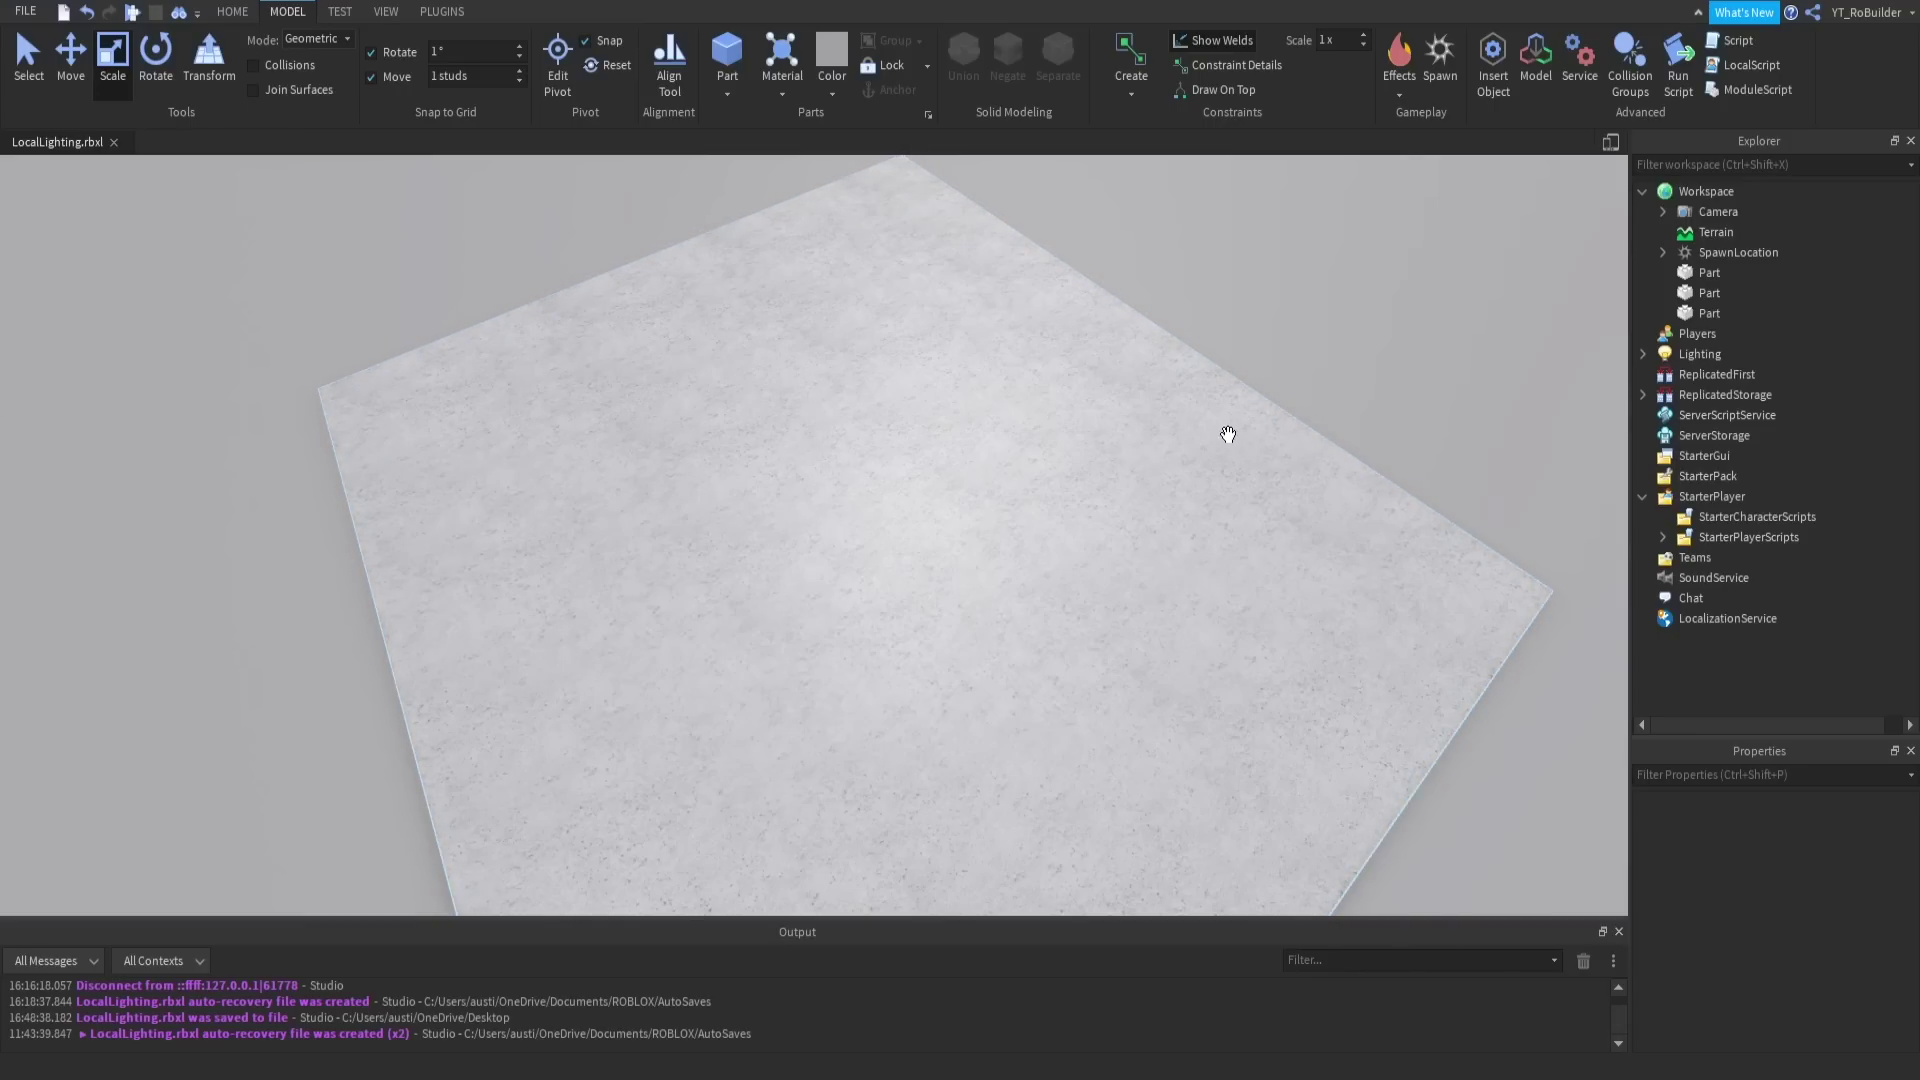
Step: Inspect the pearl concrete floor slab and its placement on the baseplate from several angles
scroll(1226, 428, "down", 8)
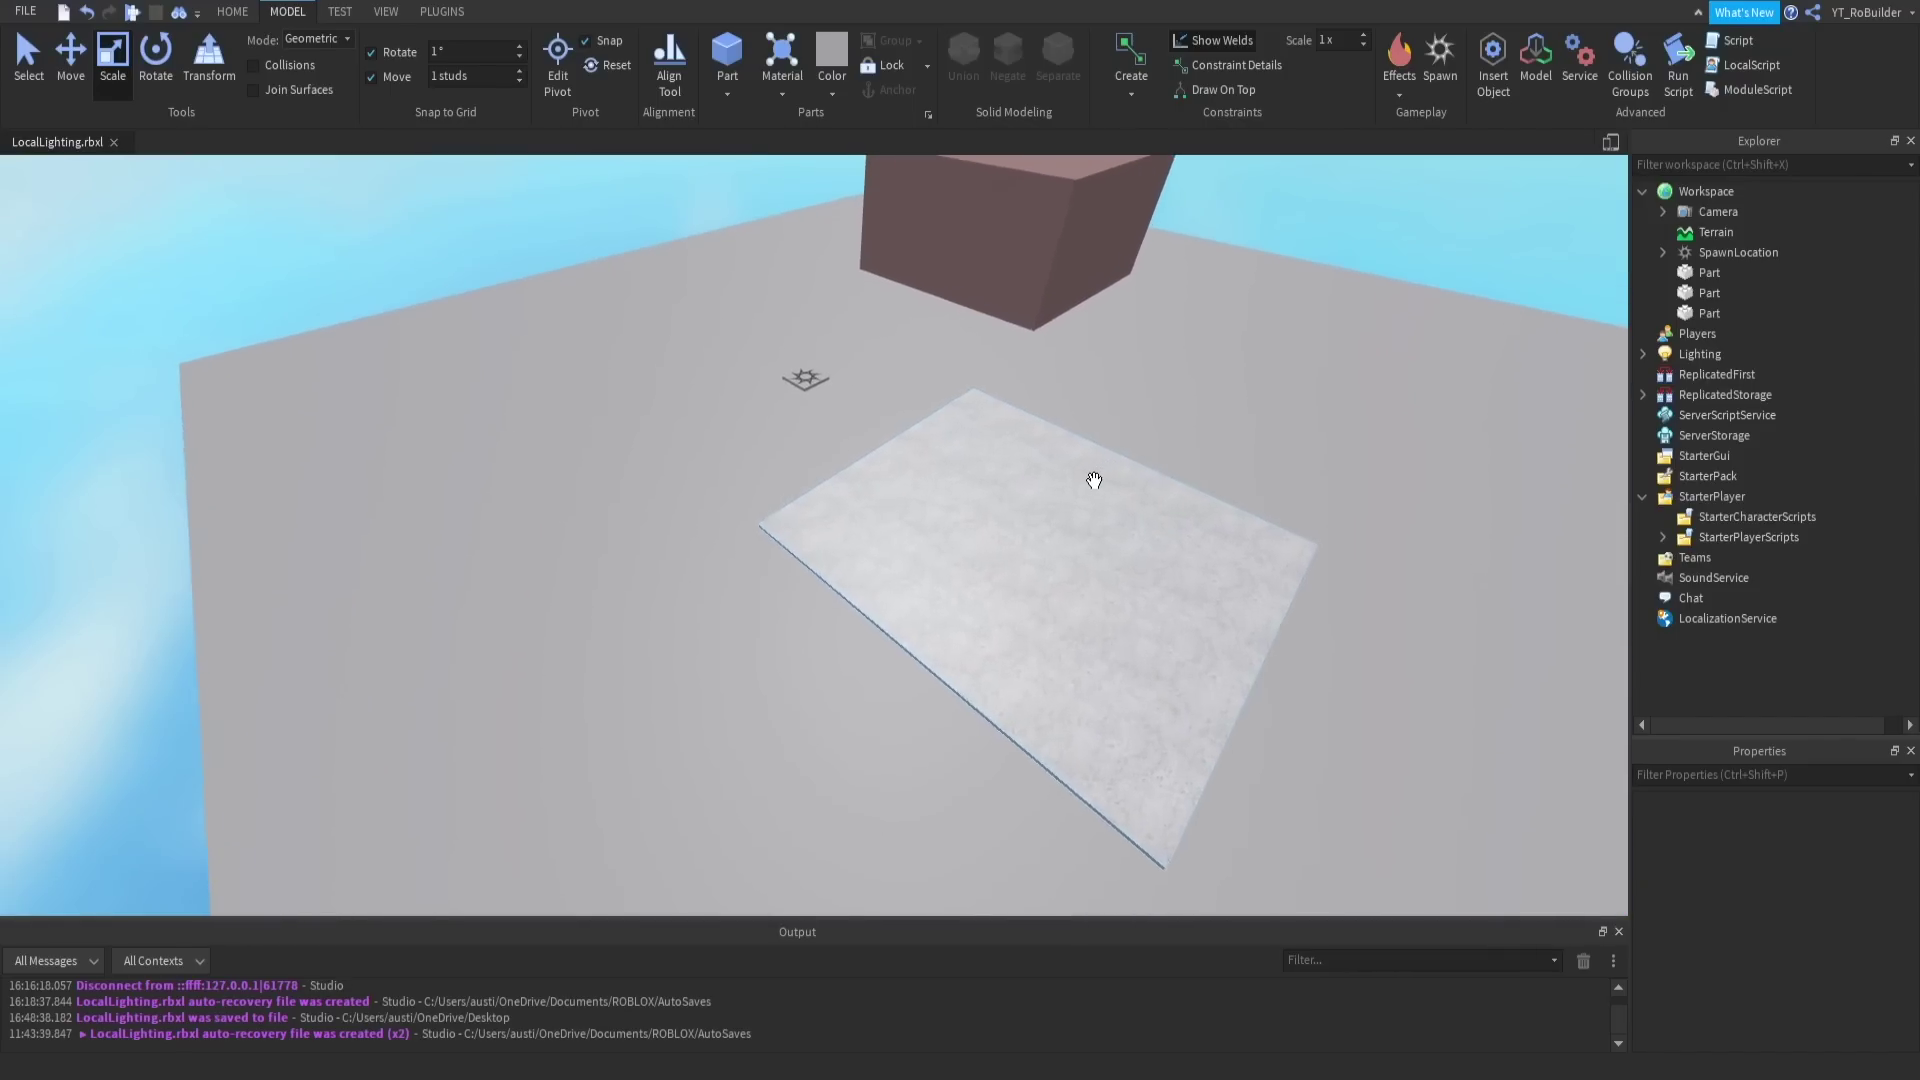
scroll(1094, 481, "up", 10)
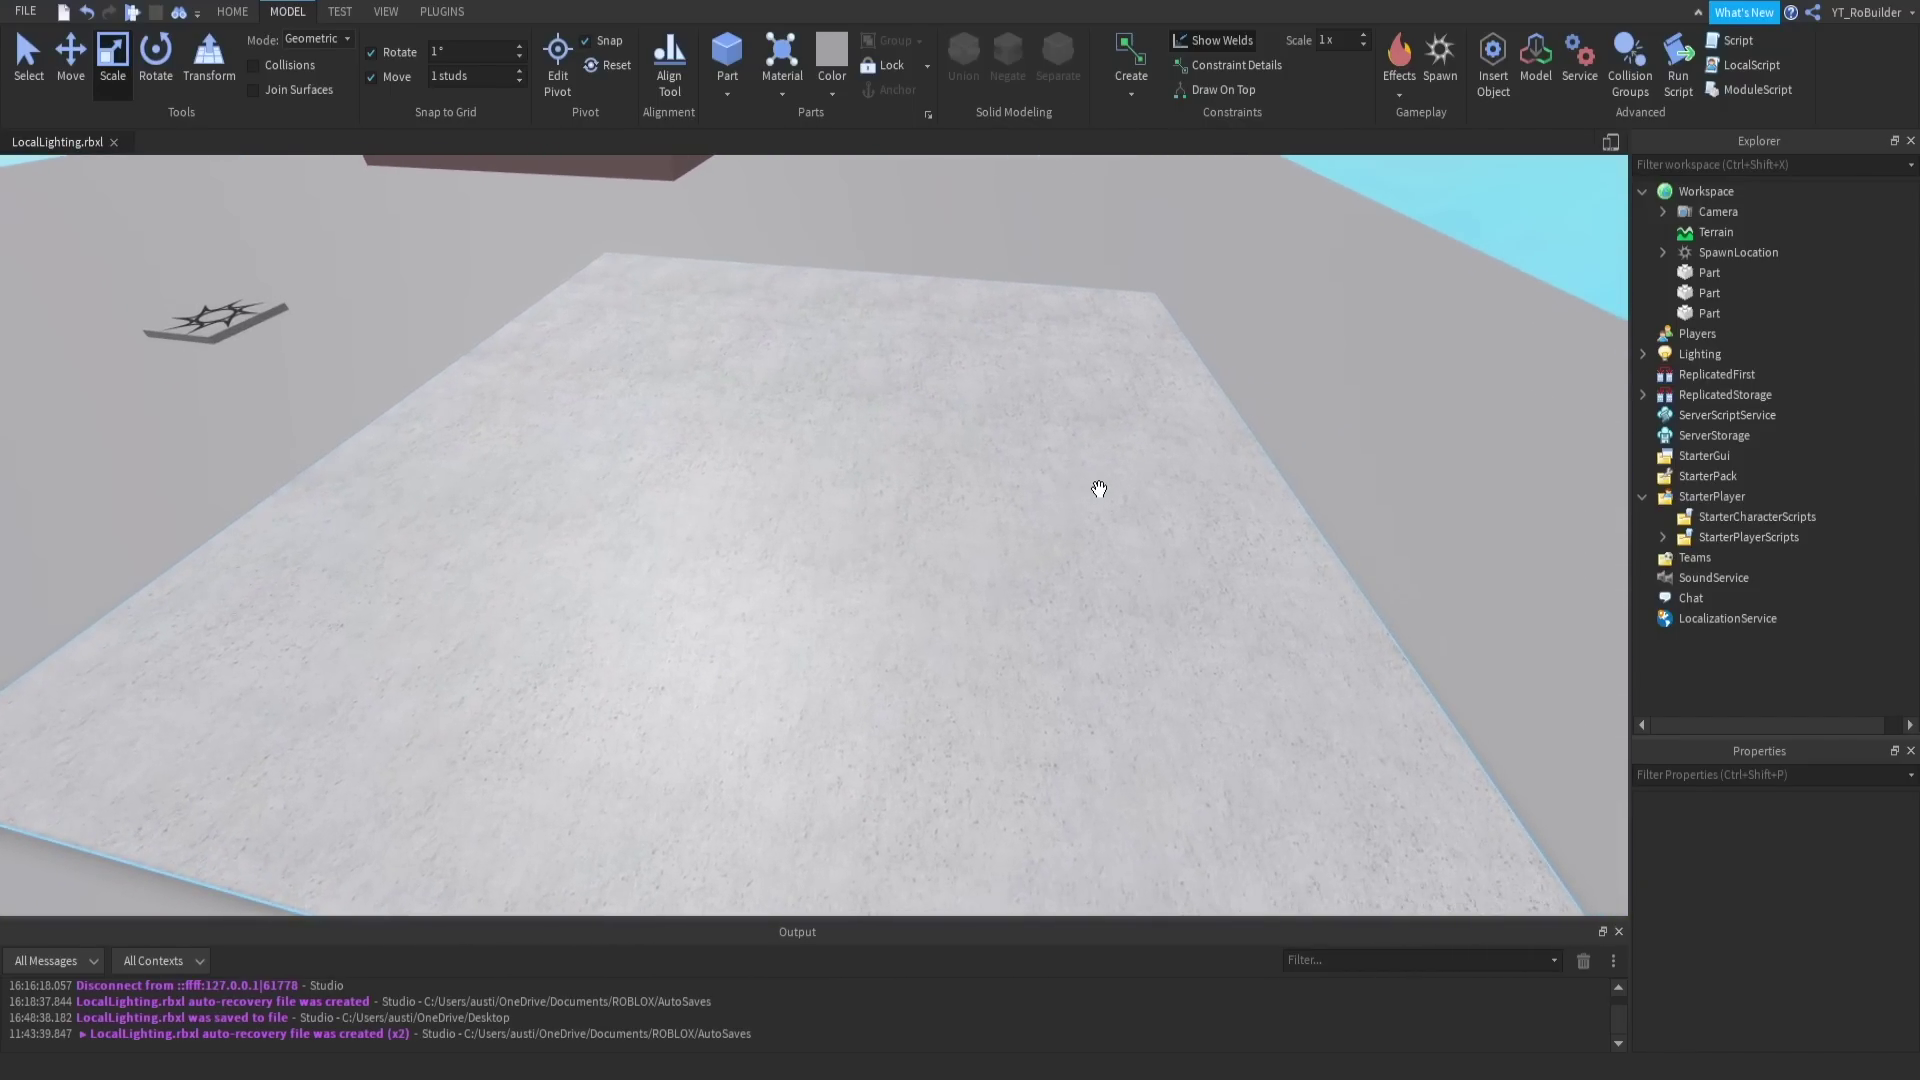
scroll(1099, 489, "down", 2)
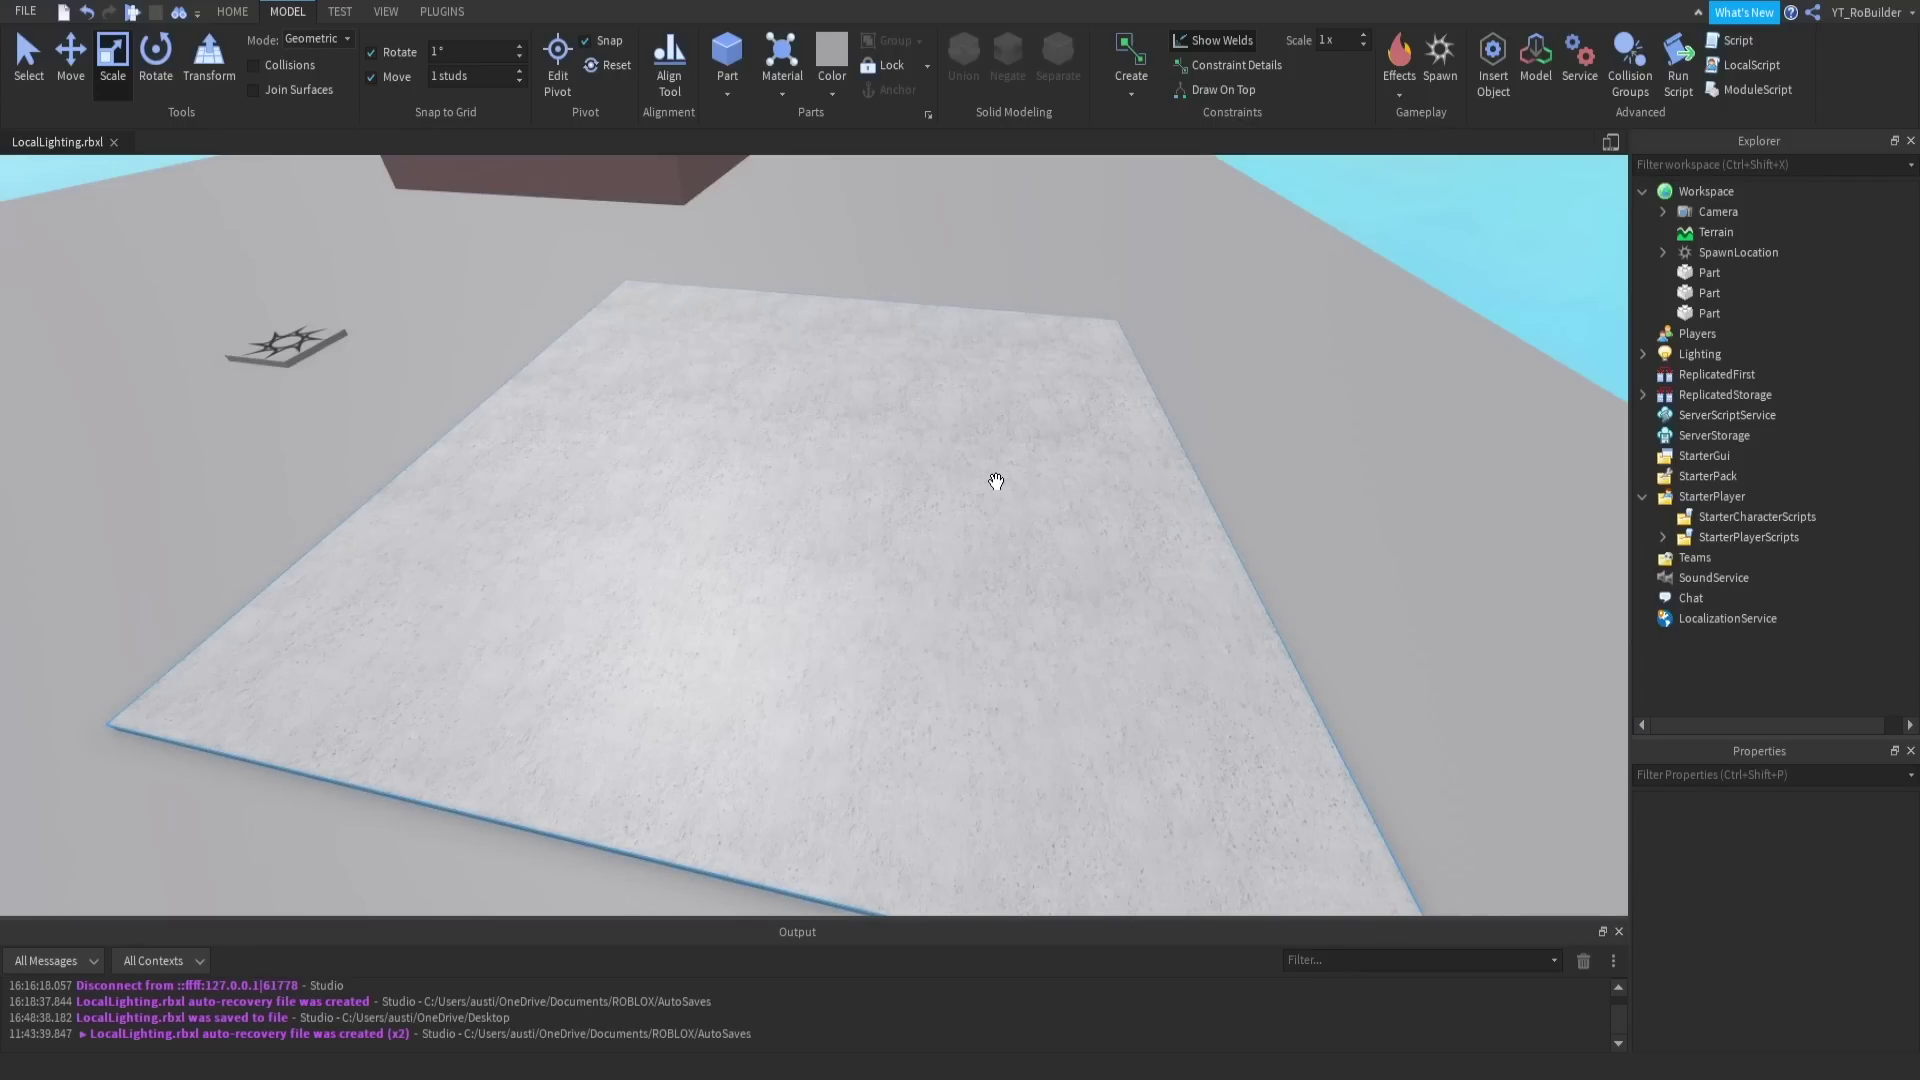
scroll(1098, 563, "down", 6)
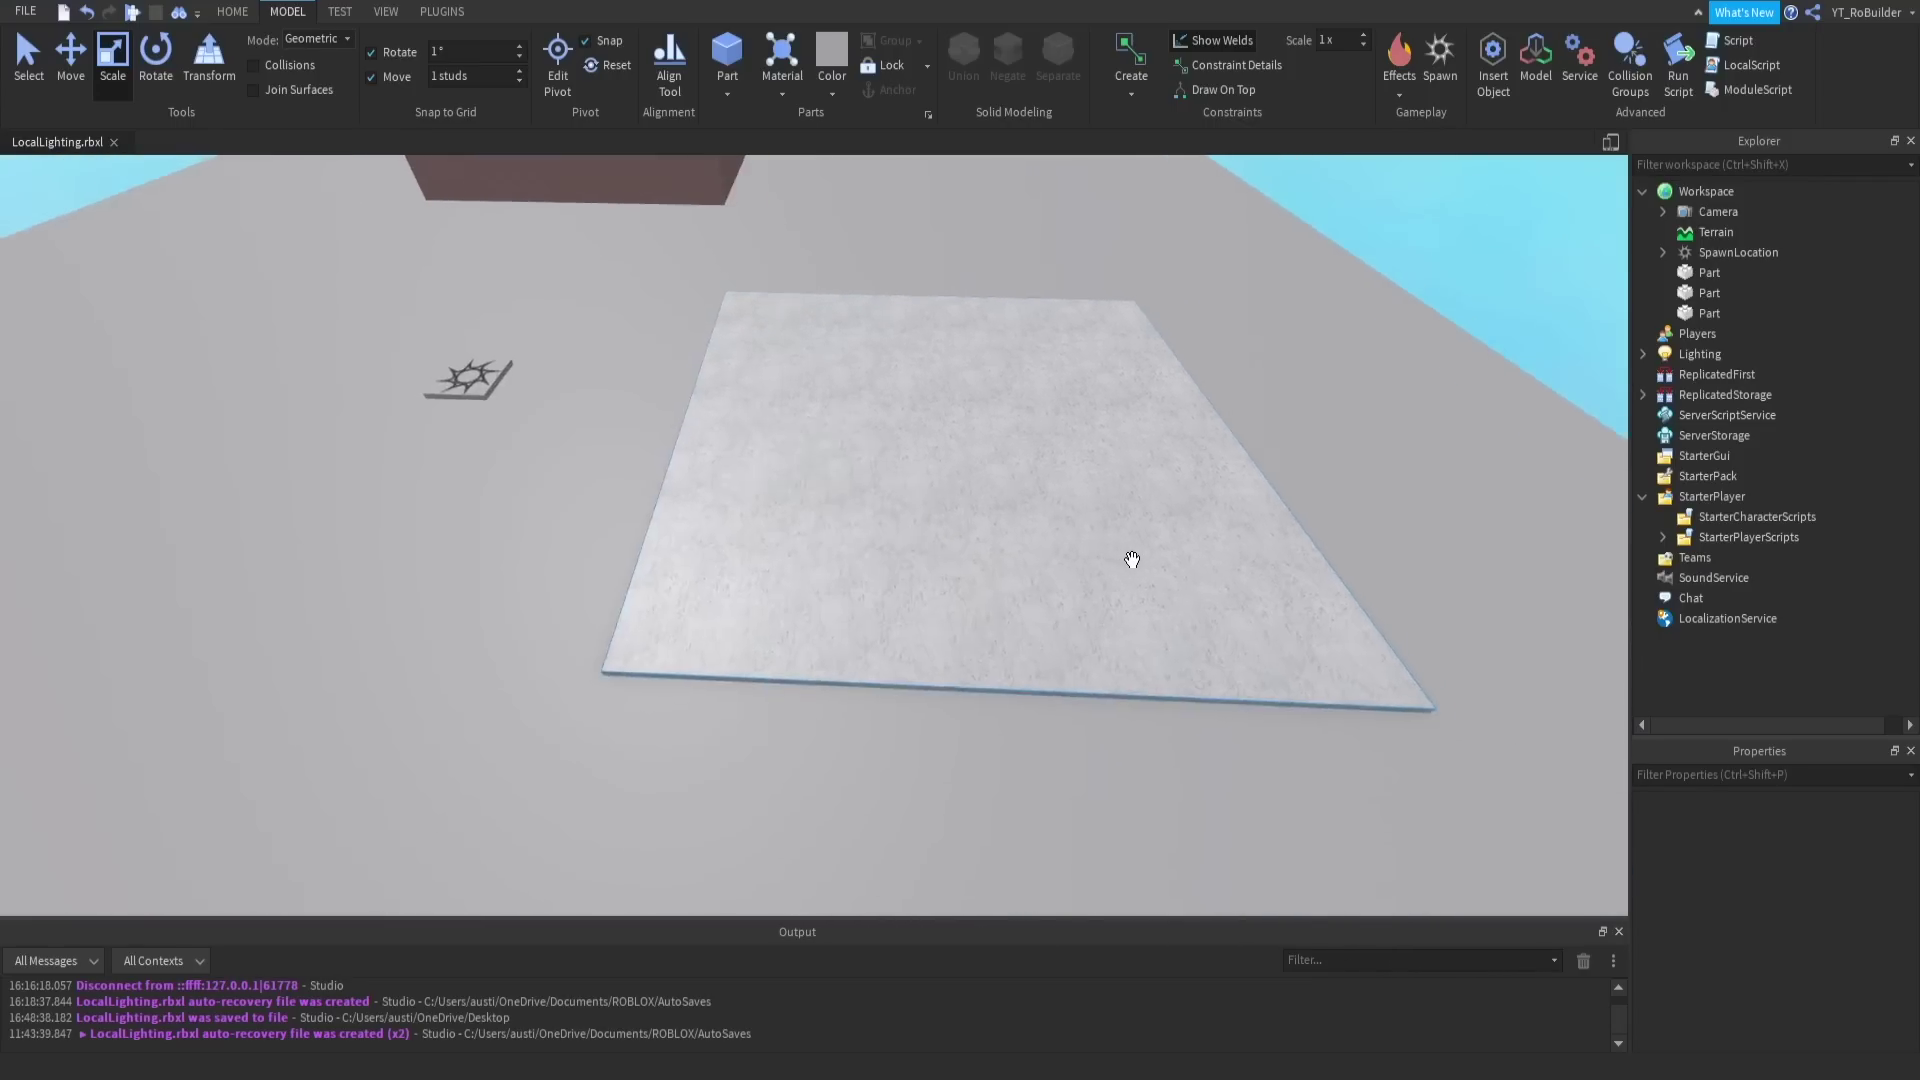
scroll(1060, 552, "up", 3)
left_click(975, 540)
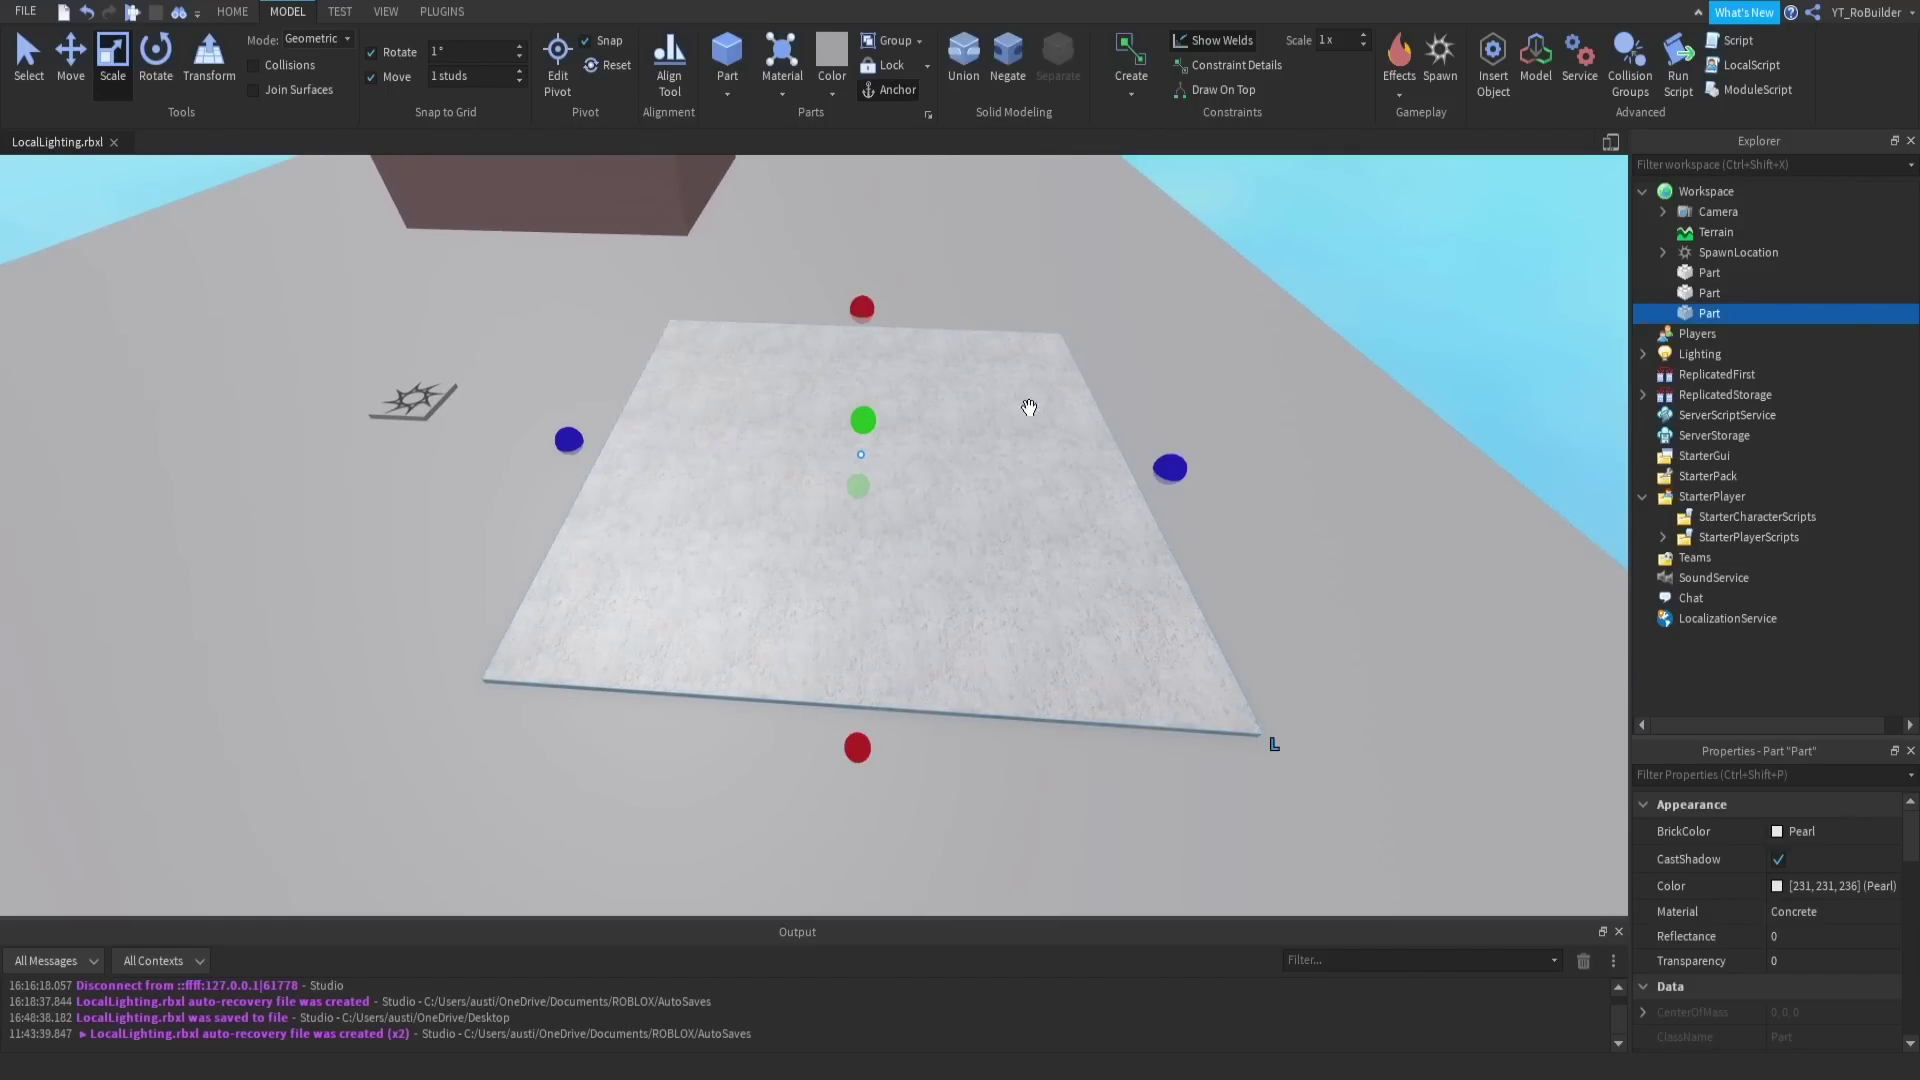
left_click(1031, 300)
right_click_drag(870, 369, 872, 371)
scroll(872, 371, "down", 1)
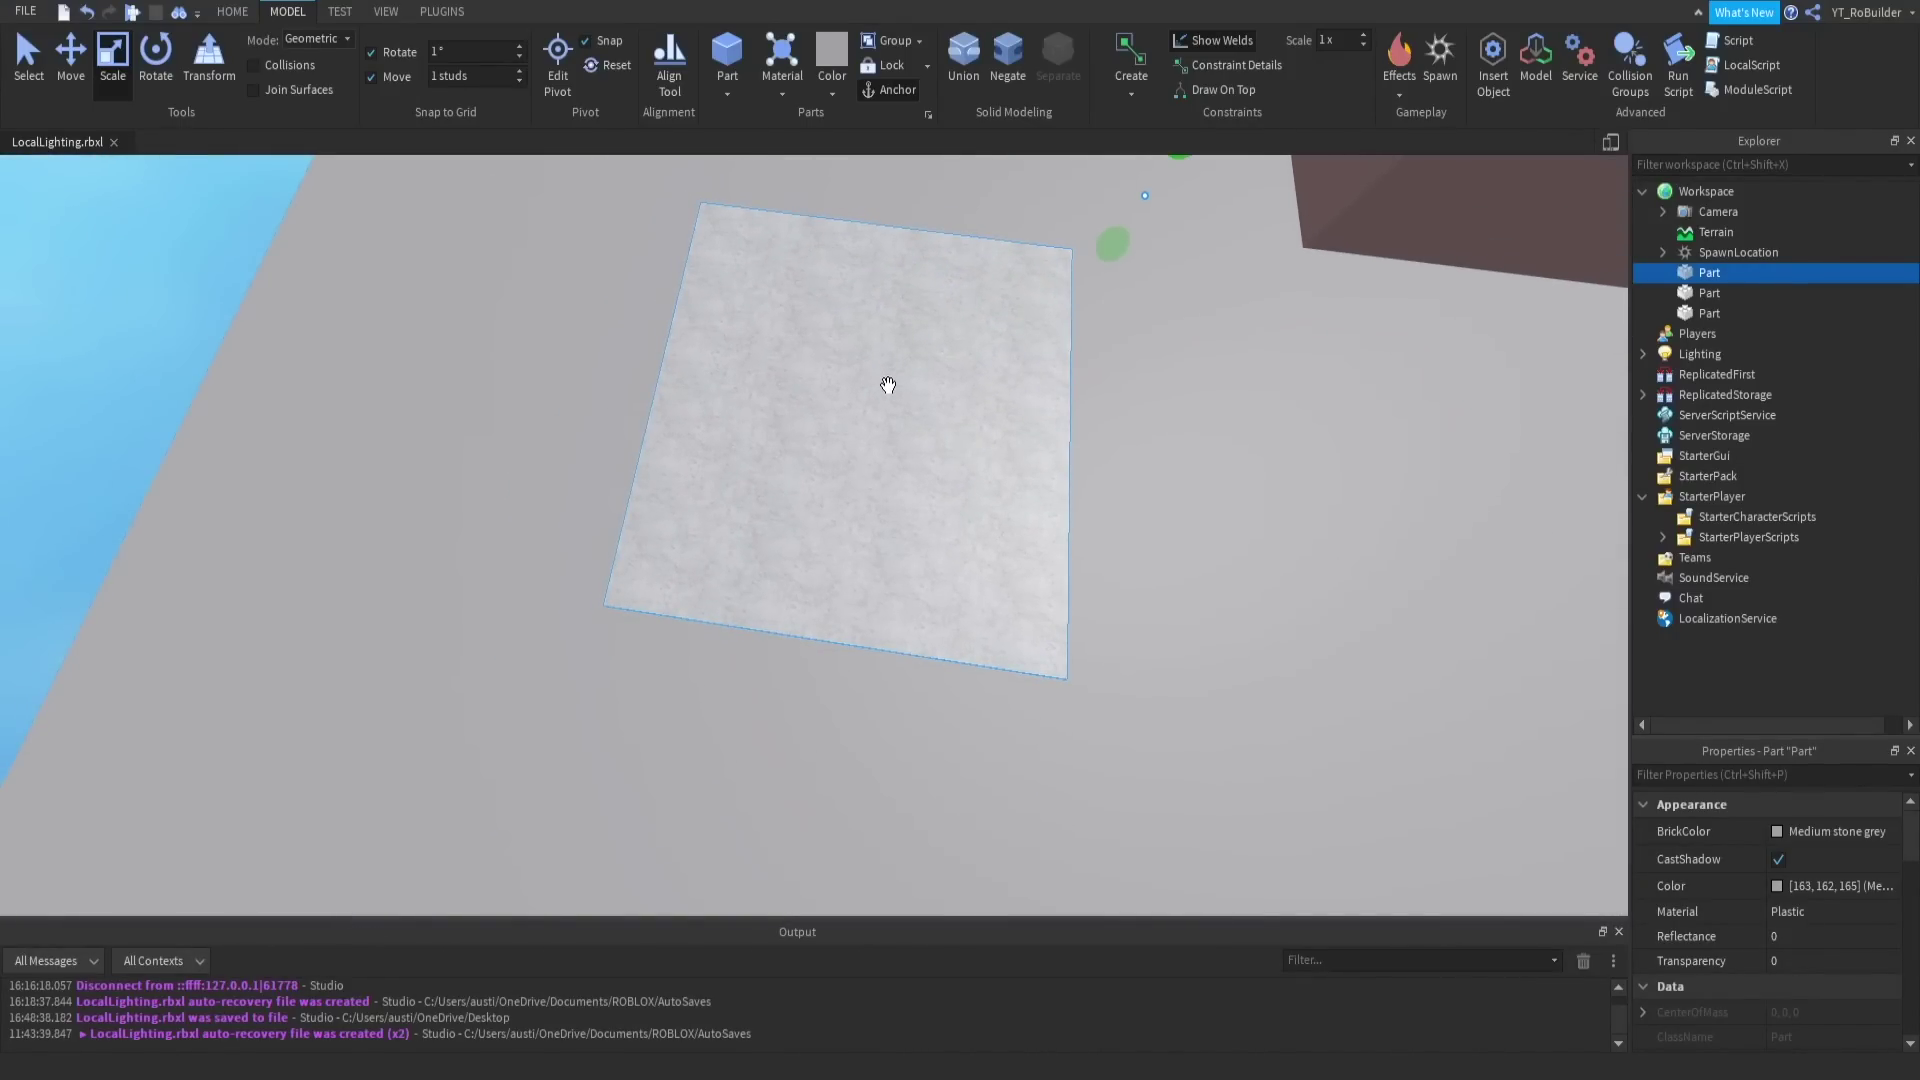
Step: Widen the concrete floor slab symmetrically on two opposite sides with the Scale tool
left_click(911, 448)
left_click_drag(1110, 441, 1205, 459, "ctrl")
right_click_drag(1089, 463, 921, 497)
left_click(998, 478)
scroll(928, 491, "up", 2)
scroll(937, 497, "down", 1)
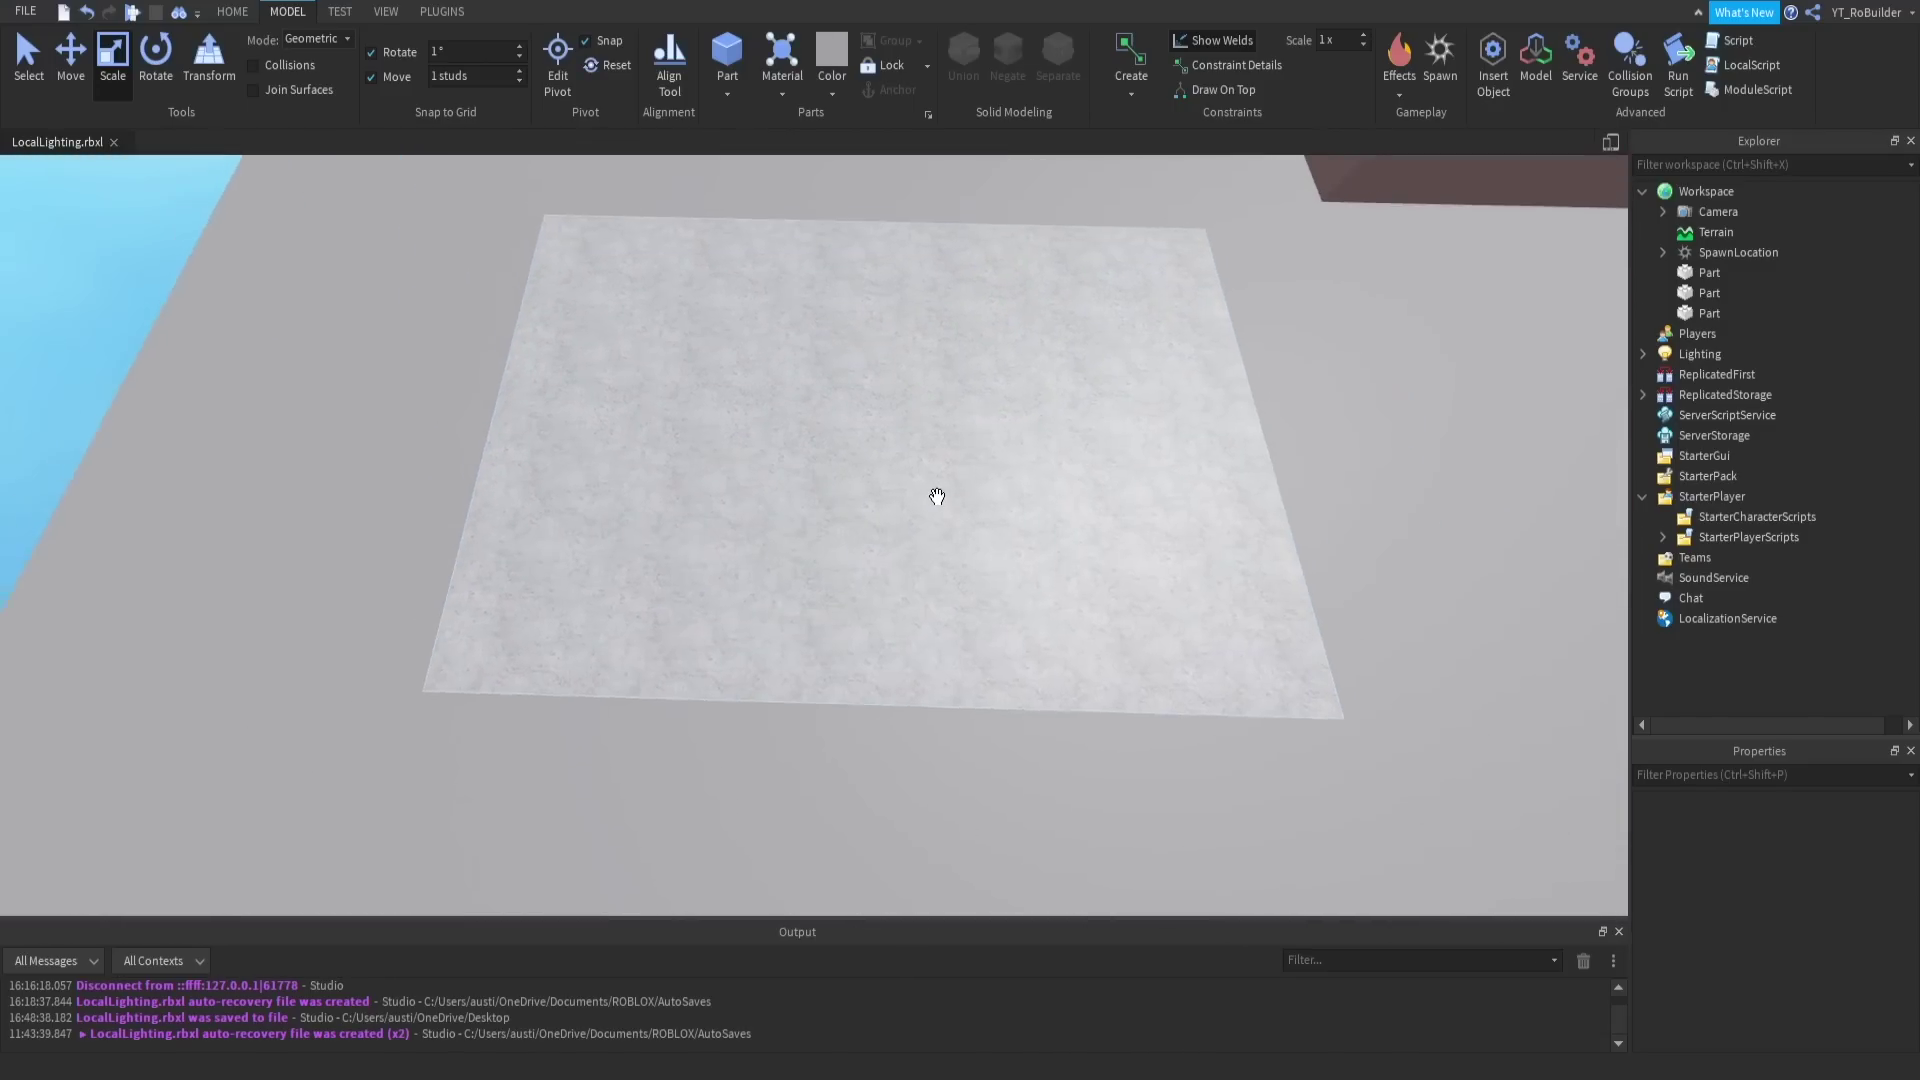
scroll(937, 497, "down", 3)
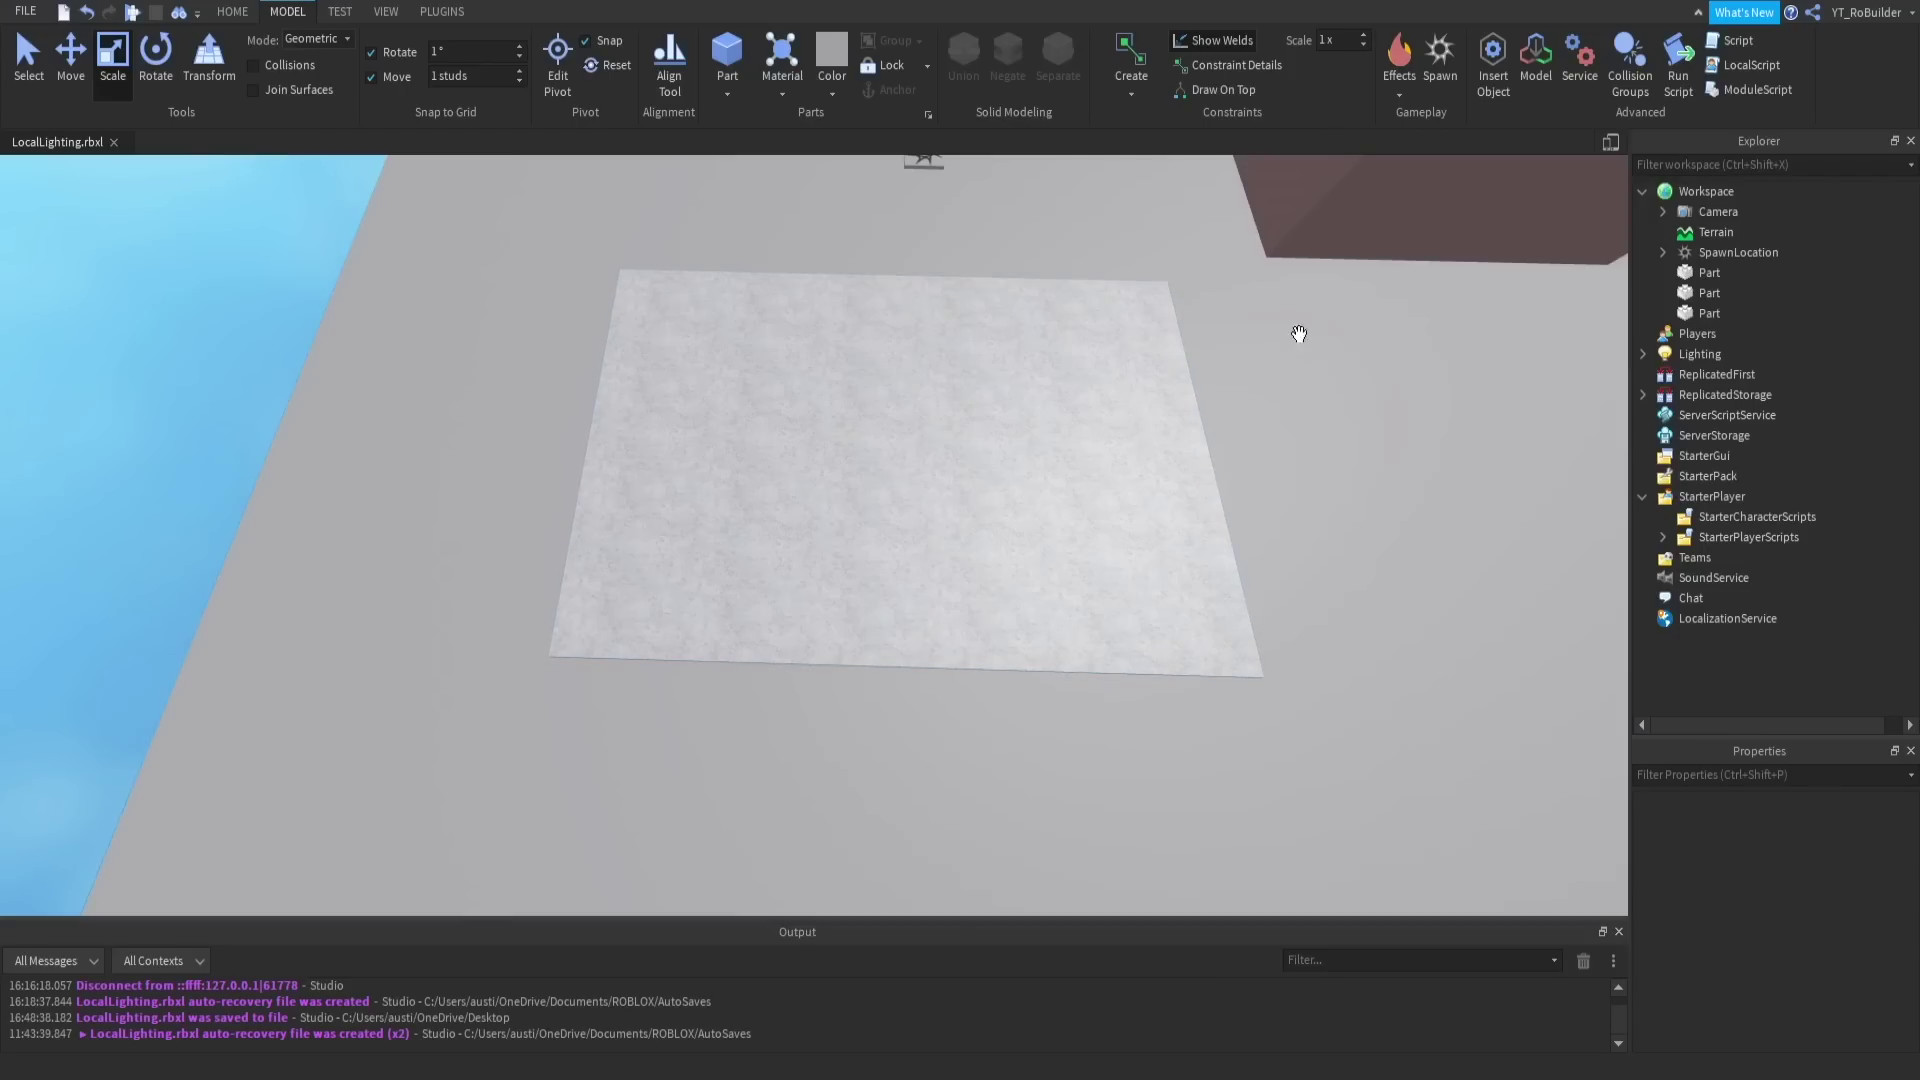
right_click_drag(1217, 527, 1219, 528)
key("w")
scroll(1219, 528, "down", 3)
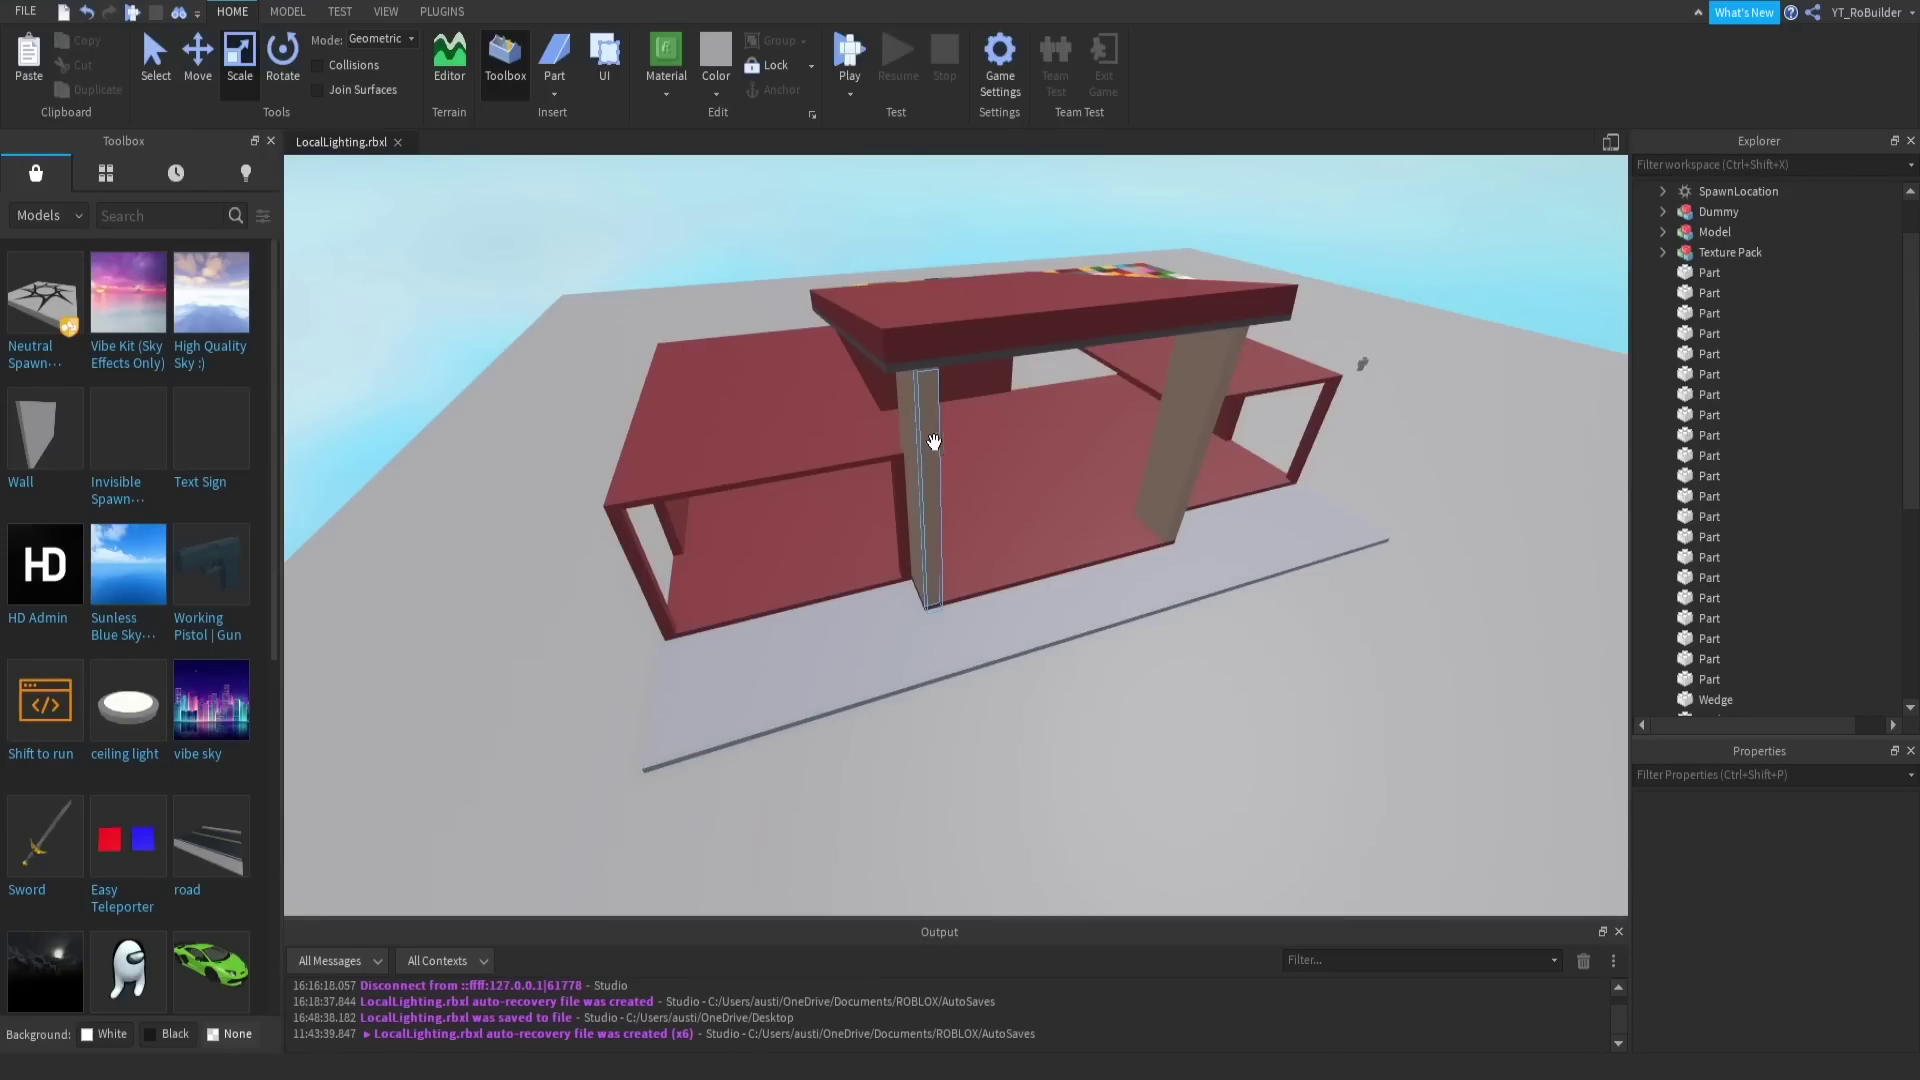
Step: Examine the red building's exterior, checking the columns, slanted roof, side wings and front framing from several sides
scroll(986, 421, "up", 5)
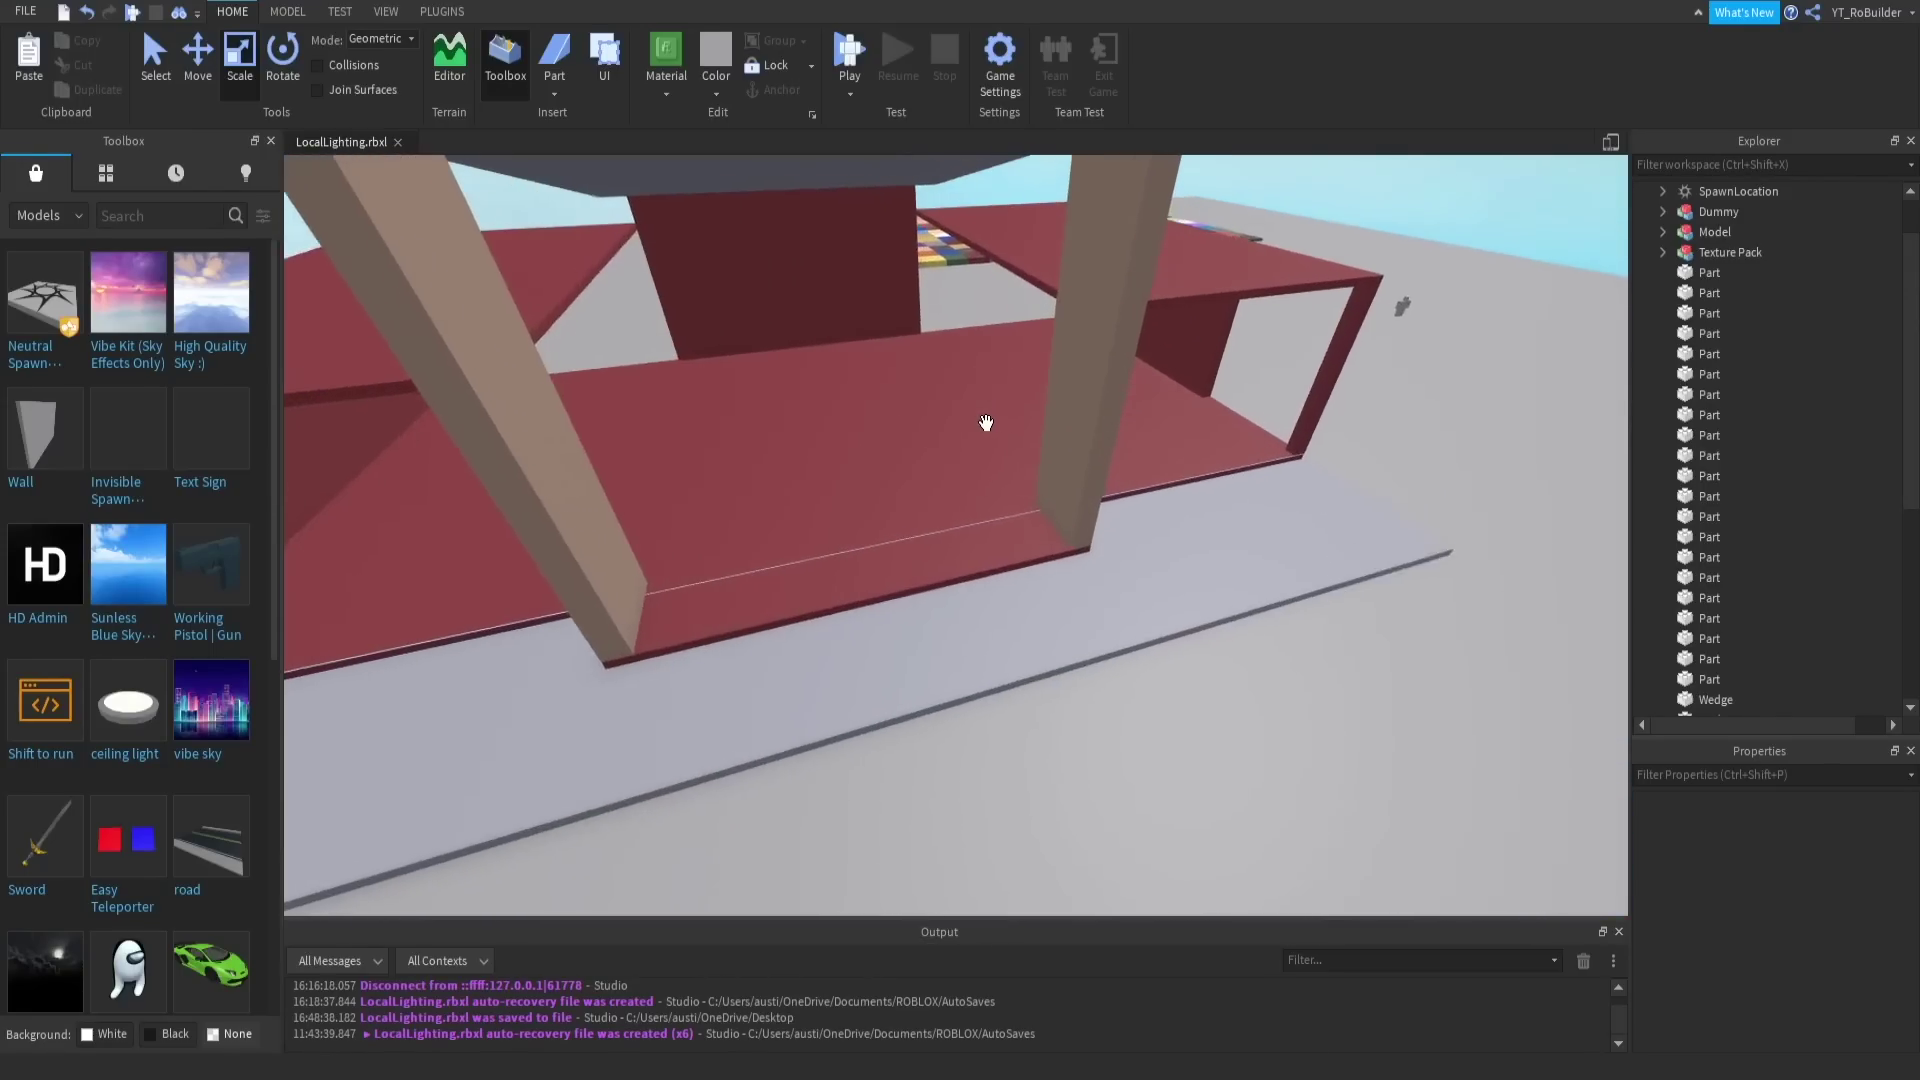
scroll(986, 421, "down", 10)
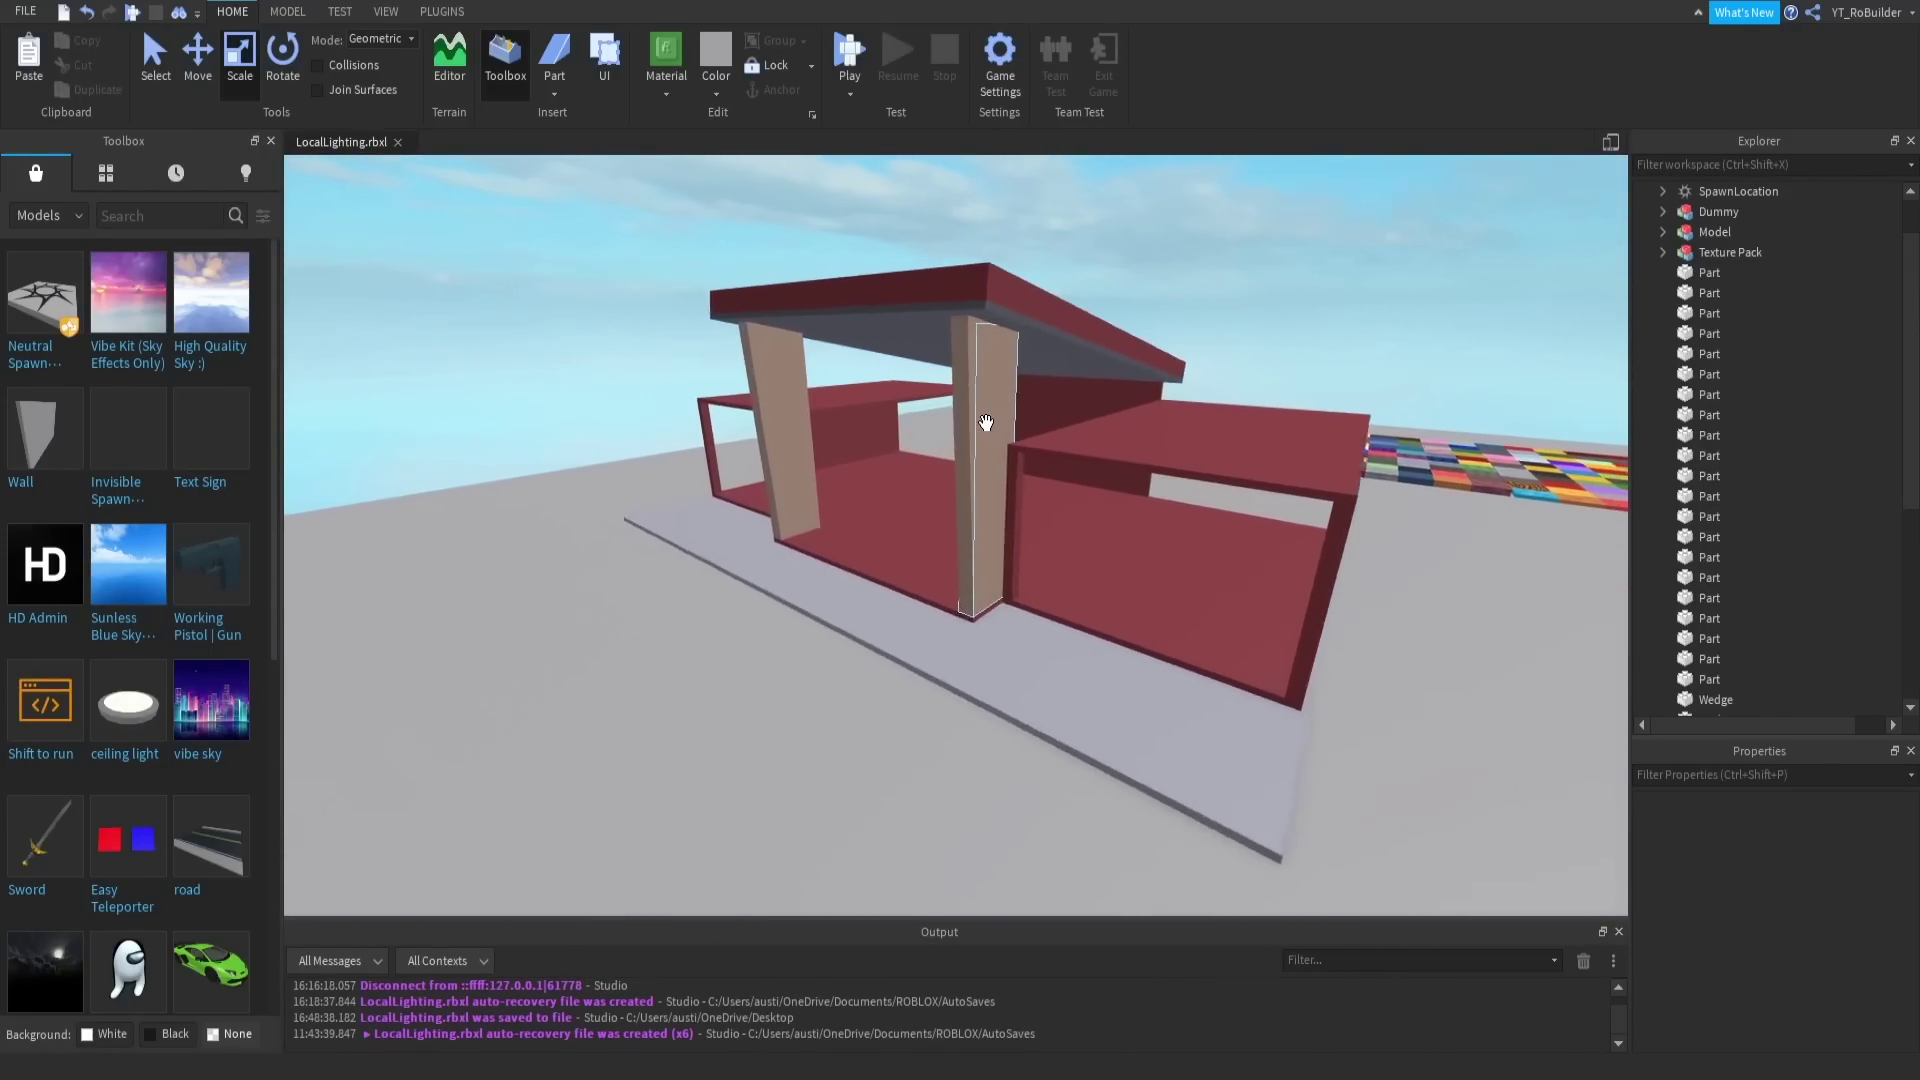
right_click_drag(986, 422, 984, 424)
key("q")
key("a")
key("w")
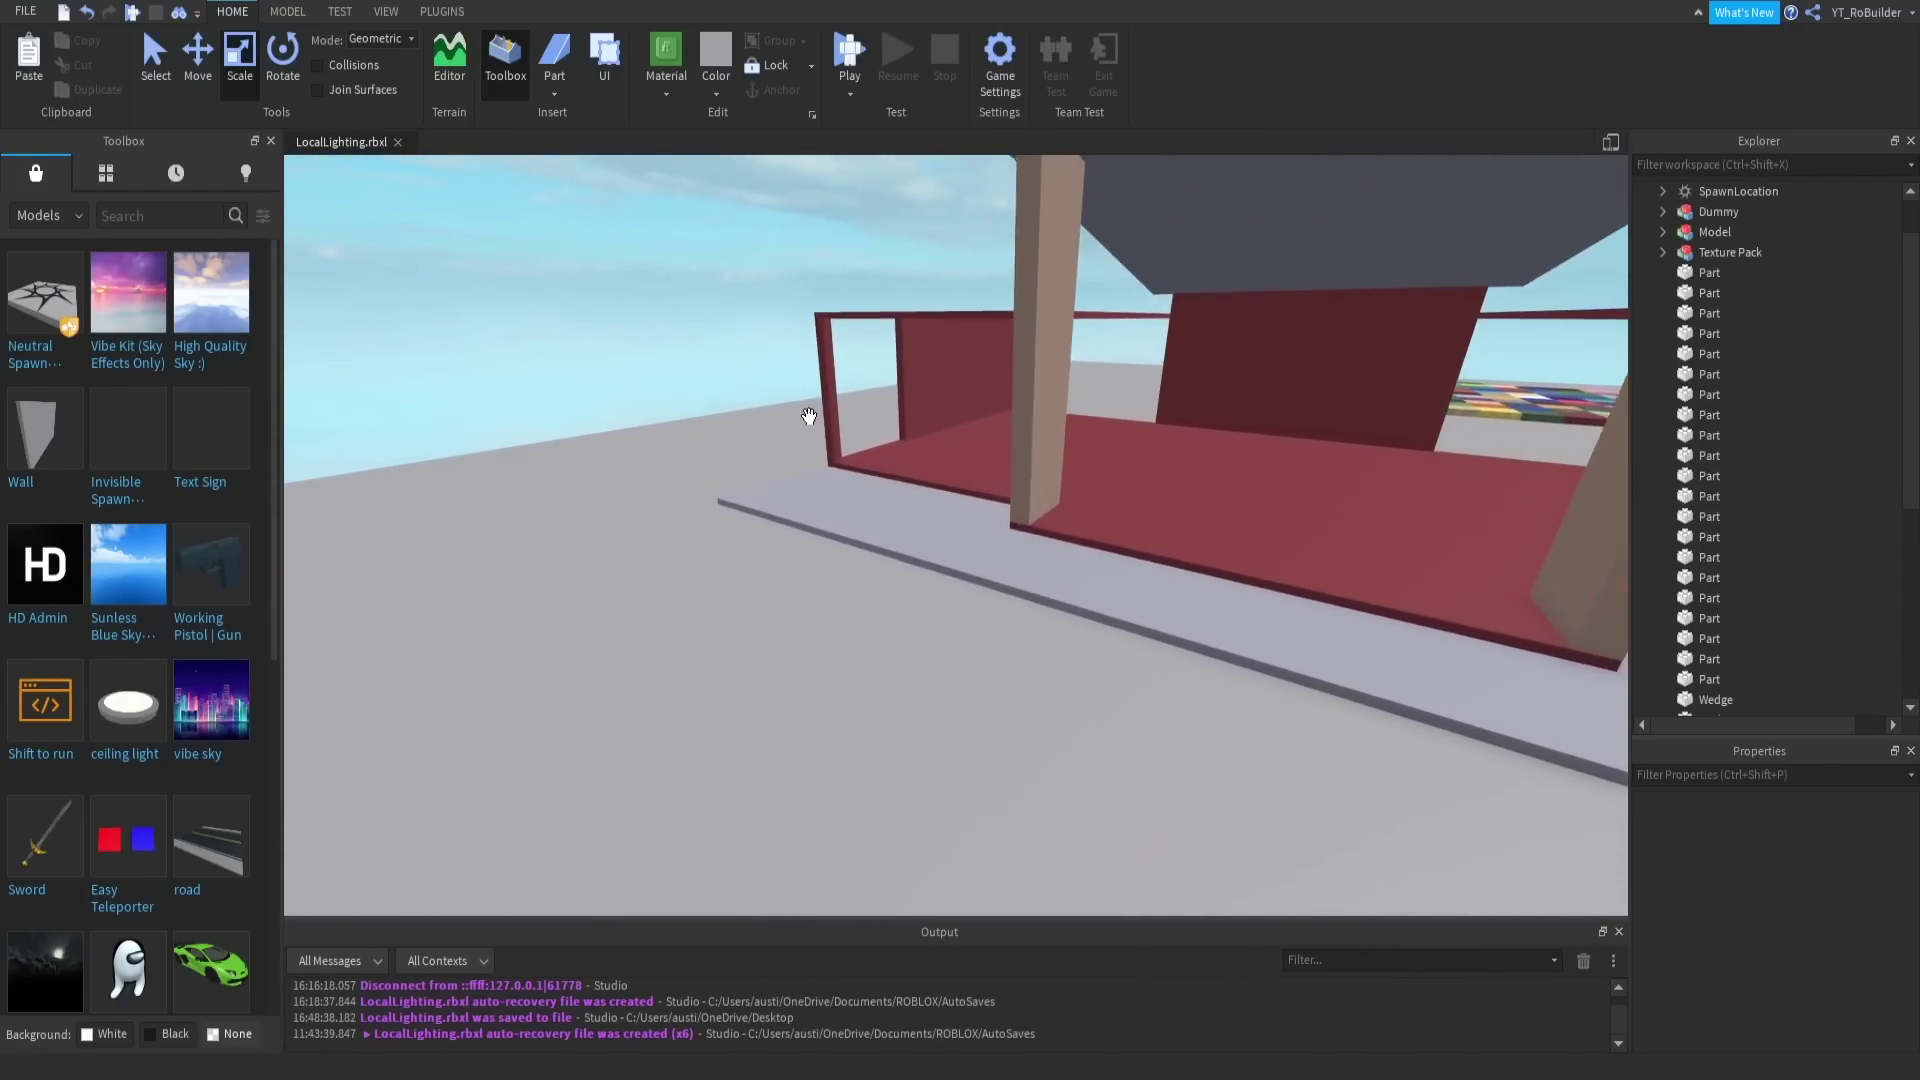
key("w")
right_click_drag(809, 416, 809, 416)
key("s")
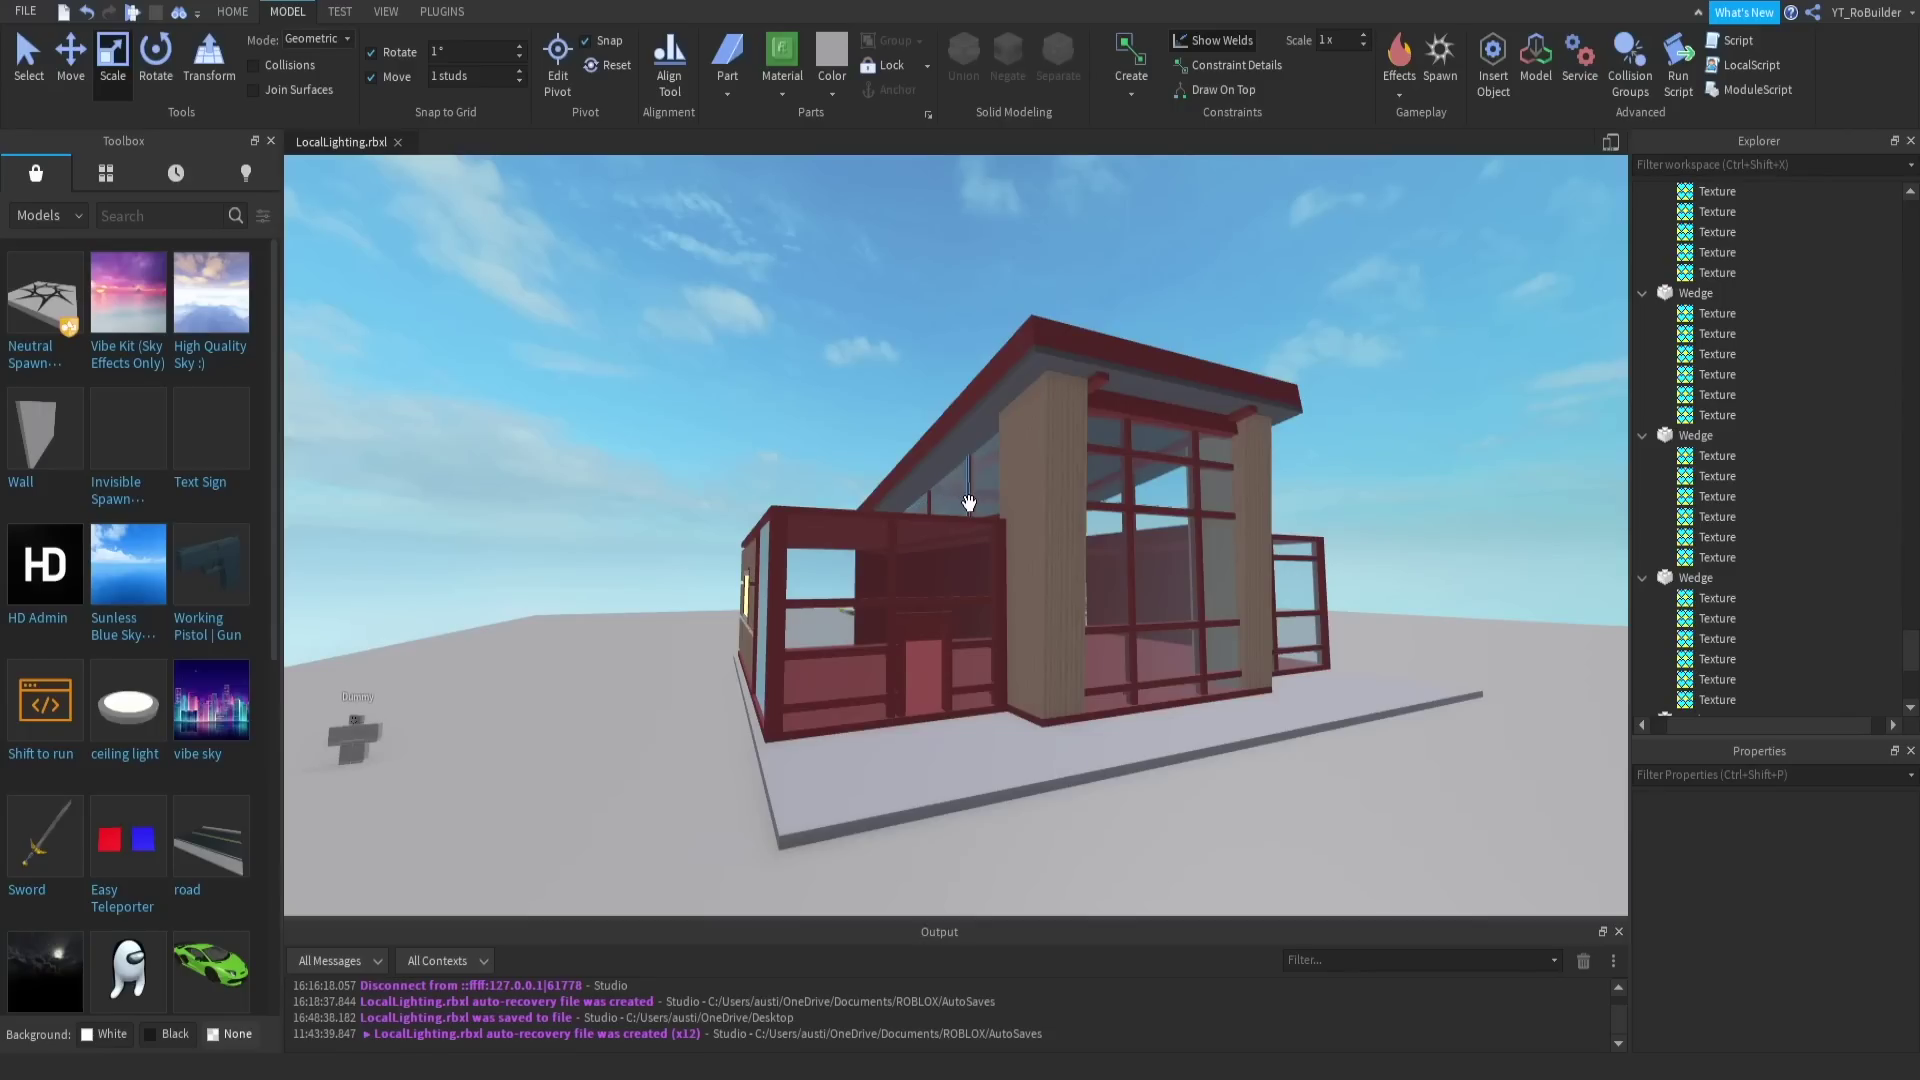
scroll(913, 326, "up", 5)
scroll(913, 326, "down", 10)
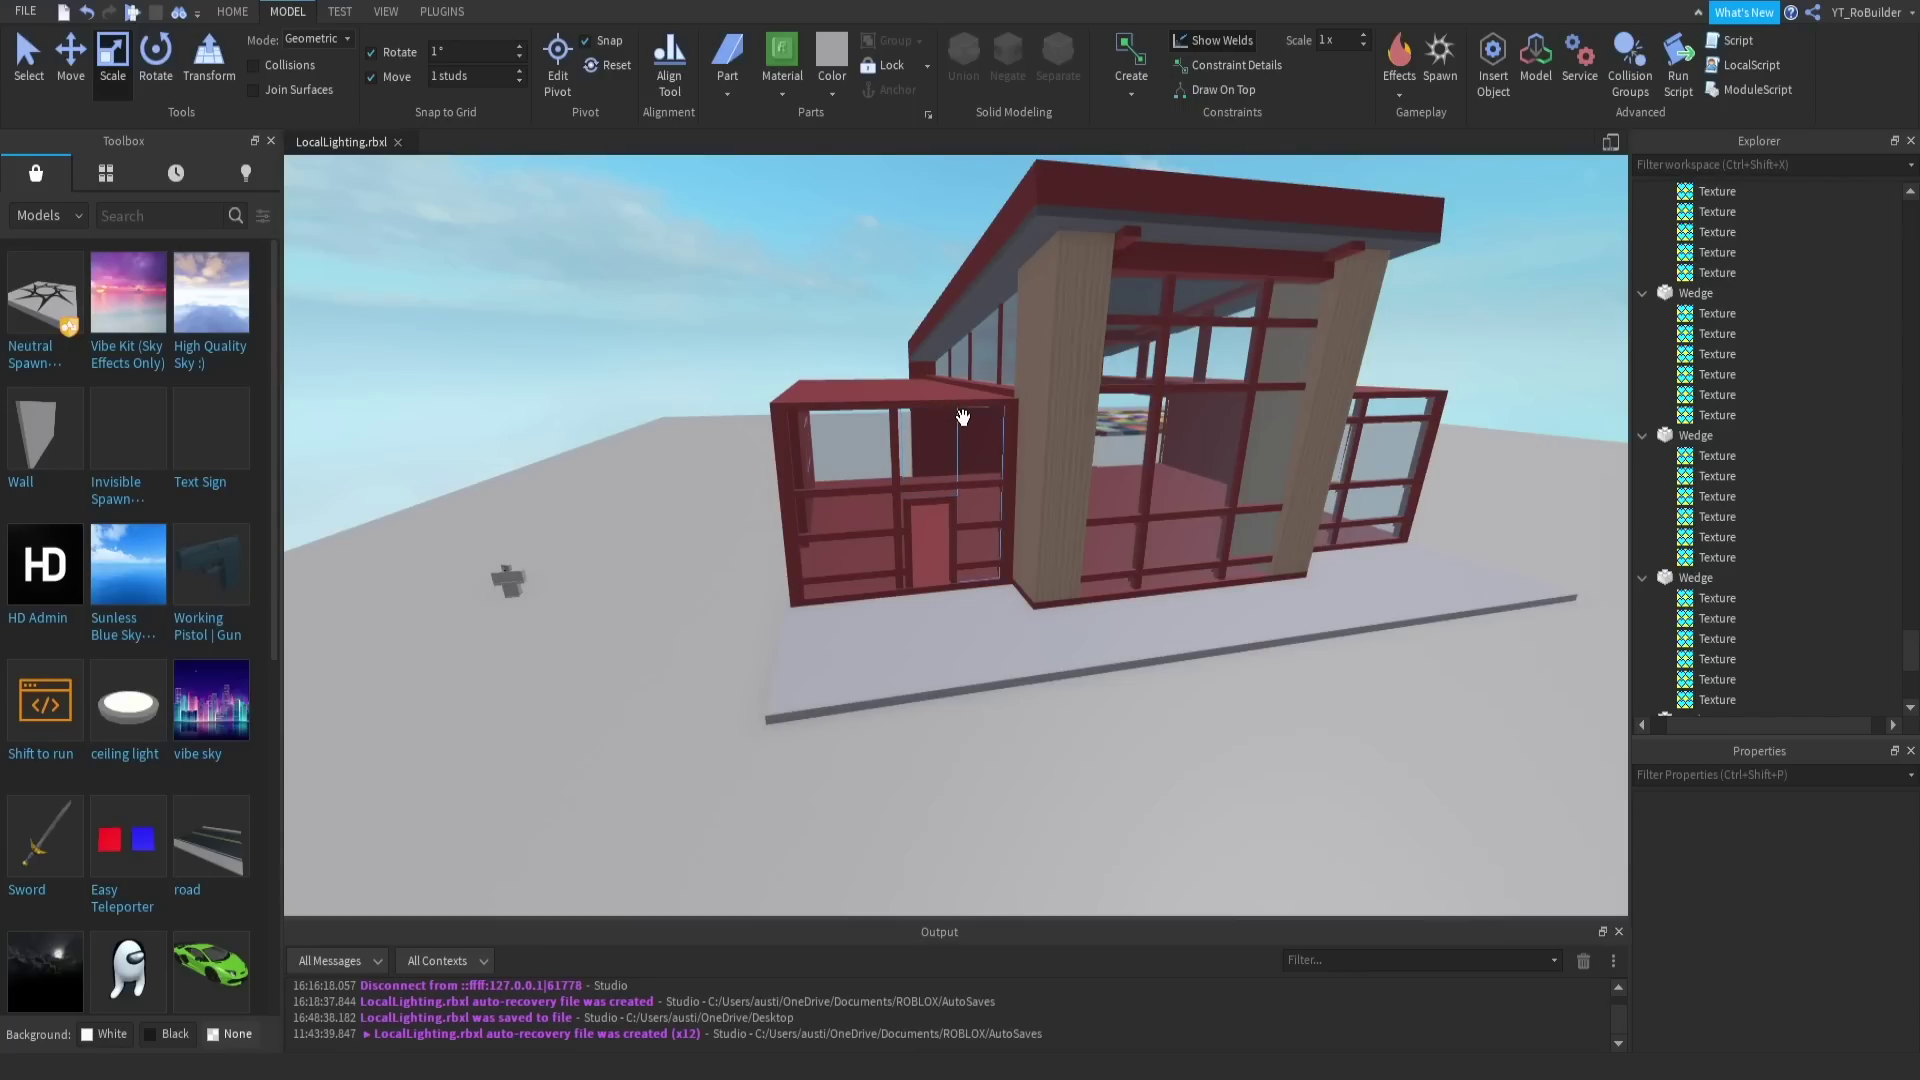
Step: Examine the two boards of colored texture samples from the texture pack behind the building
scroll(1071, 429, "up", 10)
scroll(1078, 436, "up", 5)
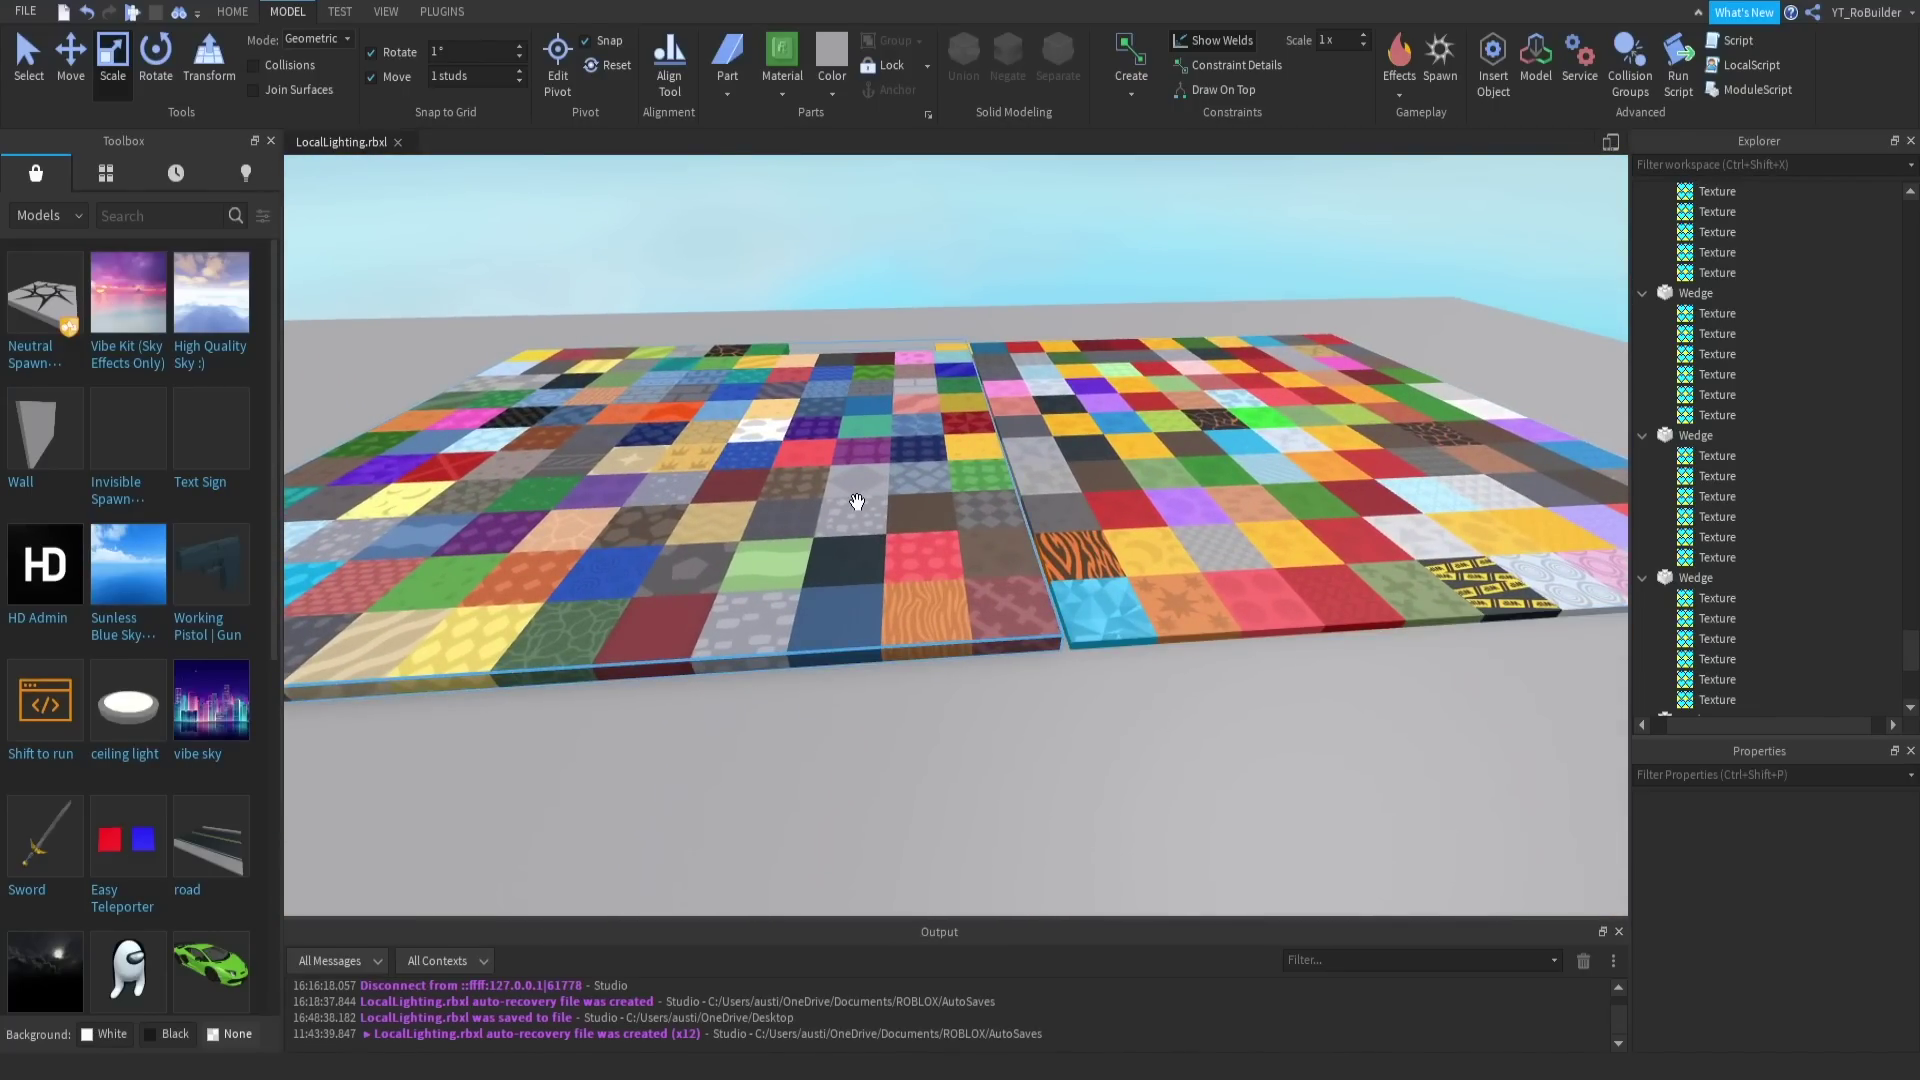
scroll(848, 552, "up", 5)
scroll(844, 553, "down", 5)
right_click_drag(848, 554, 1204, 356)
right_click_drag(1130, 291, 1011, 317)
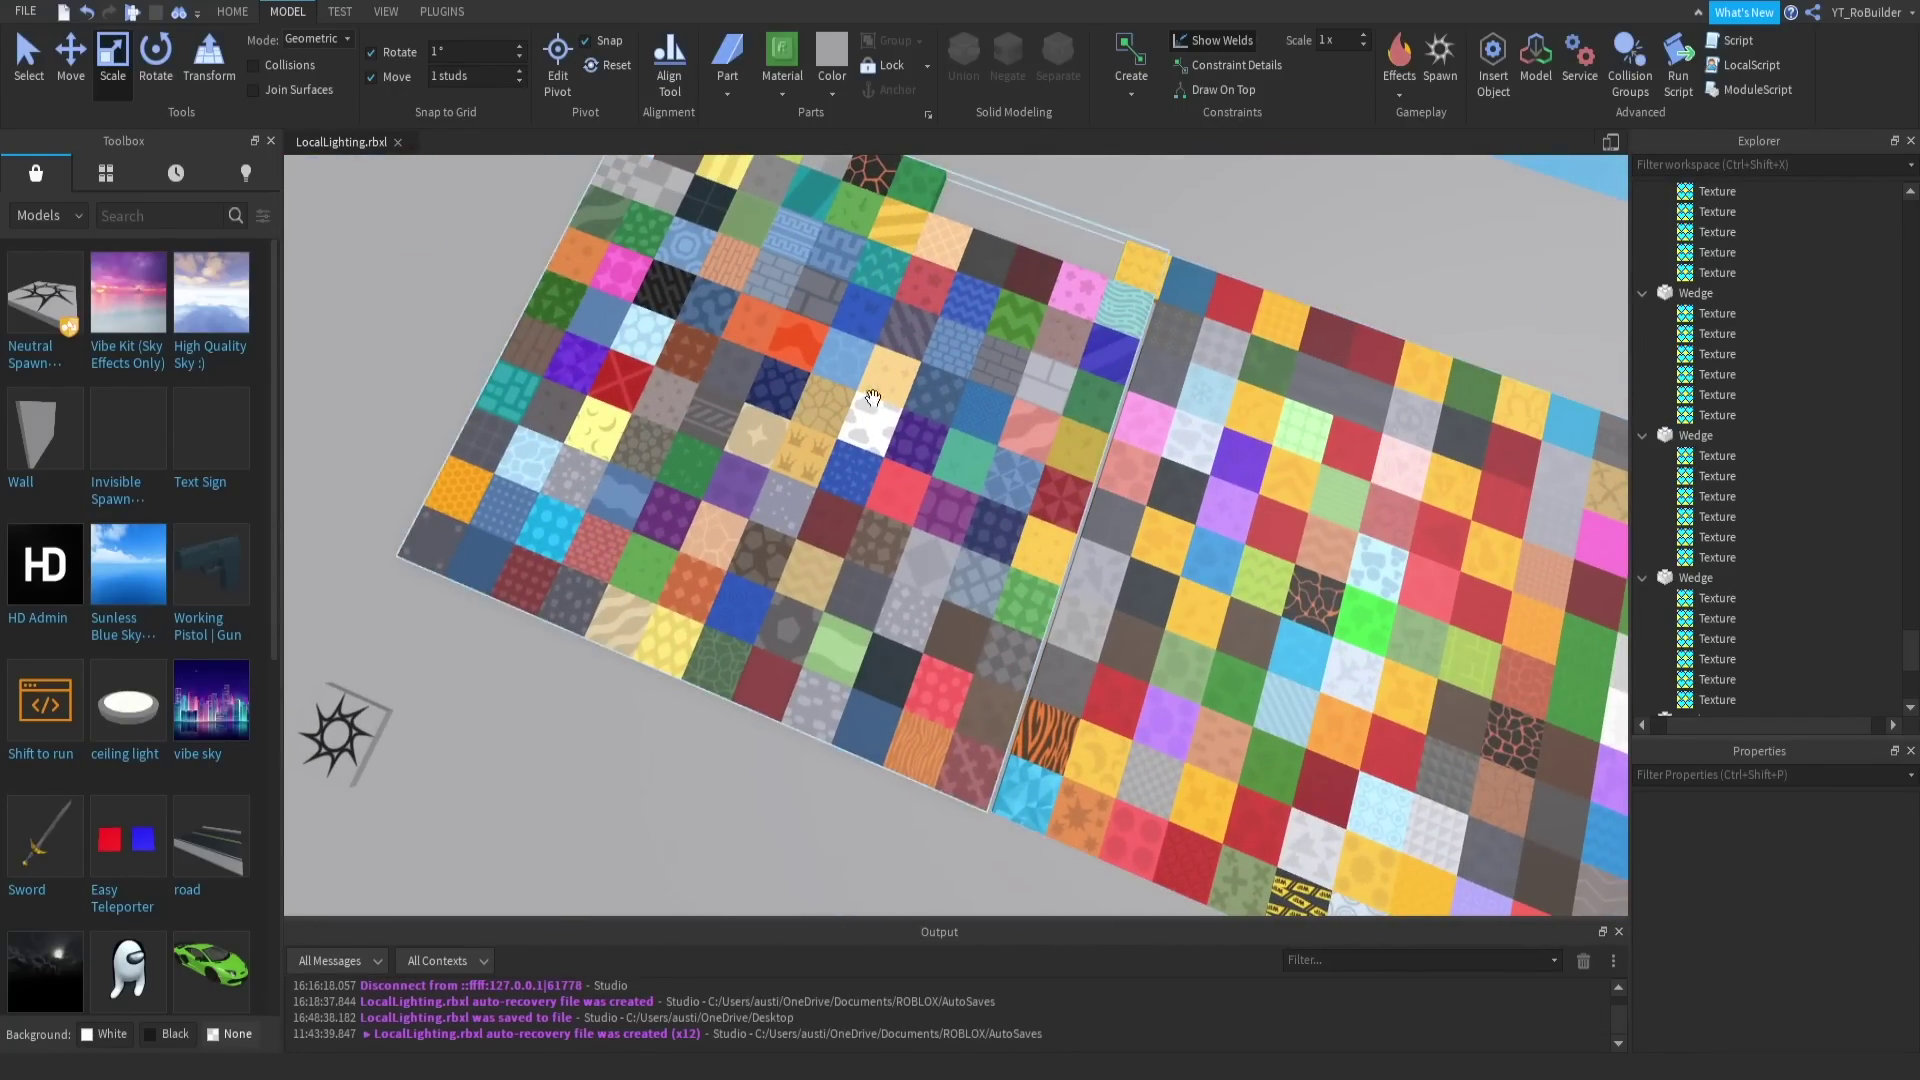
key("d")
scroll(1120, 466, "down", 8)
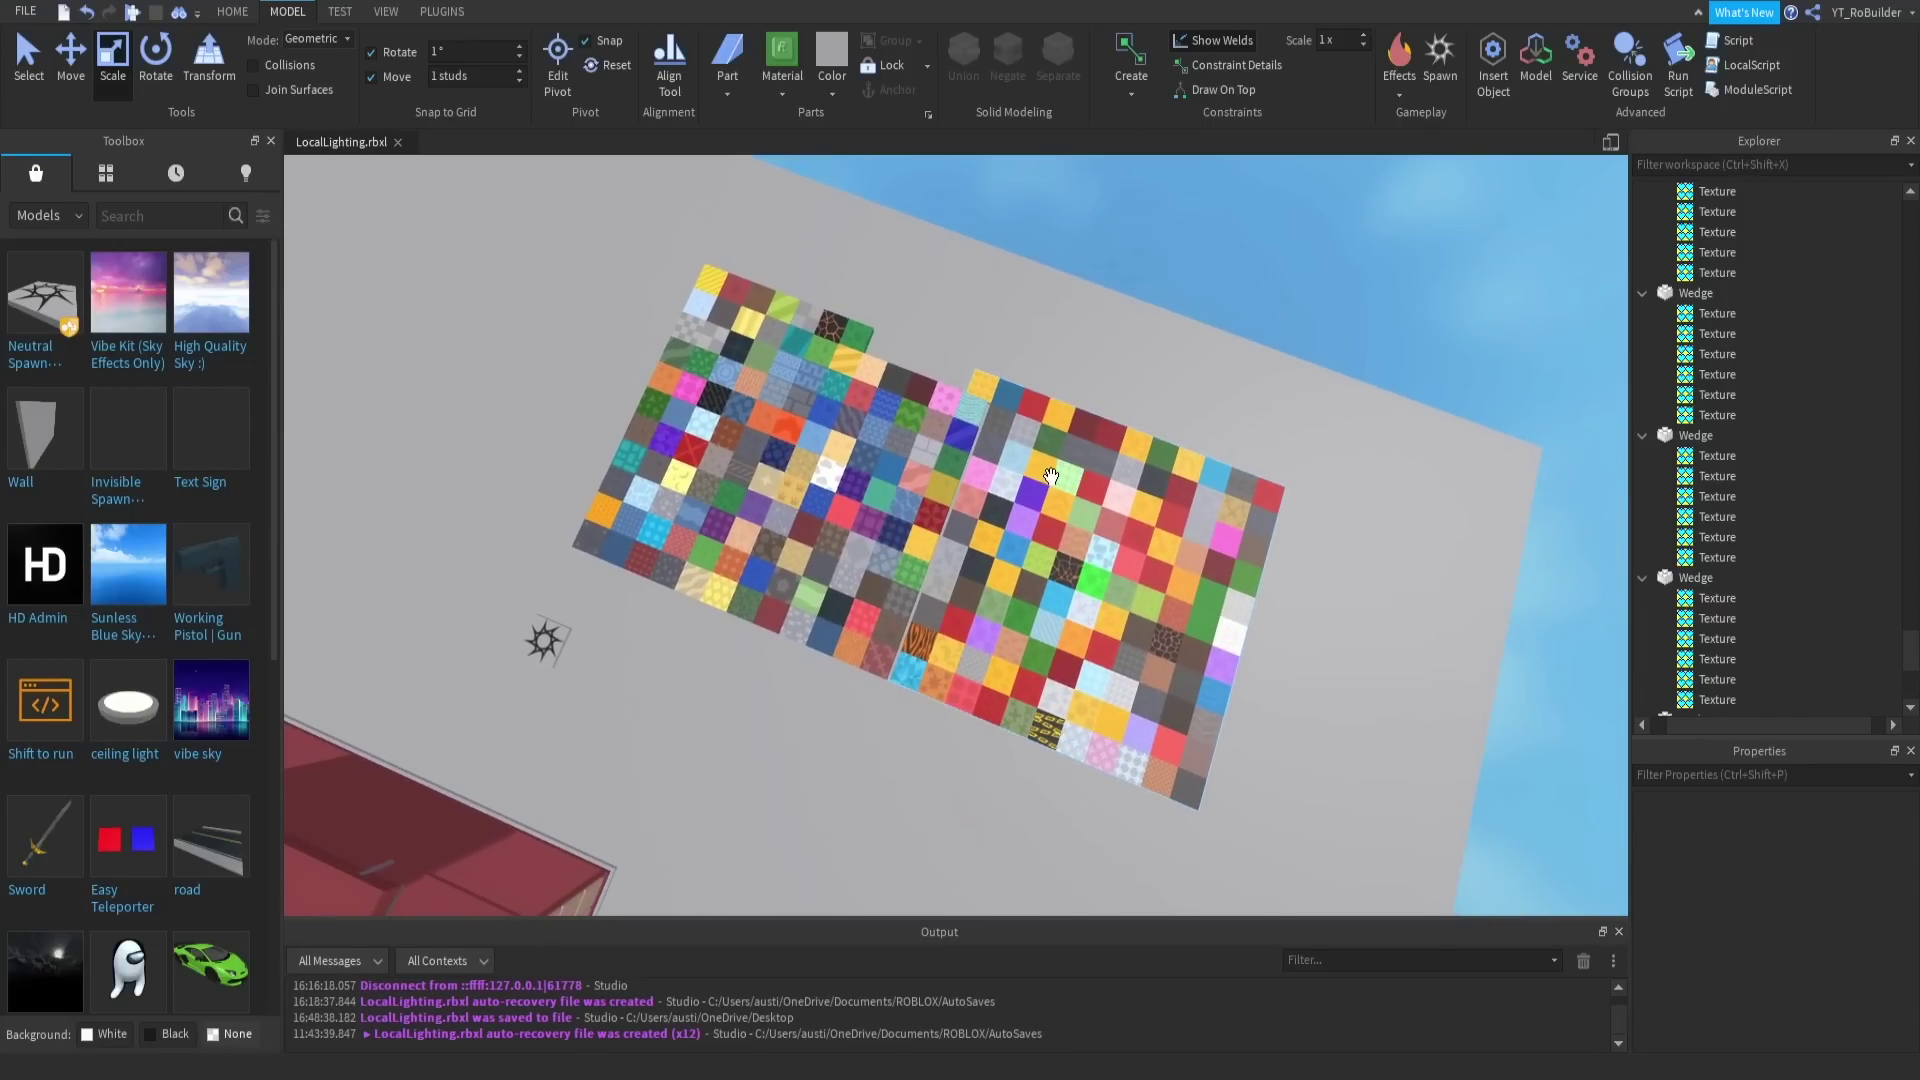
Step: Review the building's window frames, glass, wood-textured columns and doorway from the side and front
right_click_drag(1050, 476, 1019, 518)
key("w")
scroll(1051, 476, "down", 10)
key("a")
scroll(1011, 501, "up", 4)
scroll(1019, 518, "down", 3)
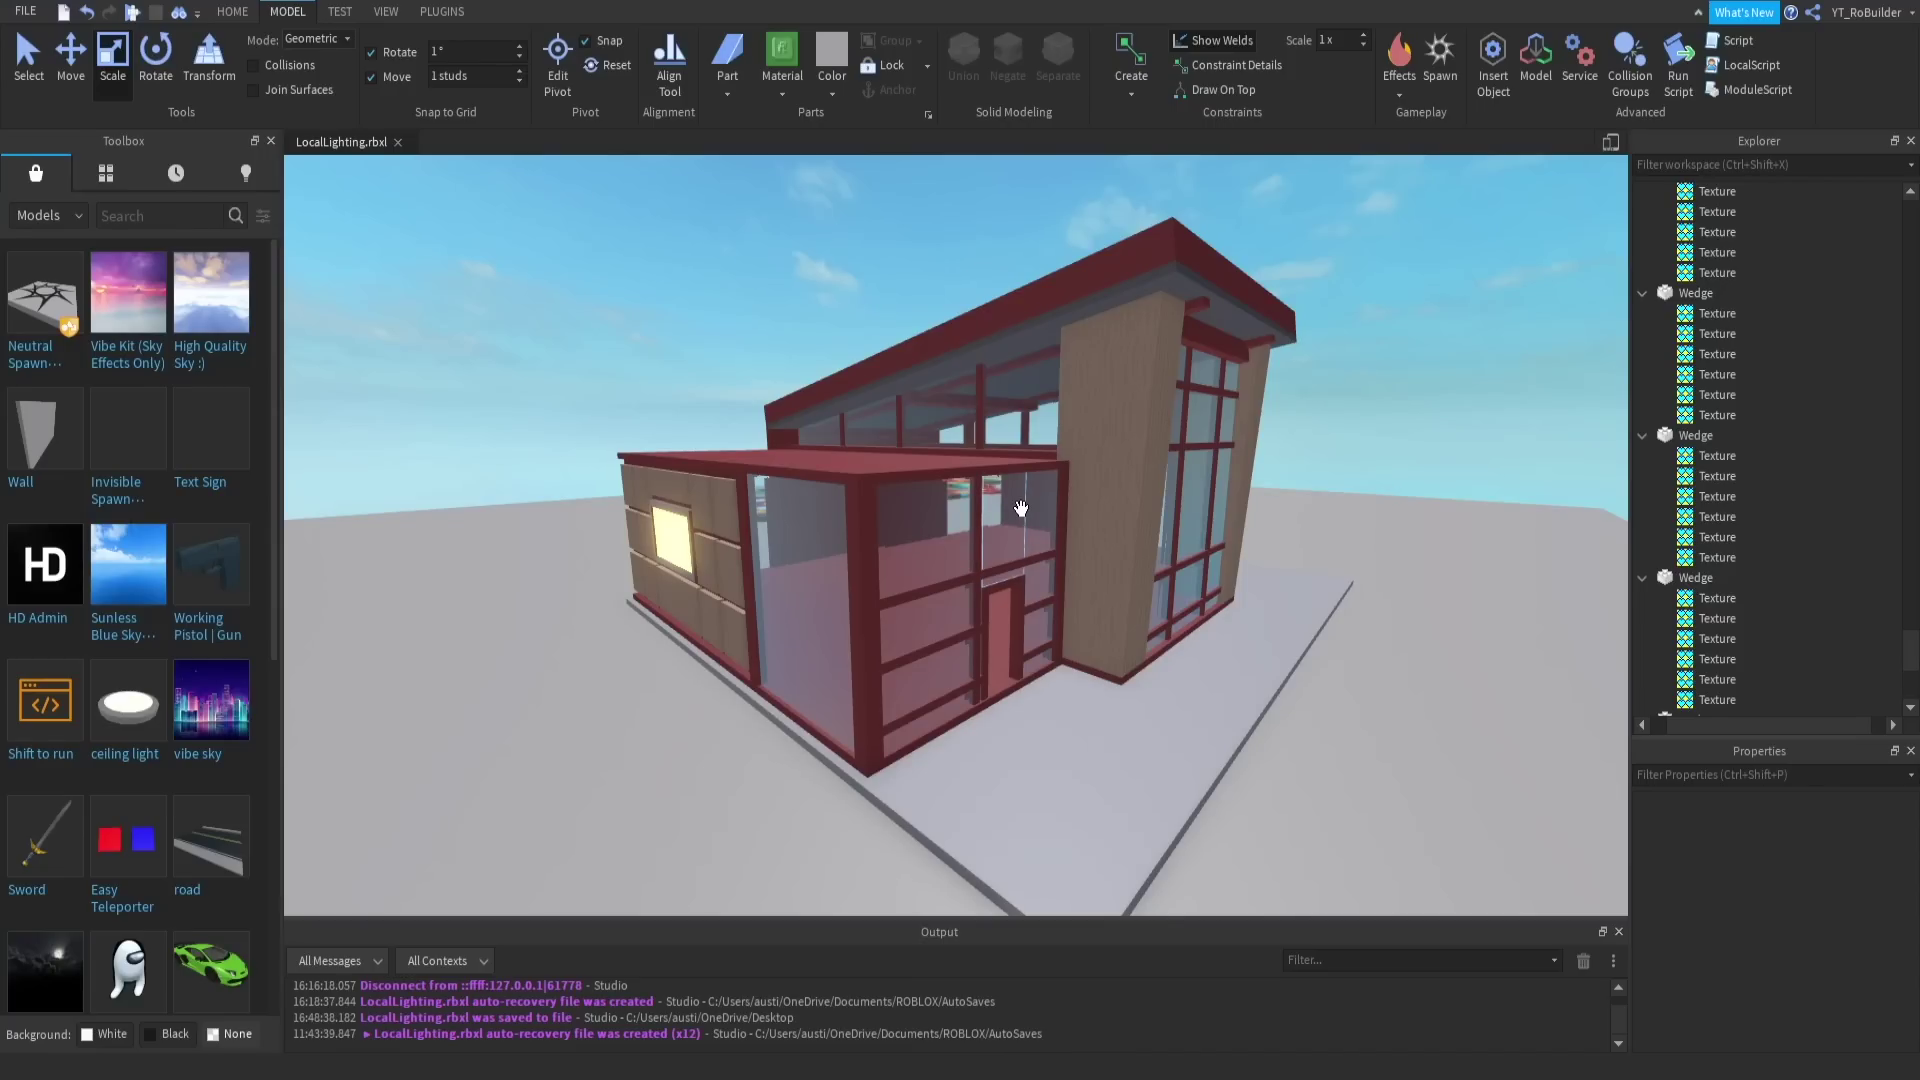
key("d")
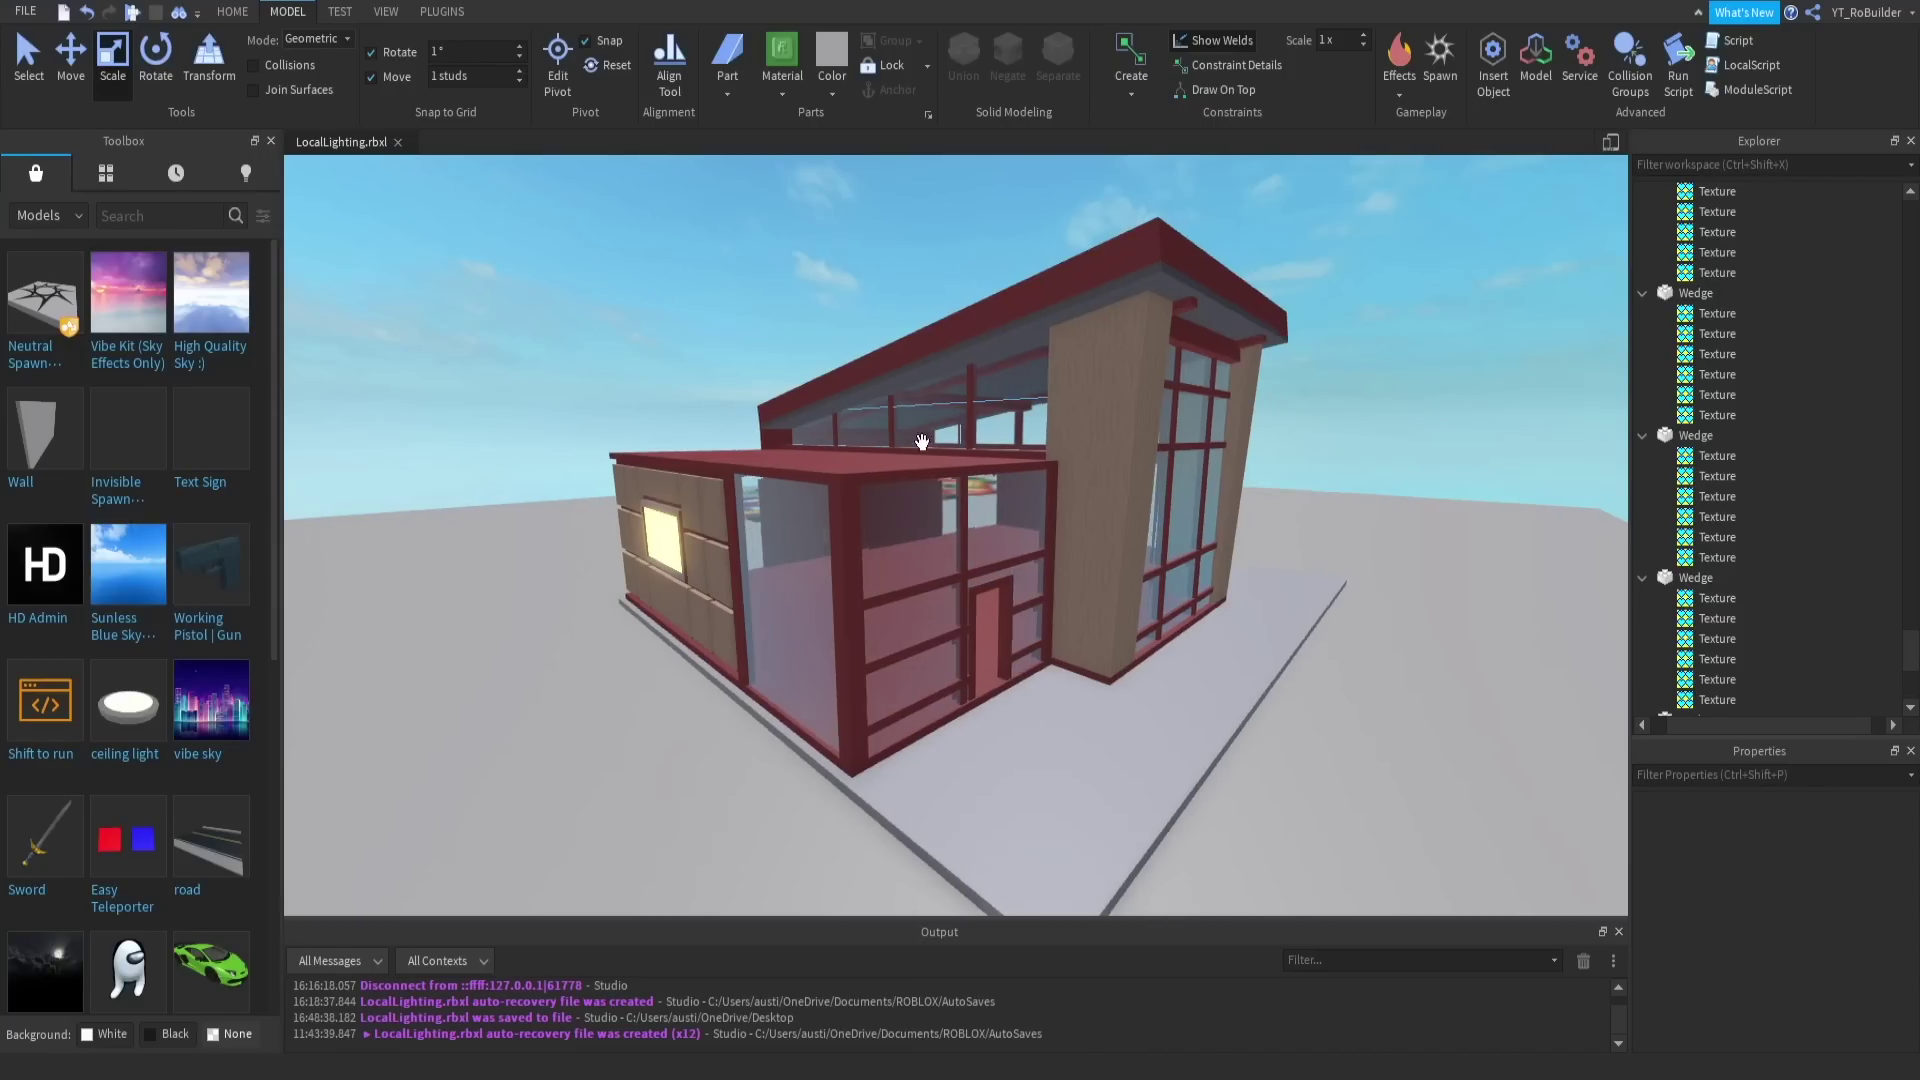
scroll(1054, 437, "up", 3)
right_click_drag(1050, 441, 1055, 439)
scroll(1055, 439, "down", 3)
scroll(1055, 439, "down", 3)
key("a")
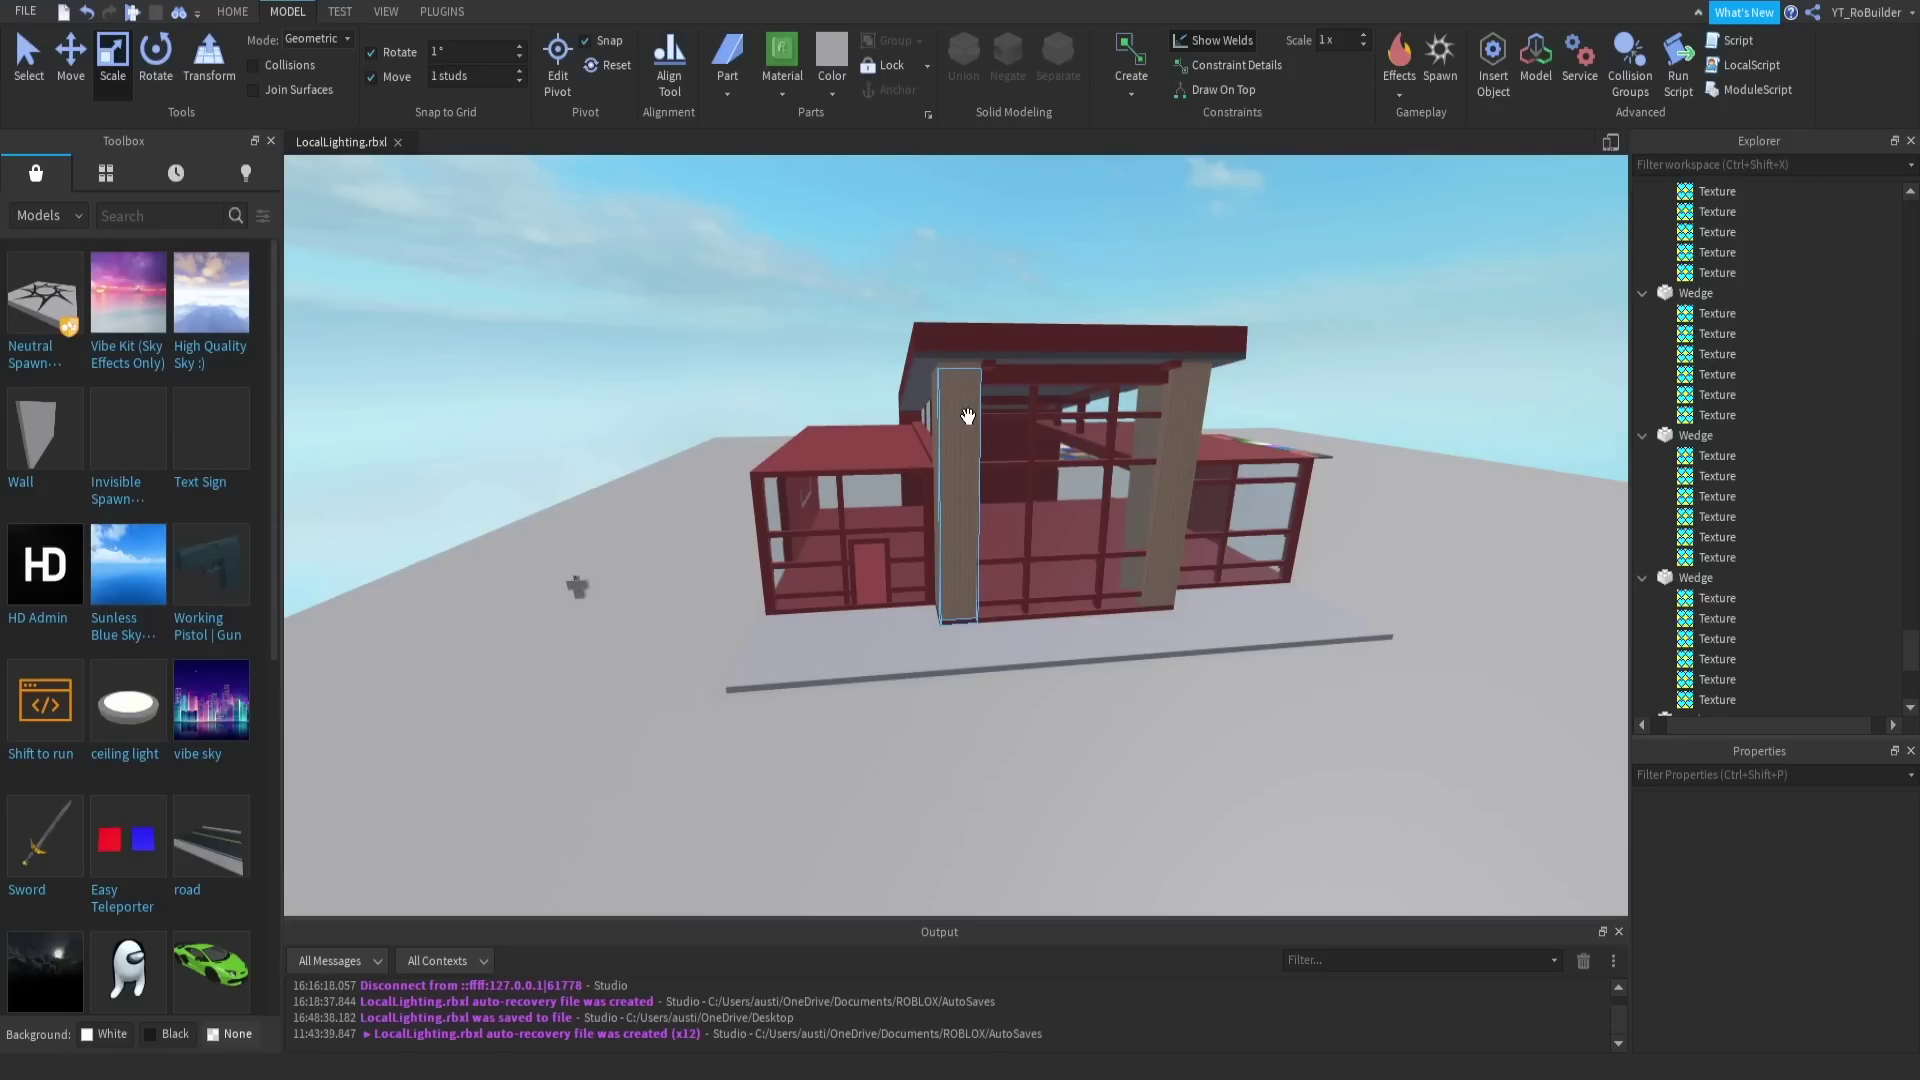
right_click_drag(1127, 603, 1126, 602)
key("w")
key("a")
key("a")
key("w")
key("s")
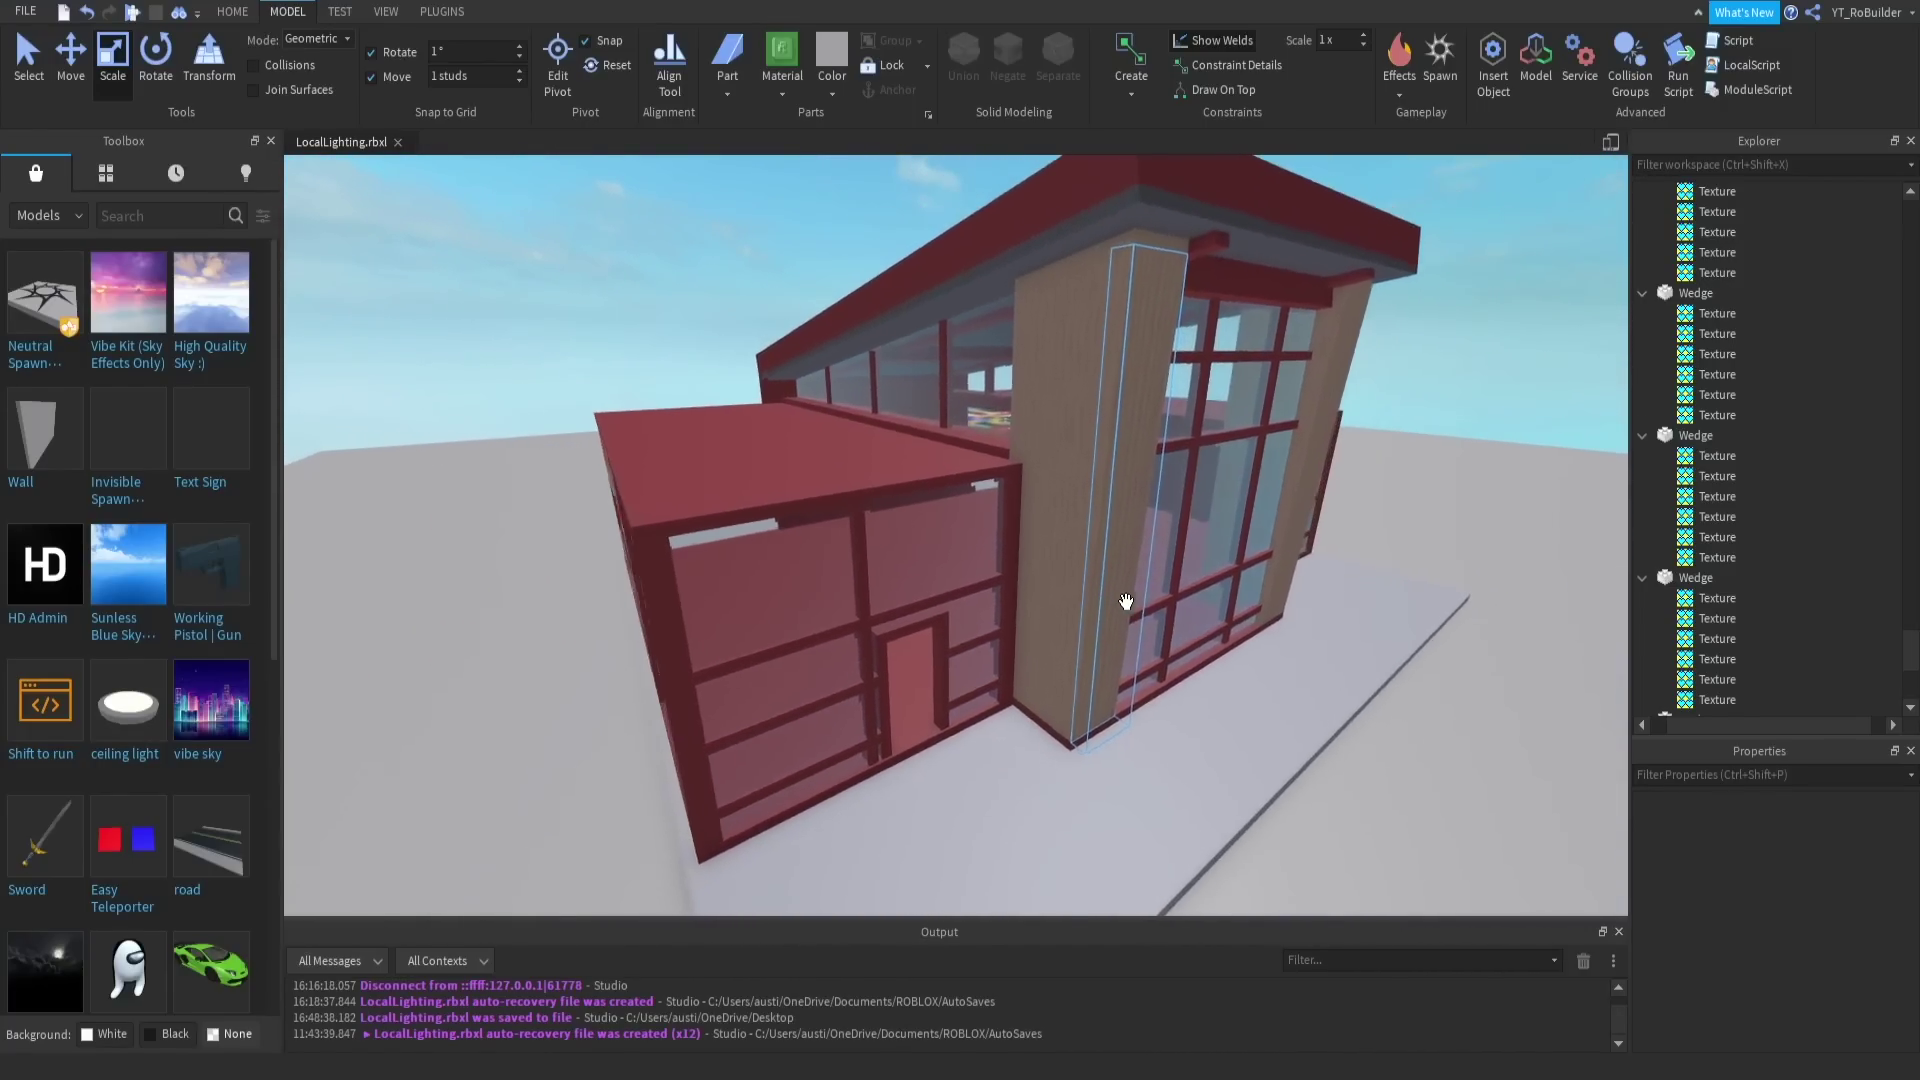
scroll(1126, 602, "down", 3)
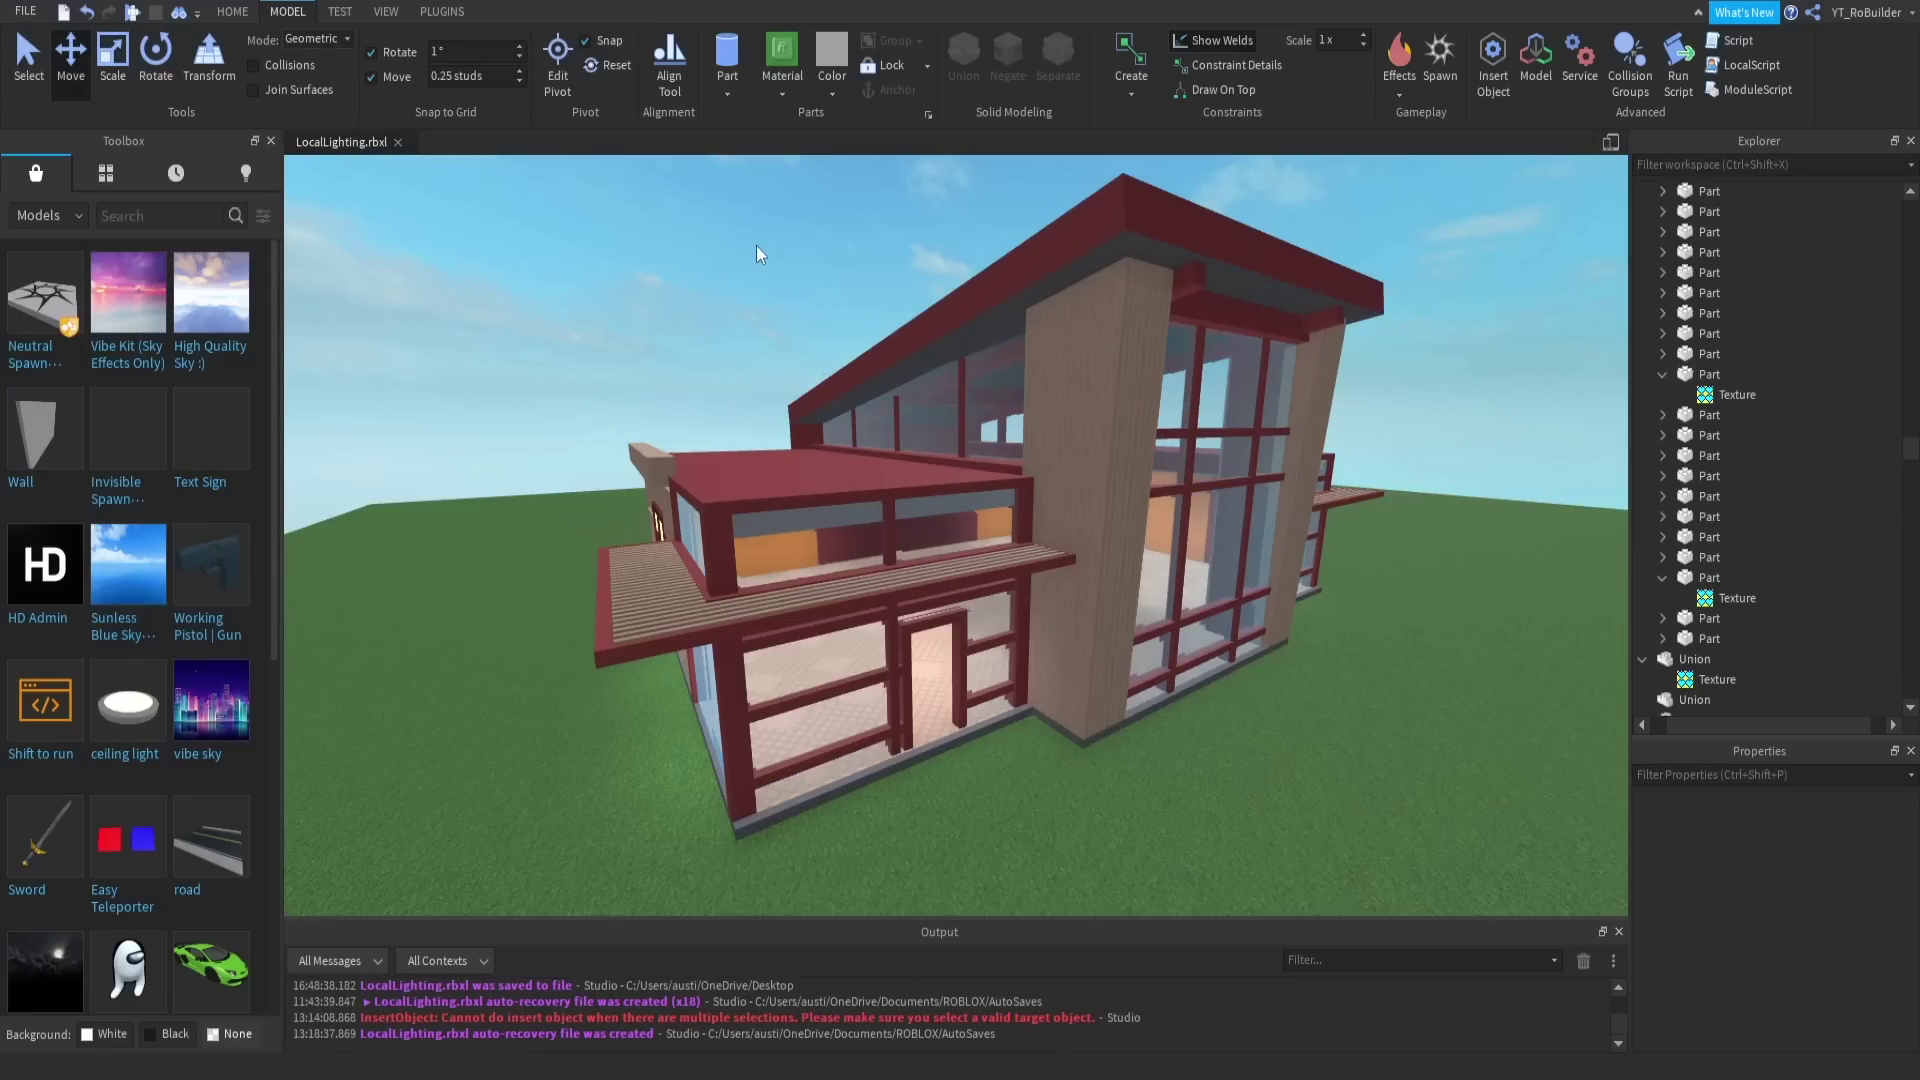
Step: Inspect the detailed exterior with its side canopies, front glazing and surrounding grass, moving toward the interior
scroll(1005, 308, "up", 5)
key("s")
key("d")
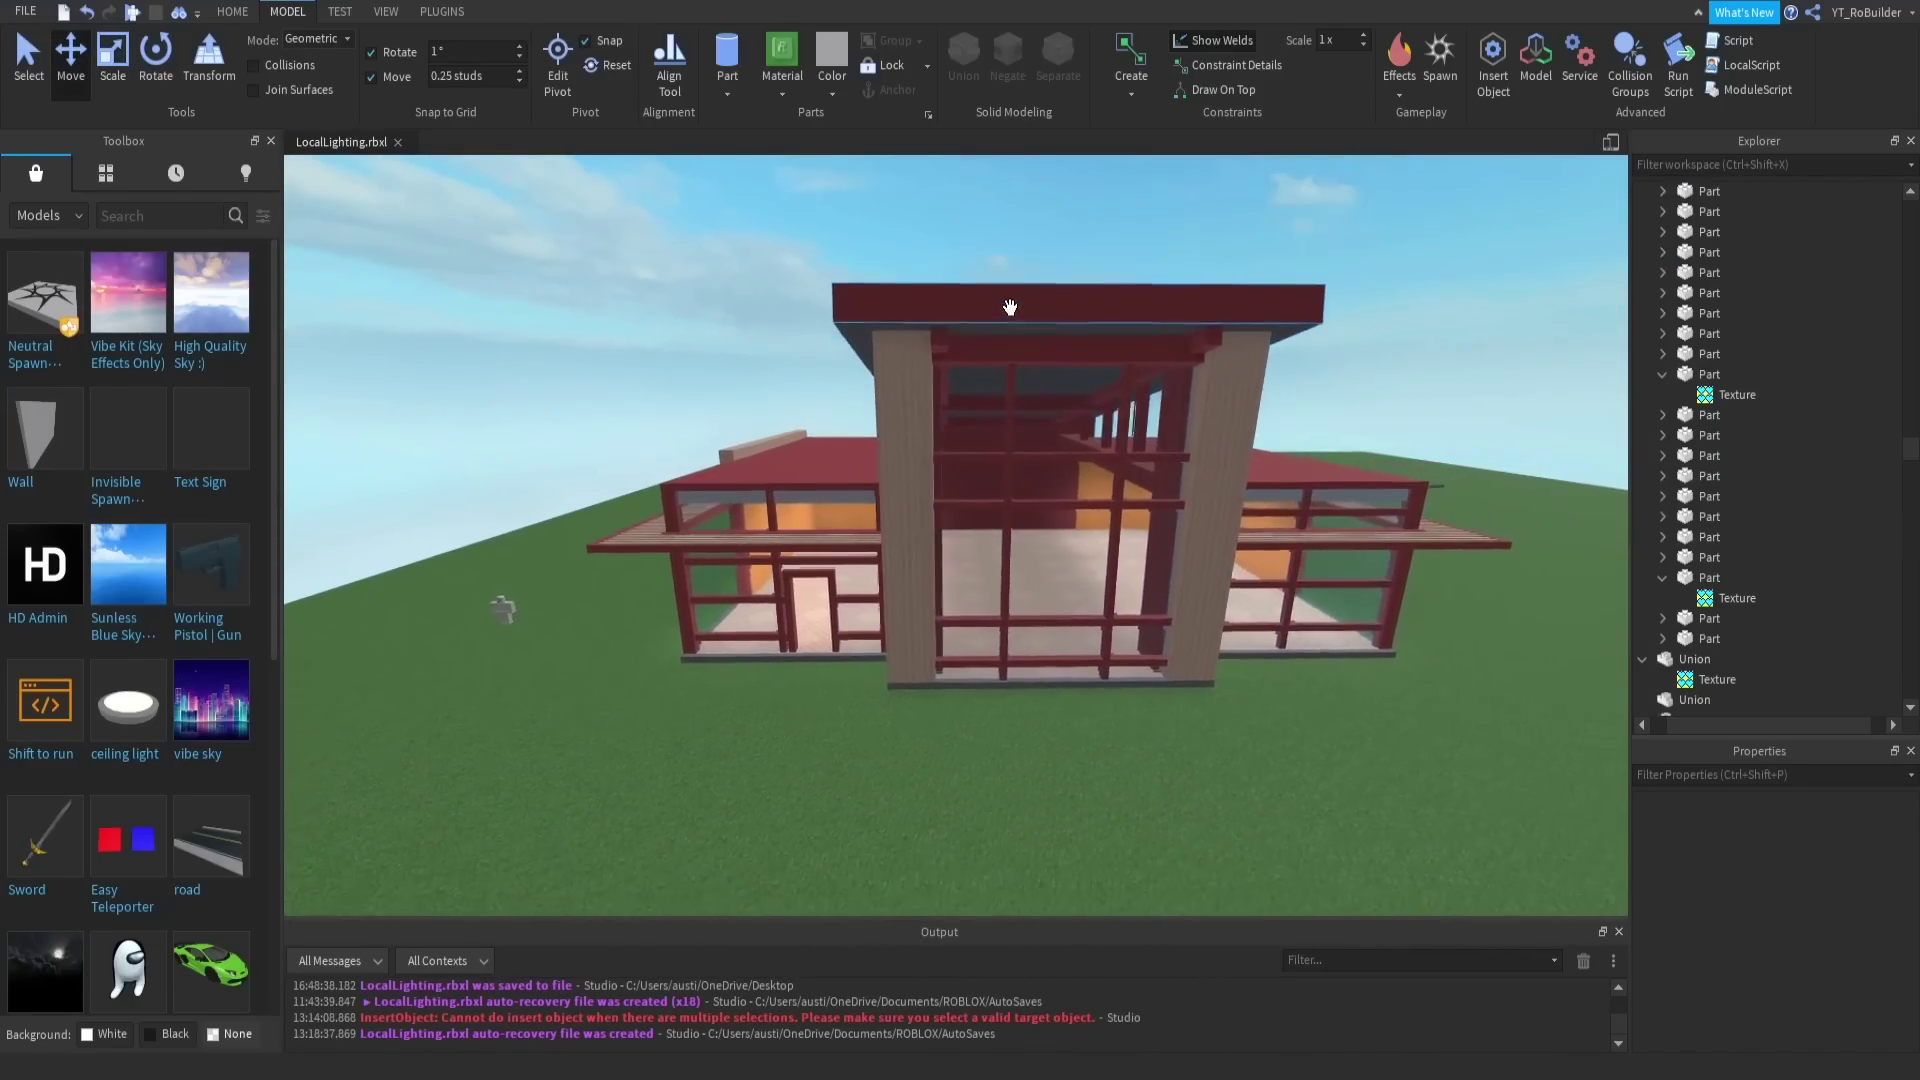
right_click_drag(1010, 308, 1049, 408)
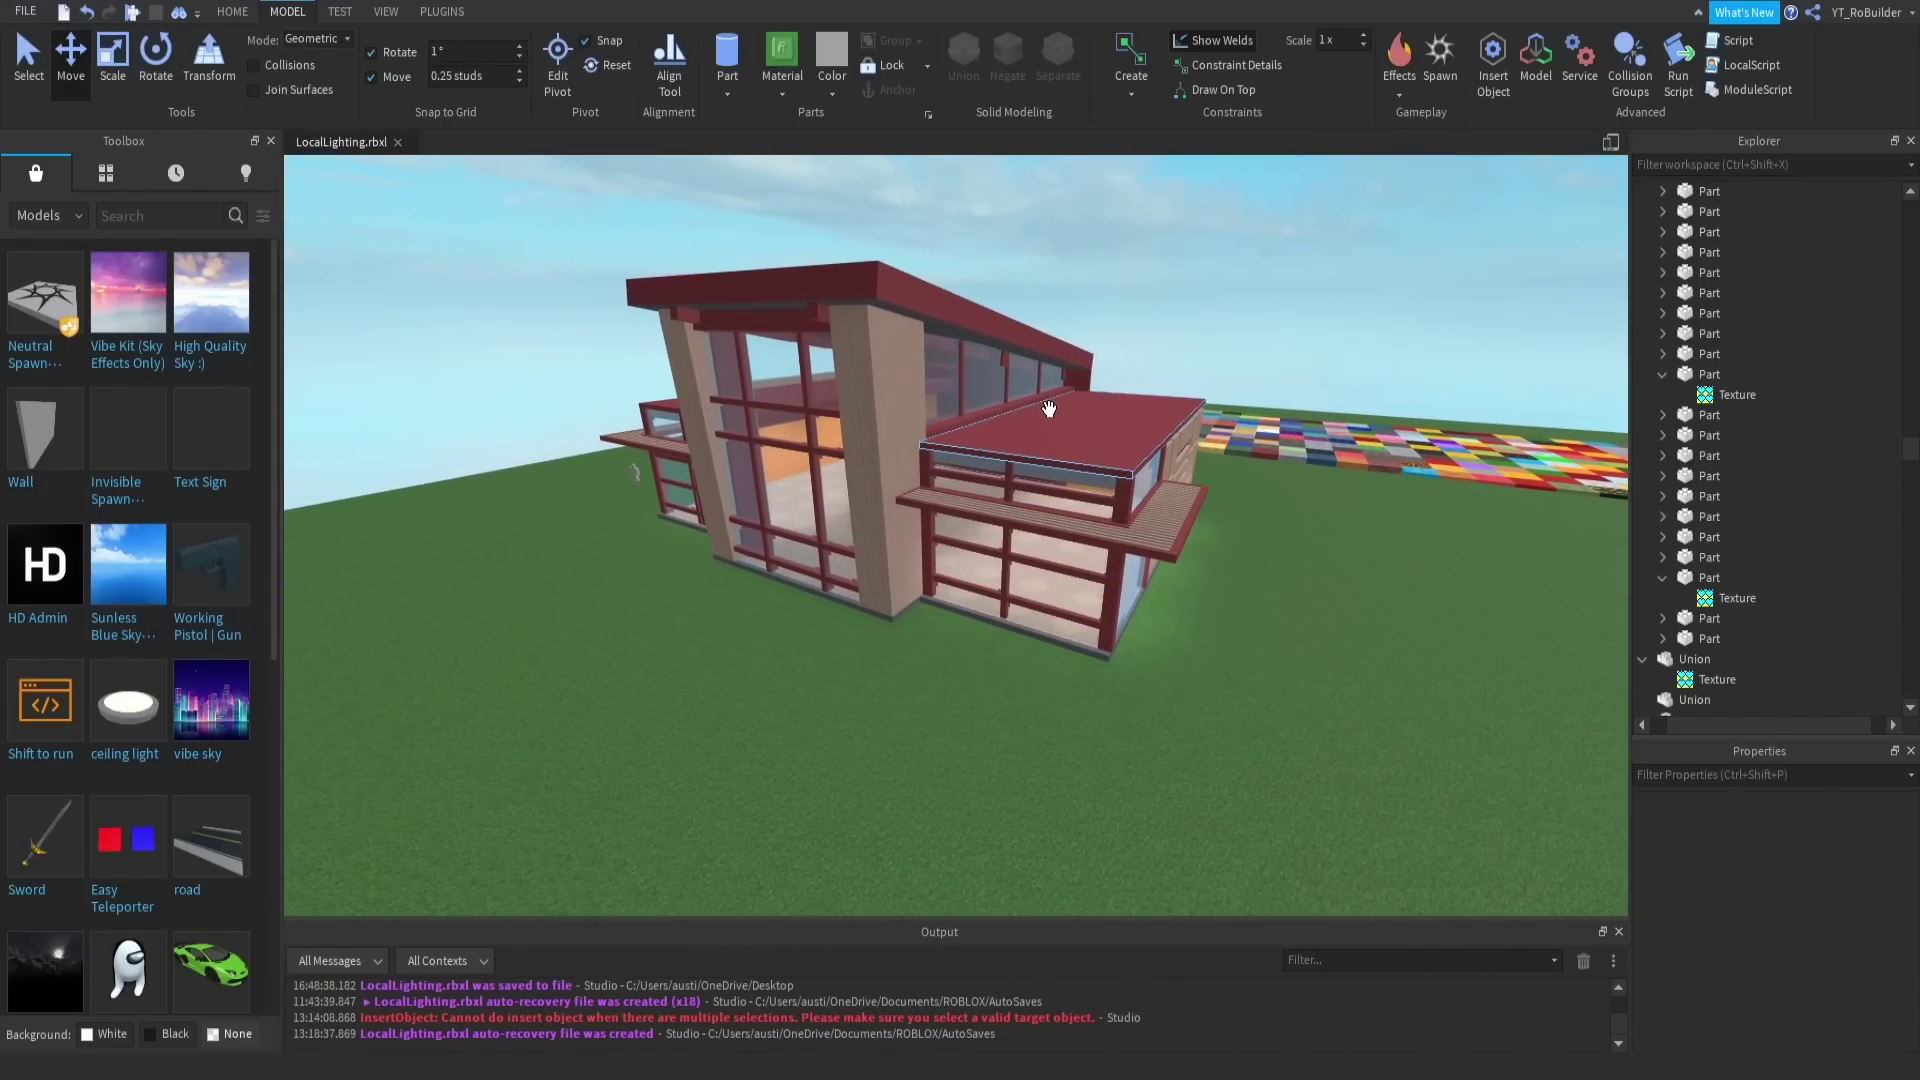
key("a")
key("w")
right_click_drag(1168, 470, 1173, 457)
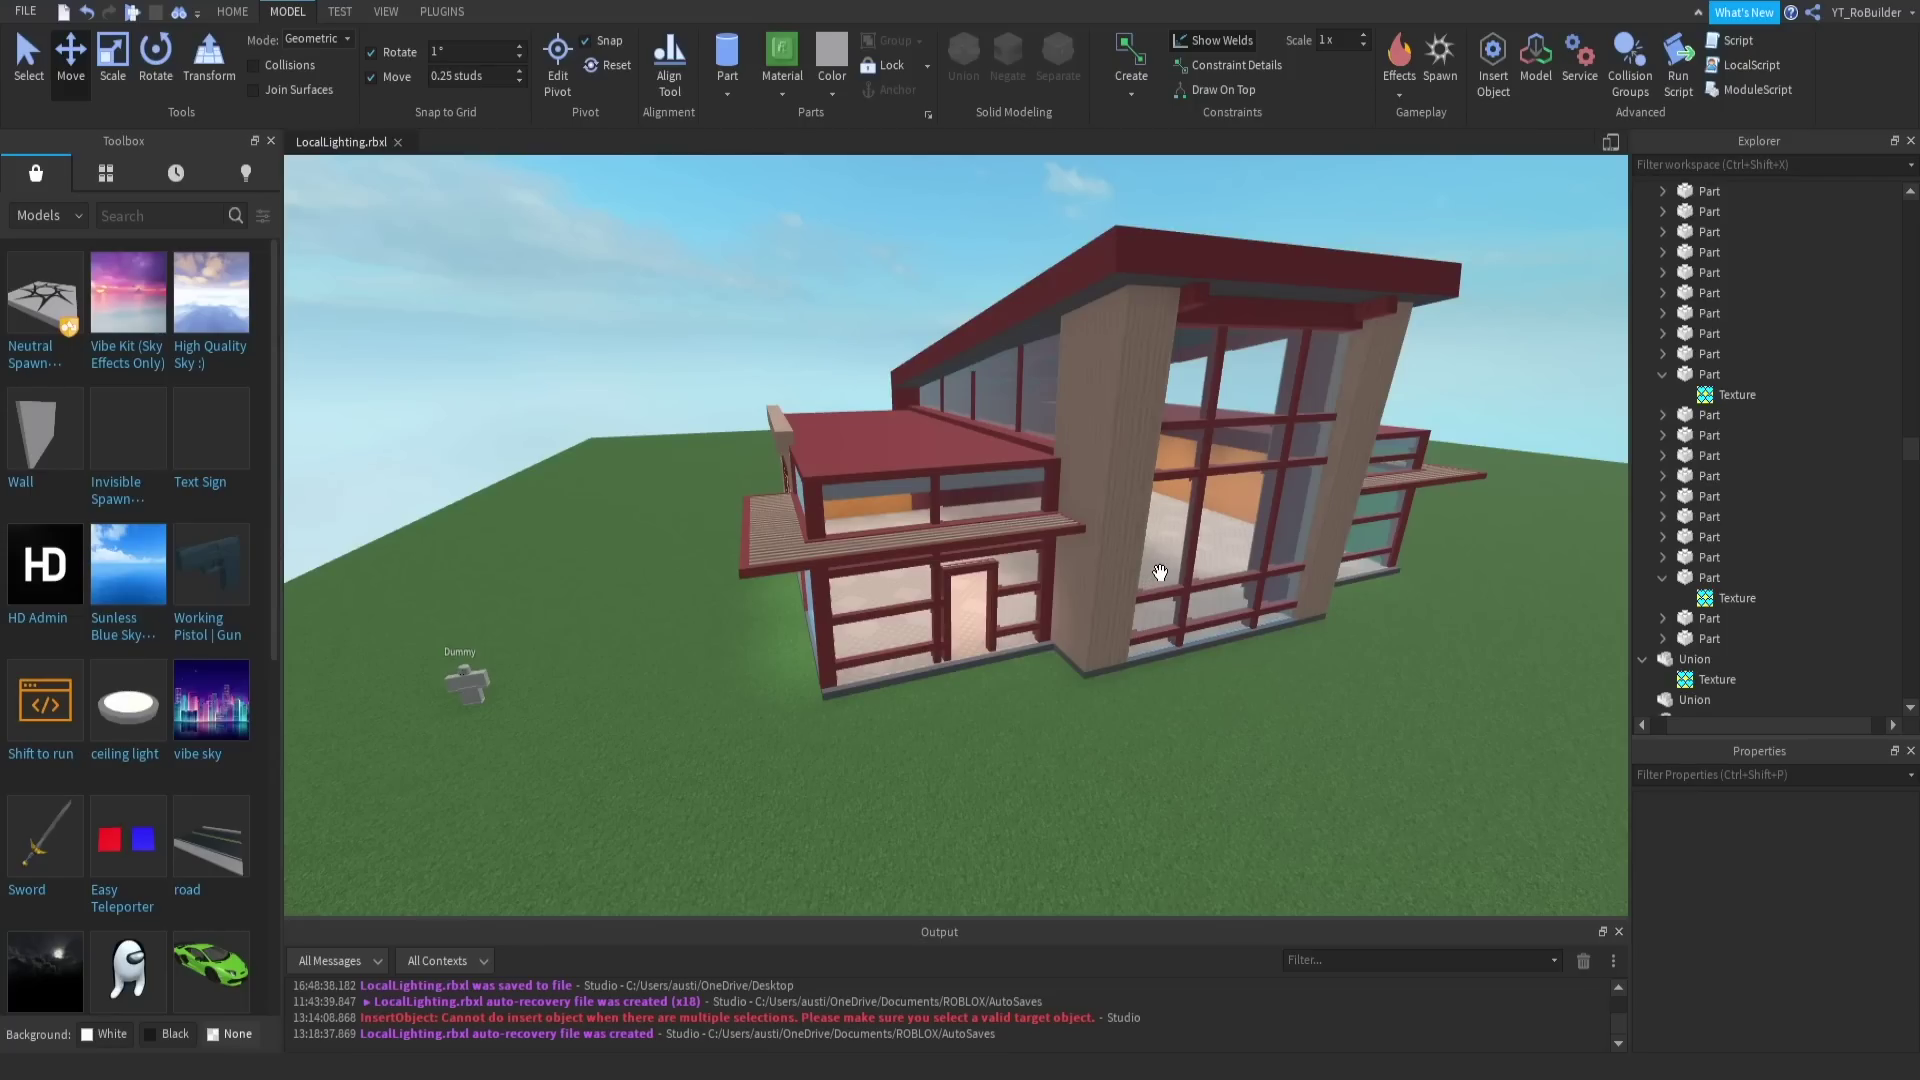
key("w")
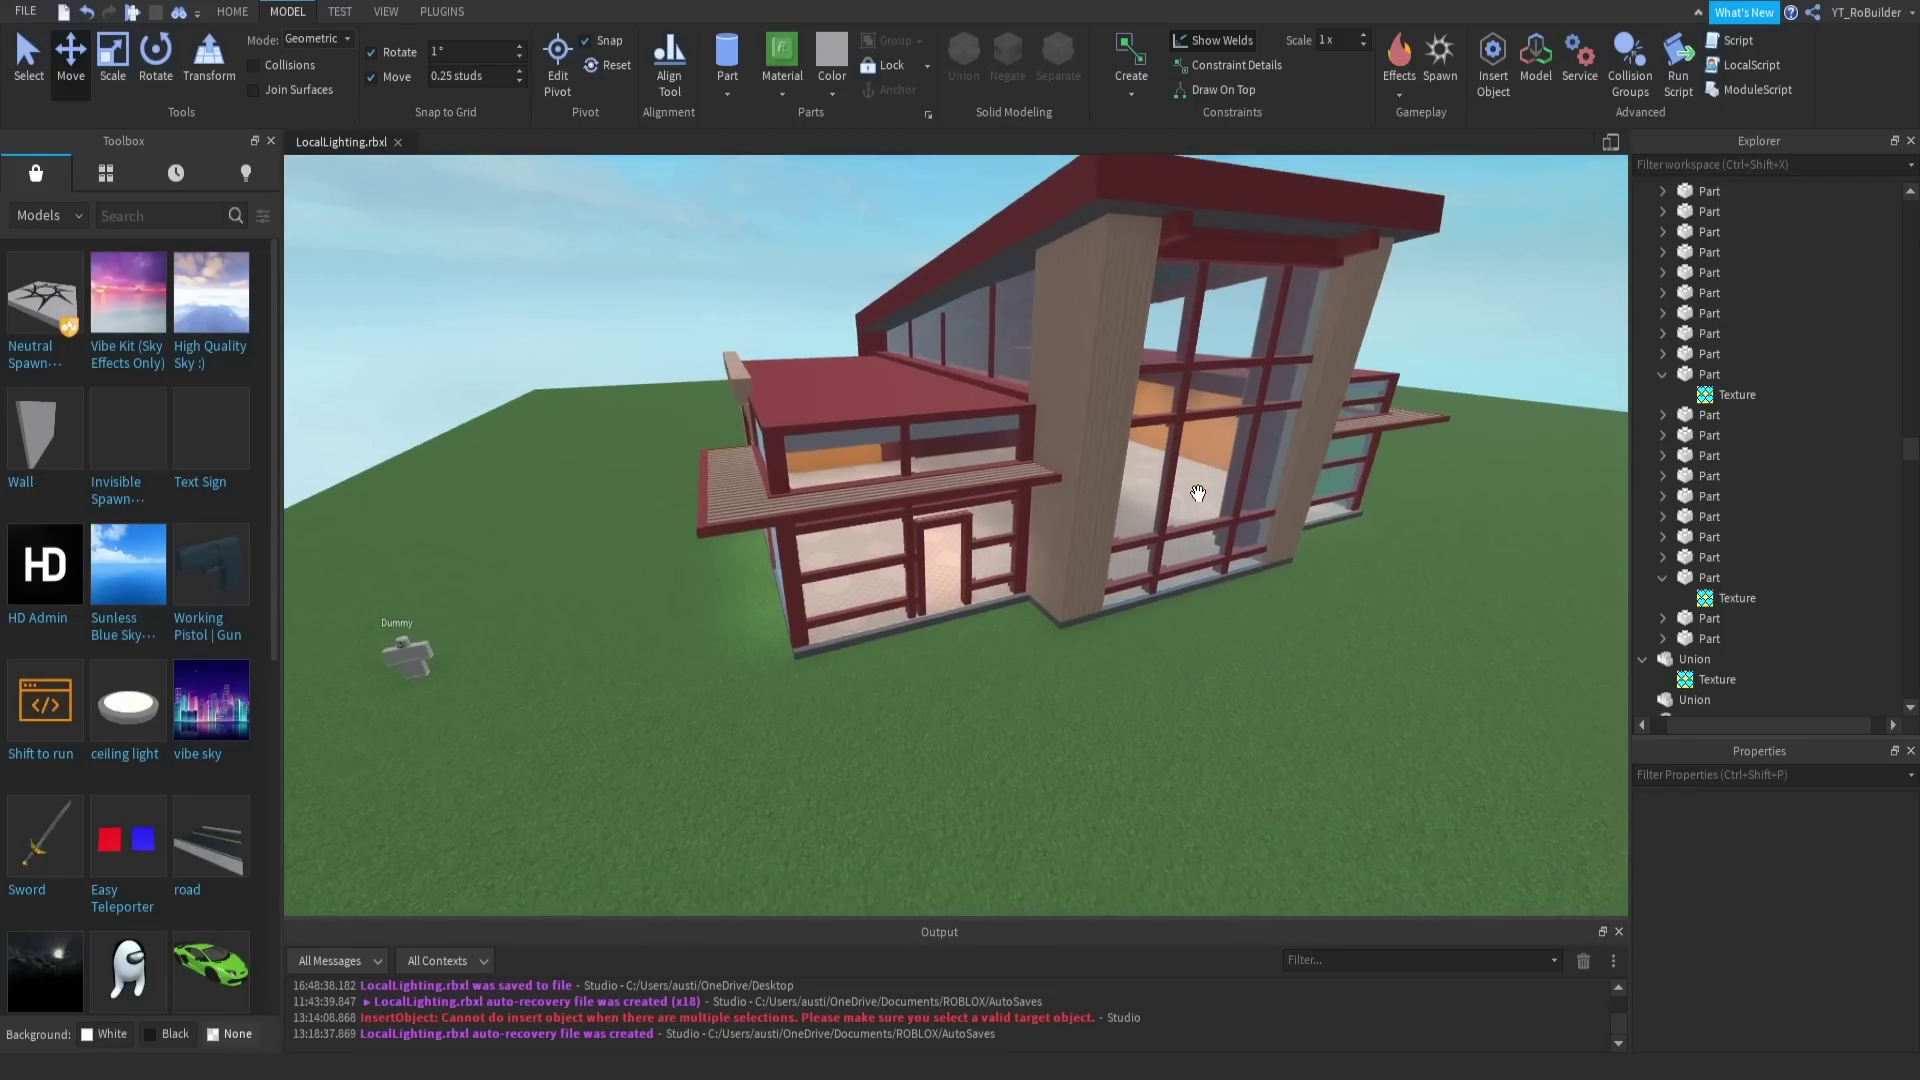
scroll(1198, 493, "up", 8)
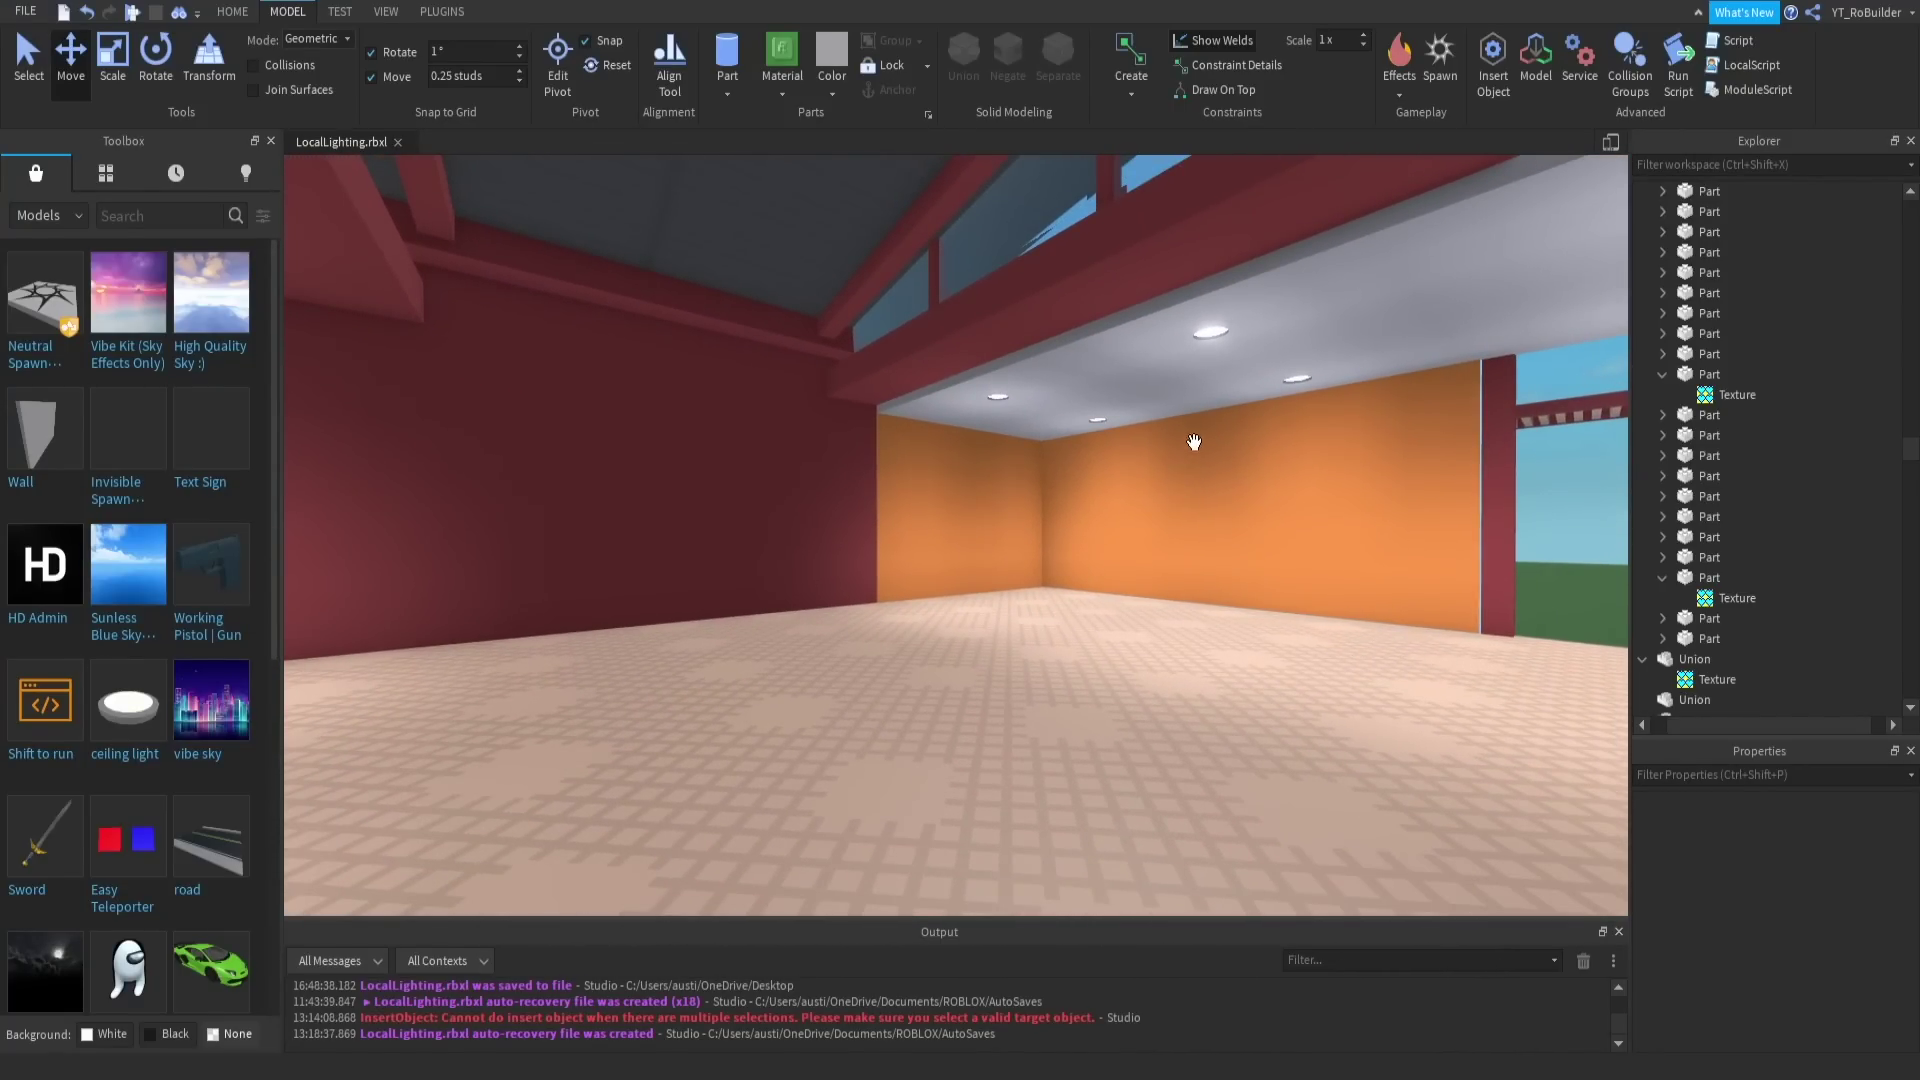
Step: Examine the interior ceiling lights, orange walls and textured floor of the side rooms
mouse_move(1191, 441)
right_mouse_down()
mouse_move(1203, 427)
mouse_move(1166, 429)
right_mouse_up()
scroll(1203, 427, "up", 4)
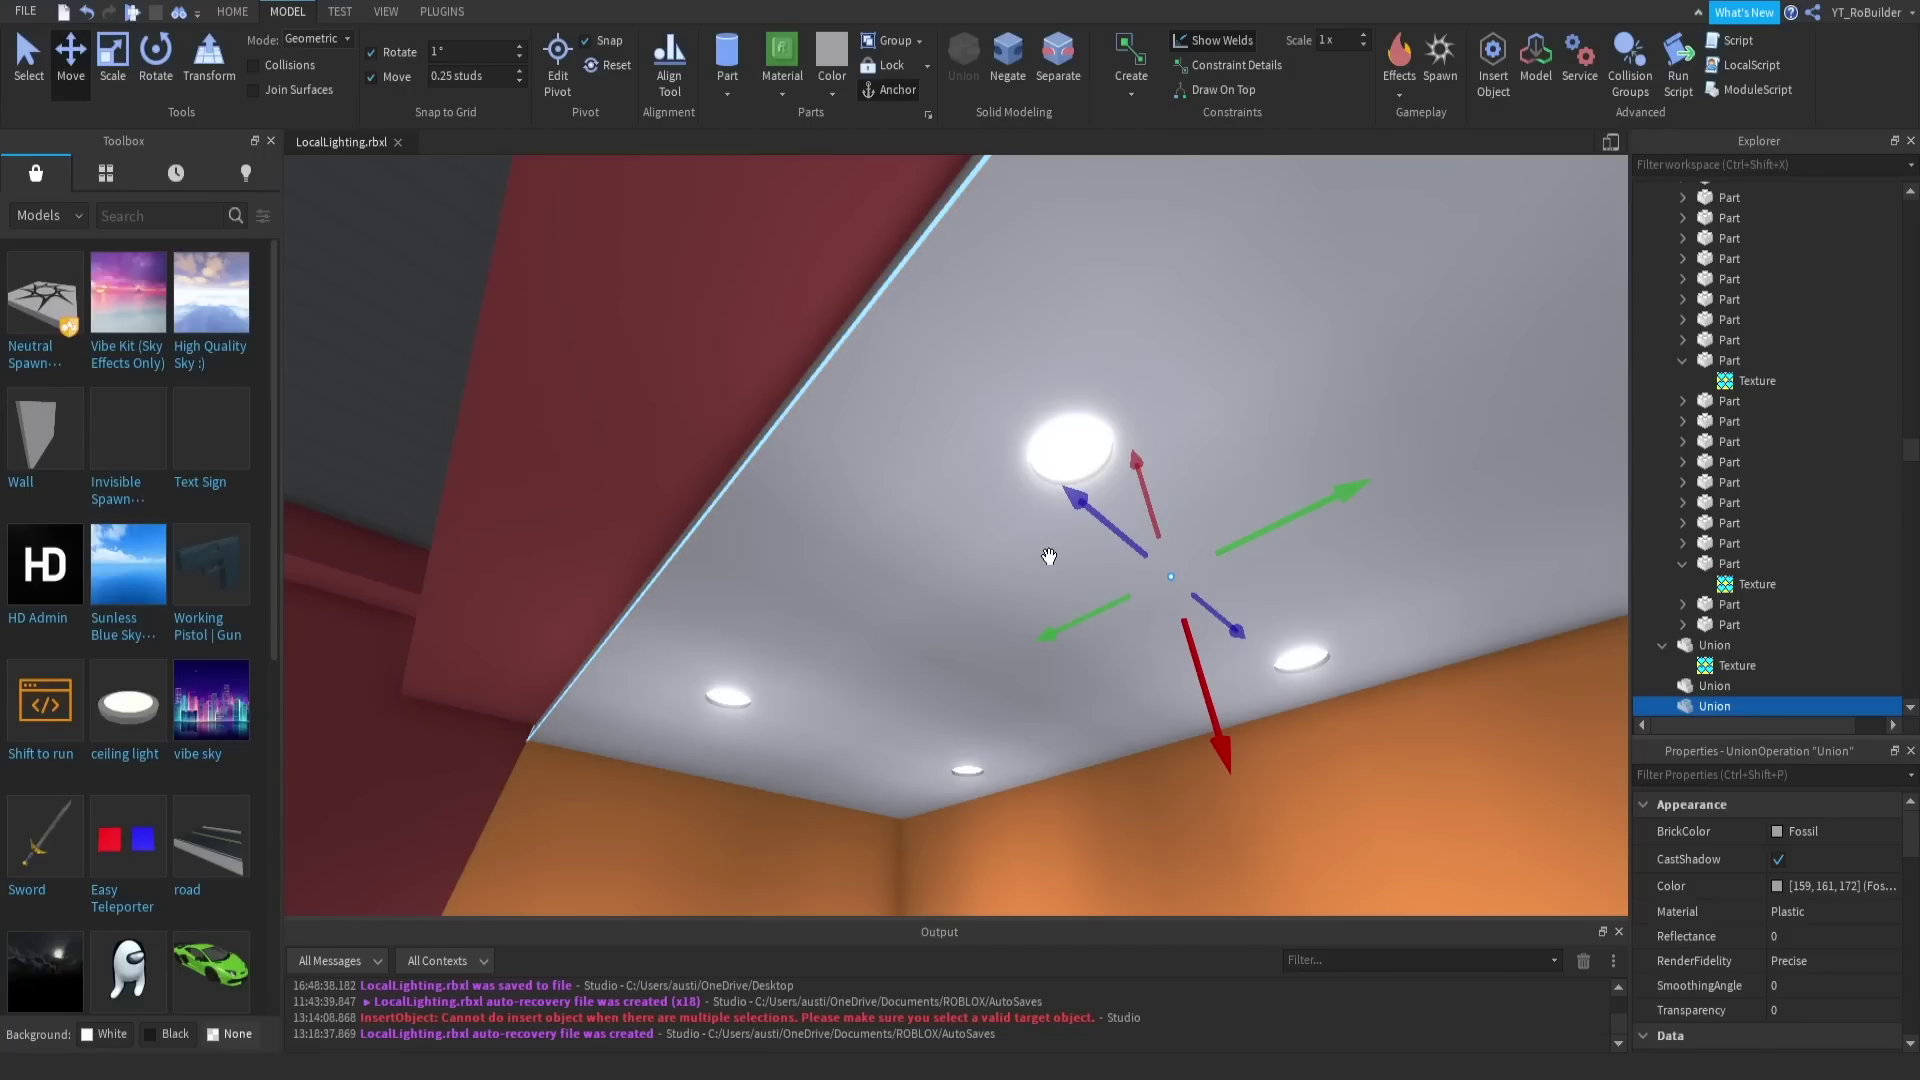
right_click_drag(1117, 490, 1341, 459)
scroll(1753, 553, "down", 3)
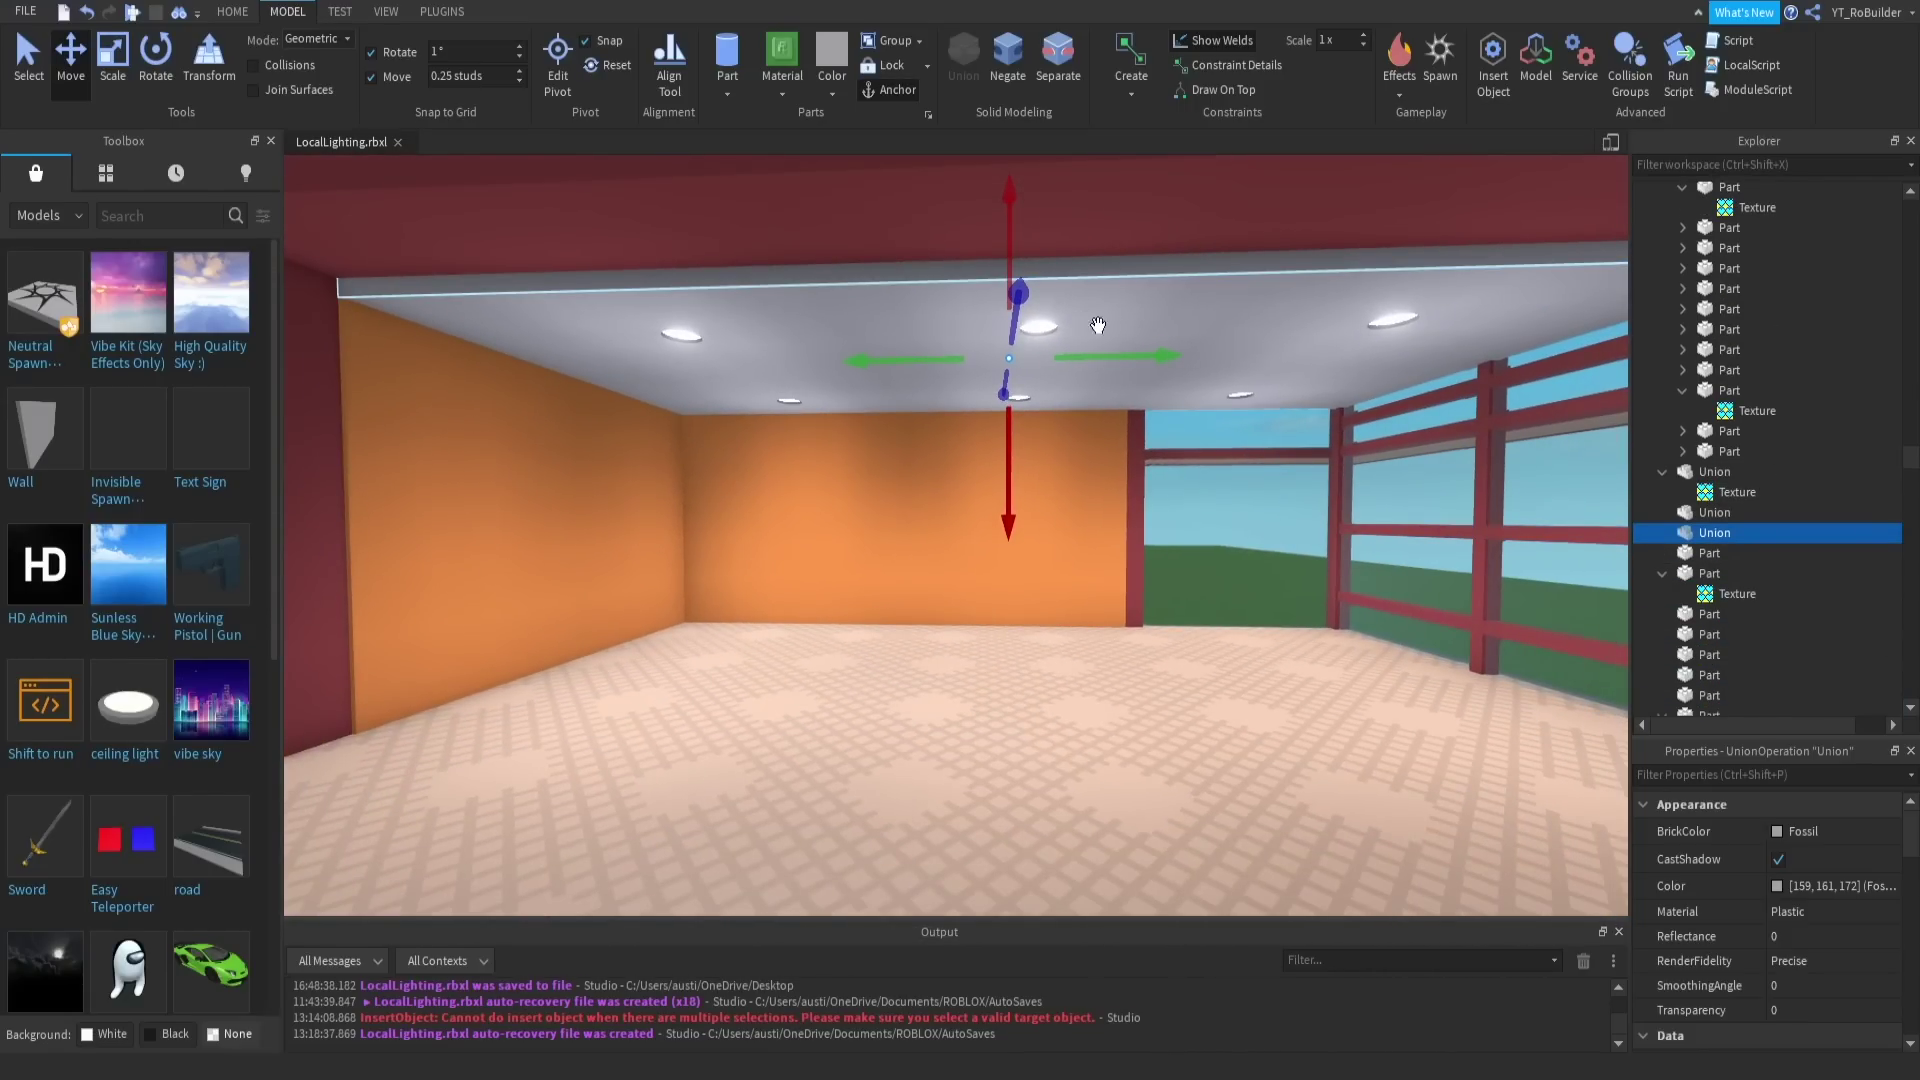
right_click_drag(1093, 347, 1297, 337)
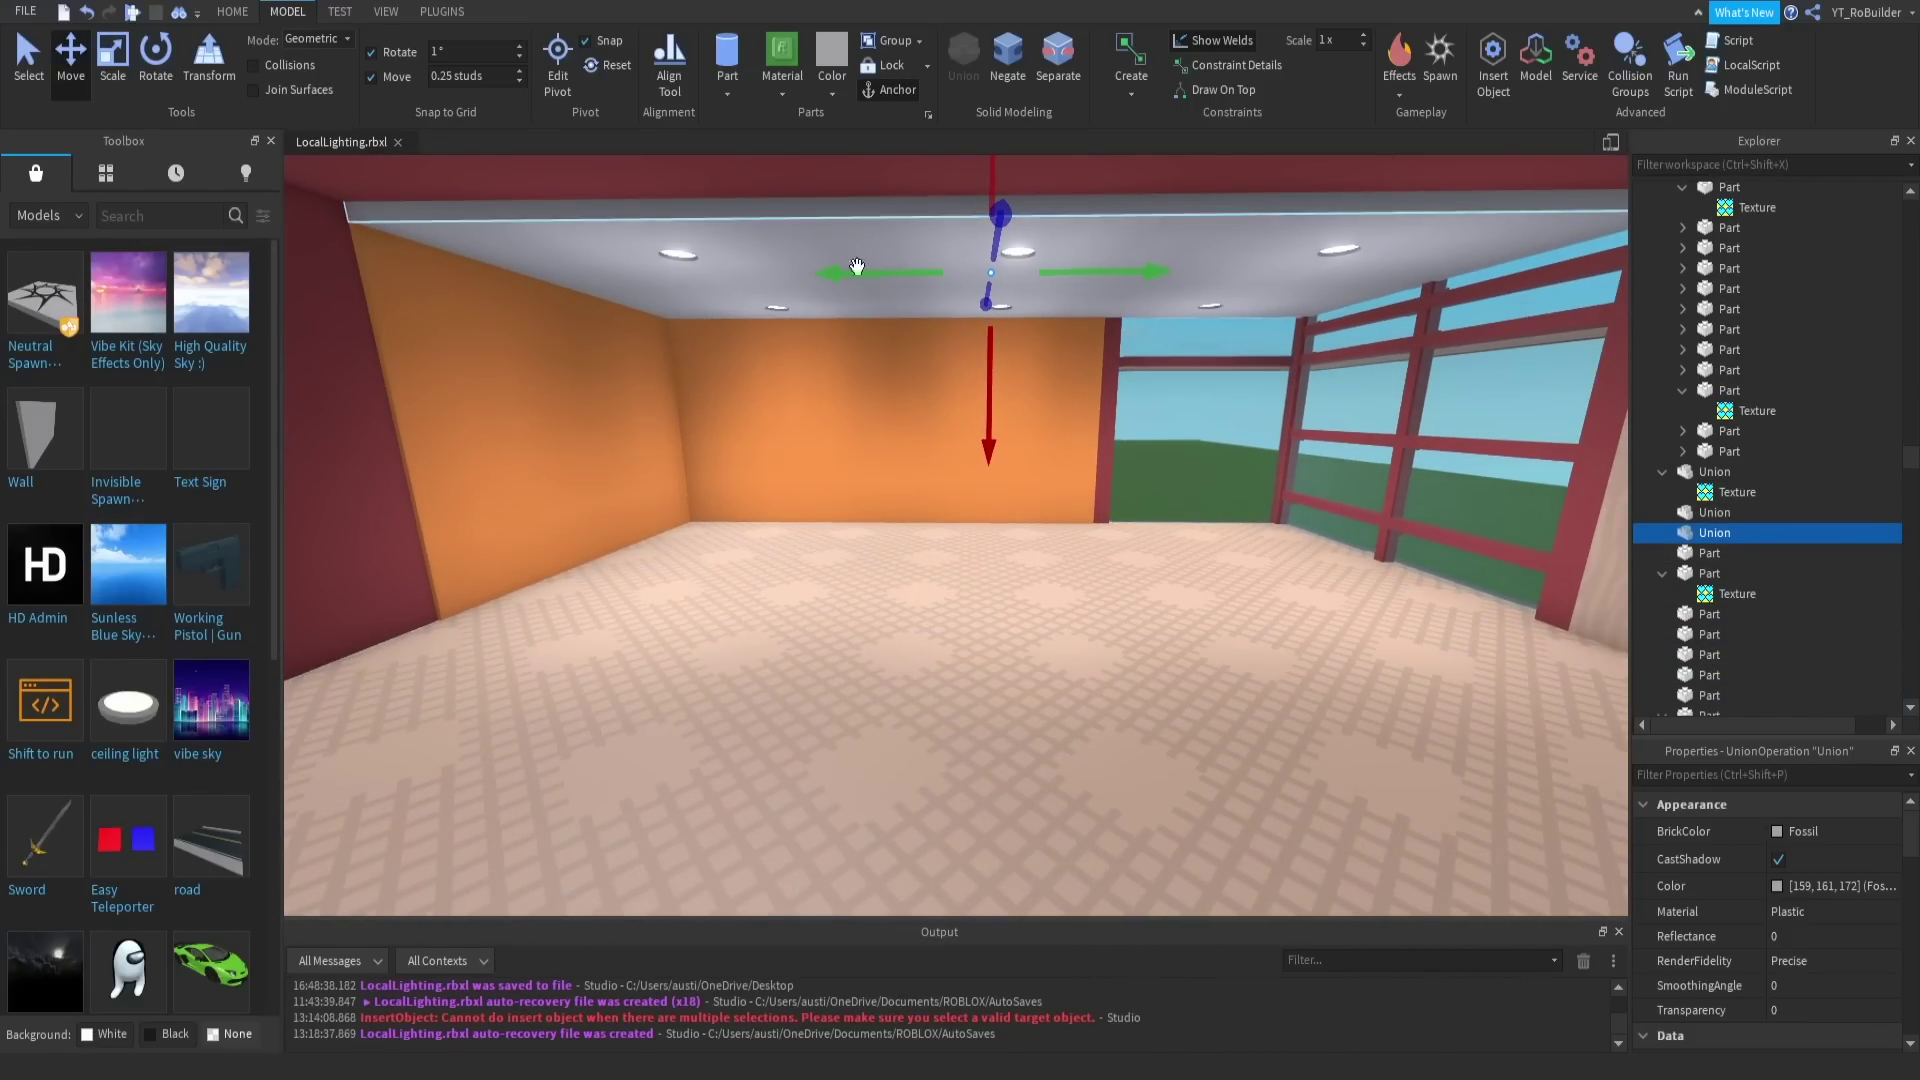
right_click_drag(1268, 492, 1381, 493)
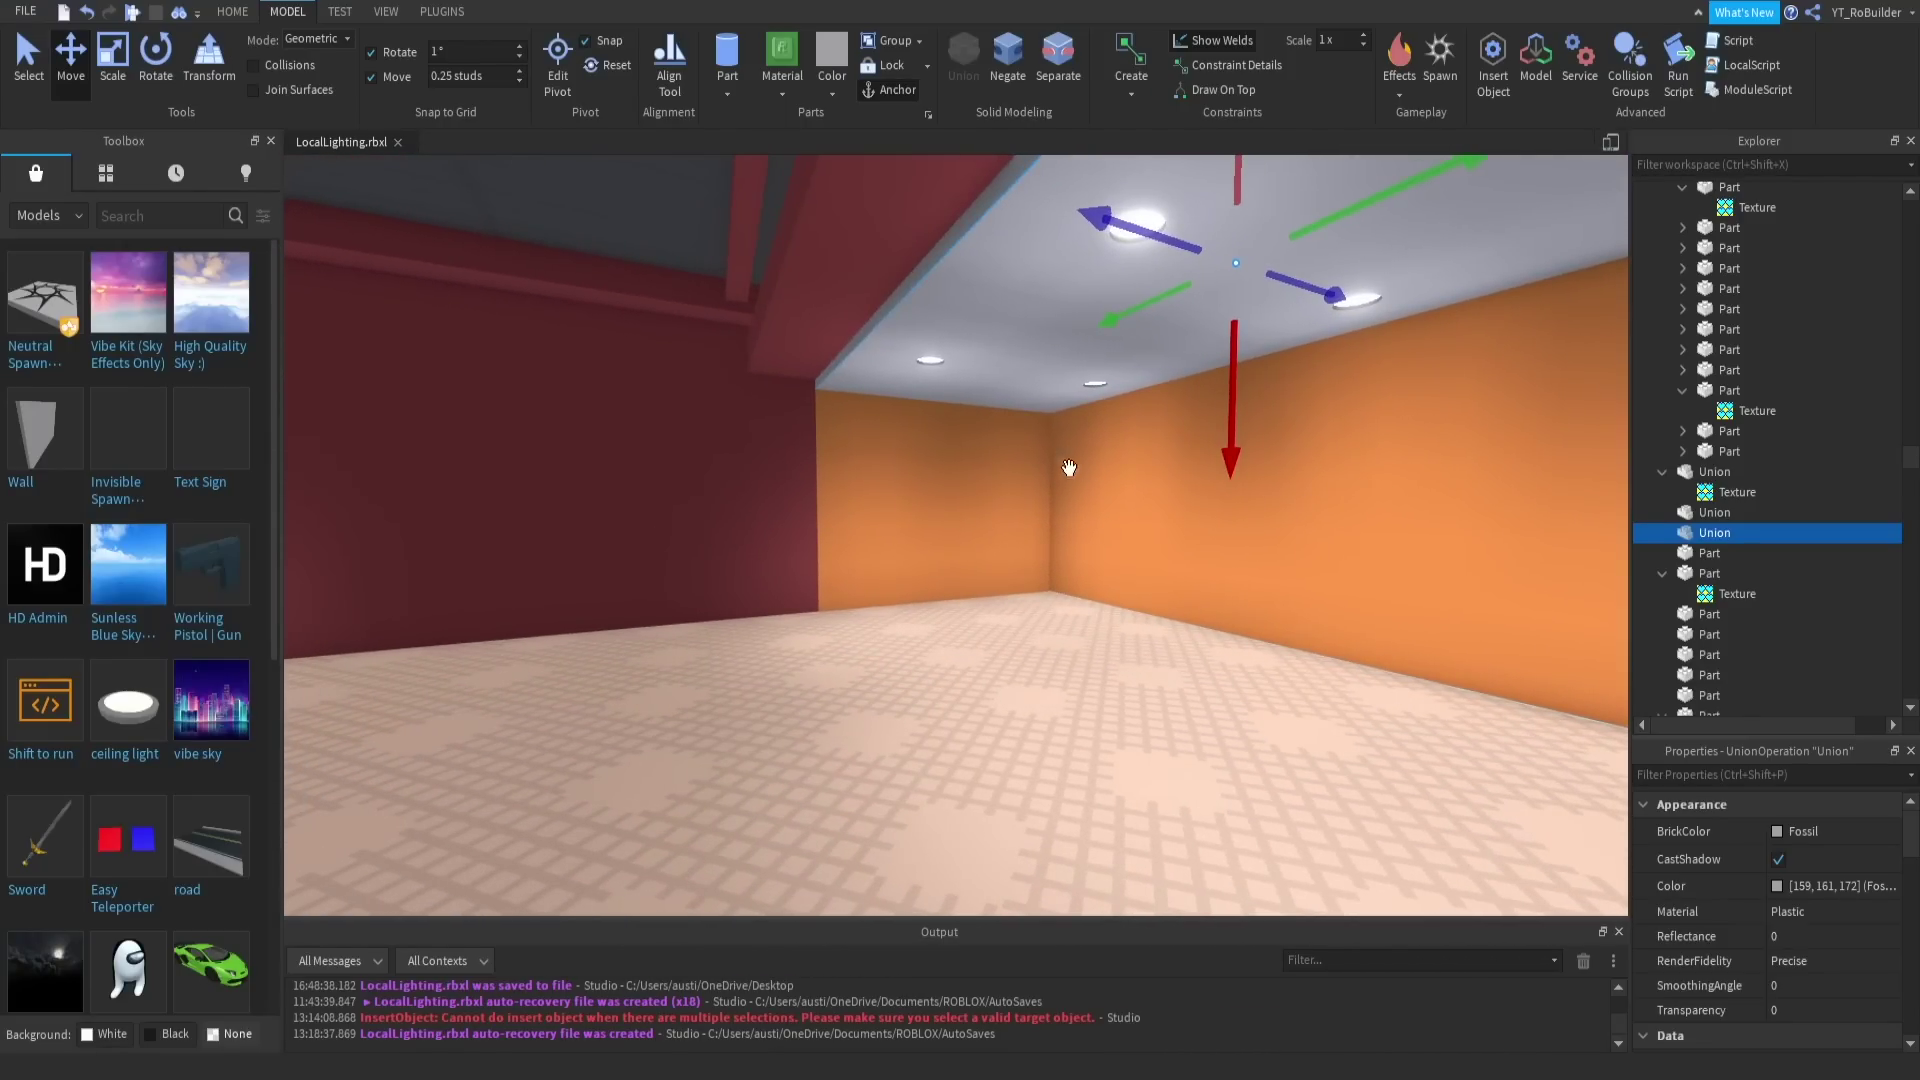
right_click_drag(1076, 441, 835, 483)
Step: Scale the orange wall part down to a low strip and extend it across the dark red back wall
left_click(835, 483)
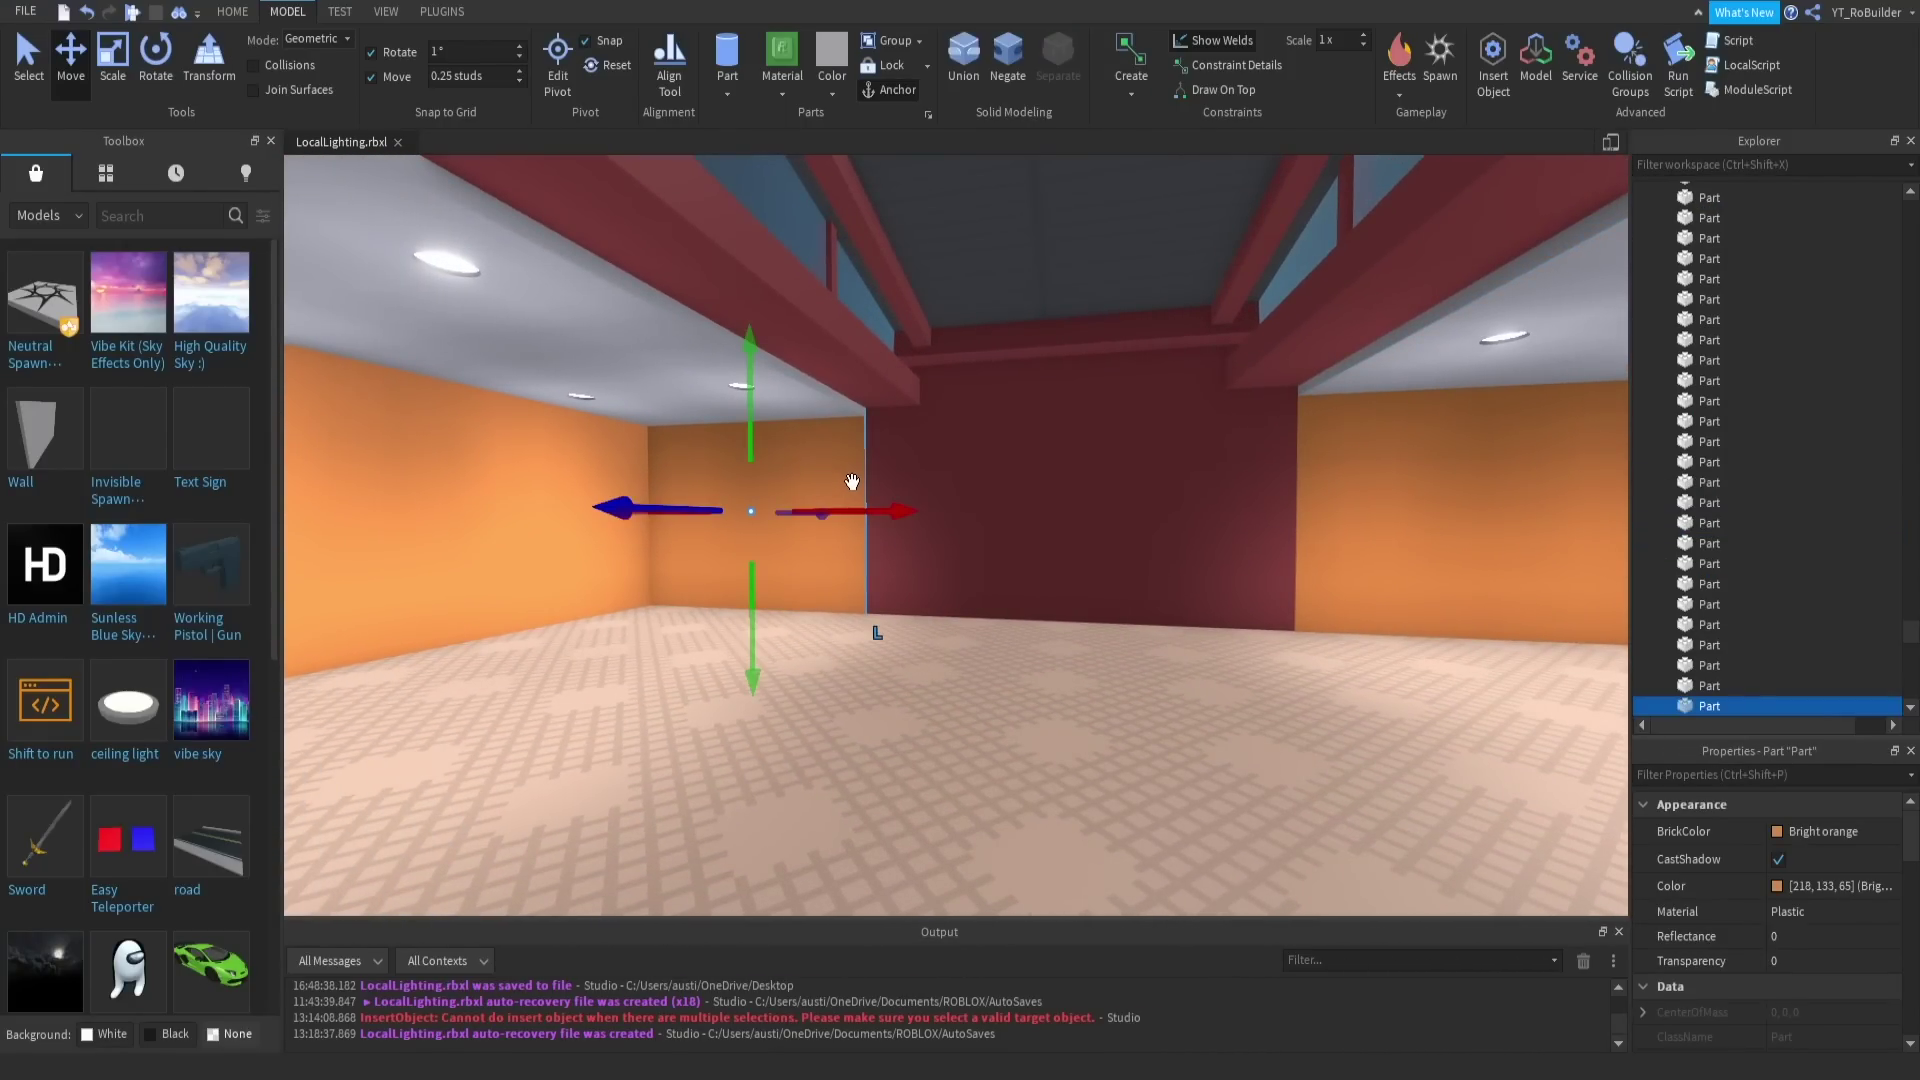
left_click(112, 55)
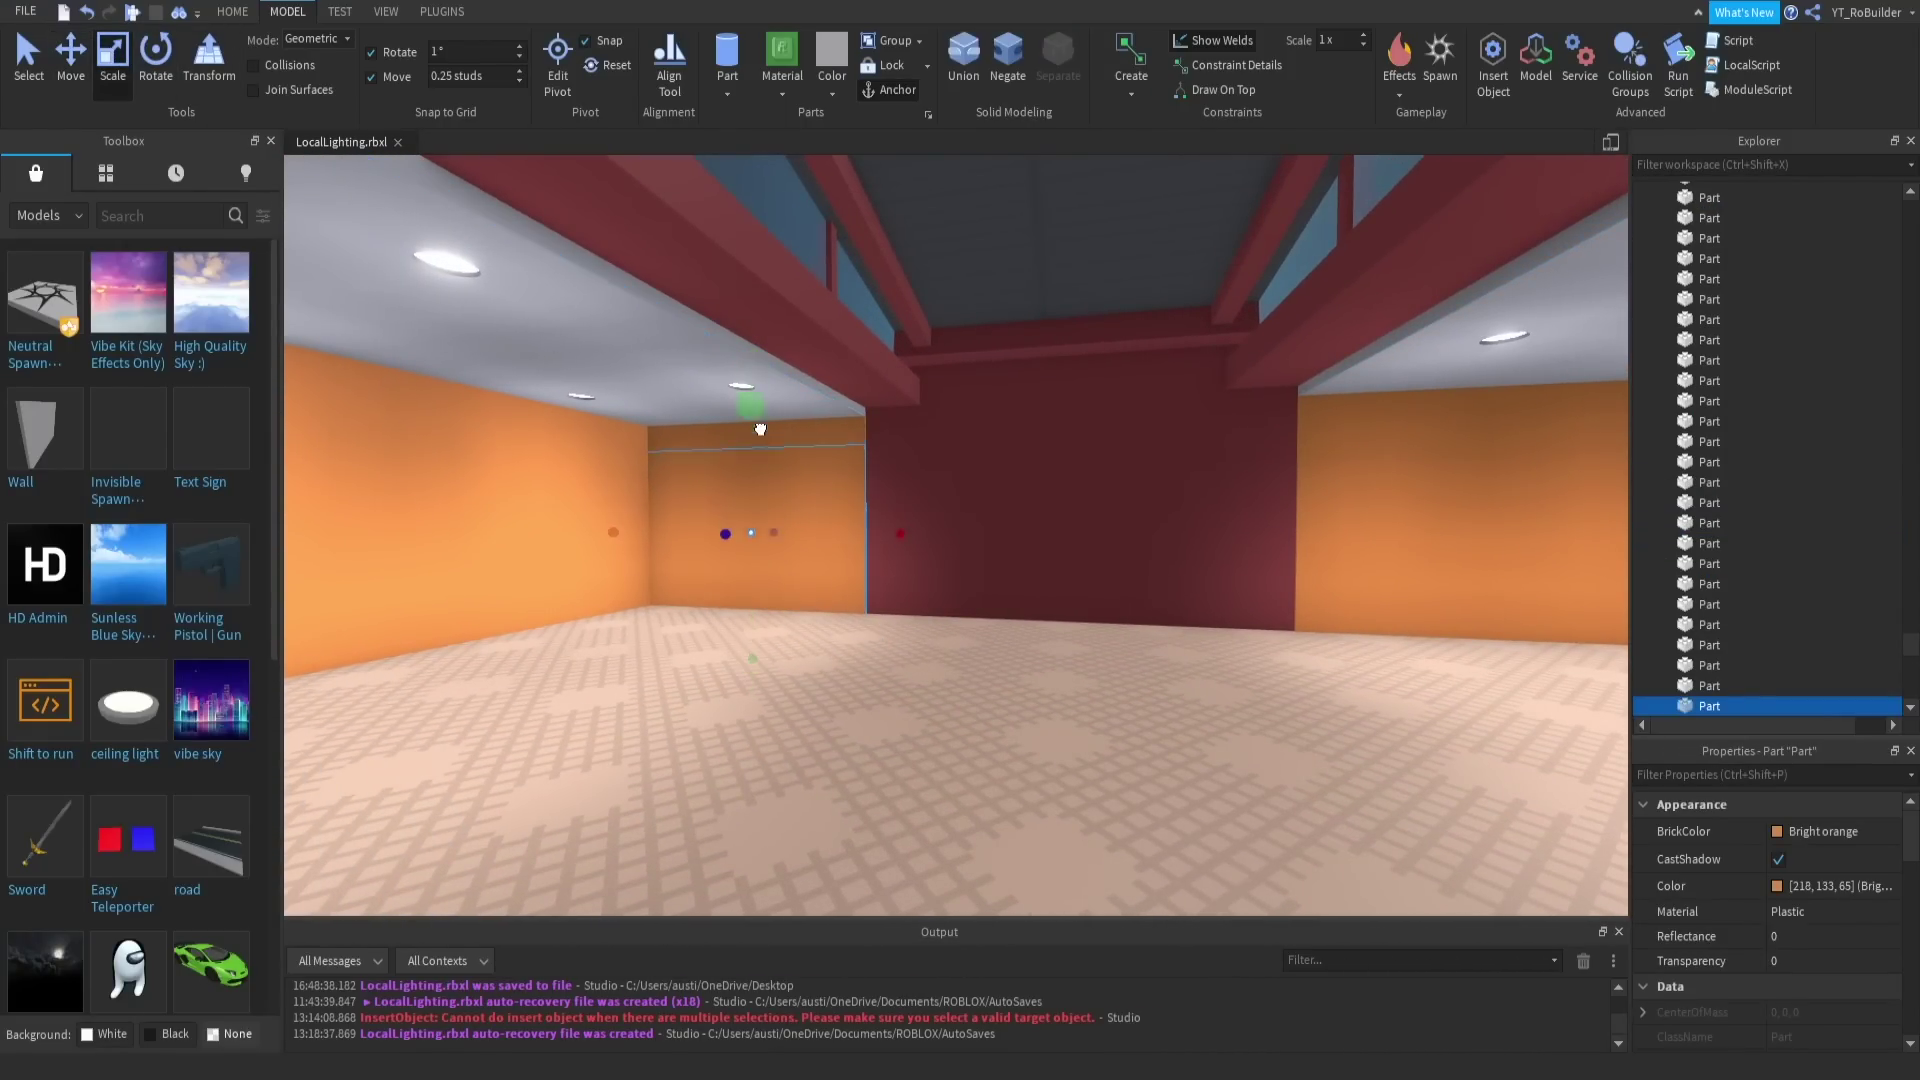
key("d")
left_click_drag(901, 593, 1275, 658)
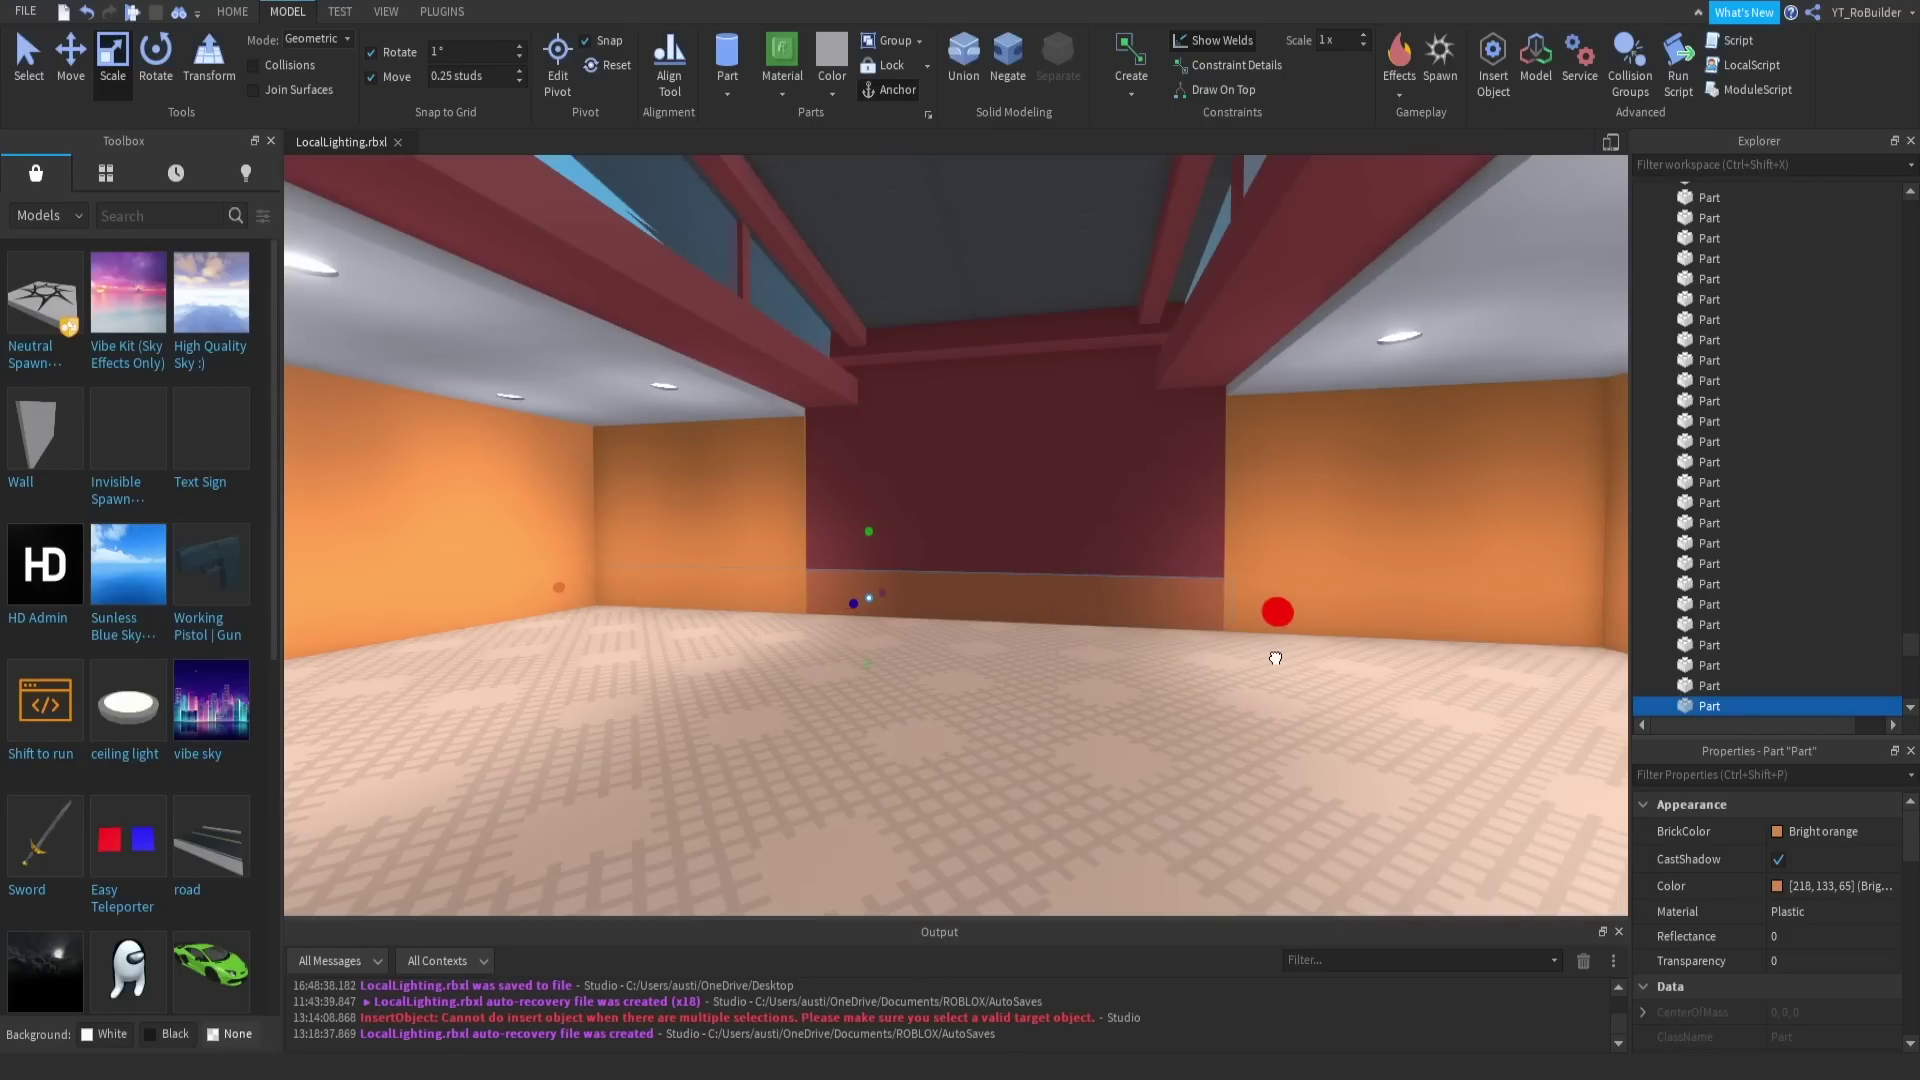
Step: Fine-adjust the low orange strip's end so it meets the adjoining orange wall at the dark red wall's edge
key("a")
key("w")
key("d")
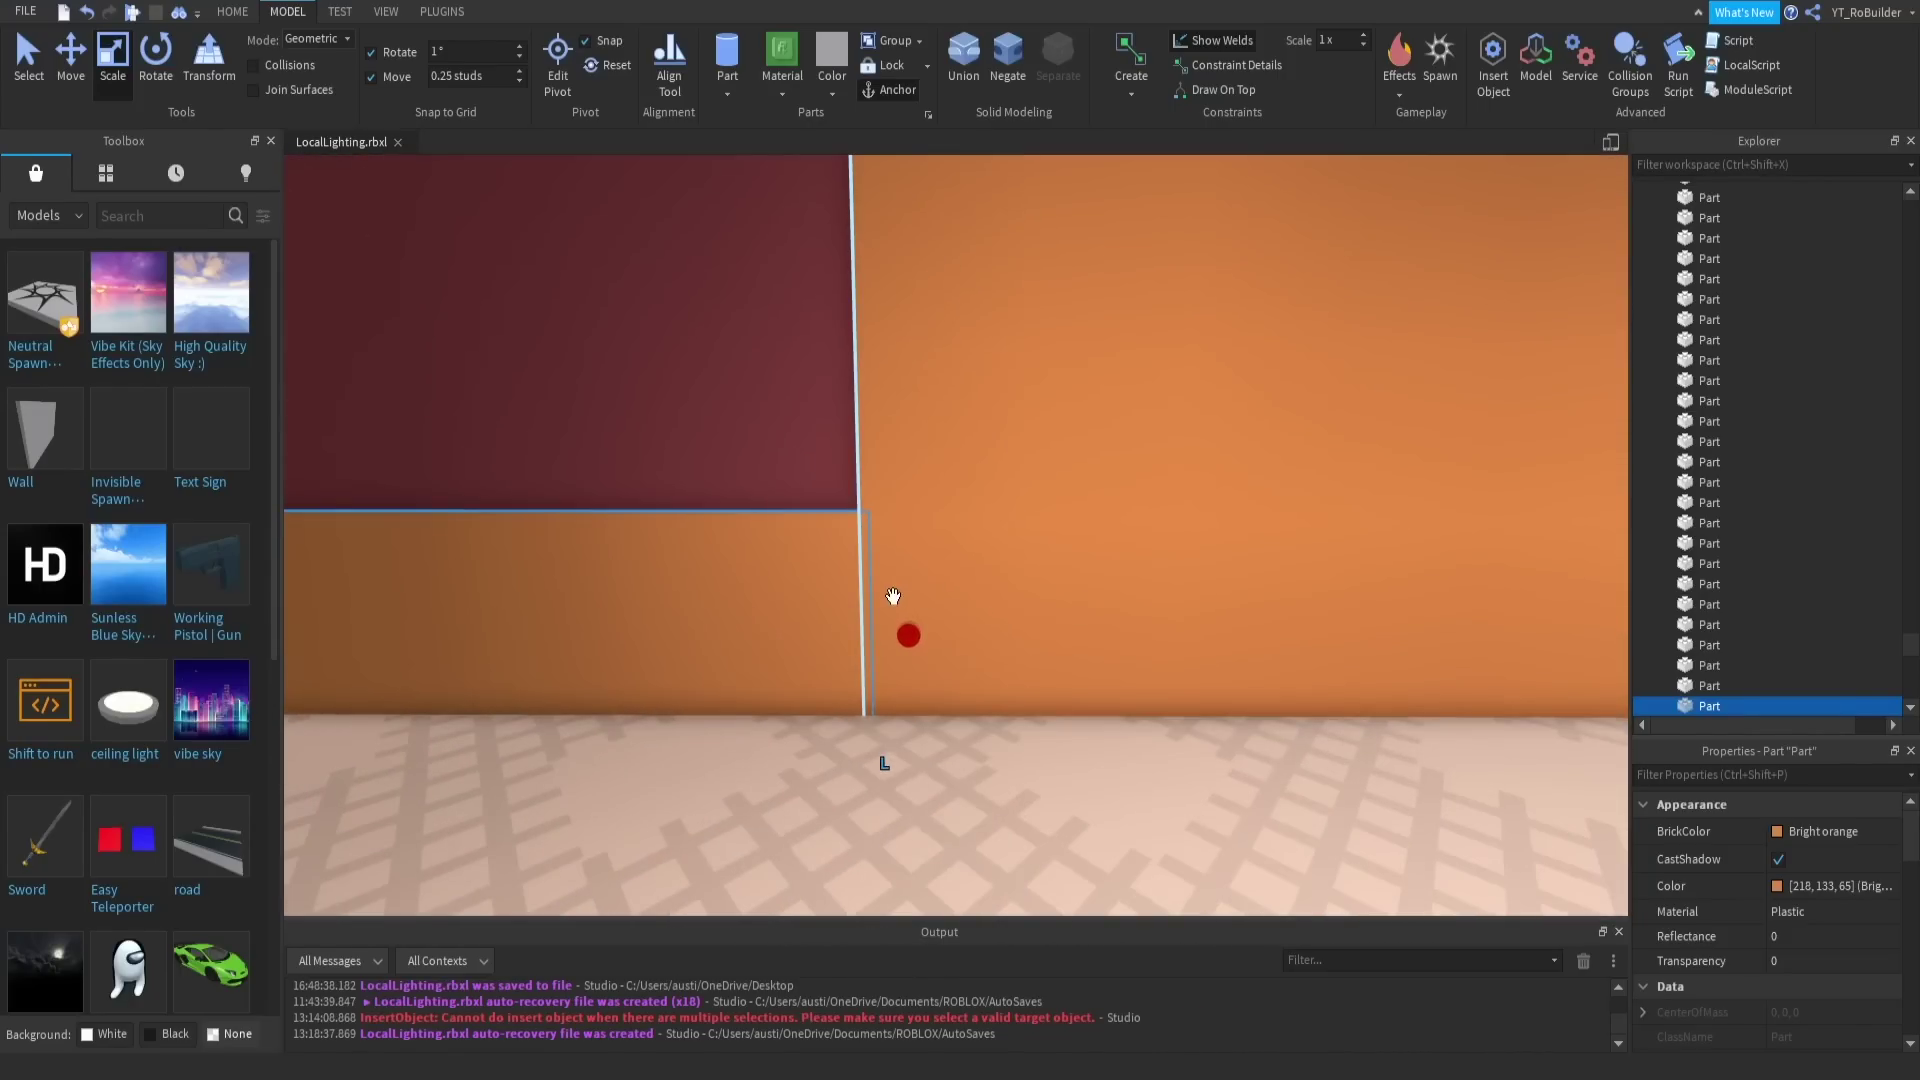
left_click_drag(909, 635, 914, 636)
scroll(912, 636, "down", 10)
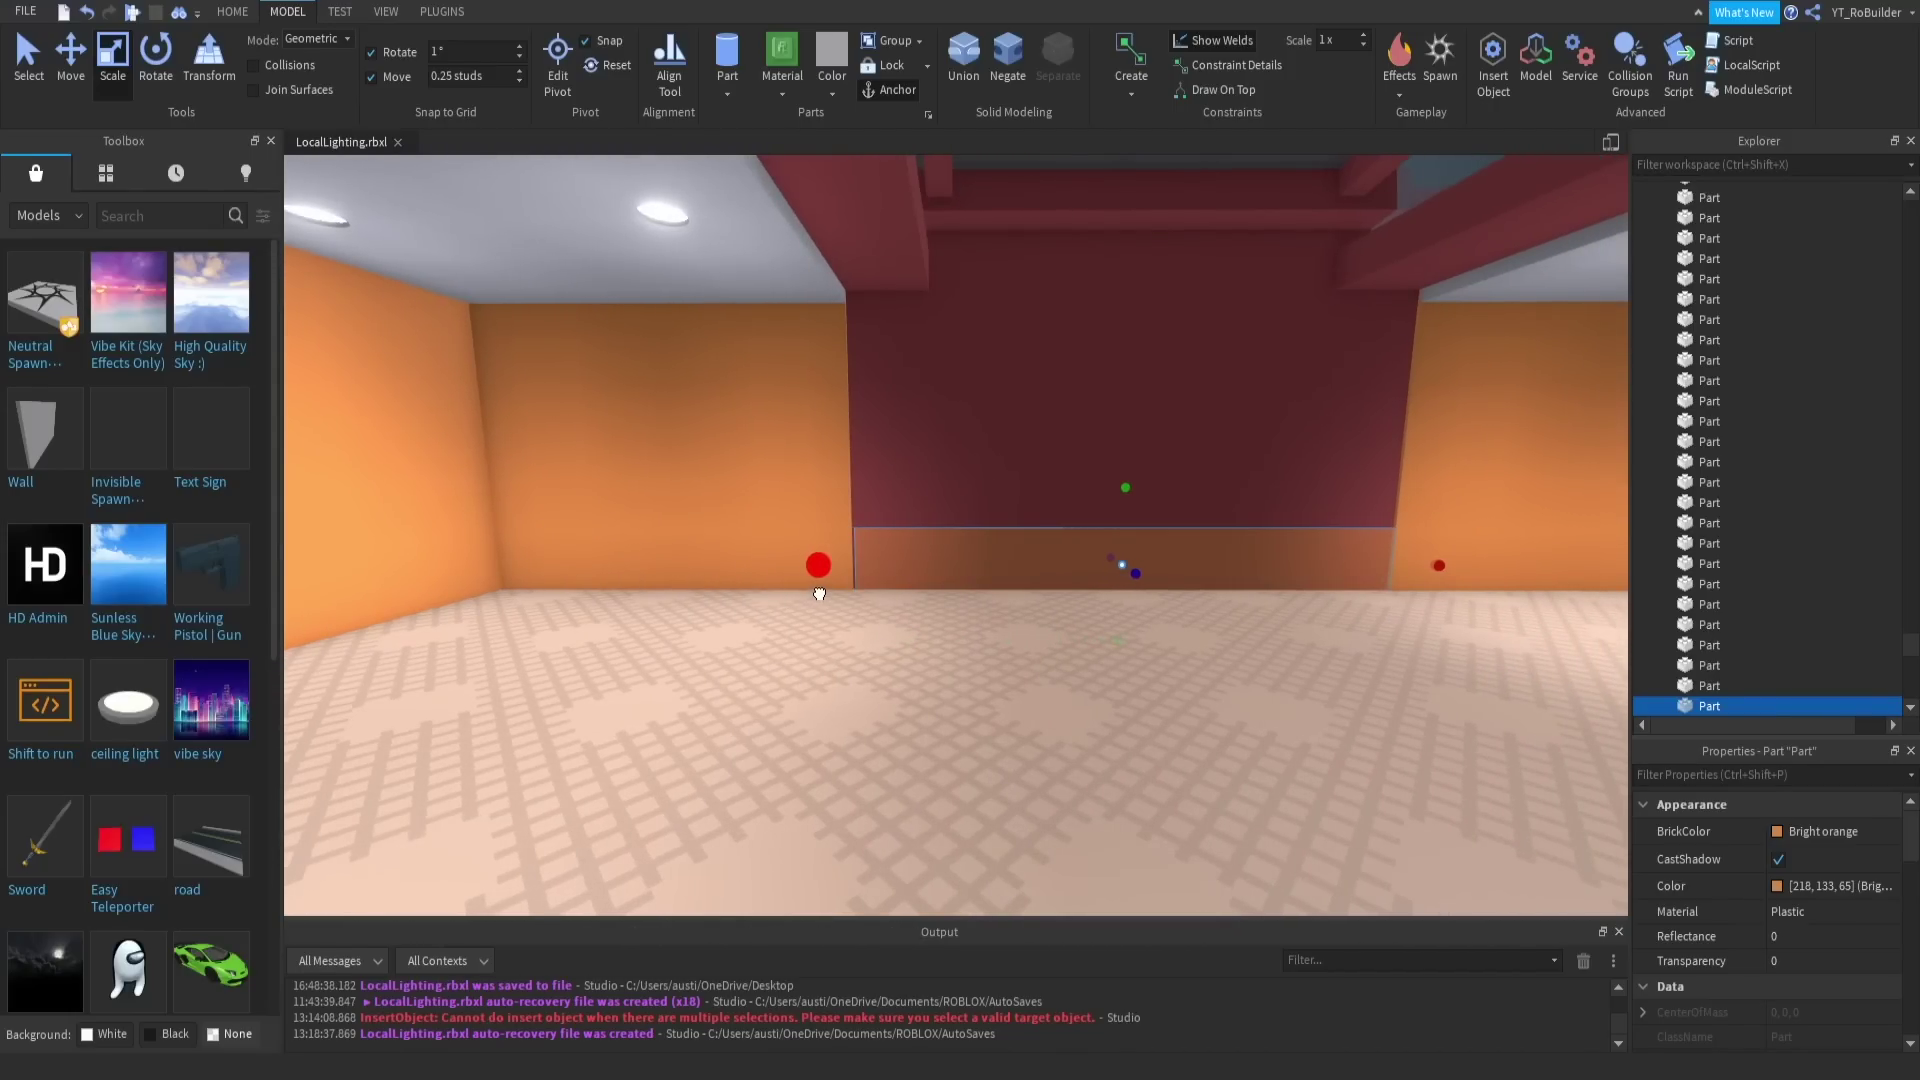
right_click_drag(817, 594, 893, 516)
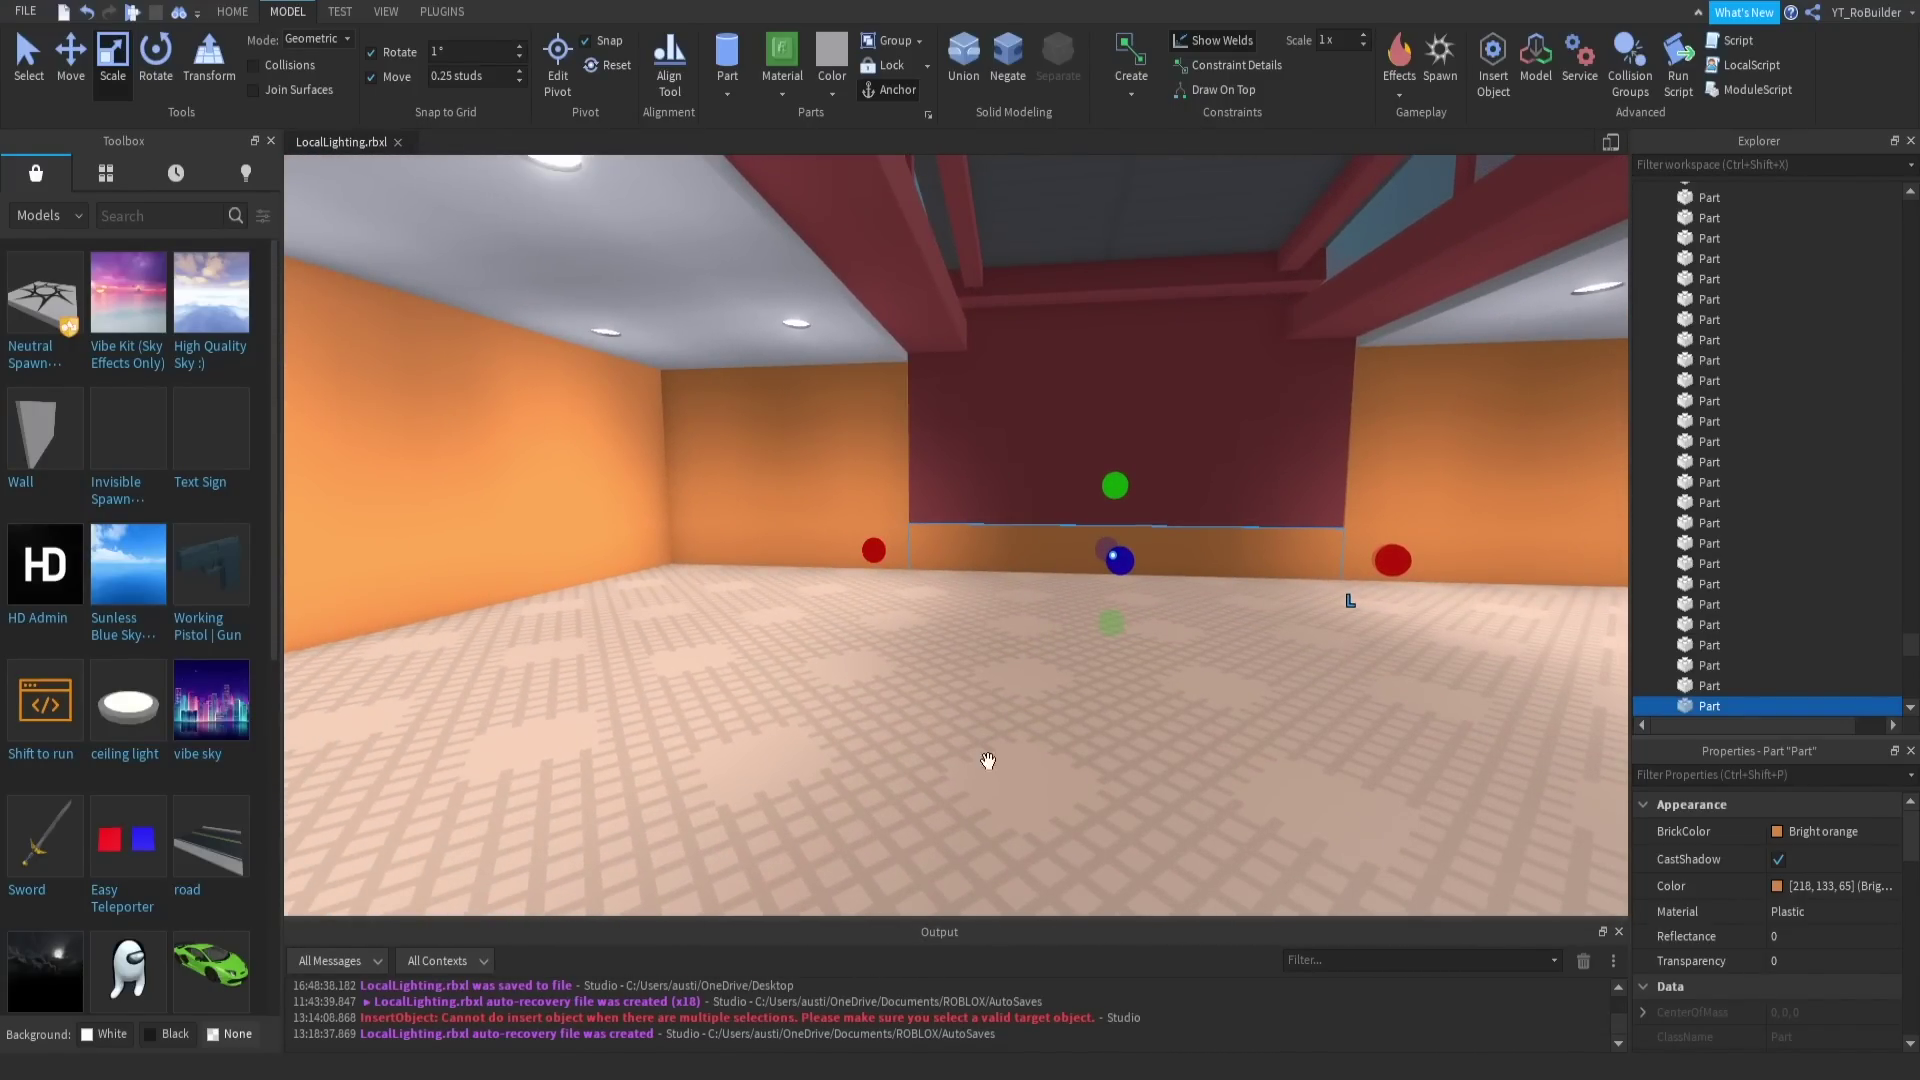
Step: Review the front glazing and corner canopies from outside, and examine the jar shelf and counter inside
key("s")
right_click_drag(1080, 554, 1067, 557)
left_click(904, 318)
scroll(1049, 371, "up", 10)
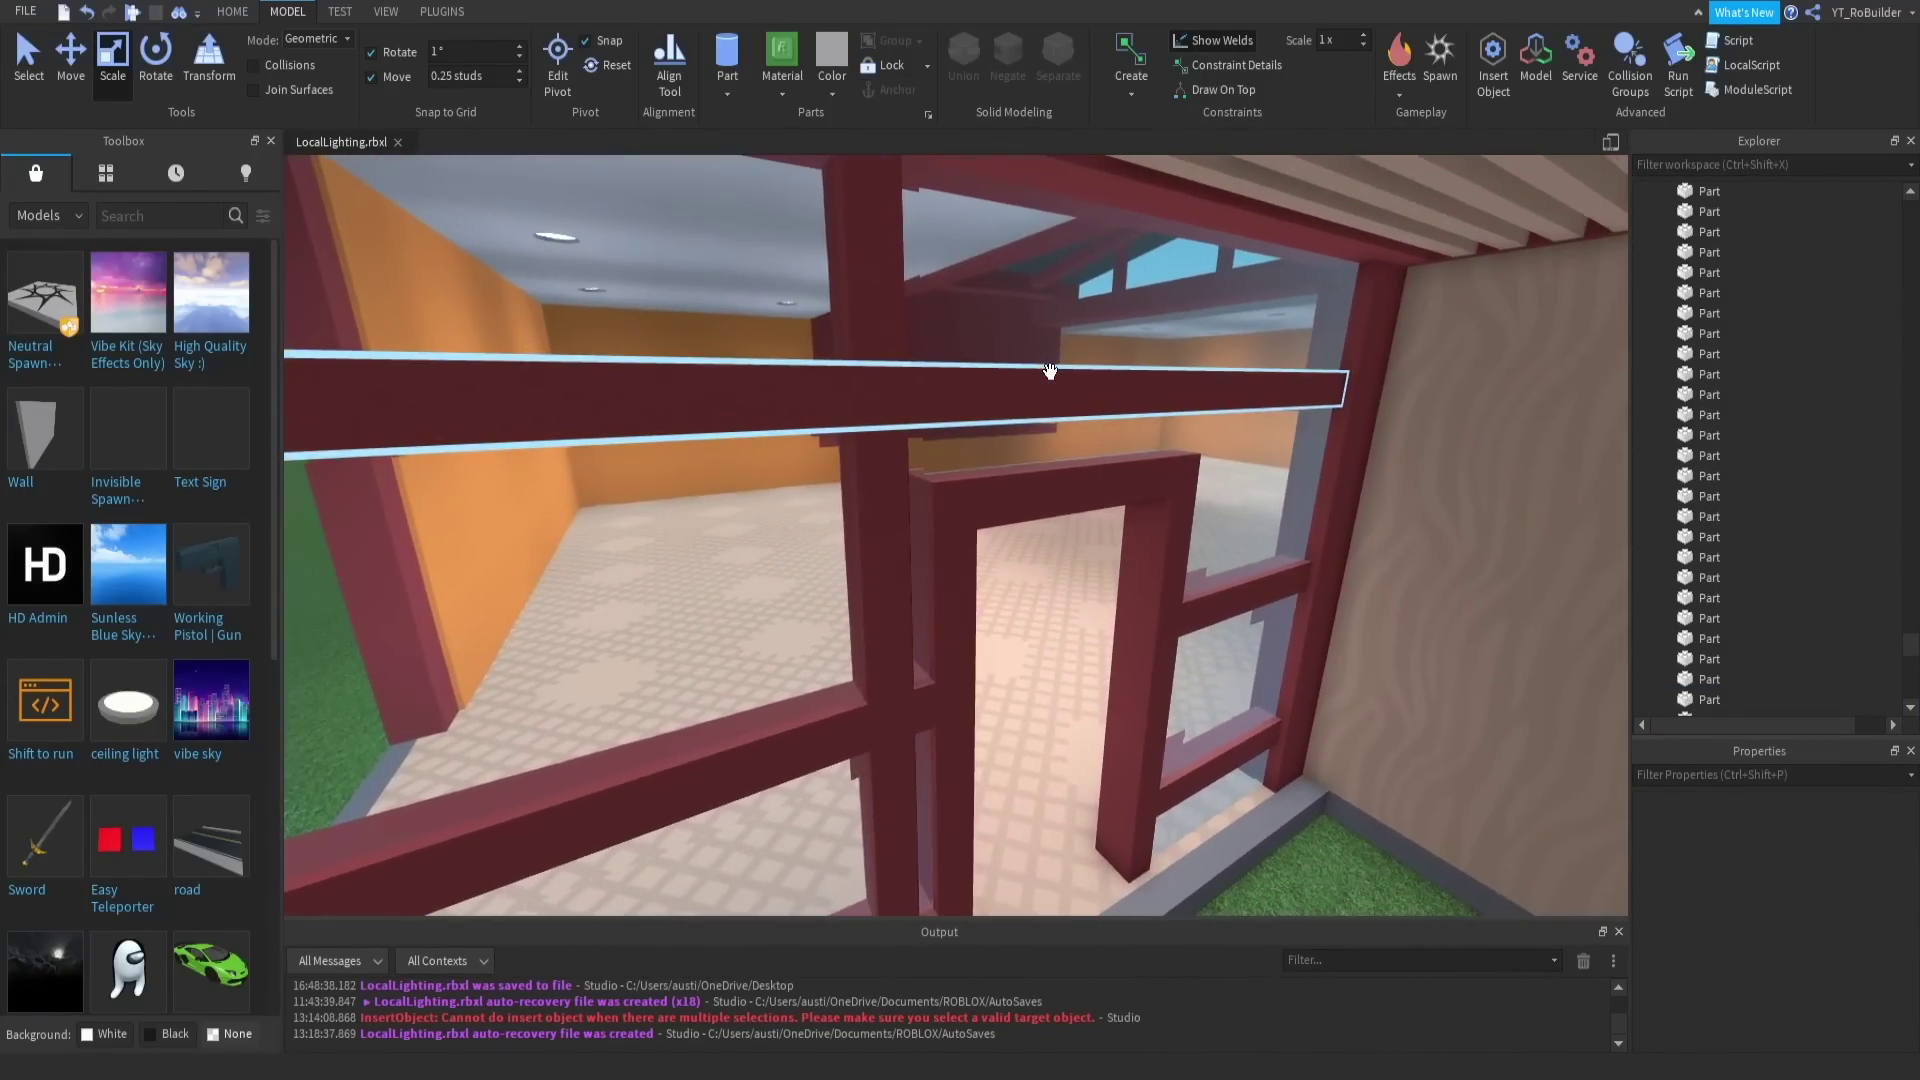
scroll(1050, 371, "down", 10)
right_click_drag(1050, 371, 1059, 377)
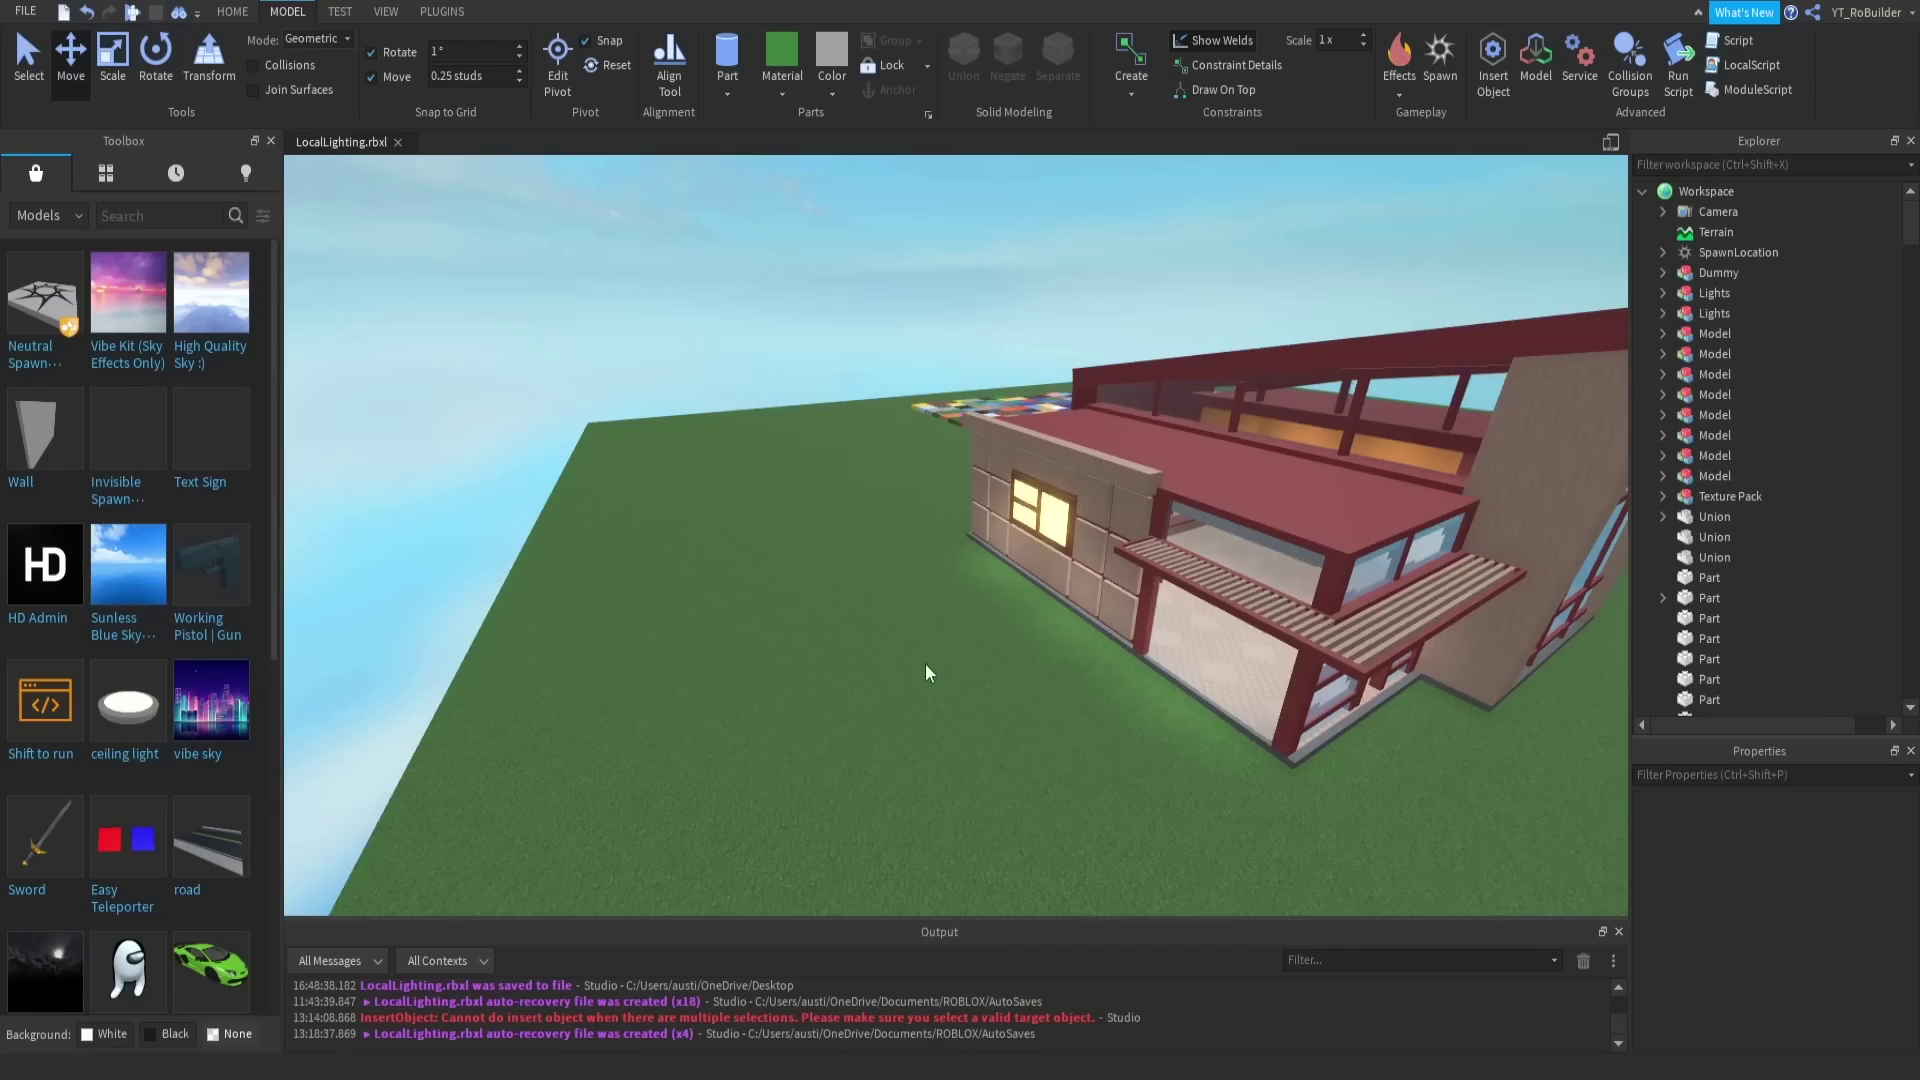
right_click_drag(926, 663, 963, 652)
scroll(963, 652, "up", 8)
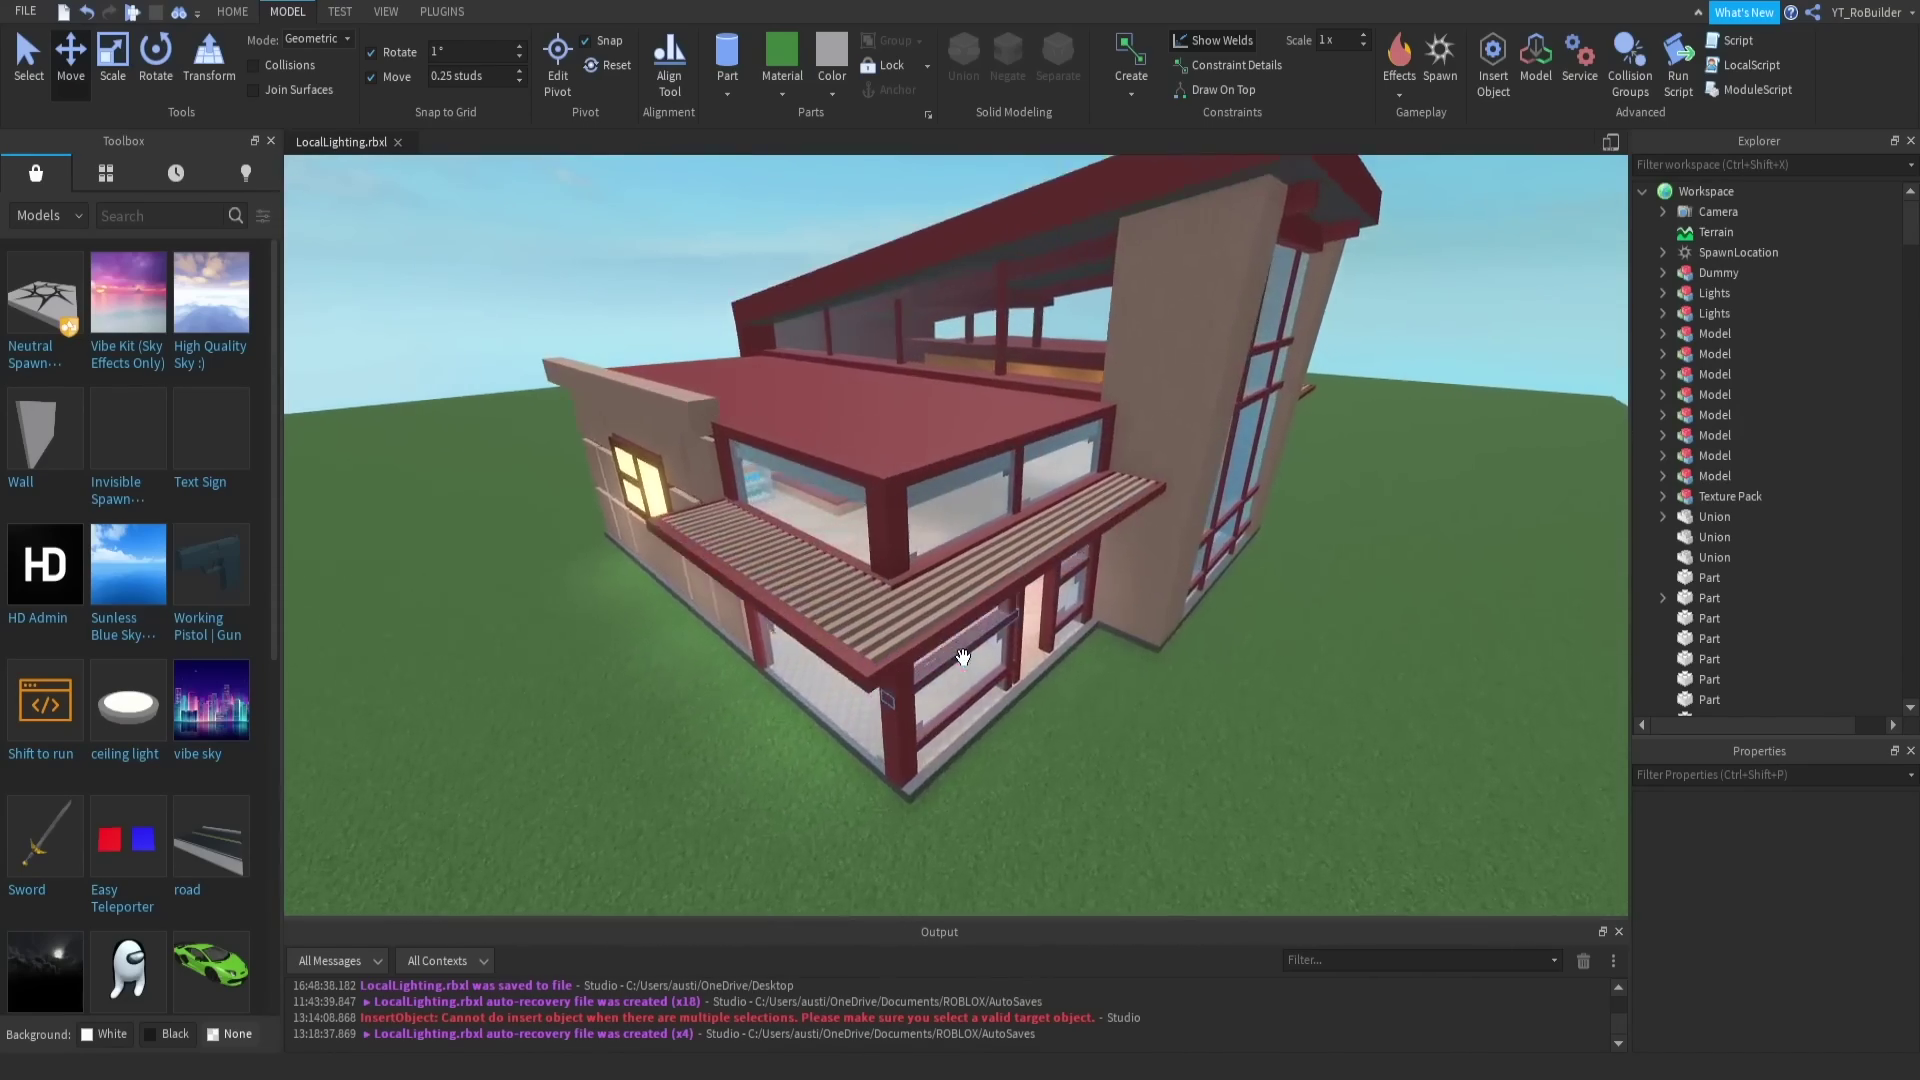
scroll(1049, 624, "up", 10)
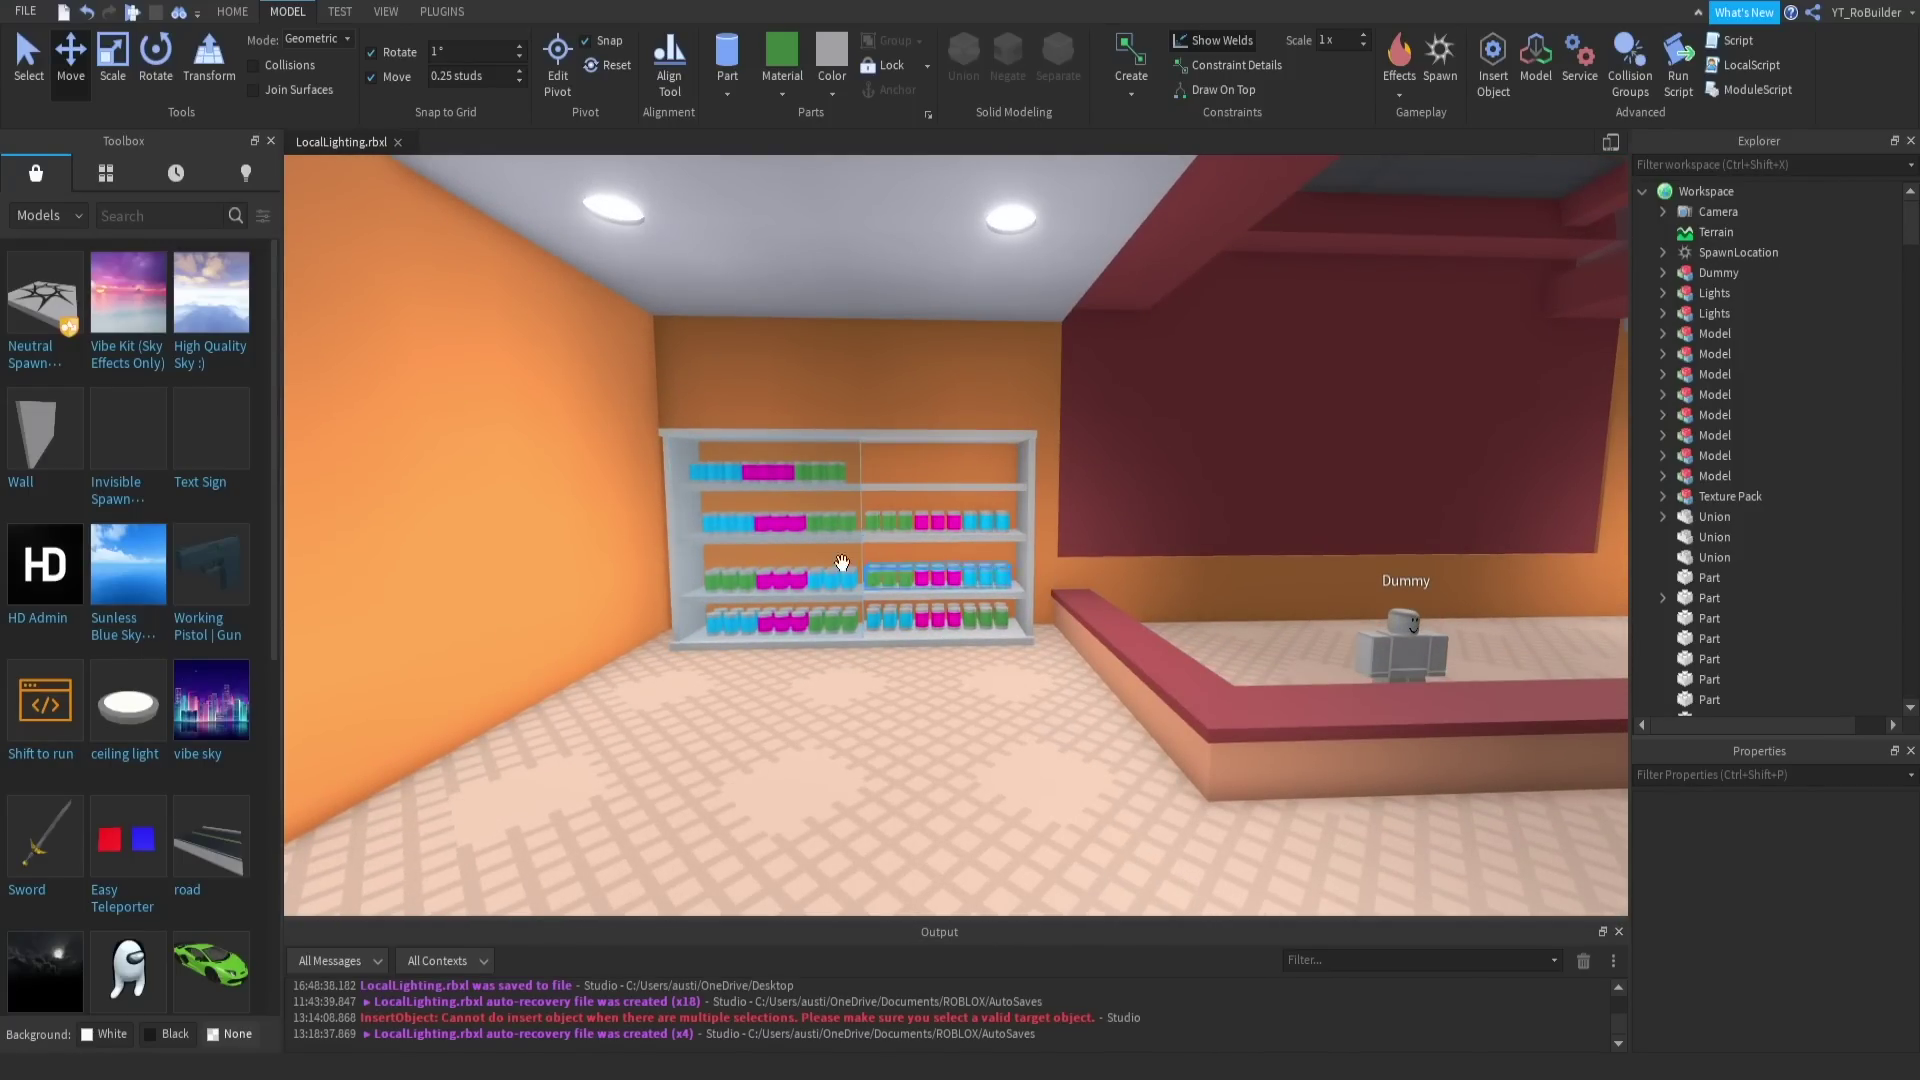
key("d")
key("a")
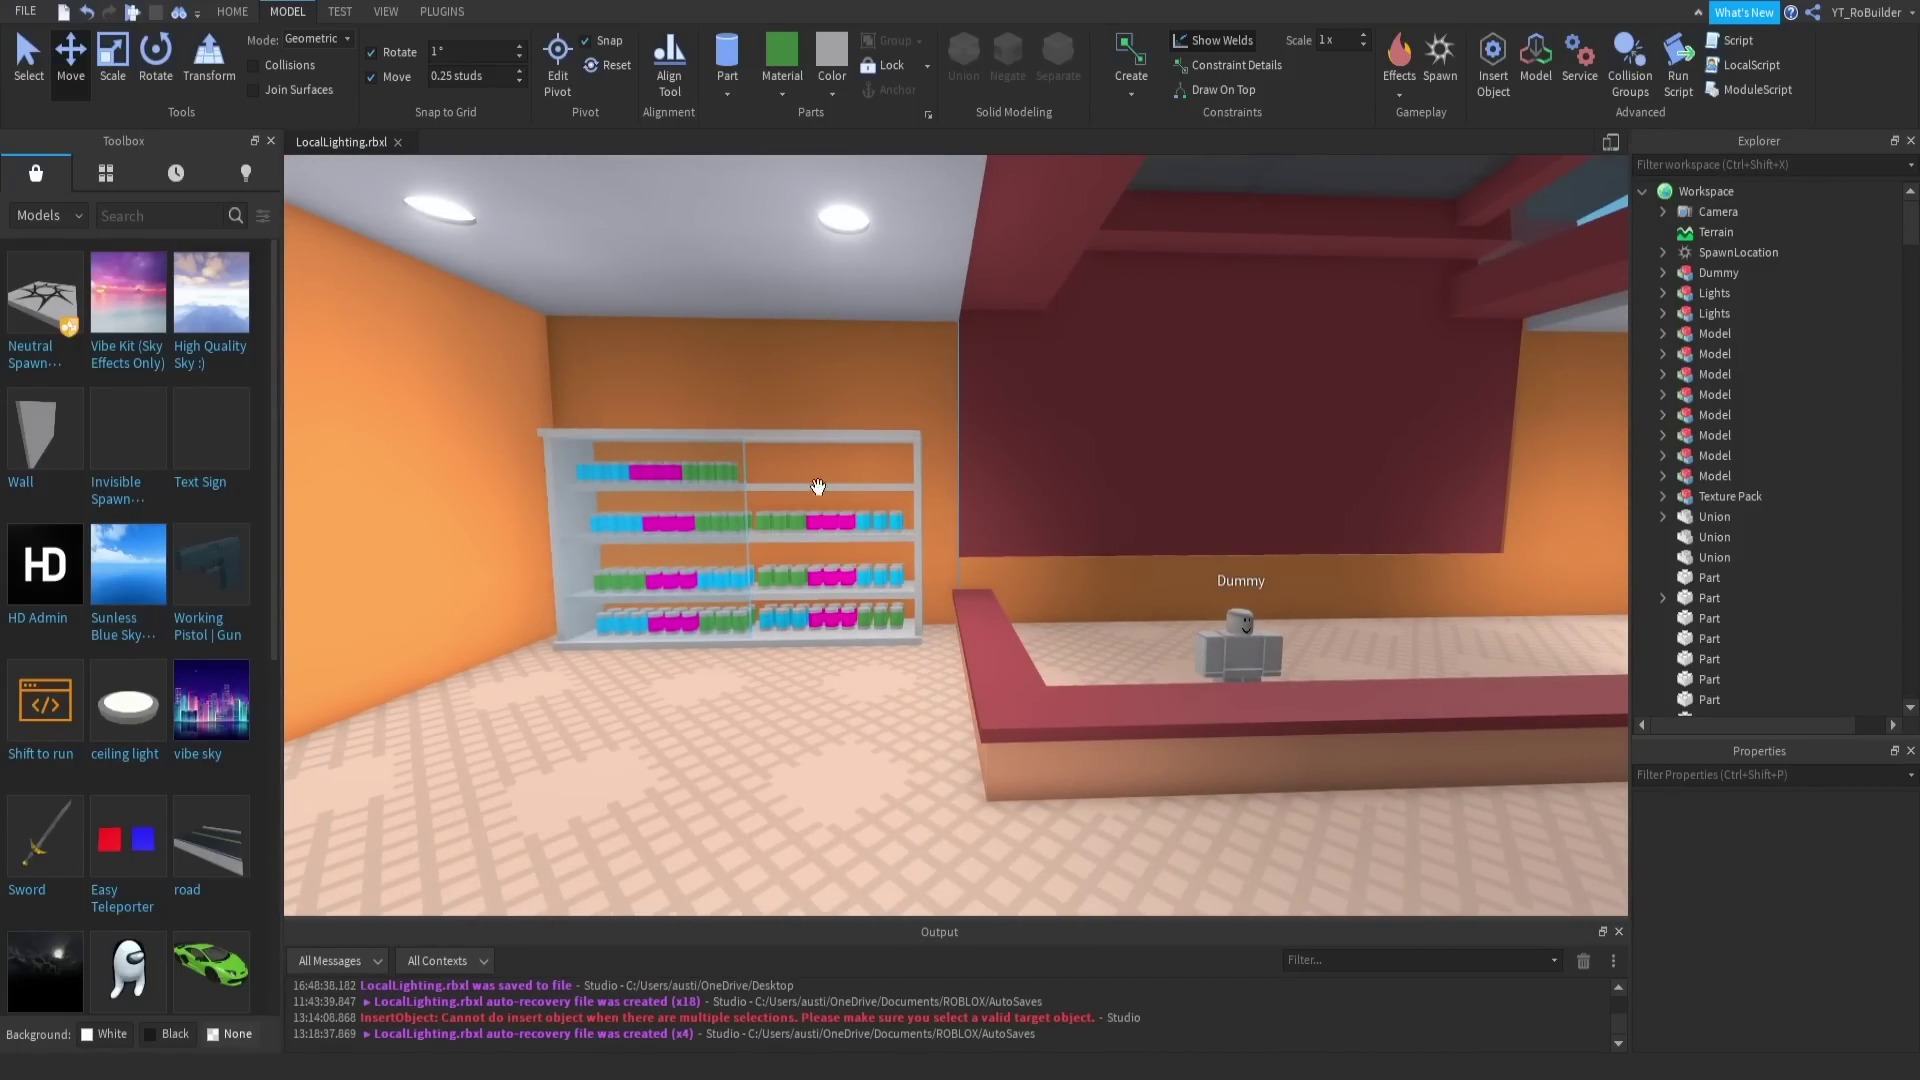
scroll(920, 555, "up", 10)
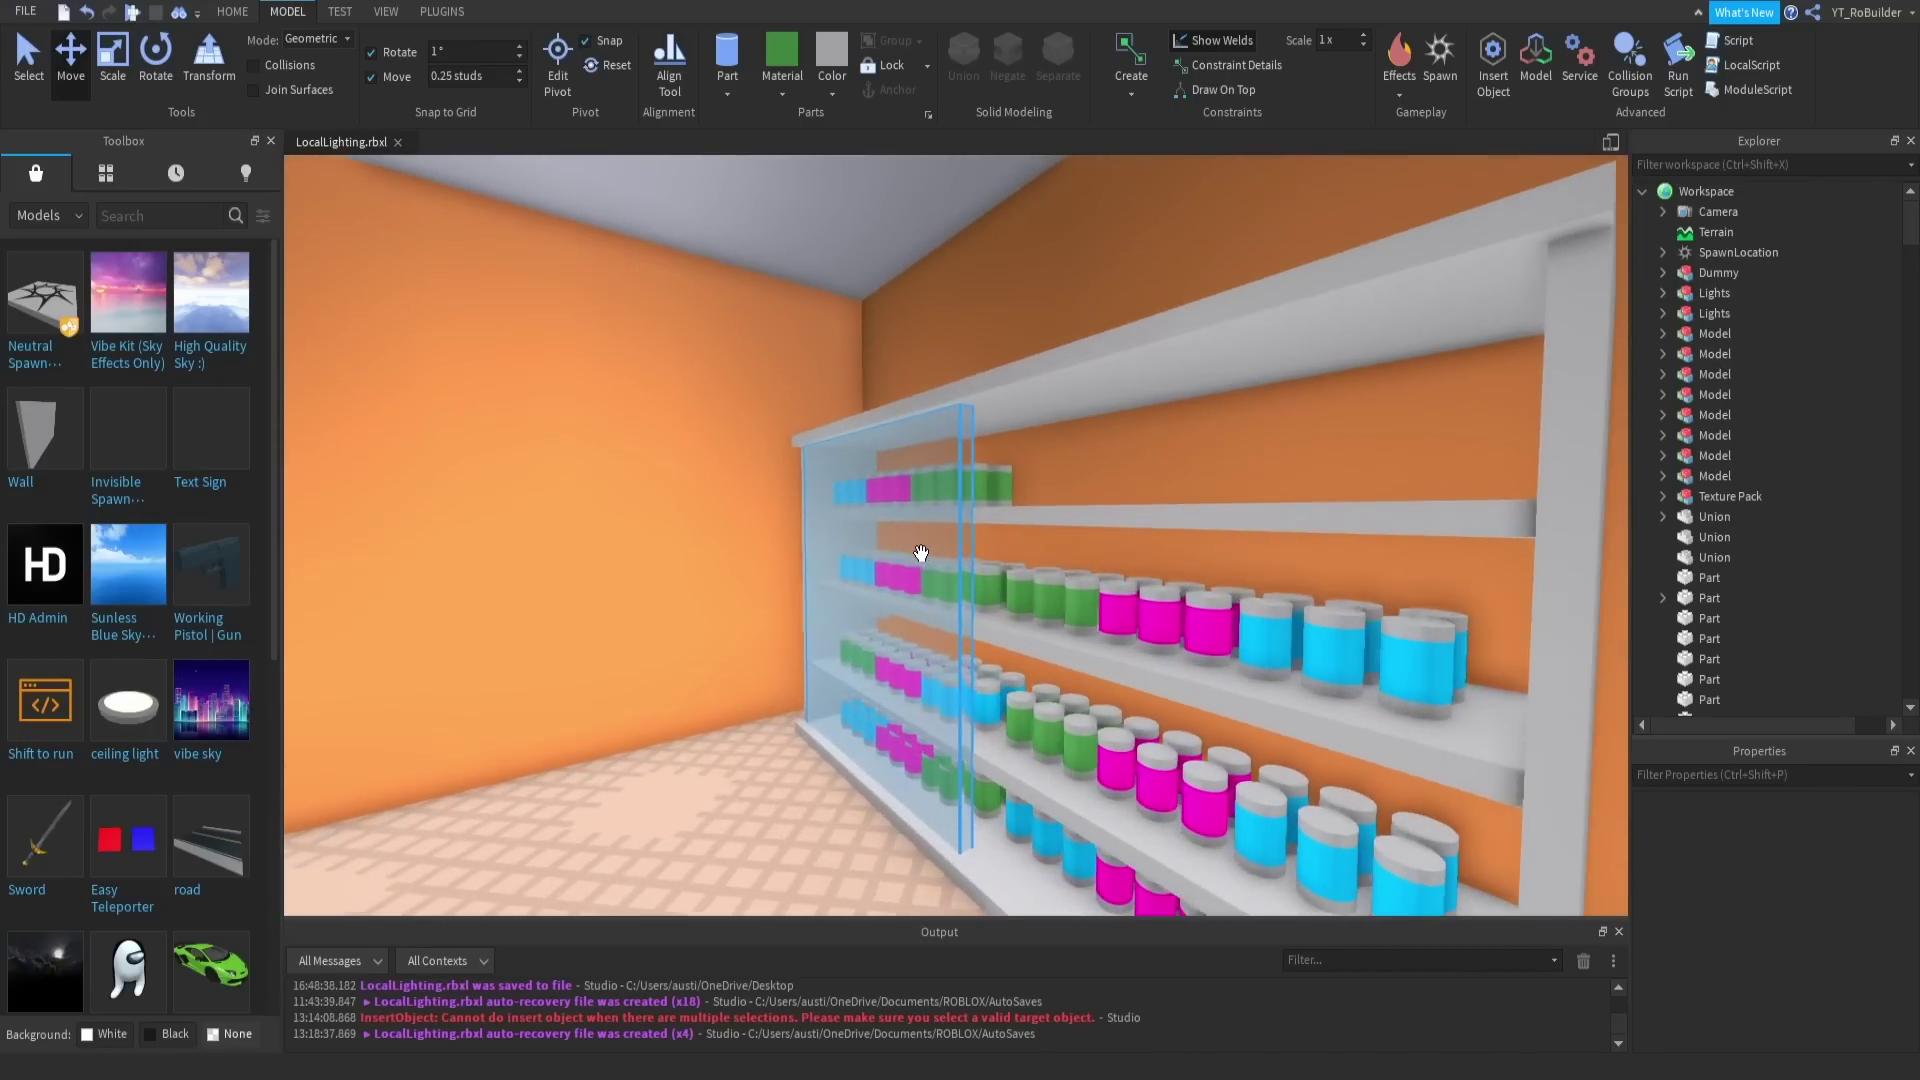
Step: Set the BrickColor of the shelf unit's seven frame and board parts to Brown, leaving out the jars and glass
left_click(1281, 616)
scroll(1247, 430, "down", 8)
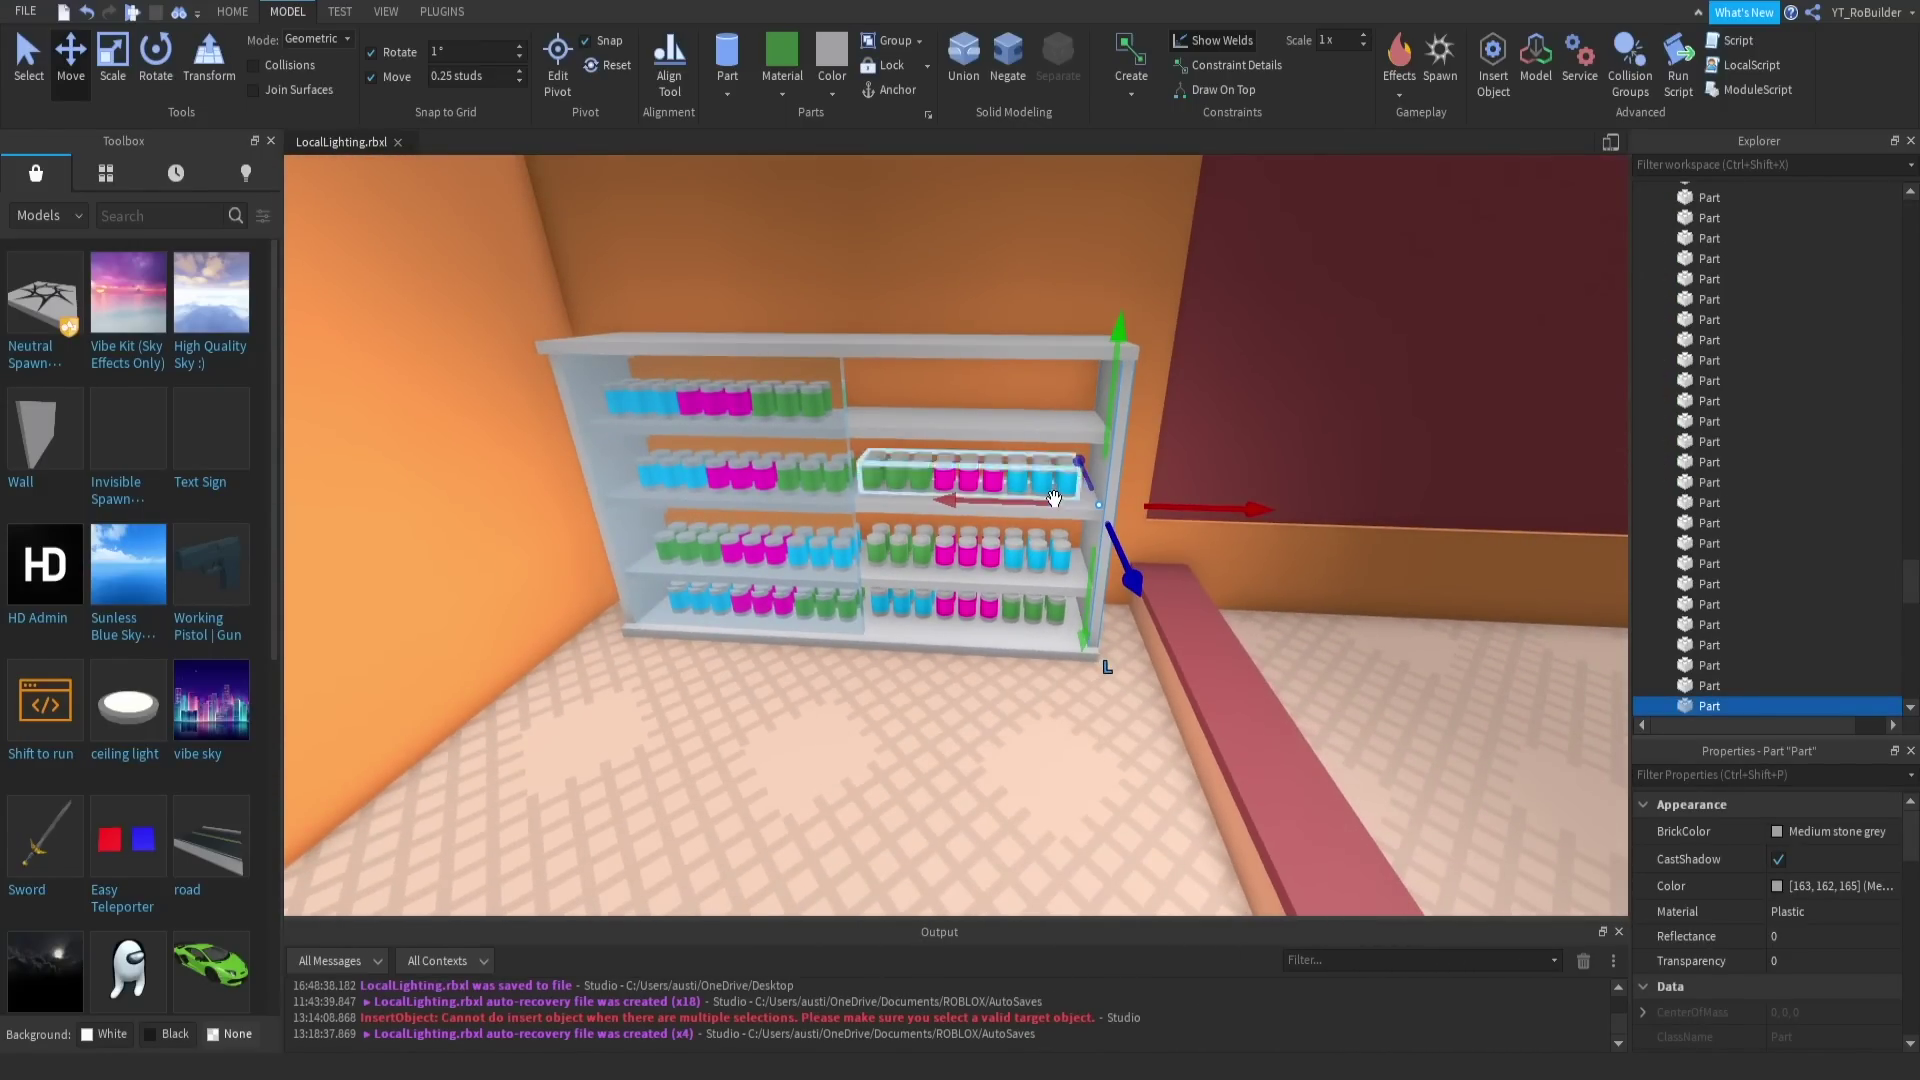
left_click(1068, 509, "ctrl")
left_click(1059, 580, "ctrl")
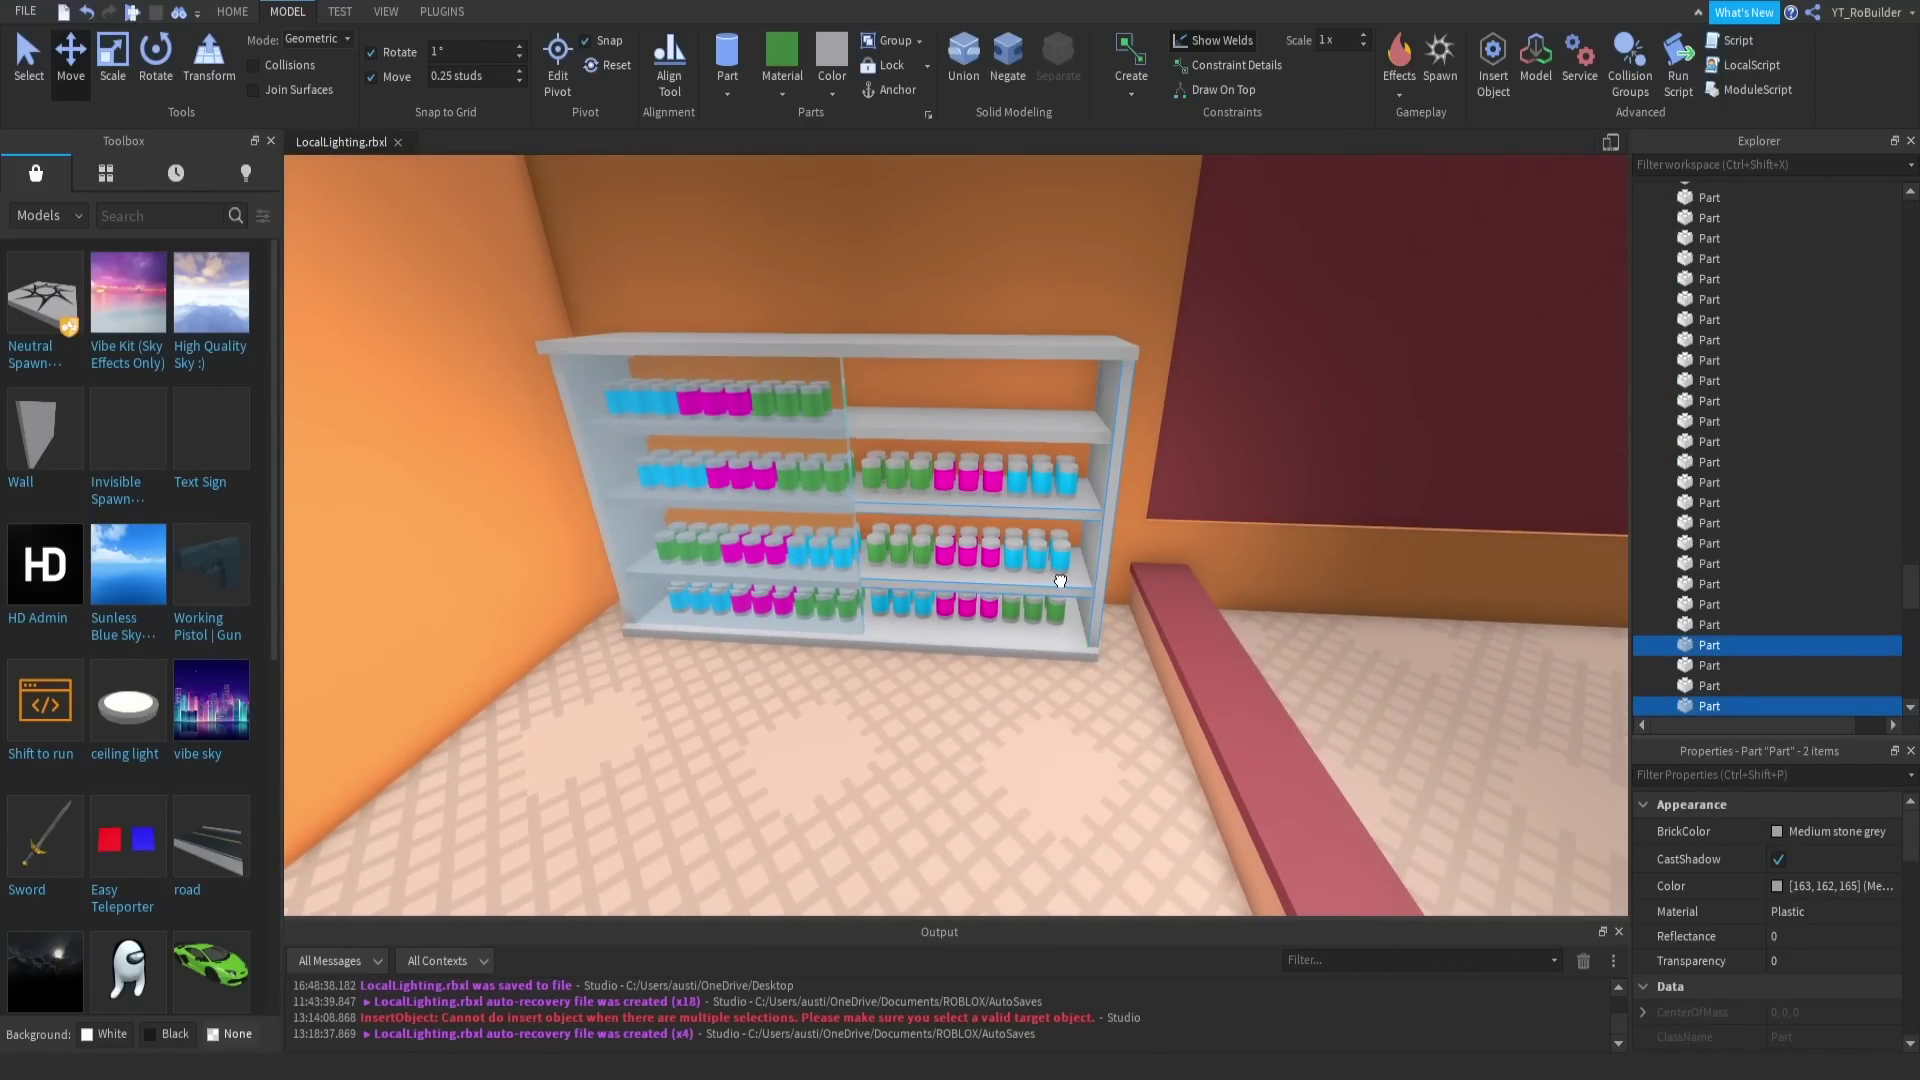
left_click(1080, 643, "ctrl")
left_click(1040, 355, "ctrl")
left_click(1052, 420, "ctrl")
scroll(1005, 422, "up", 5)
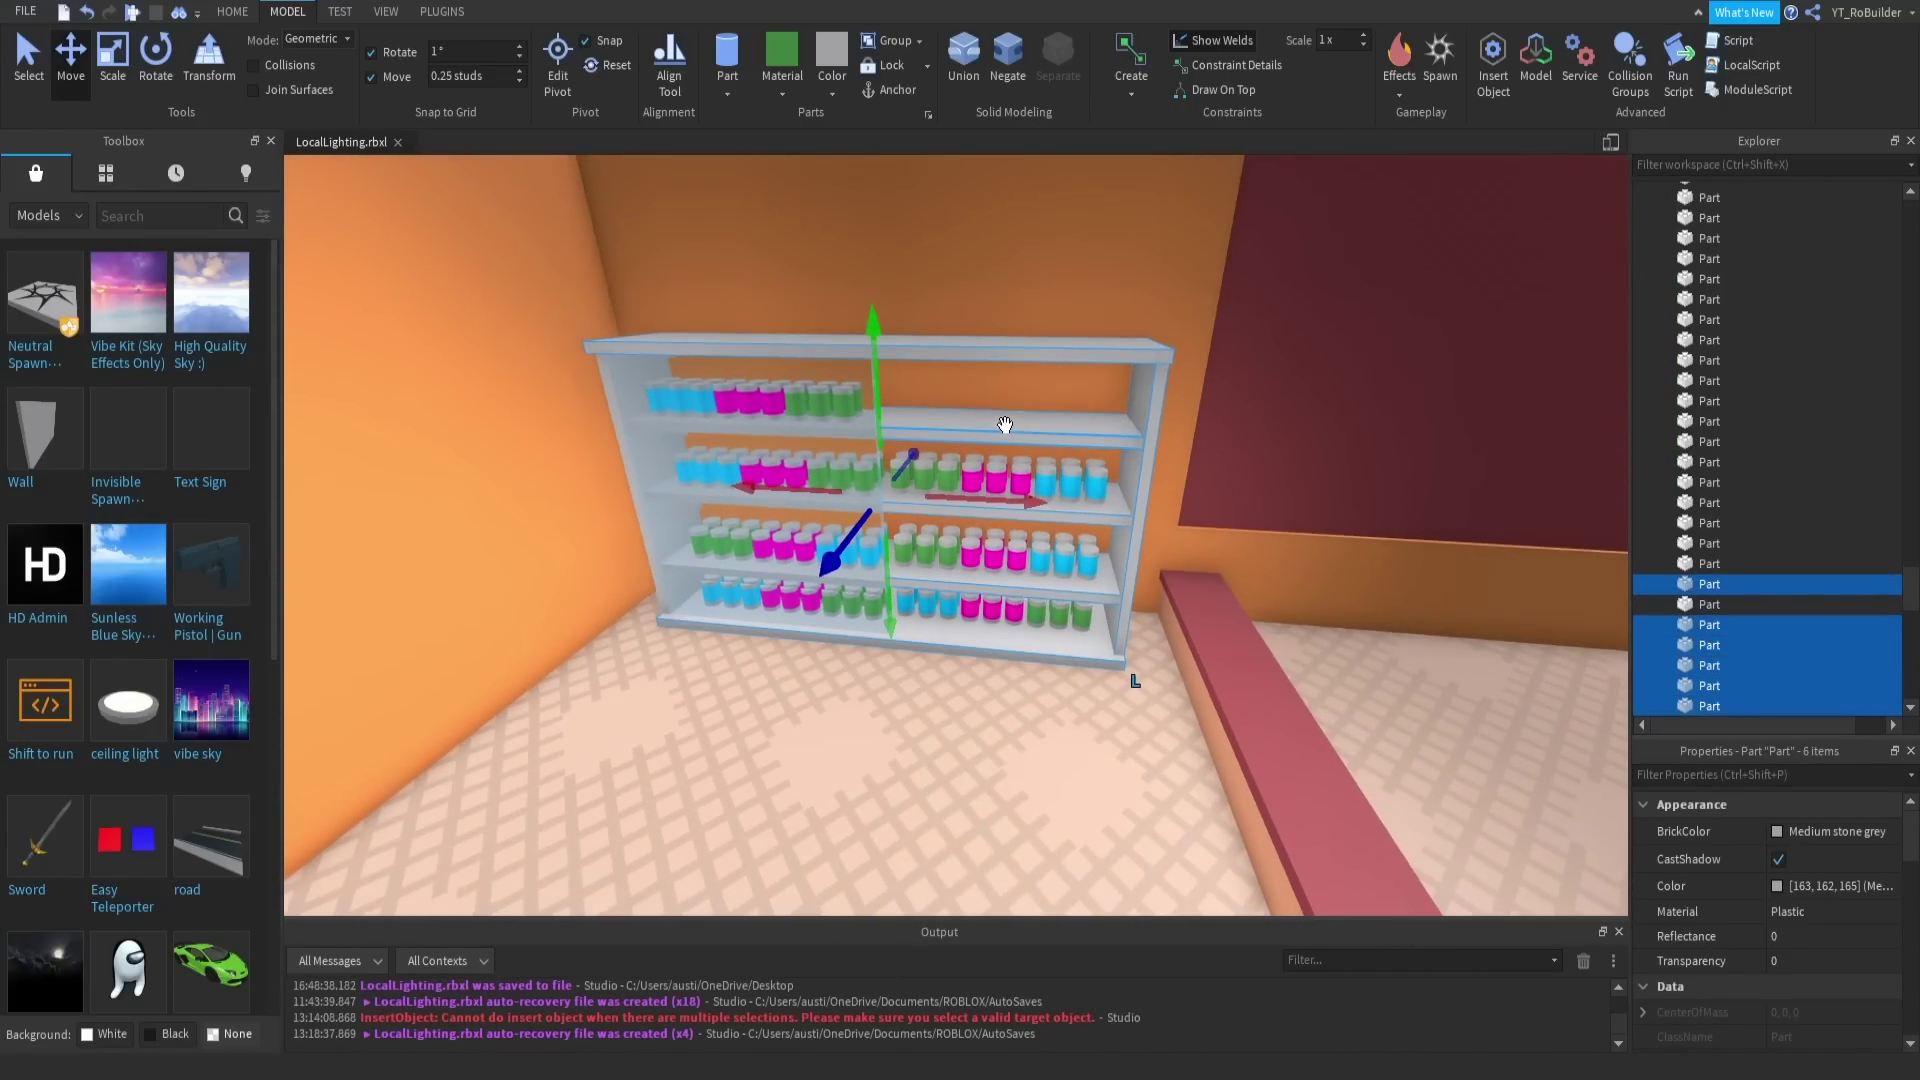
right_click_drag(1005, 425, 1009, 429)
scroll(1037, 446, "up", 3)
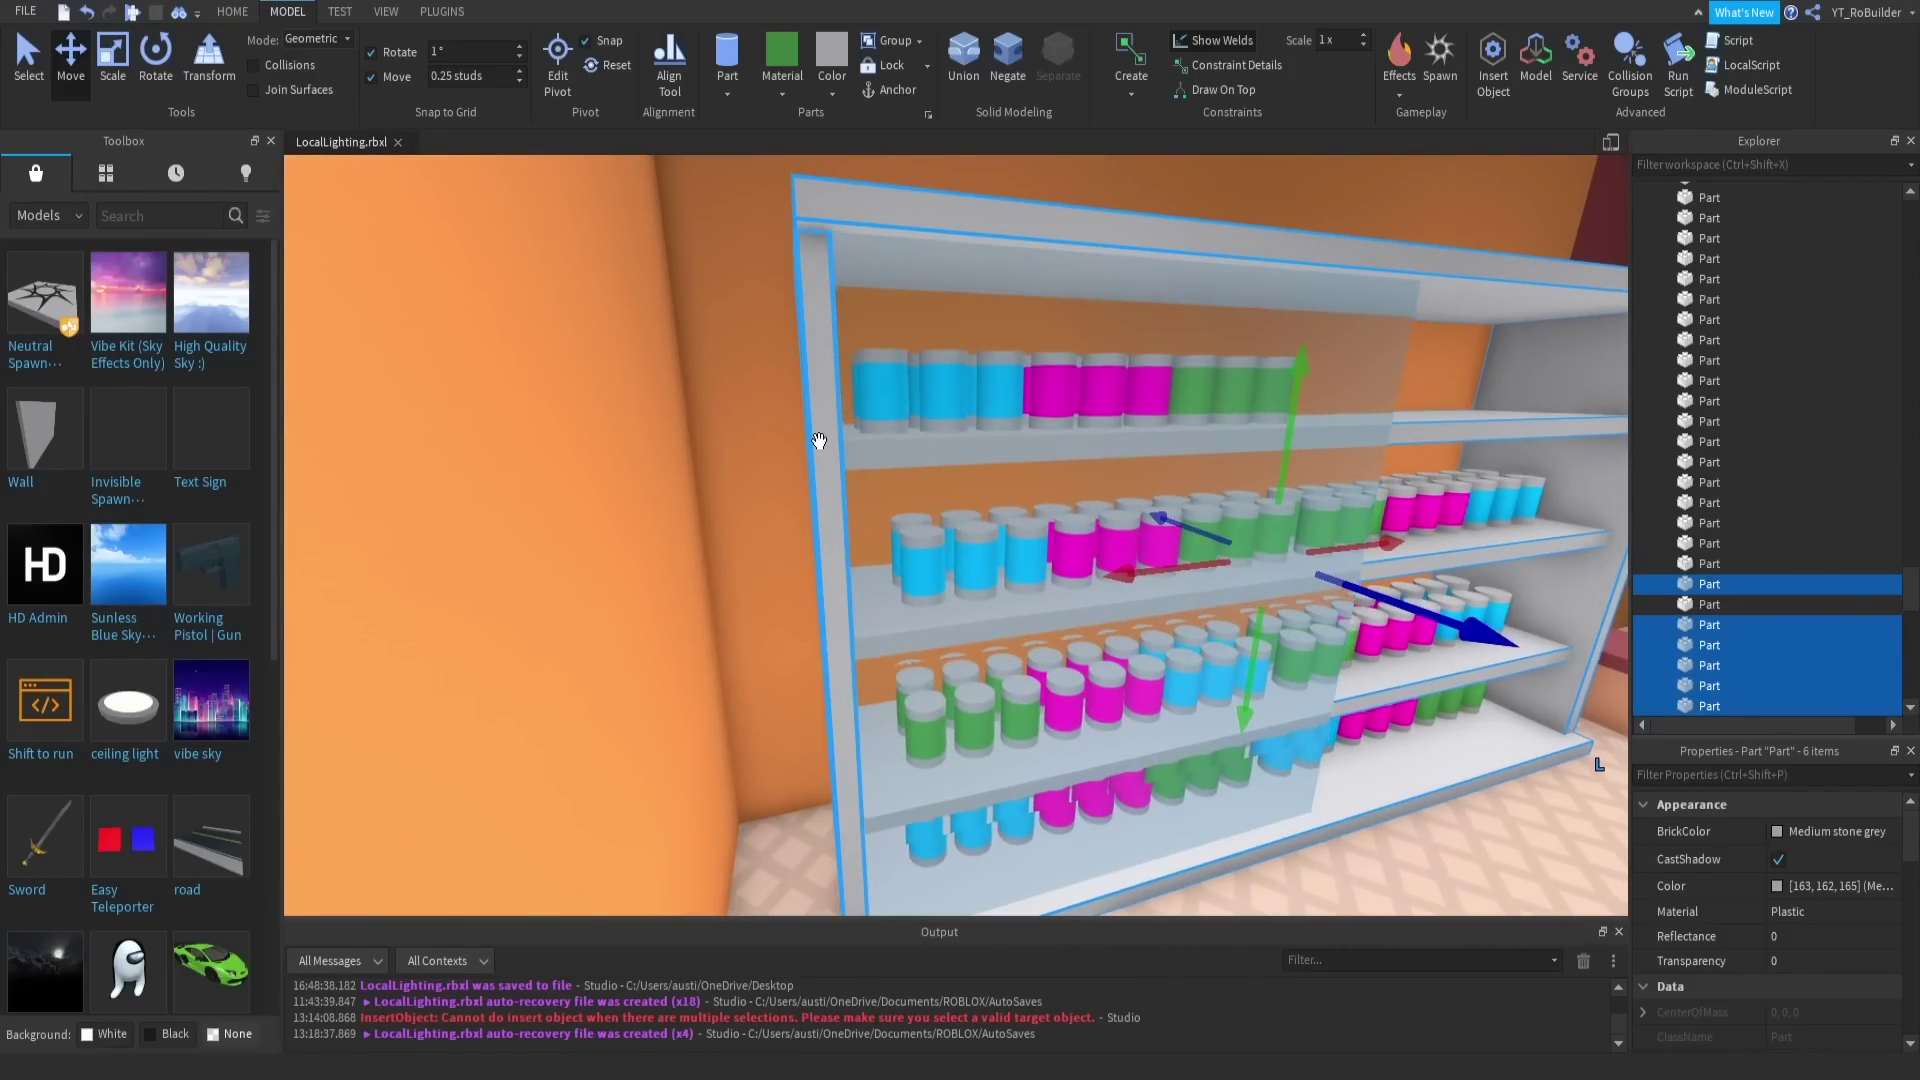
left_click(819, 441, "ctrl")
scroll(968, 437, "down", 6)
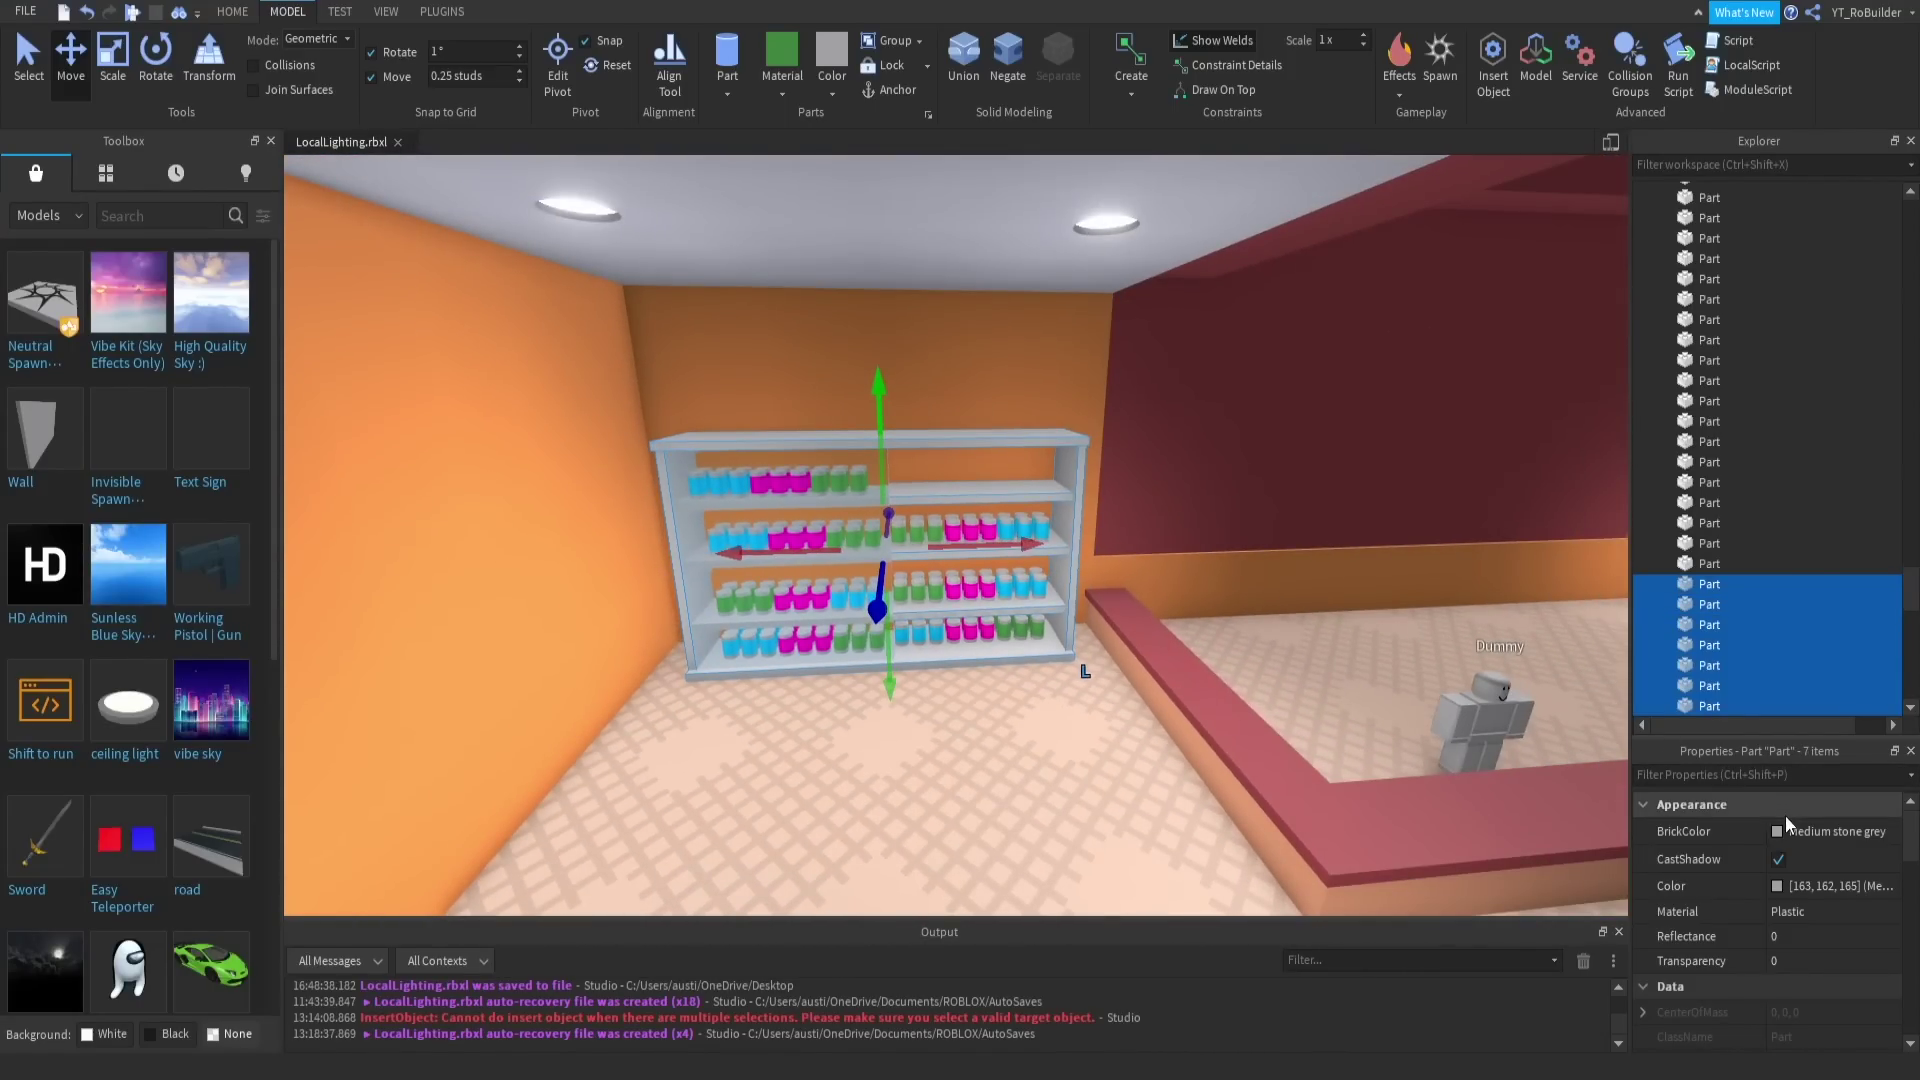
left_click(1835, 831)
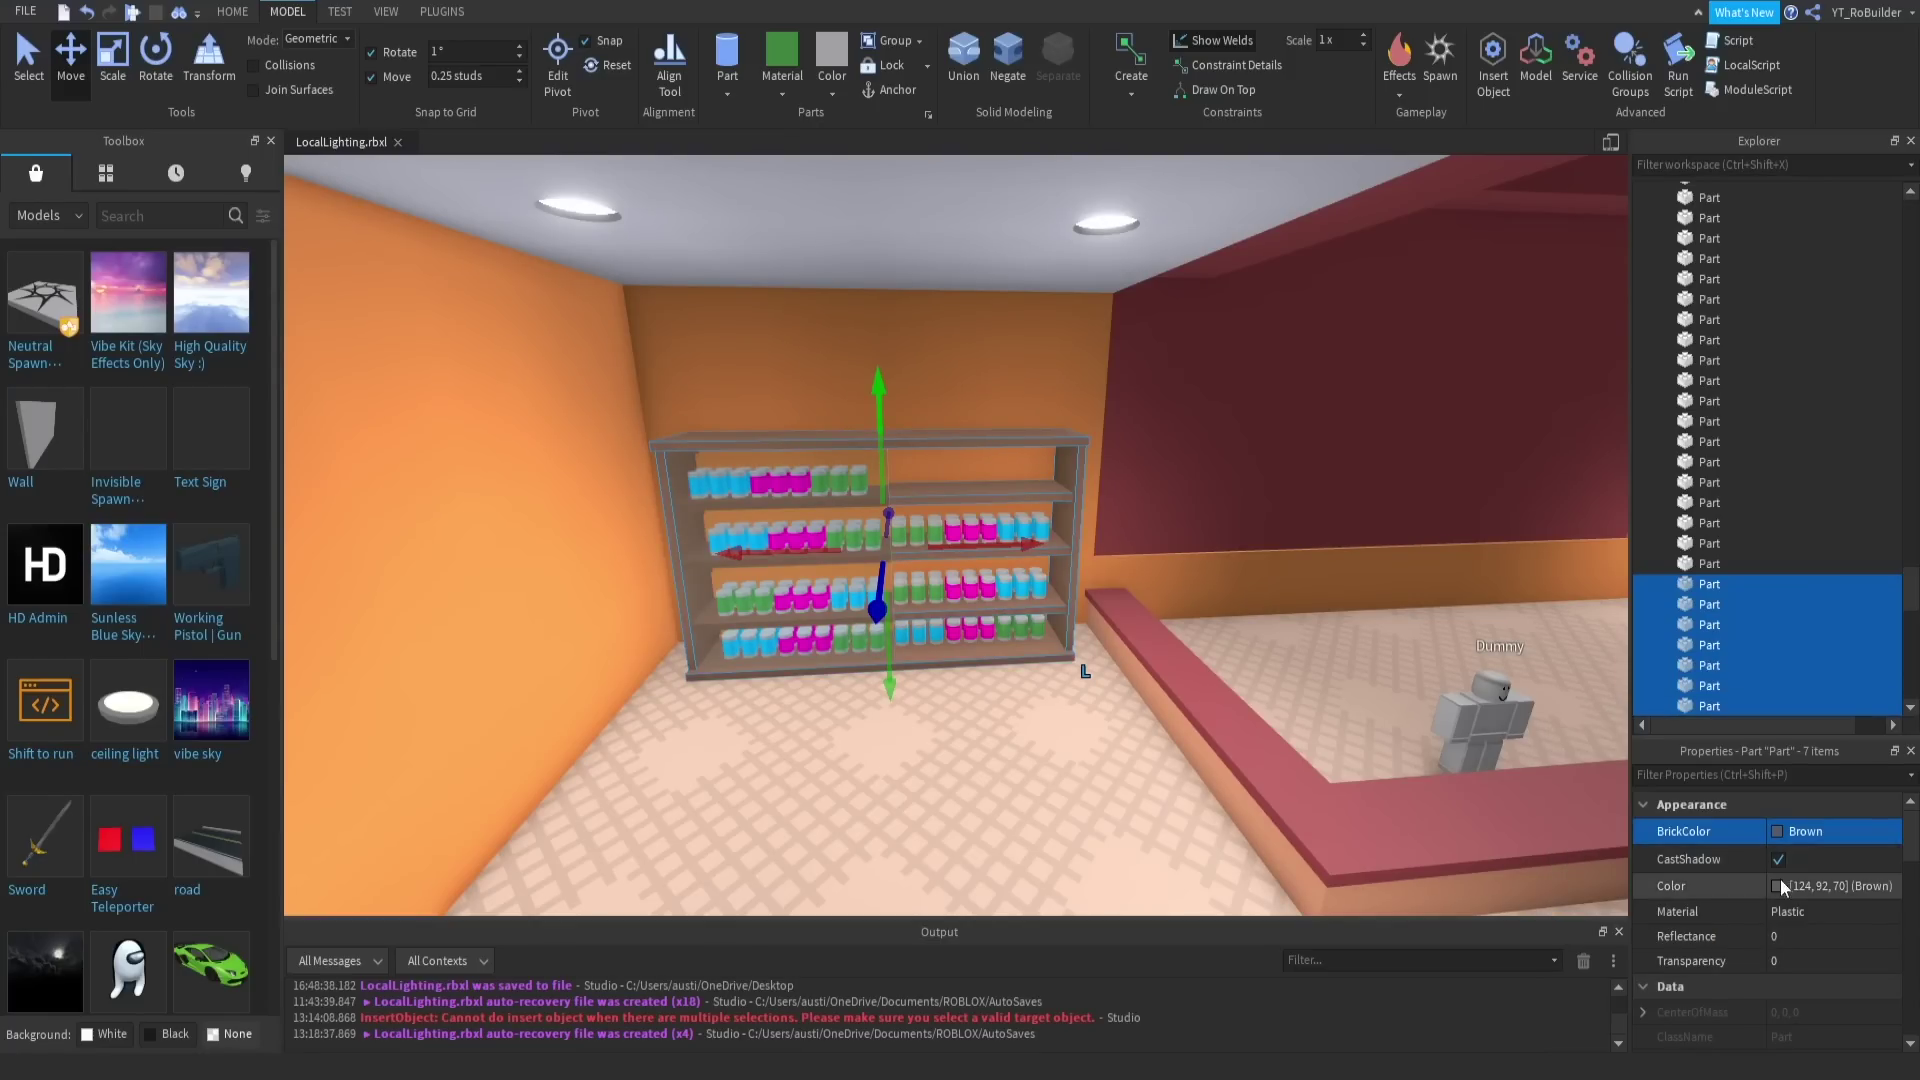
Step: Give the selected shelf parts a lighter custom brown with RGB 140, 99, 71
left_click(1778, 886)
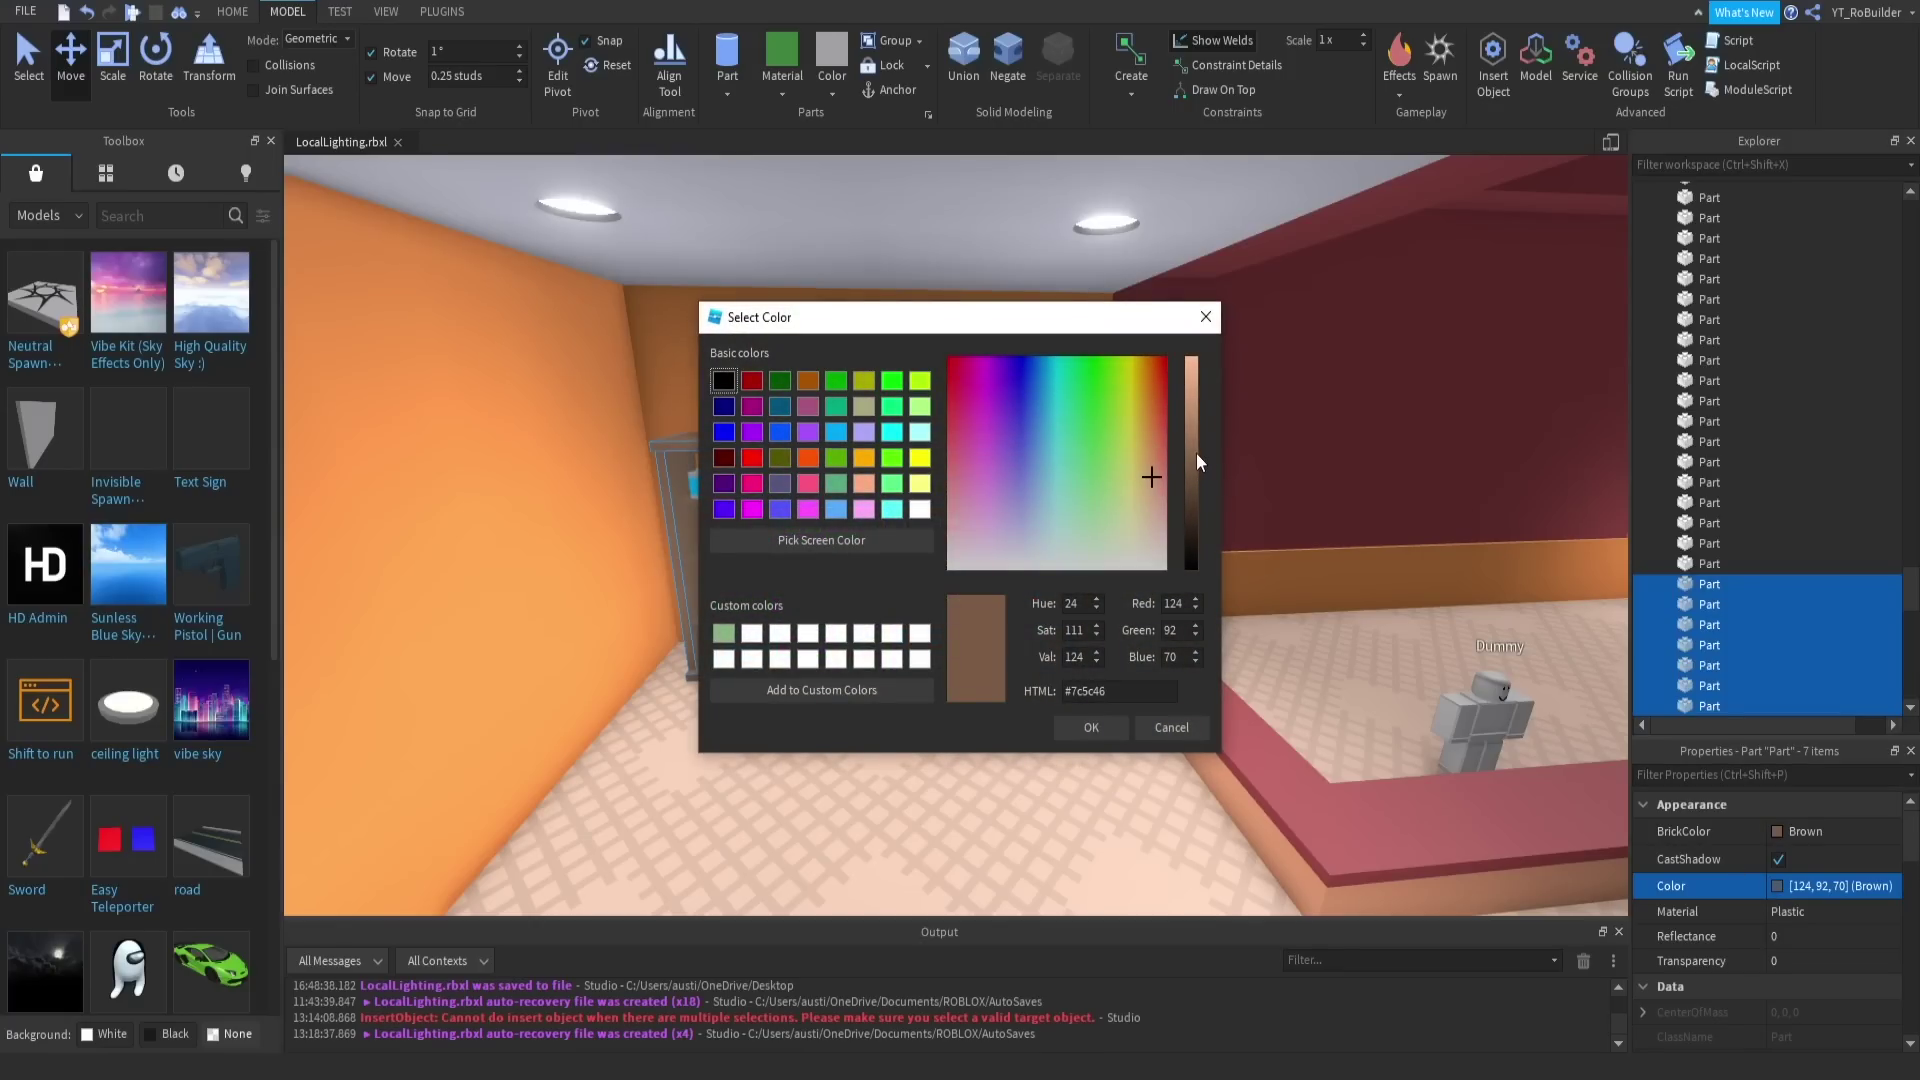
left_click(1196, 453)
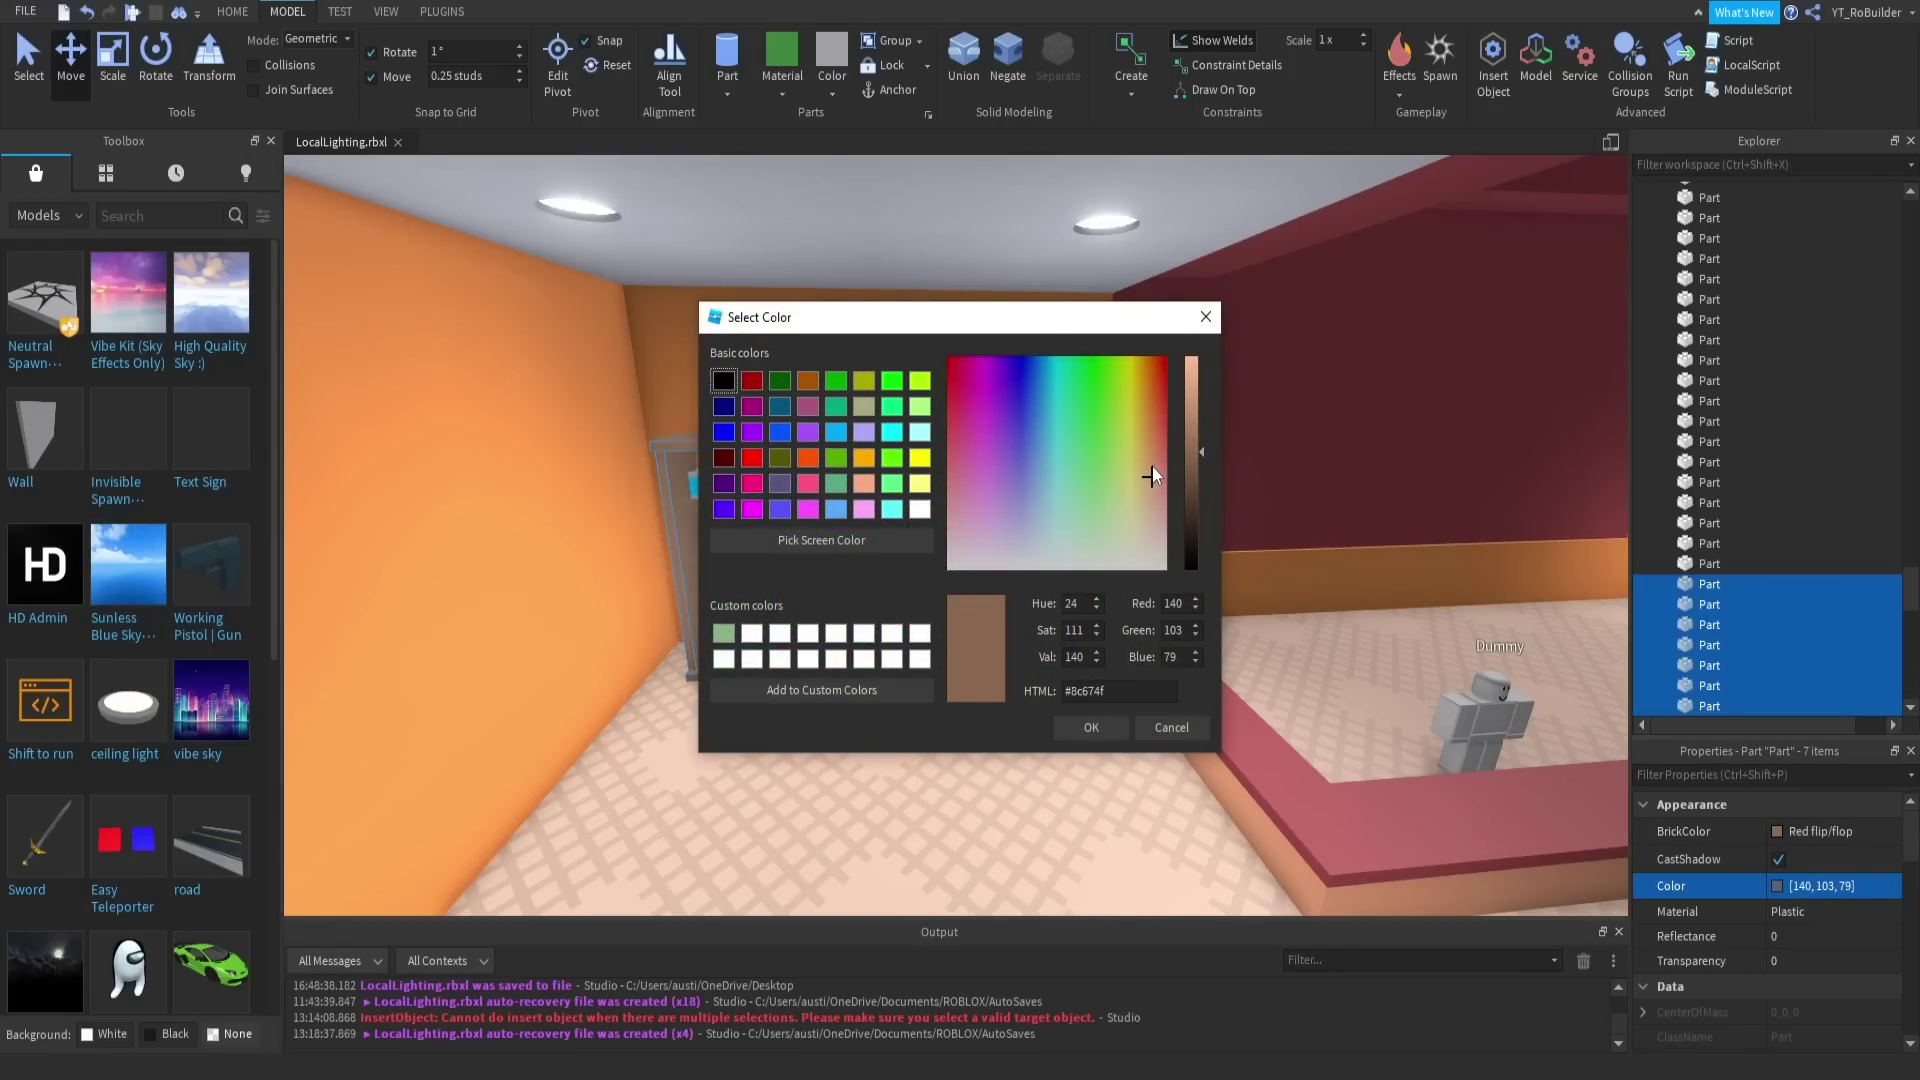
left_click(1152, 466)
left_click(1100, 724)
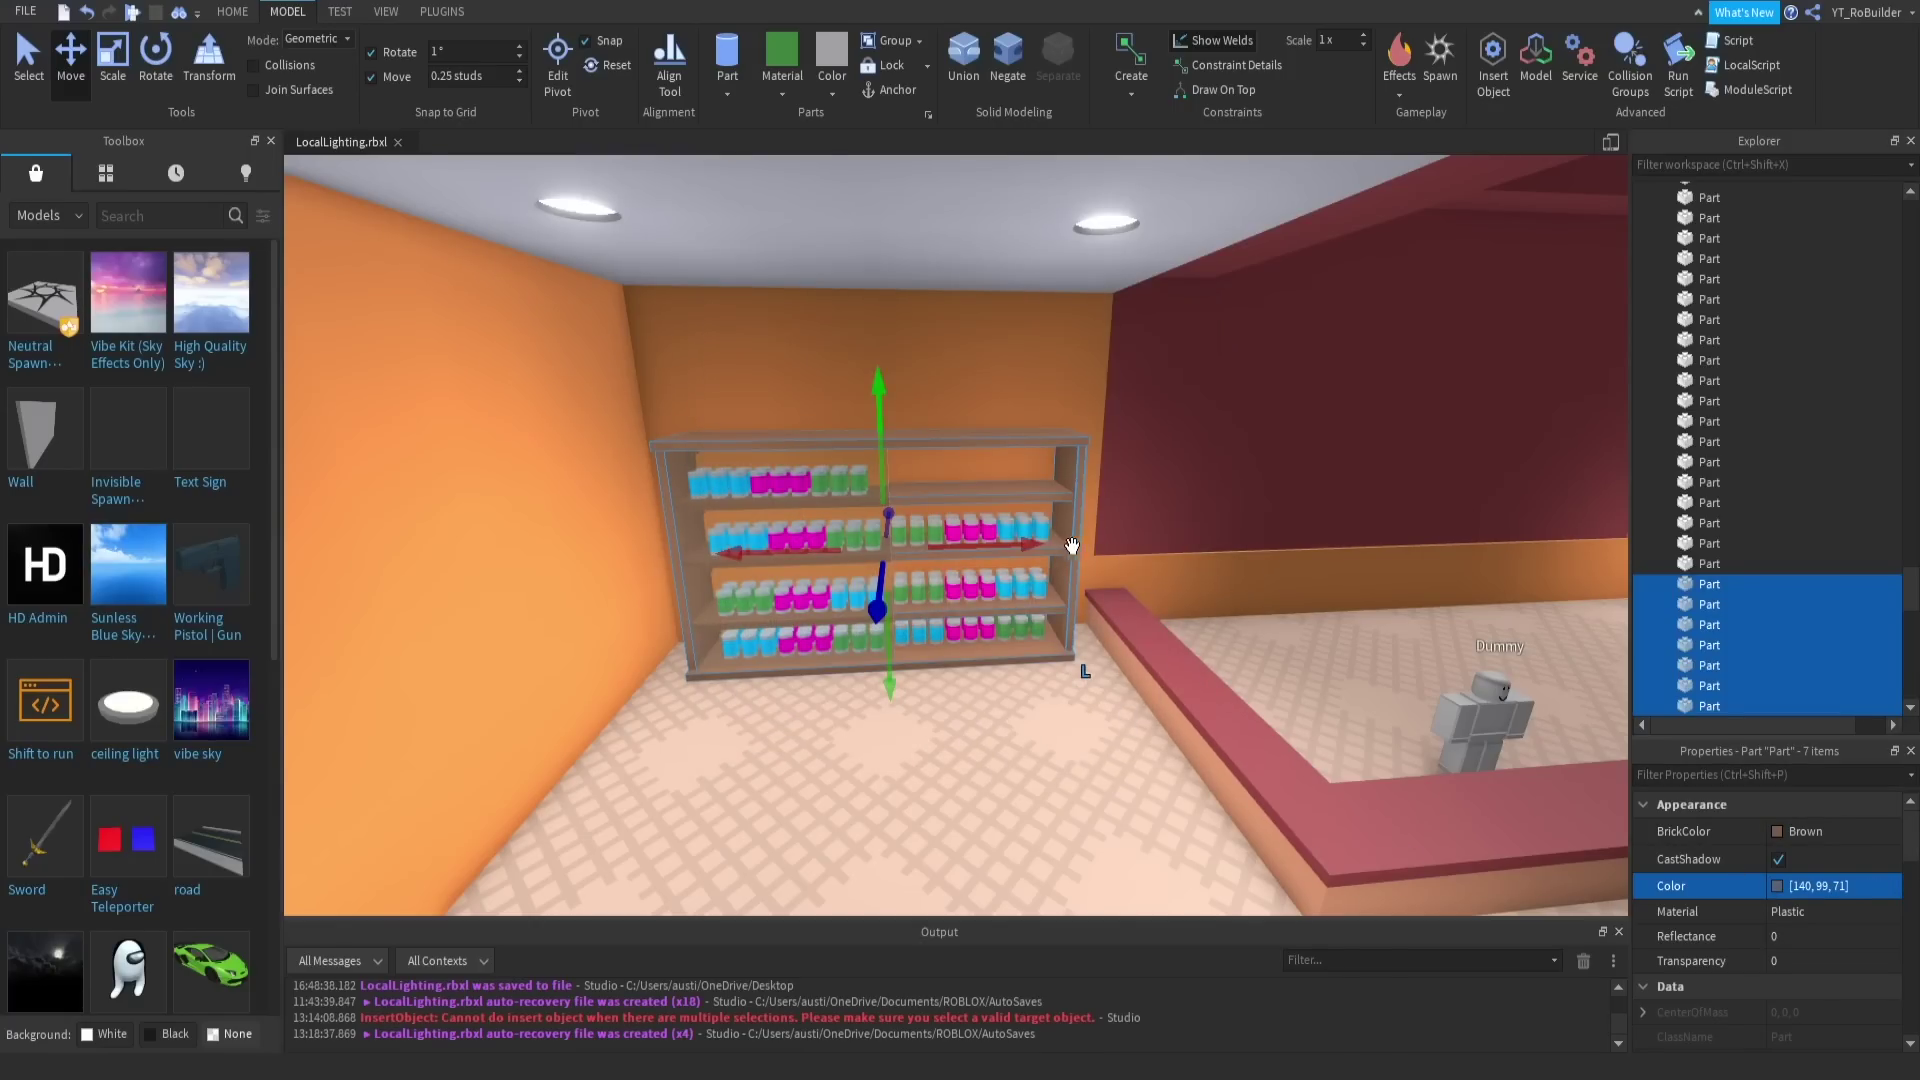
Step: Copy the zigzag Texture from the grey-brown tile at the grass edge of the texture pack boards
right_click_drag(1166, 540, 1171, 539)
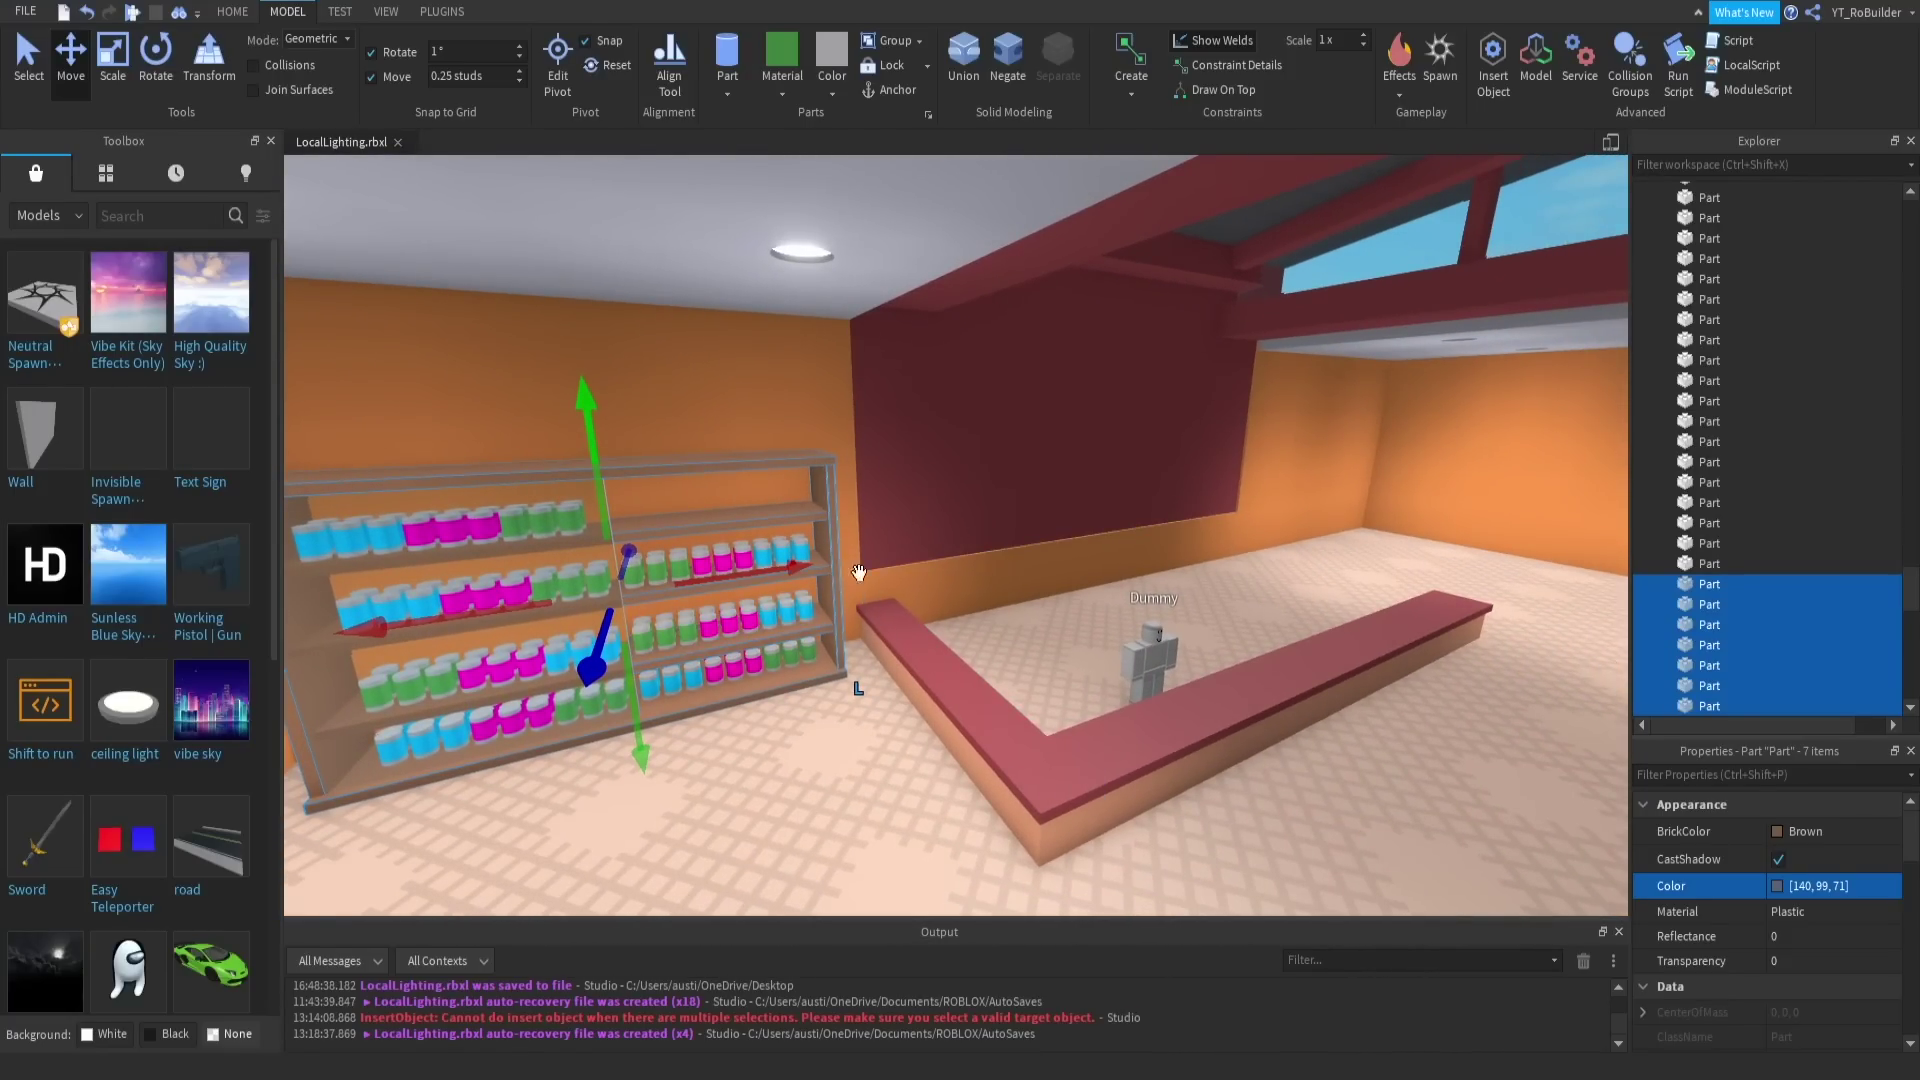
right_click_drag(1026, 546, 929, 504)
scroll(1040, 536, "down", 4)
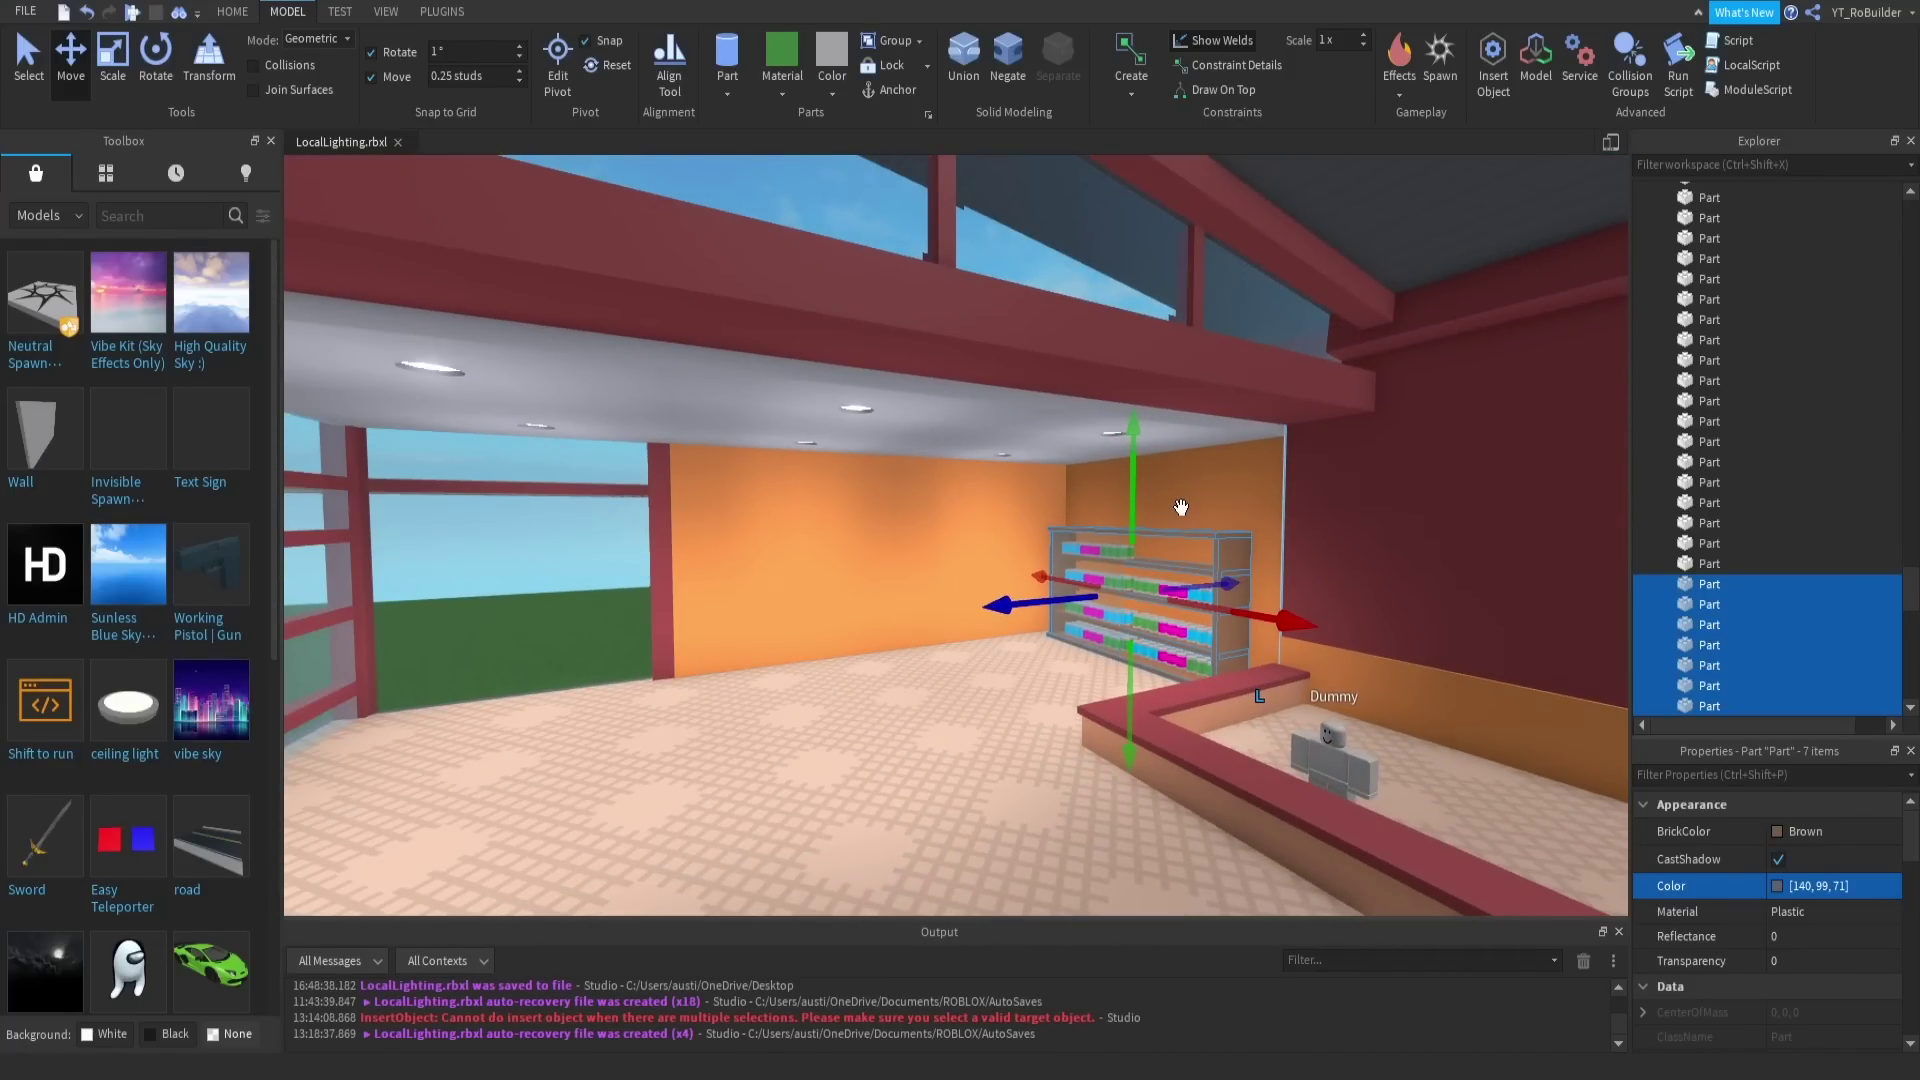
right_click_drag(1181, 508, 1233, 585)
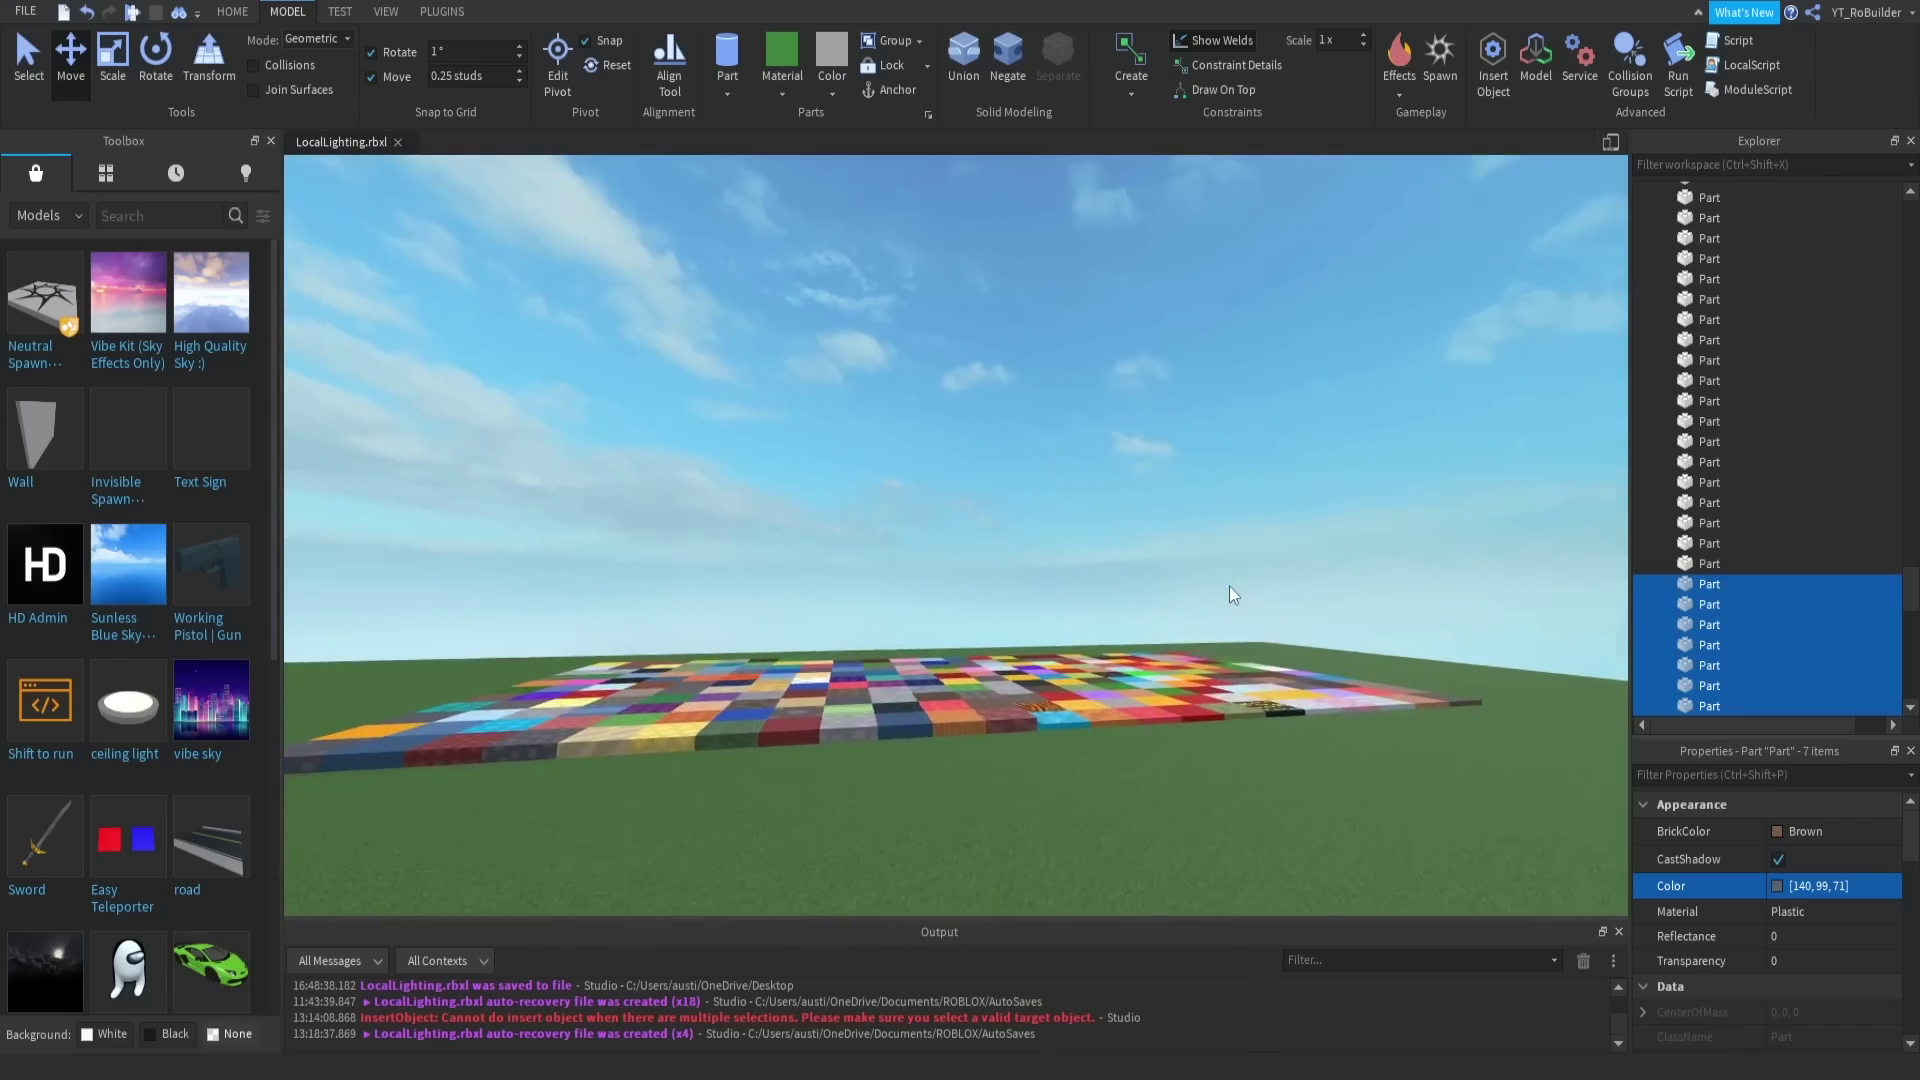
scroll(1228, 586, "up", 3)
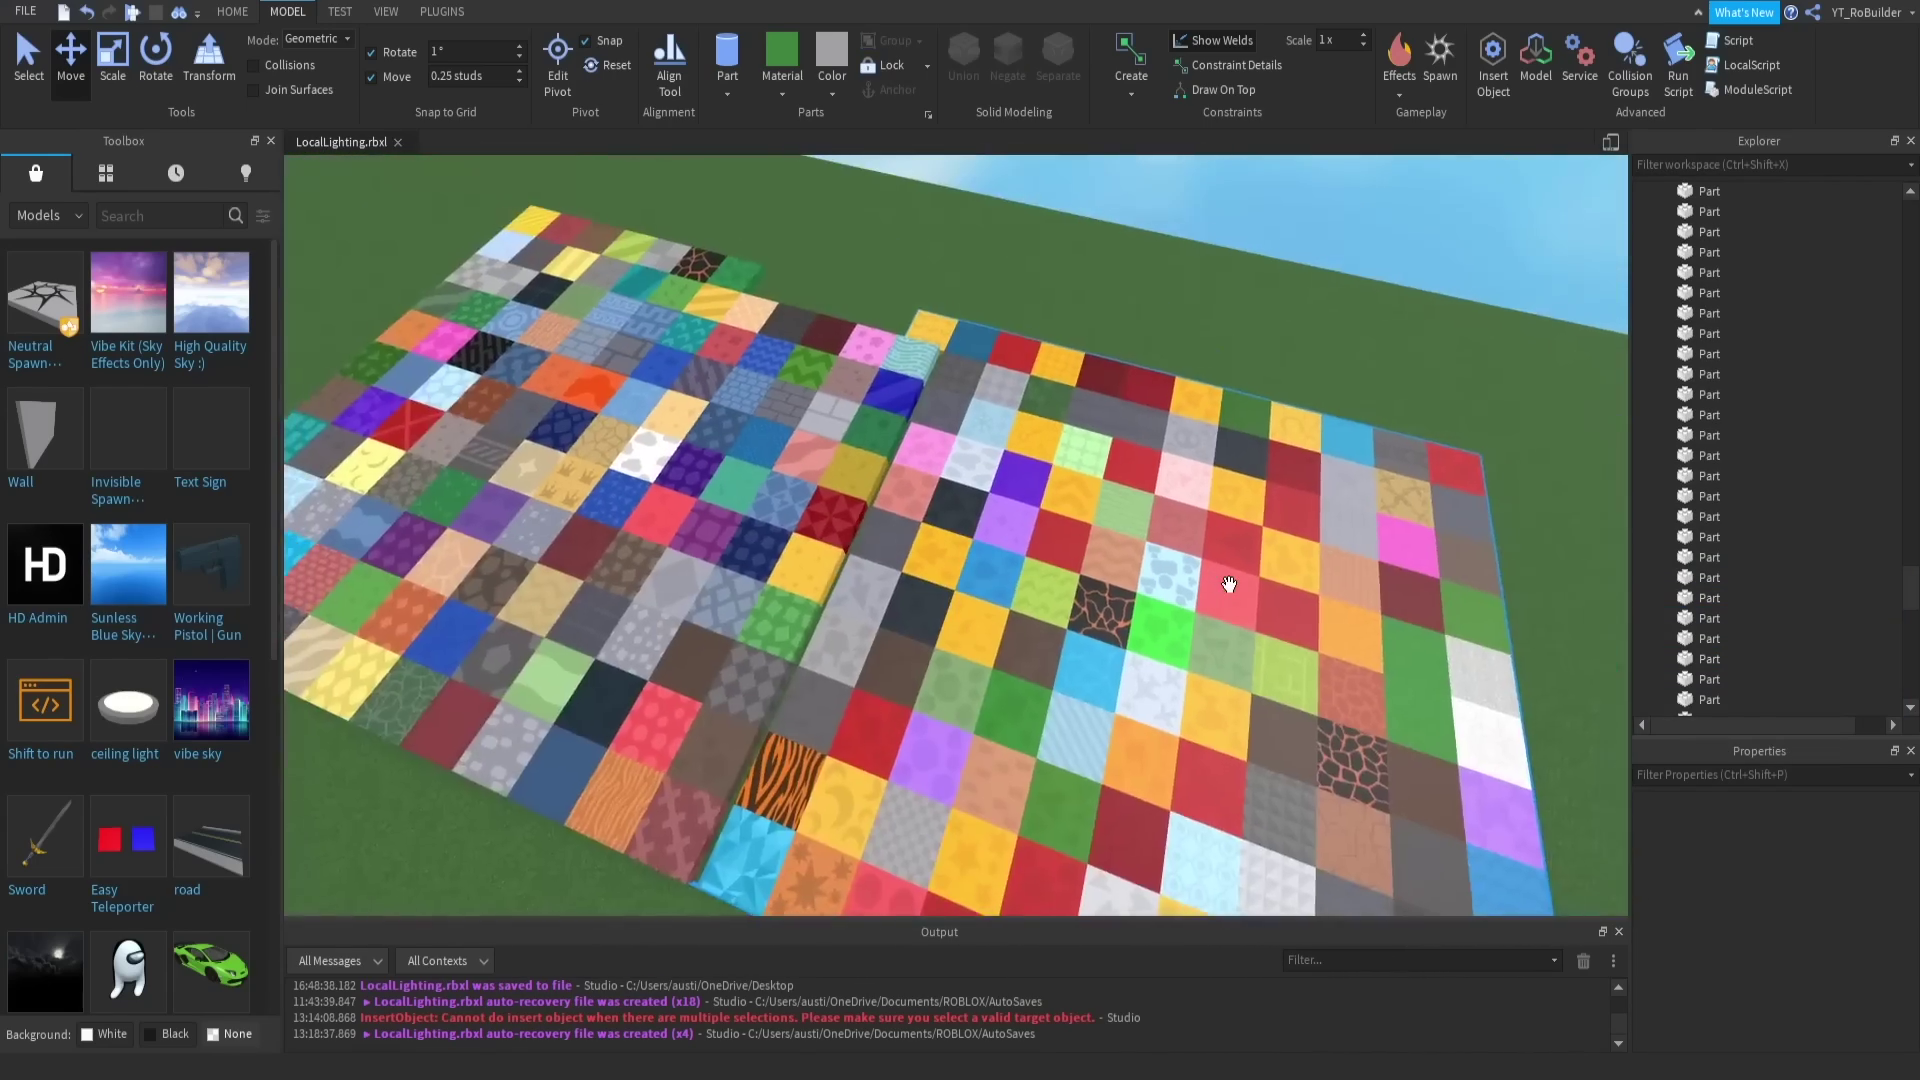
scroll(1229, 585, "up", 5)
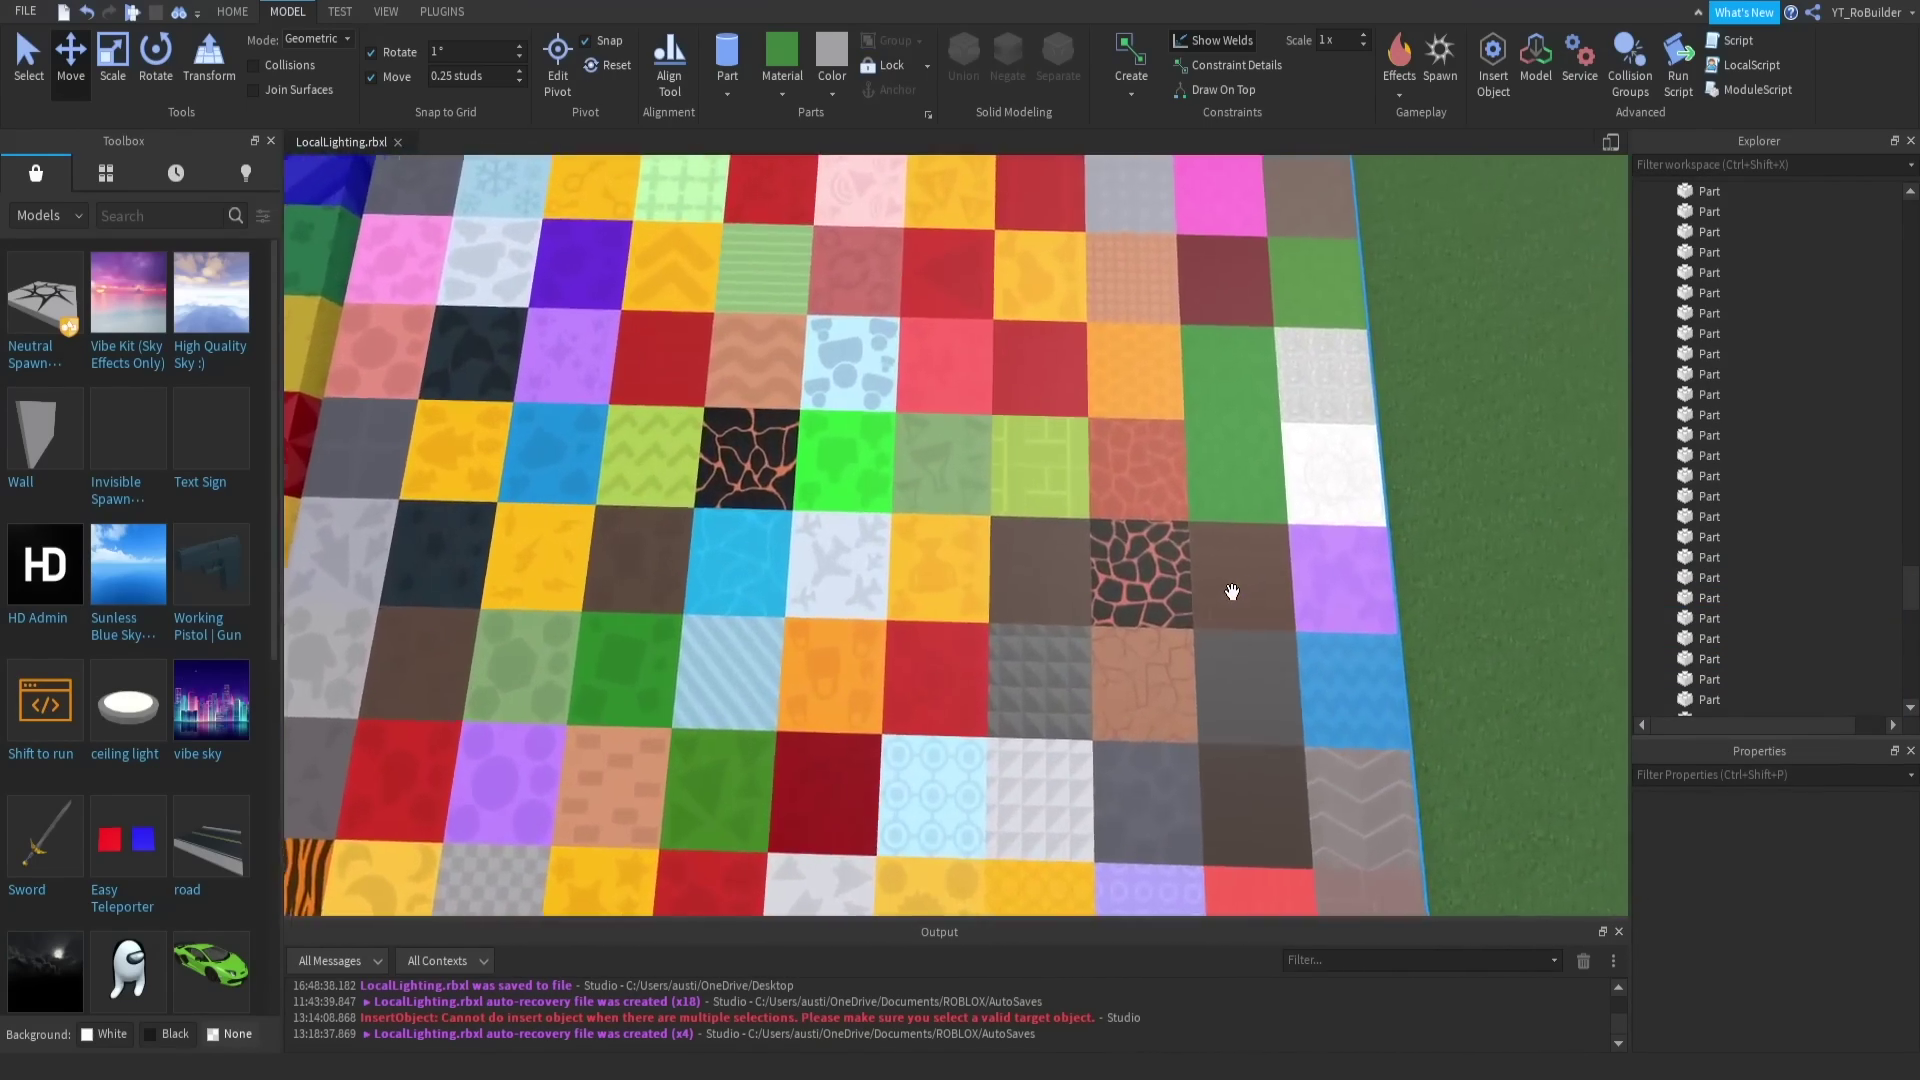
right_click_drag(1232, 592, 1222, 587)
scroll(1226, 587, "up", 2)
scroll(1207, 318, "up", 4)
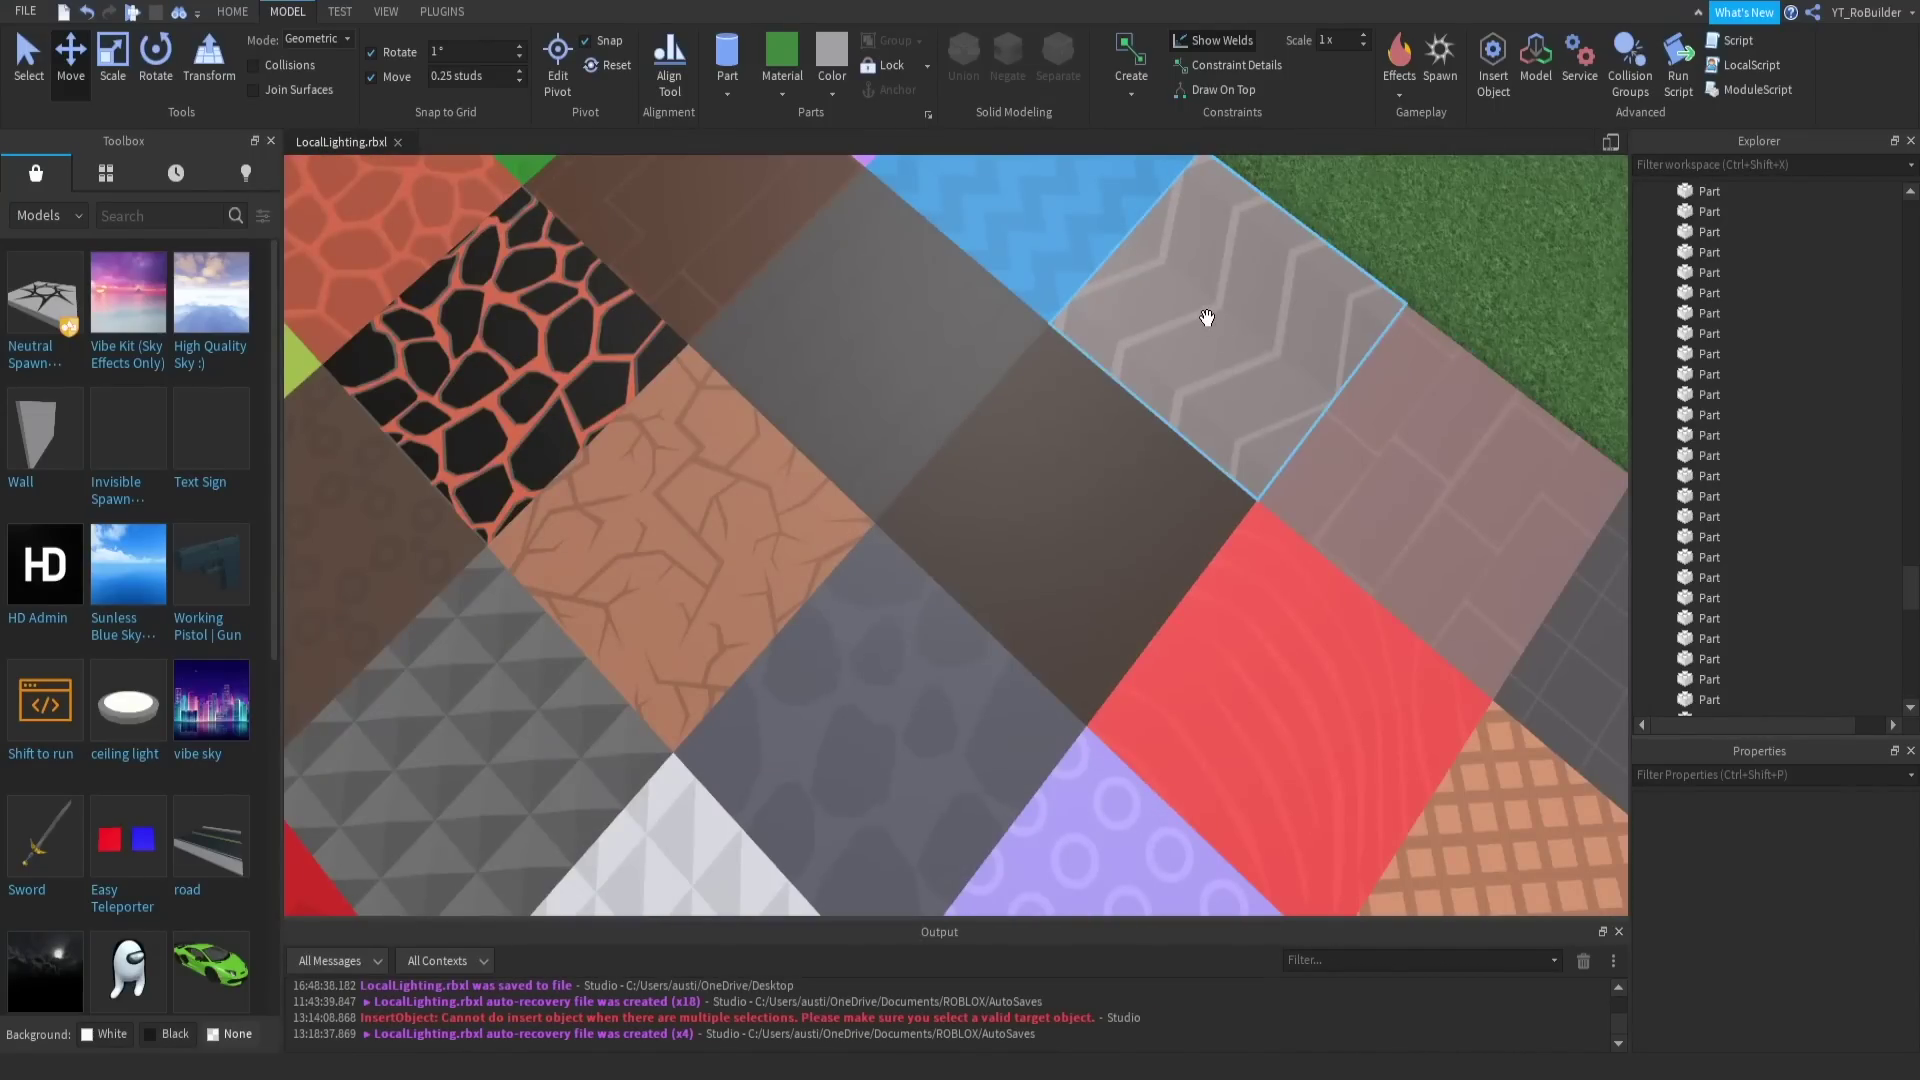
left_click(1207, 318)
left_click(1360, 314)
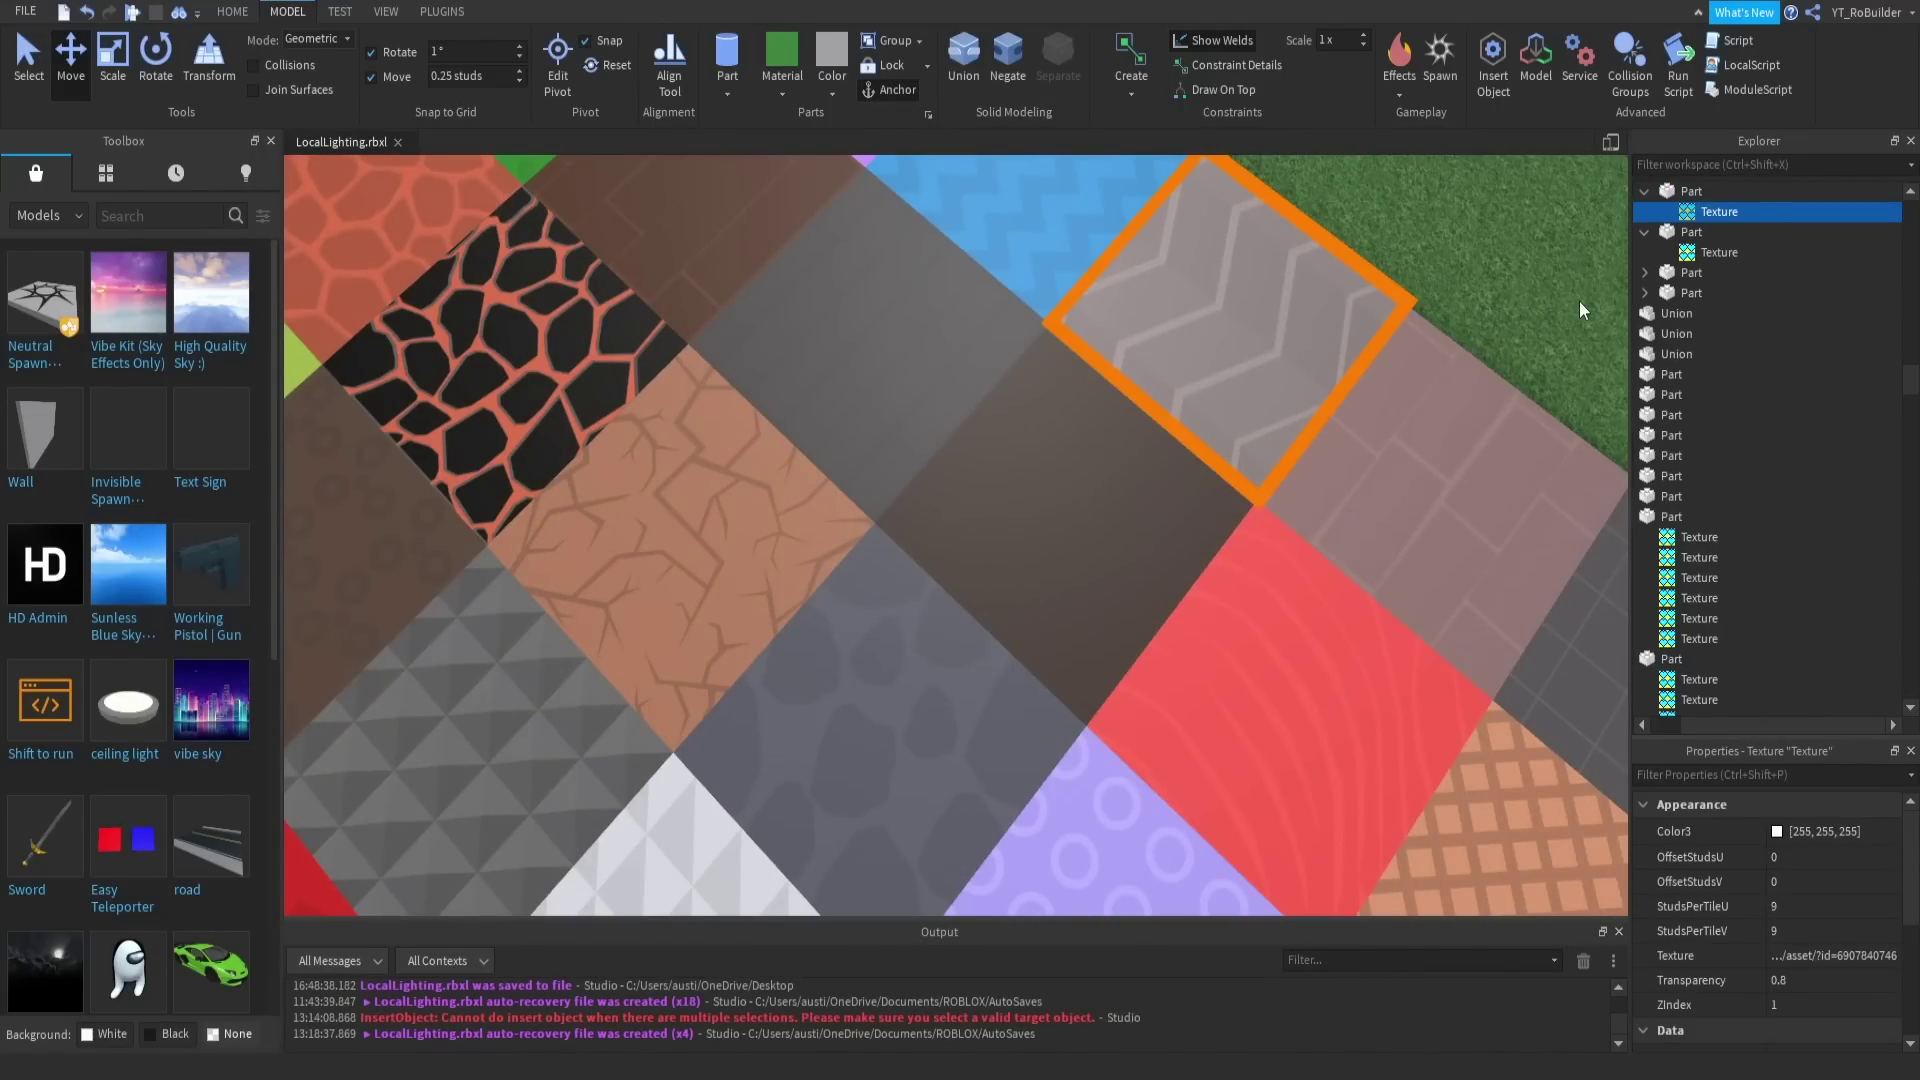
Step: Apply the copied zigzag texture to the orange side wall beside the window, with its Face set to Right
scroll(1264, 506, "down", 3)
right_click_drag(1264, 506, 1266, 510)
scroll(1267, 508, "up", 5)
scroll(1267, 508, "up", 4)
scroll(1266, 510, "down", 2)
left_click(1268, 524)
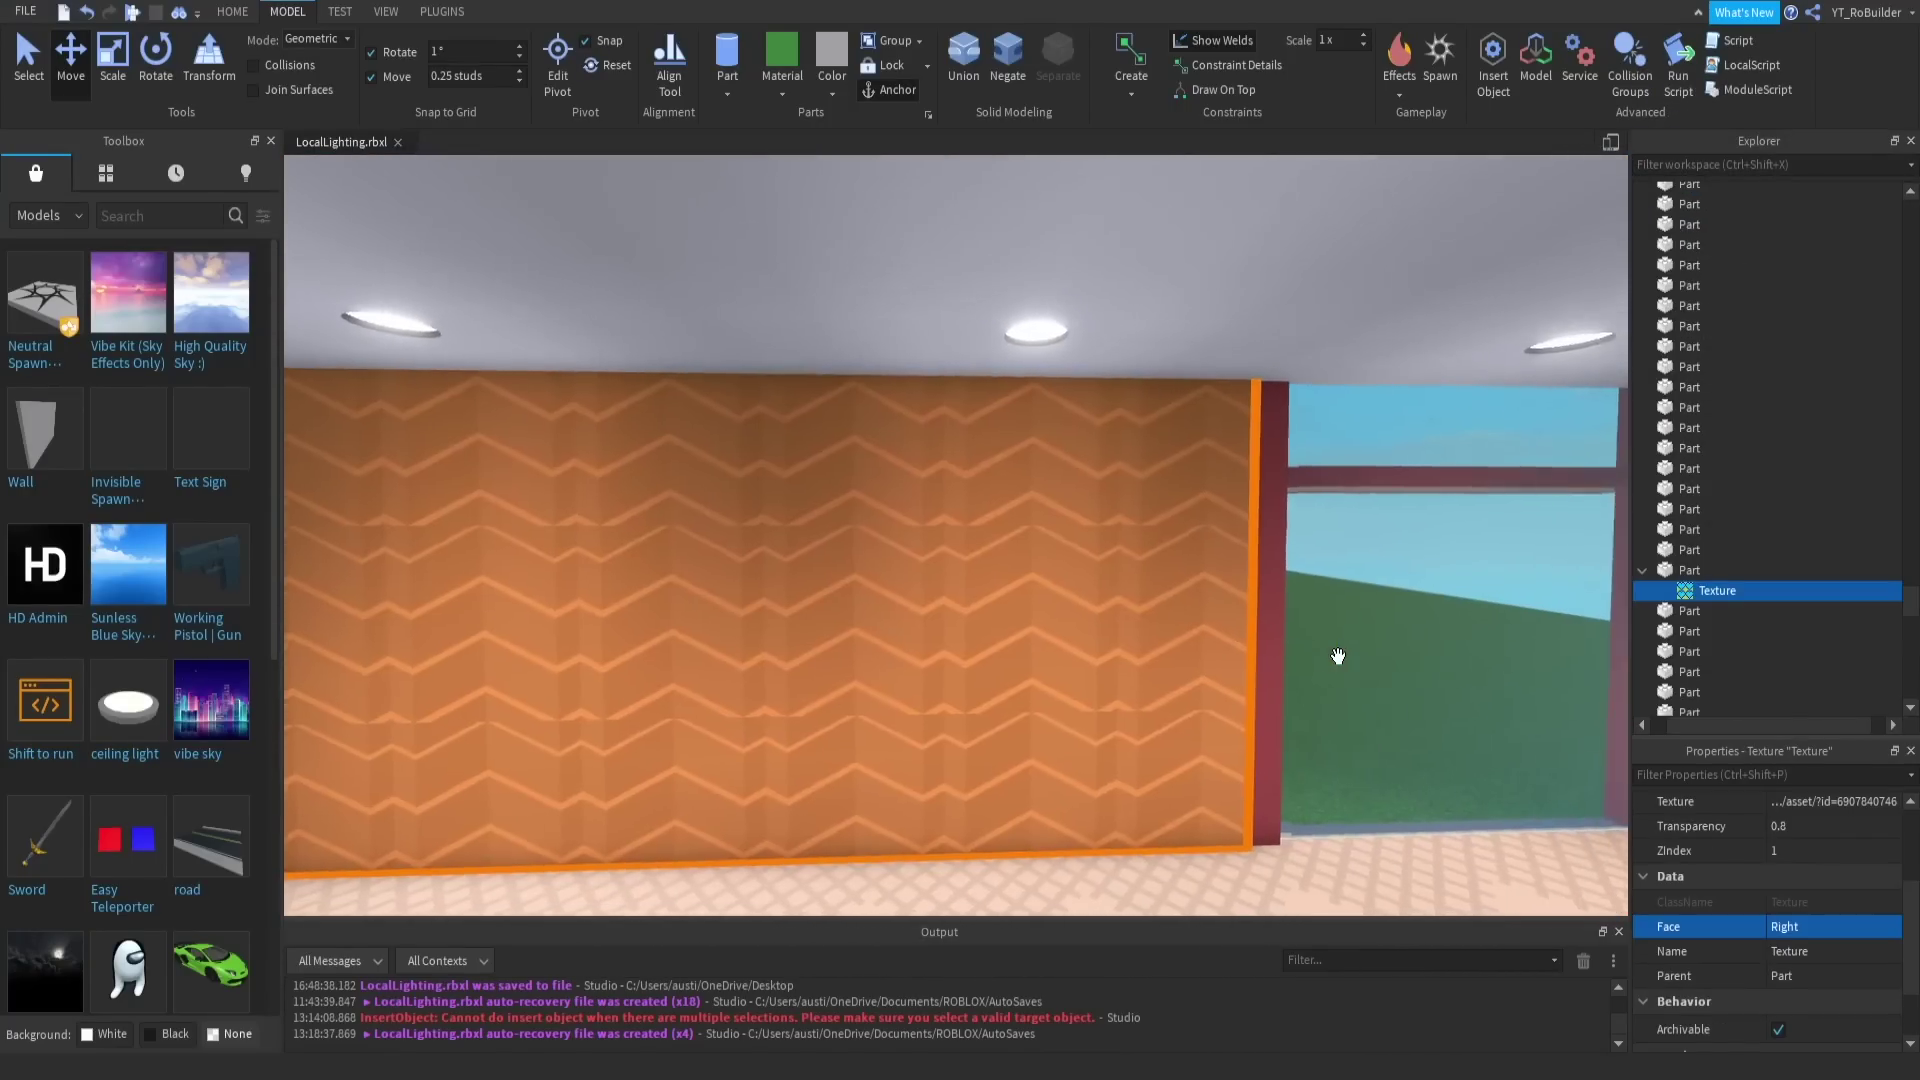
scroll(1337, 656, "up", 2)
right_click_drag(1337, 656, 1338, 656)
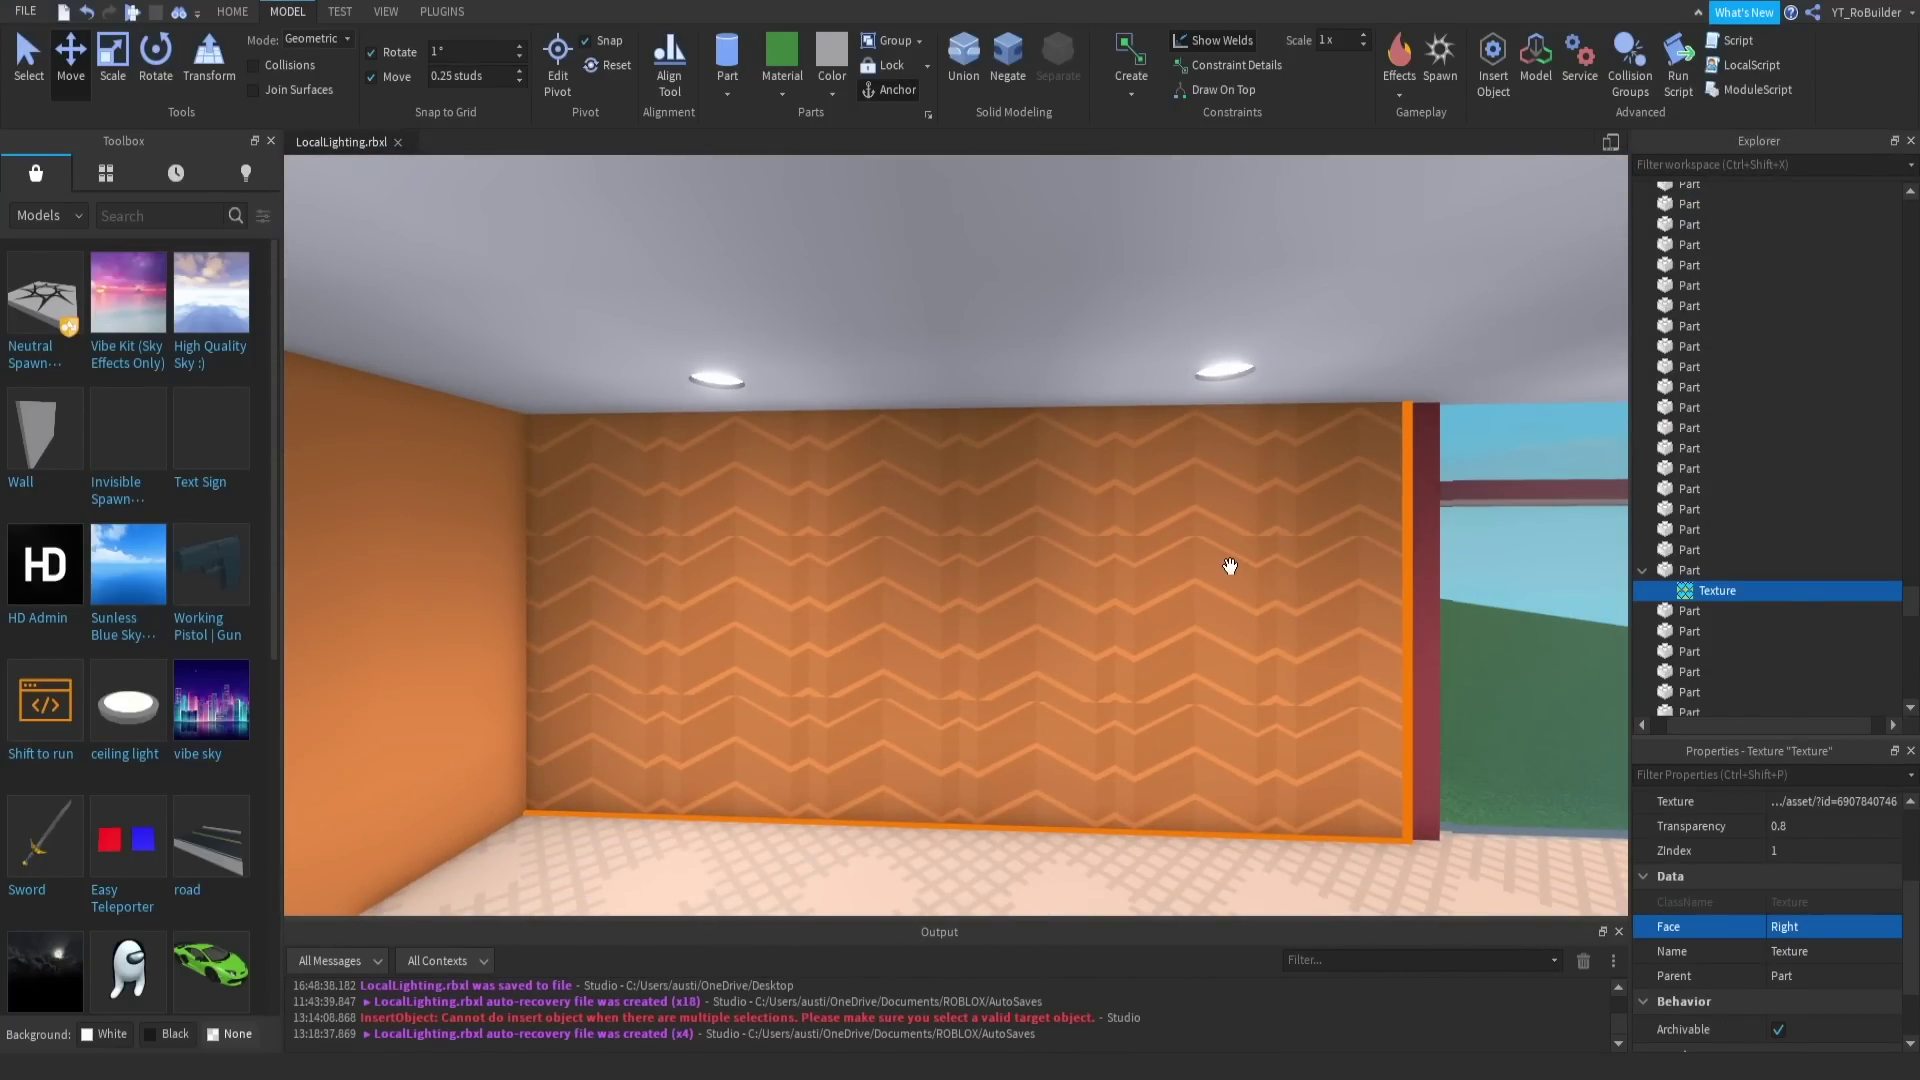
Step: Set both StudsPerTileU and StudsPerTileV of the wall's zigzag texture to 15
scroll(1800, 856, "up", 1)
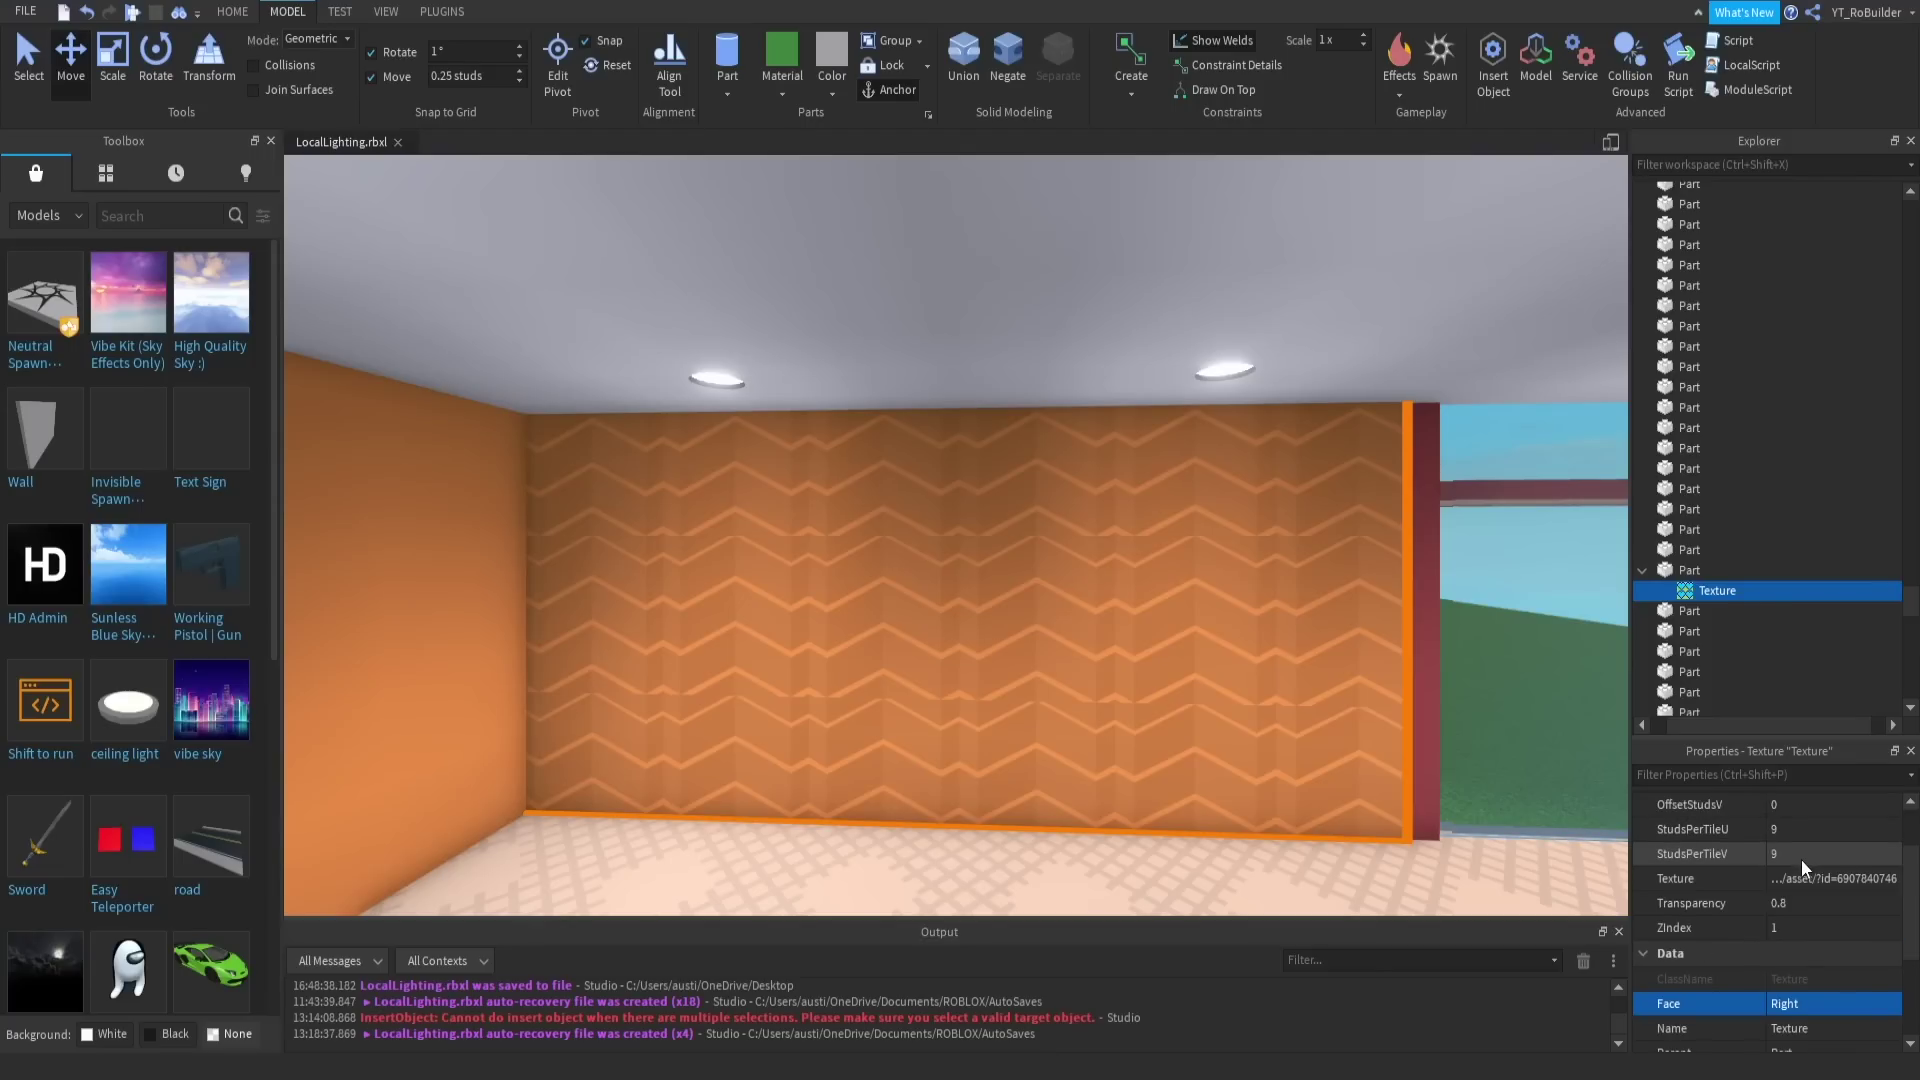
scroll(1804, 920, "up", 1)
left_click(1800, 904)
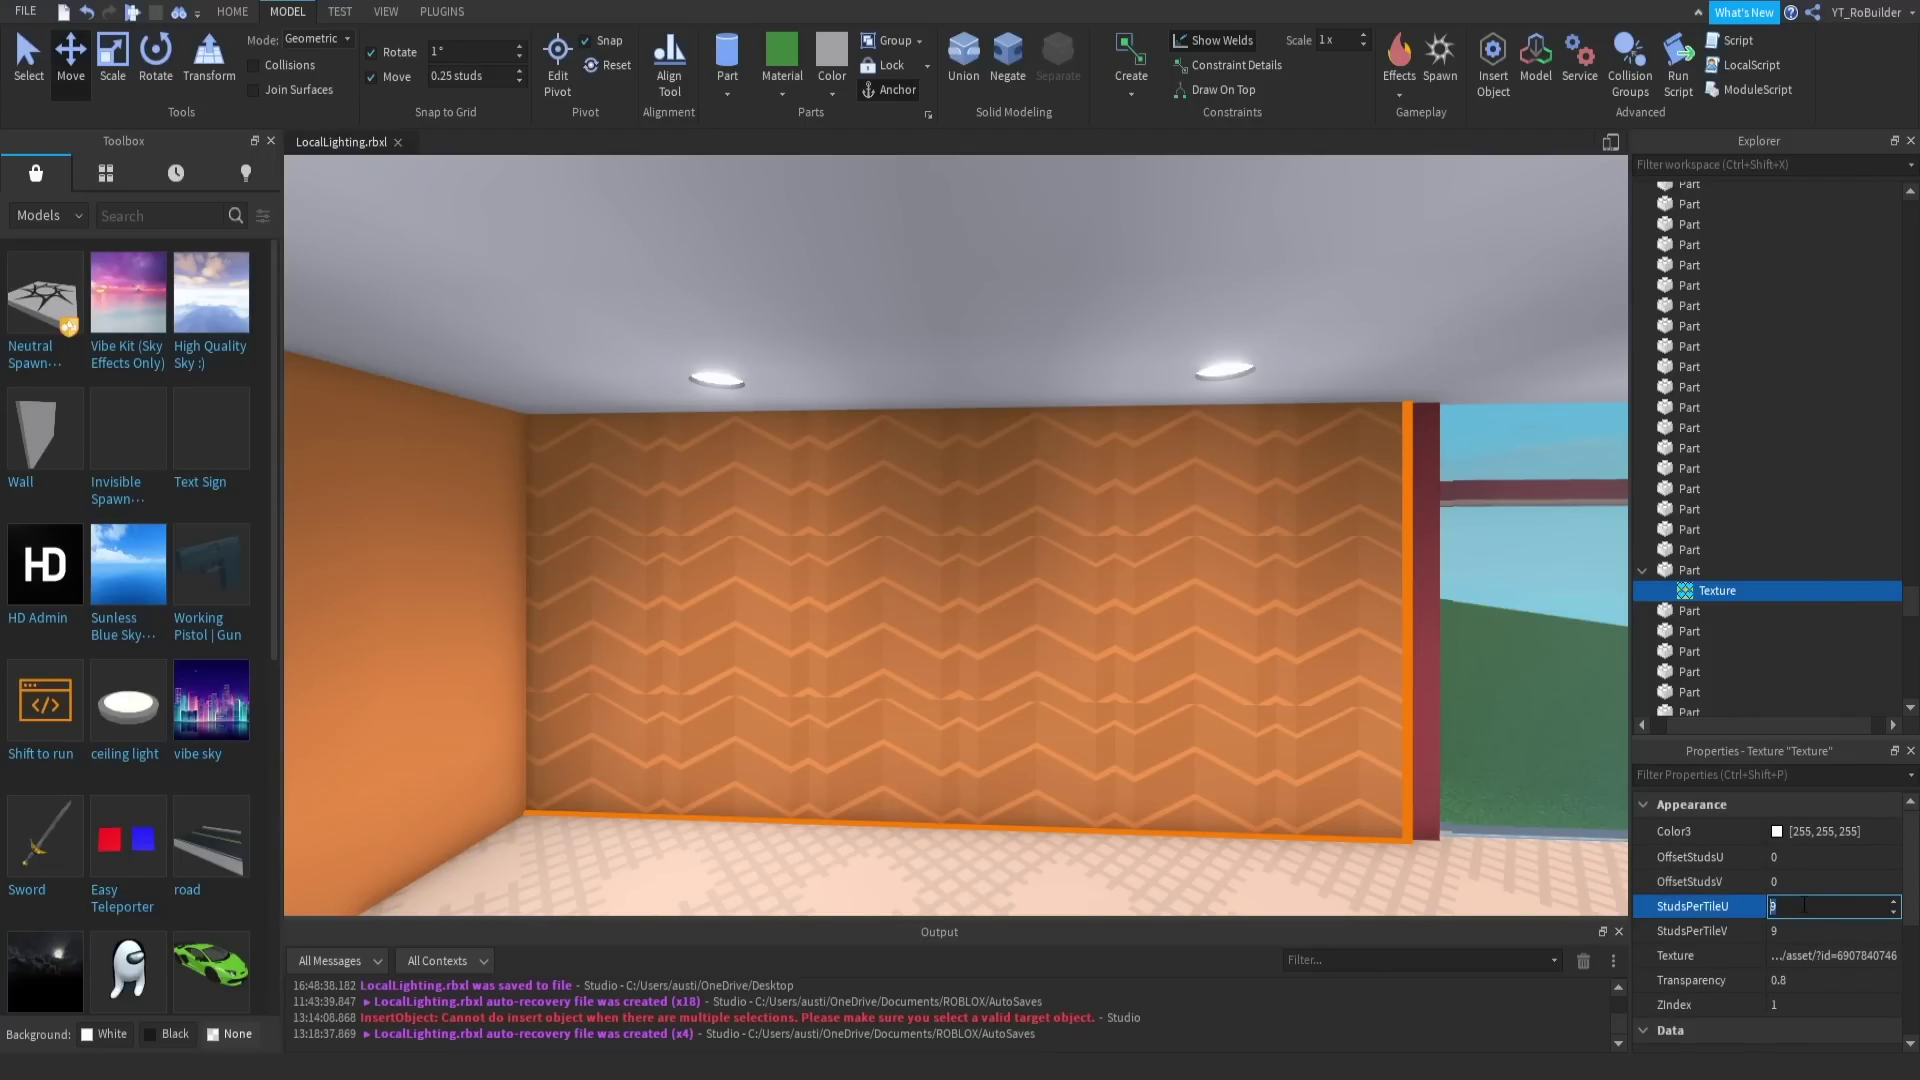
type("15")
key("Return")
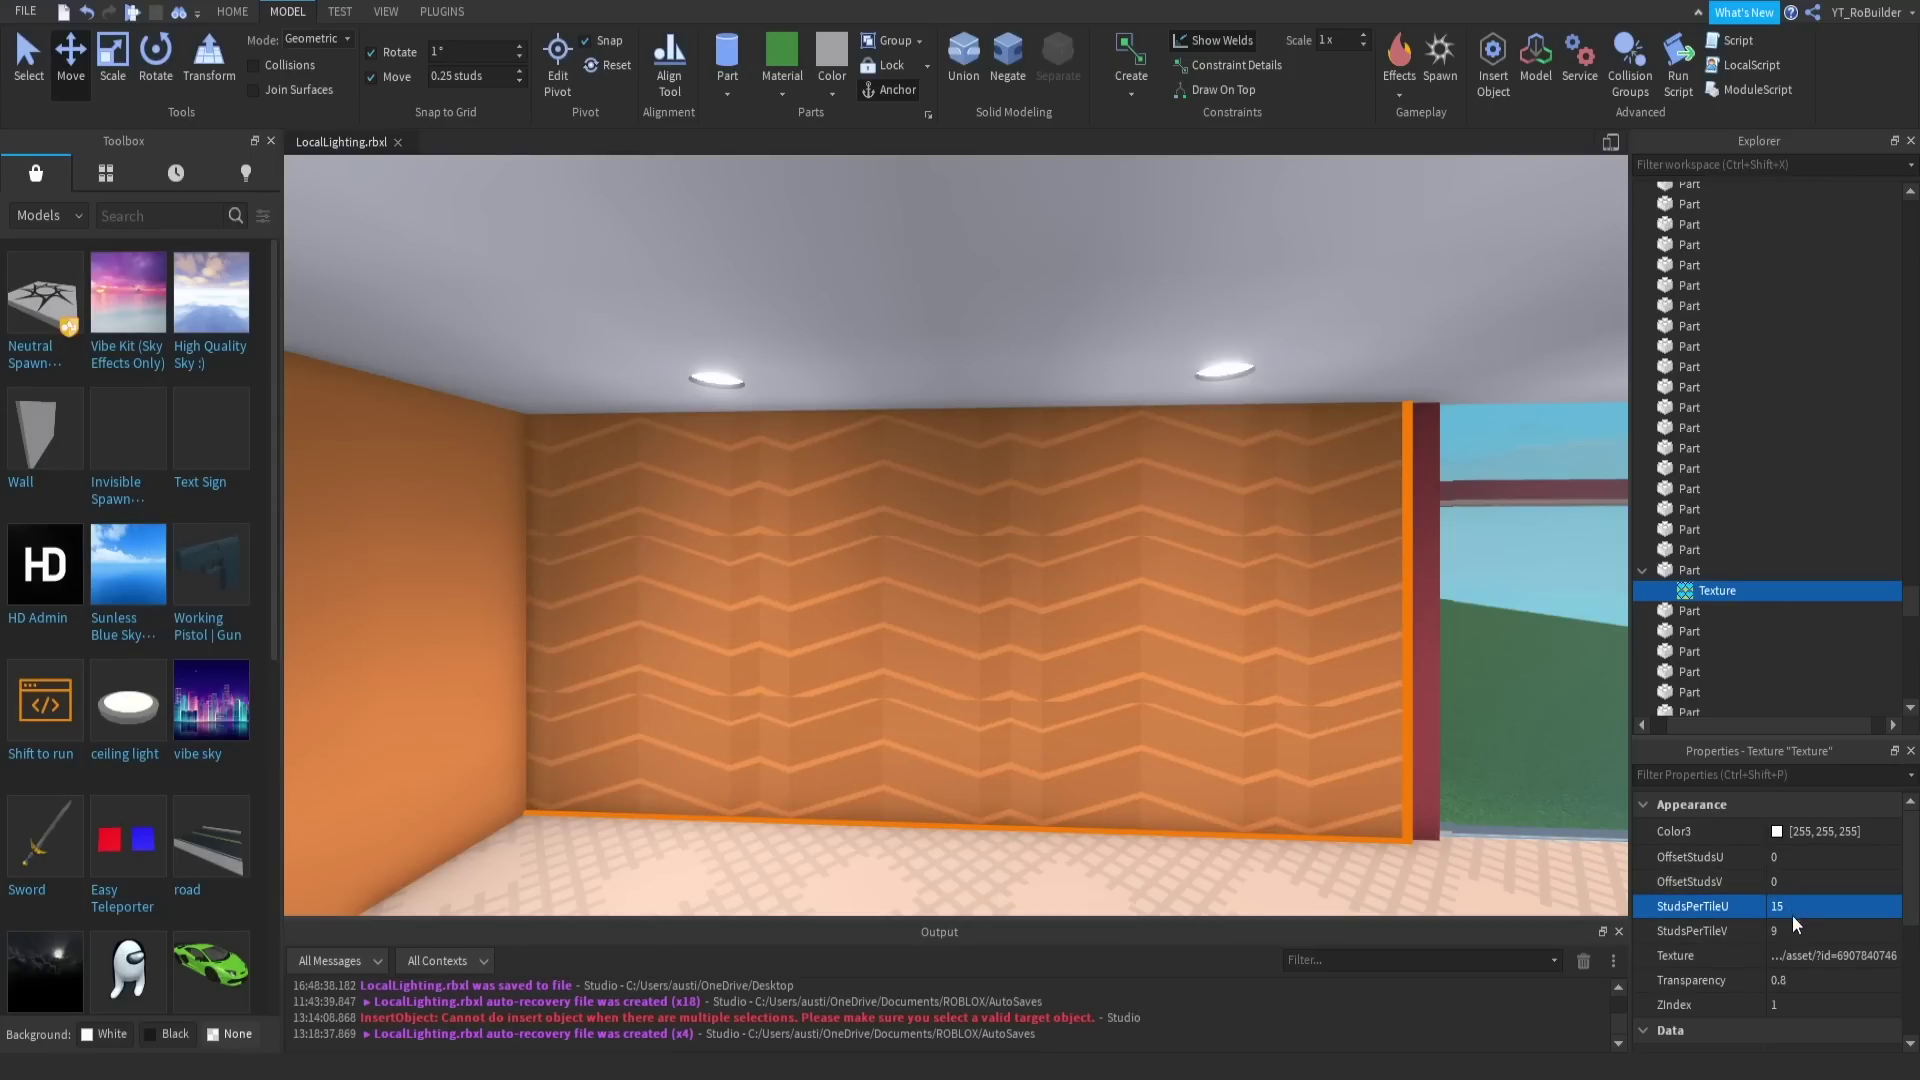
left_click(1794, 930)
type("15")
key("Return")
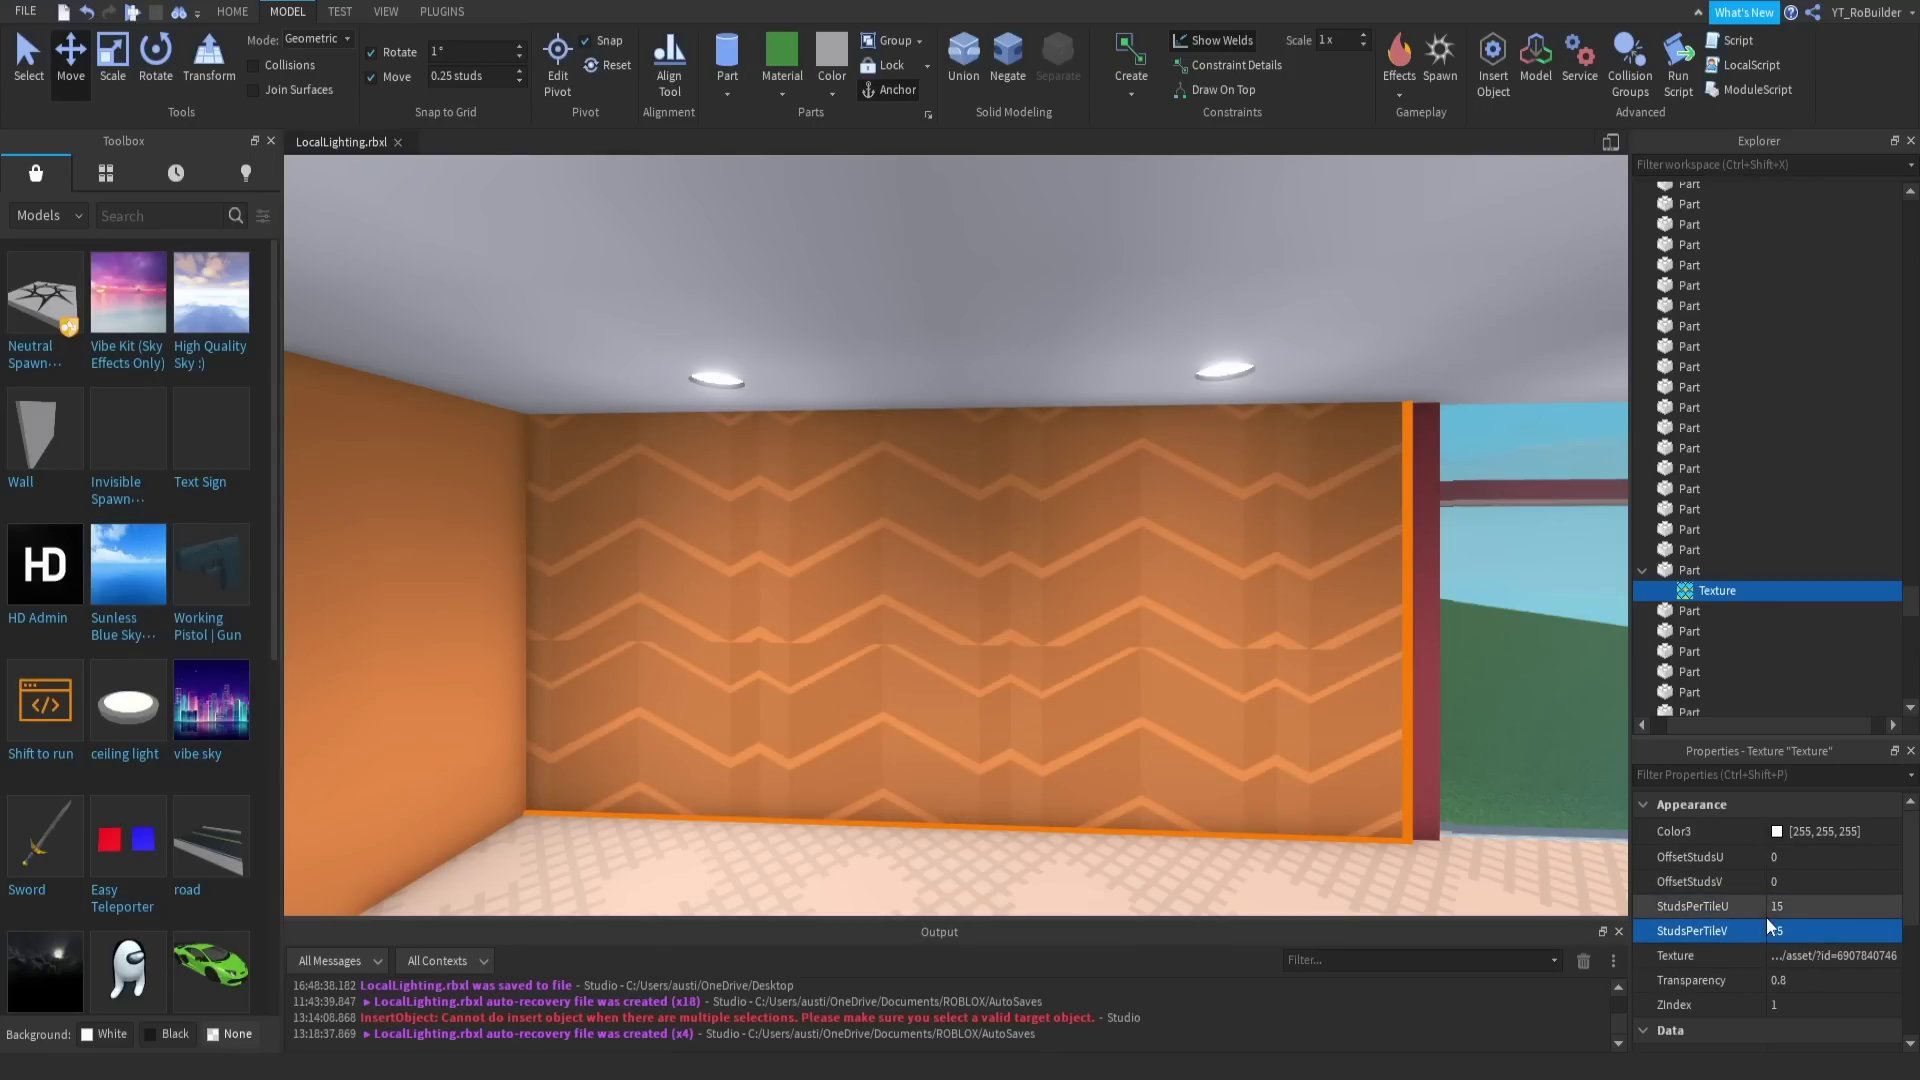
Step: Stretch the zigzag pattern vertically by setting the texture's StudsPerTileV to 50
left_click(1805, 929)
type("50")
key("Return")
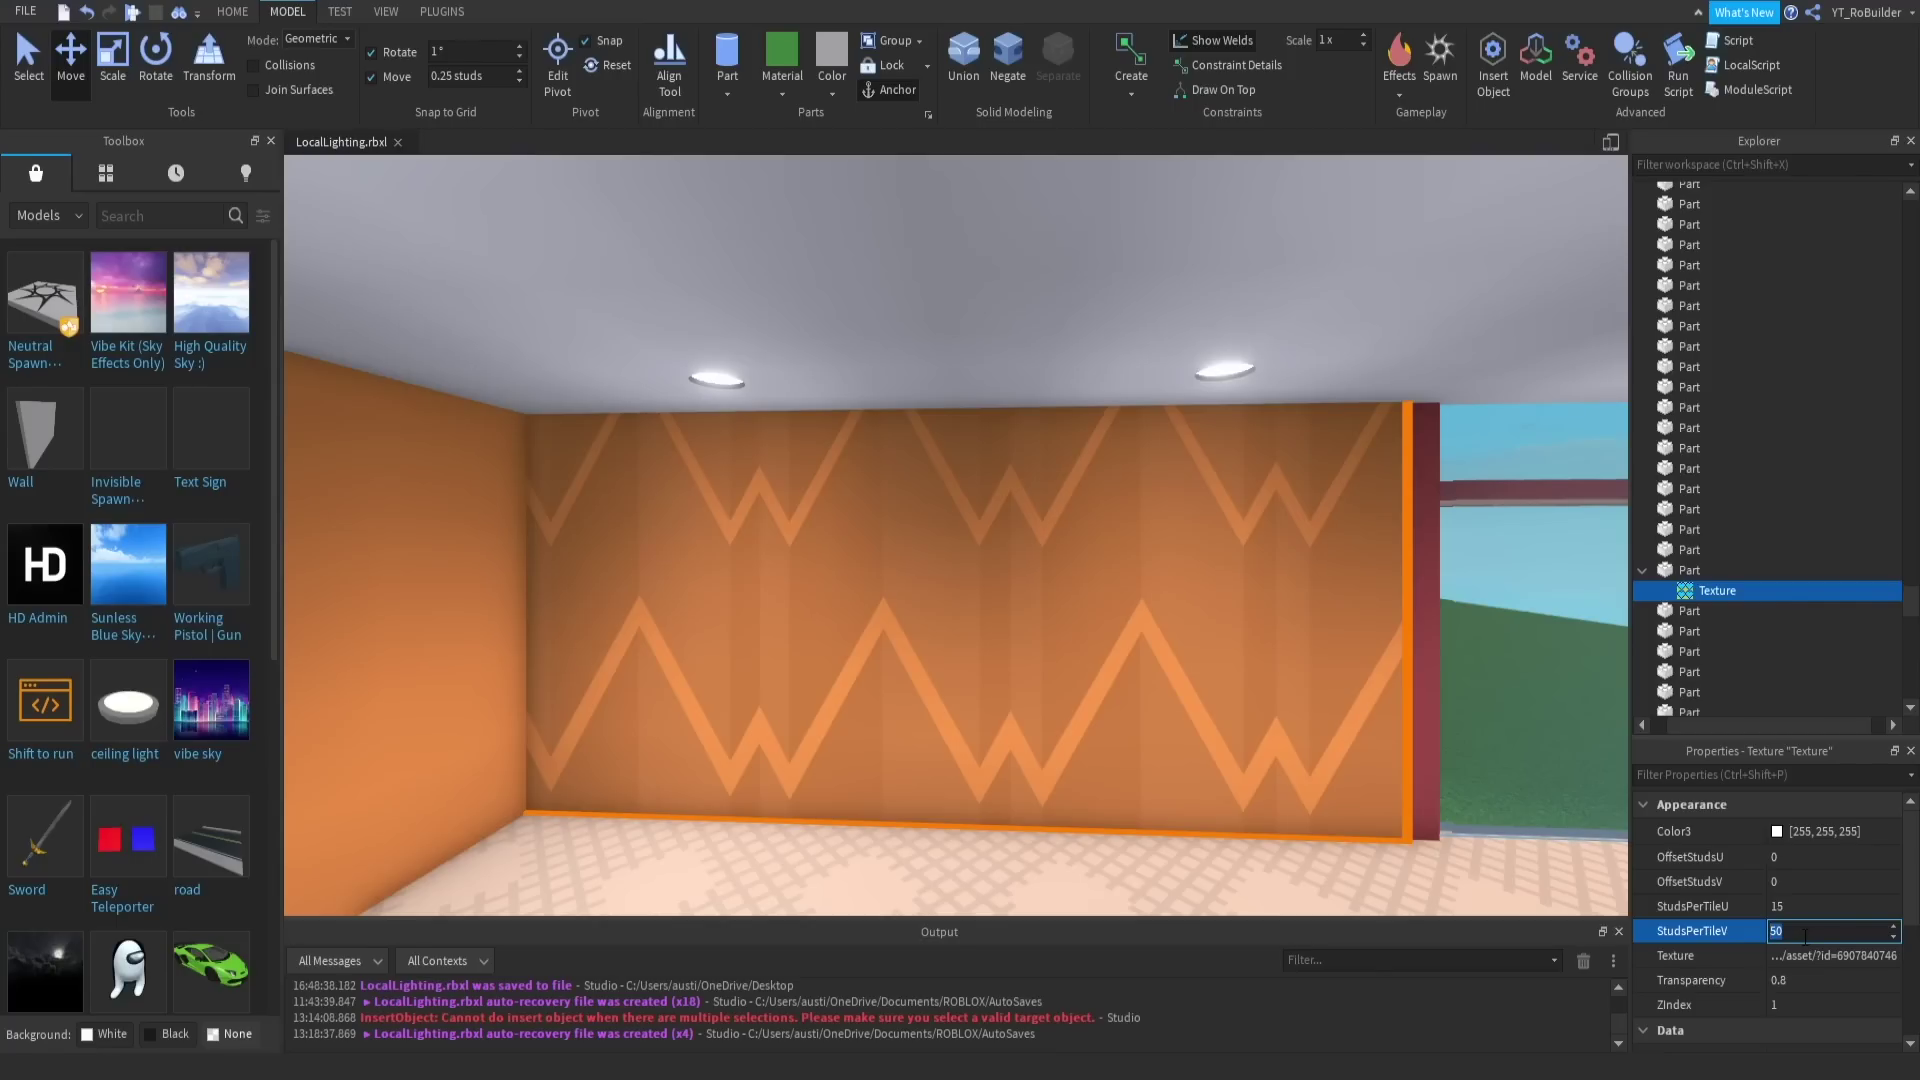
Step: Tighten the wall's zigzag pattern vertically by trying StudsPerTileV at 30, then settling on 25
type("30")
key("Return")
left_click(1795, 930)
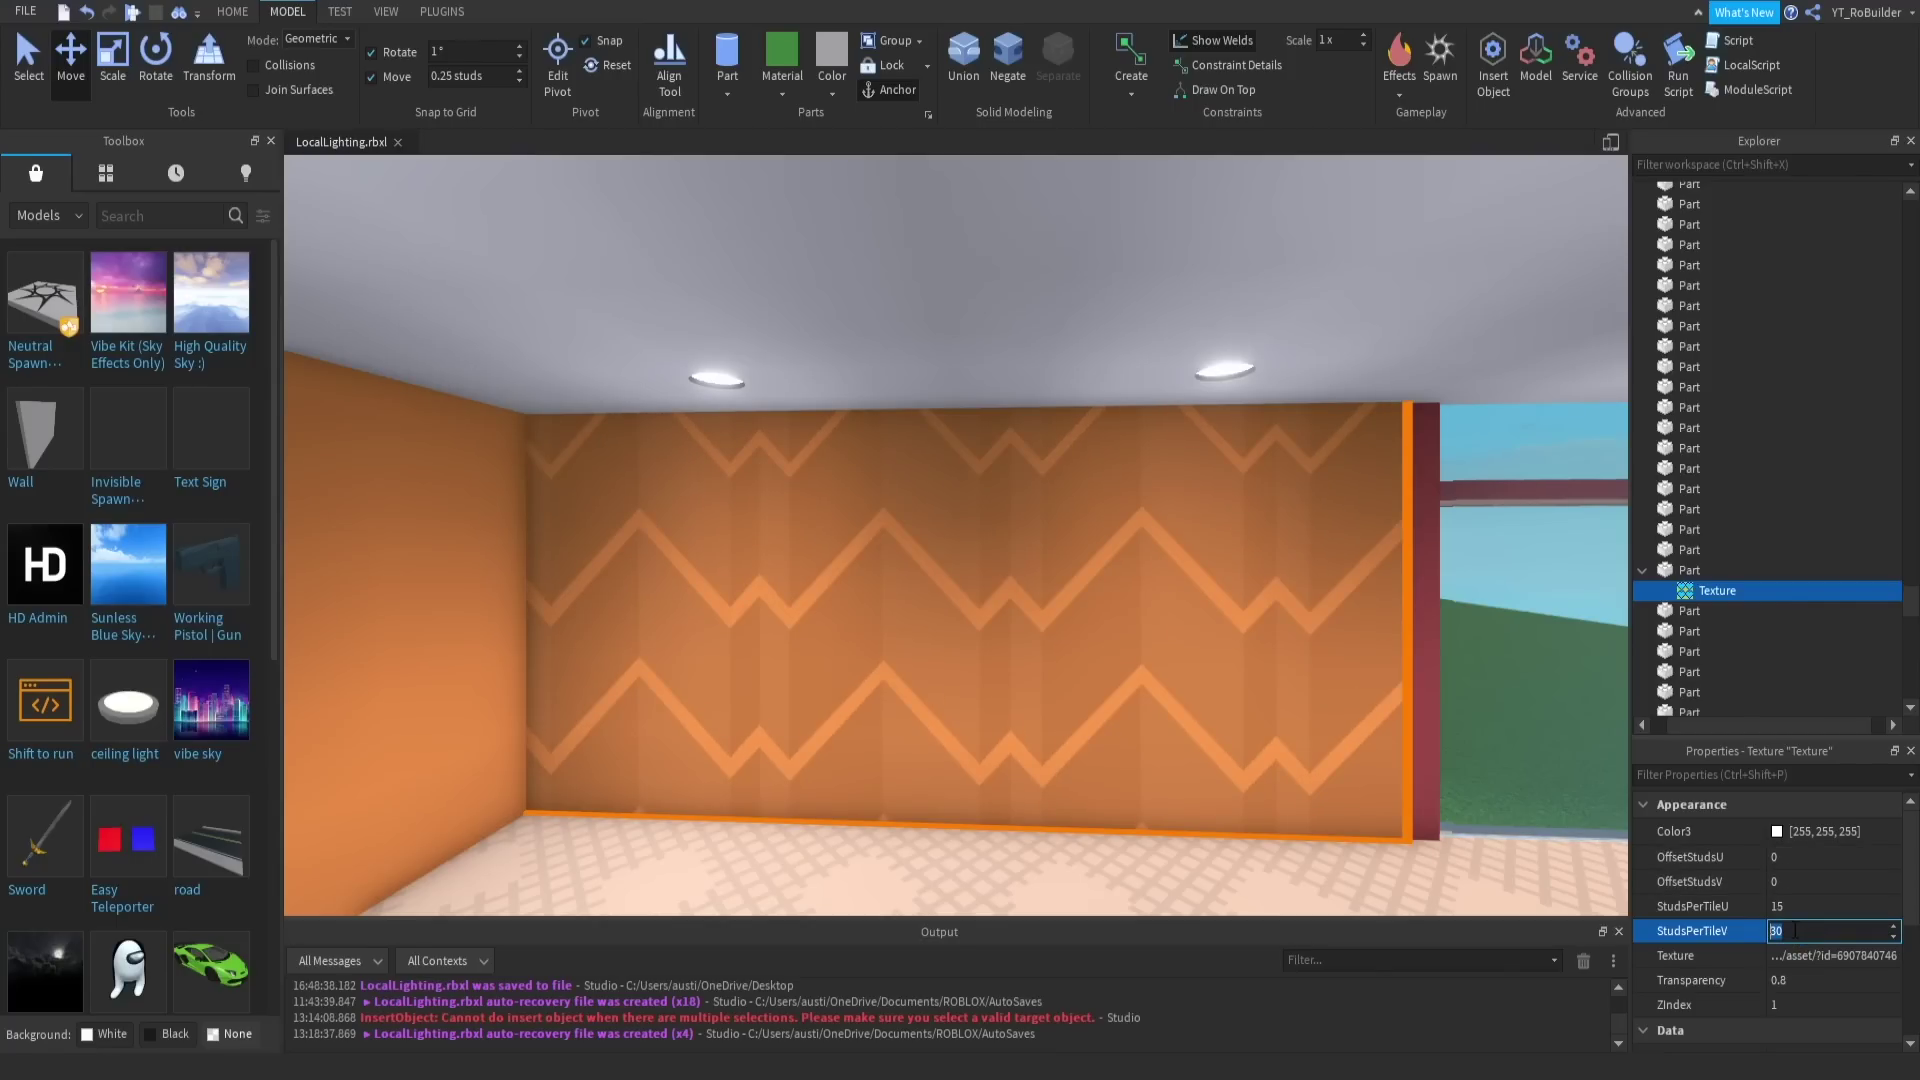
type("25")
key("Return")
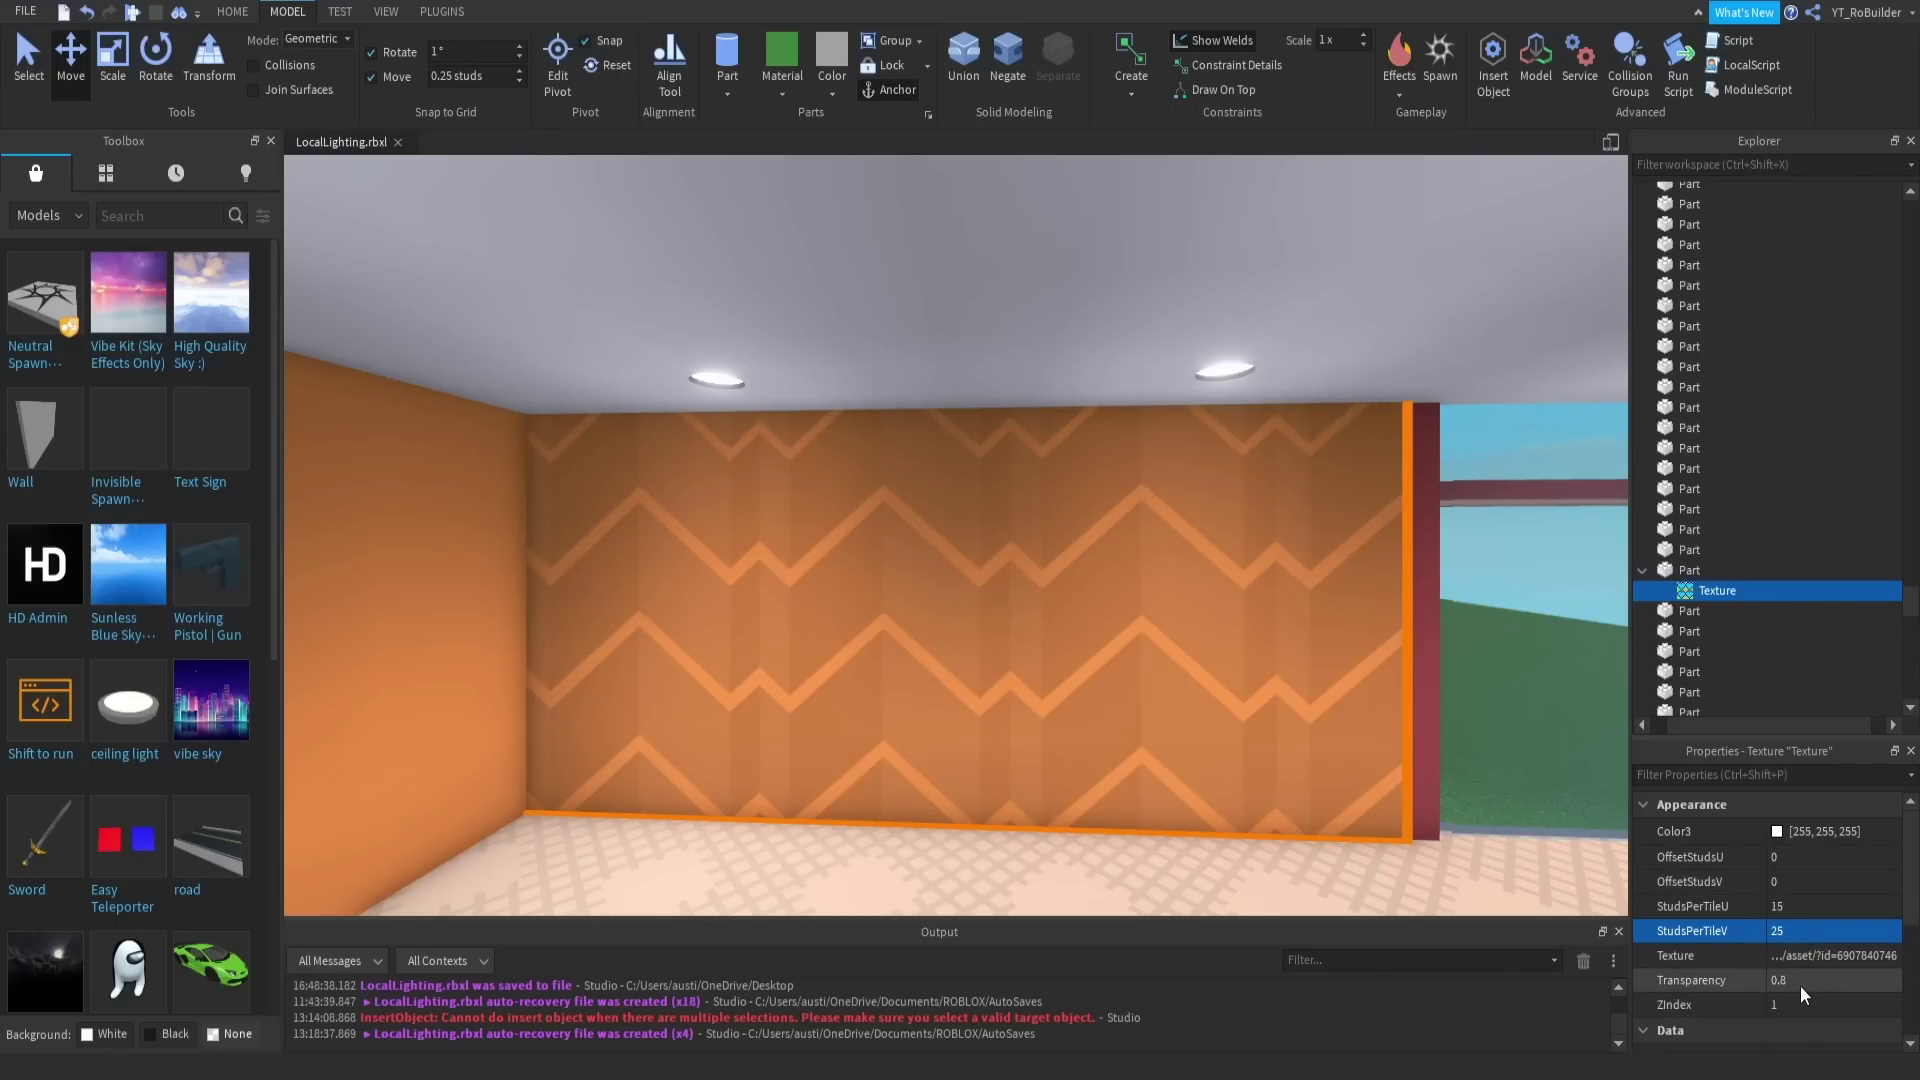
Step: Fade the wall's zigzag texture by raising its Transparency to 0.93
left_click(1800, 982)
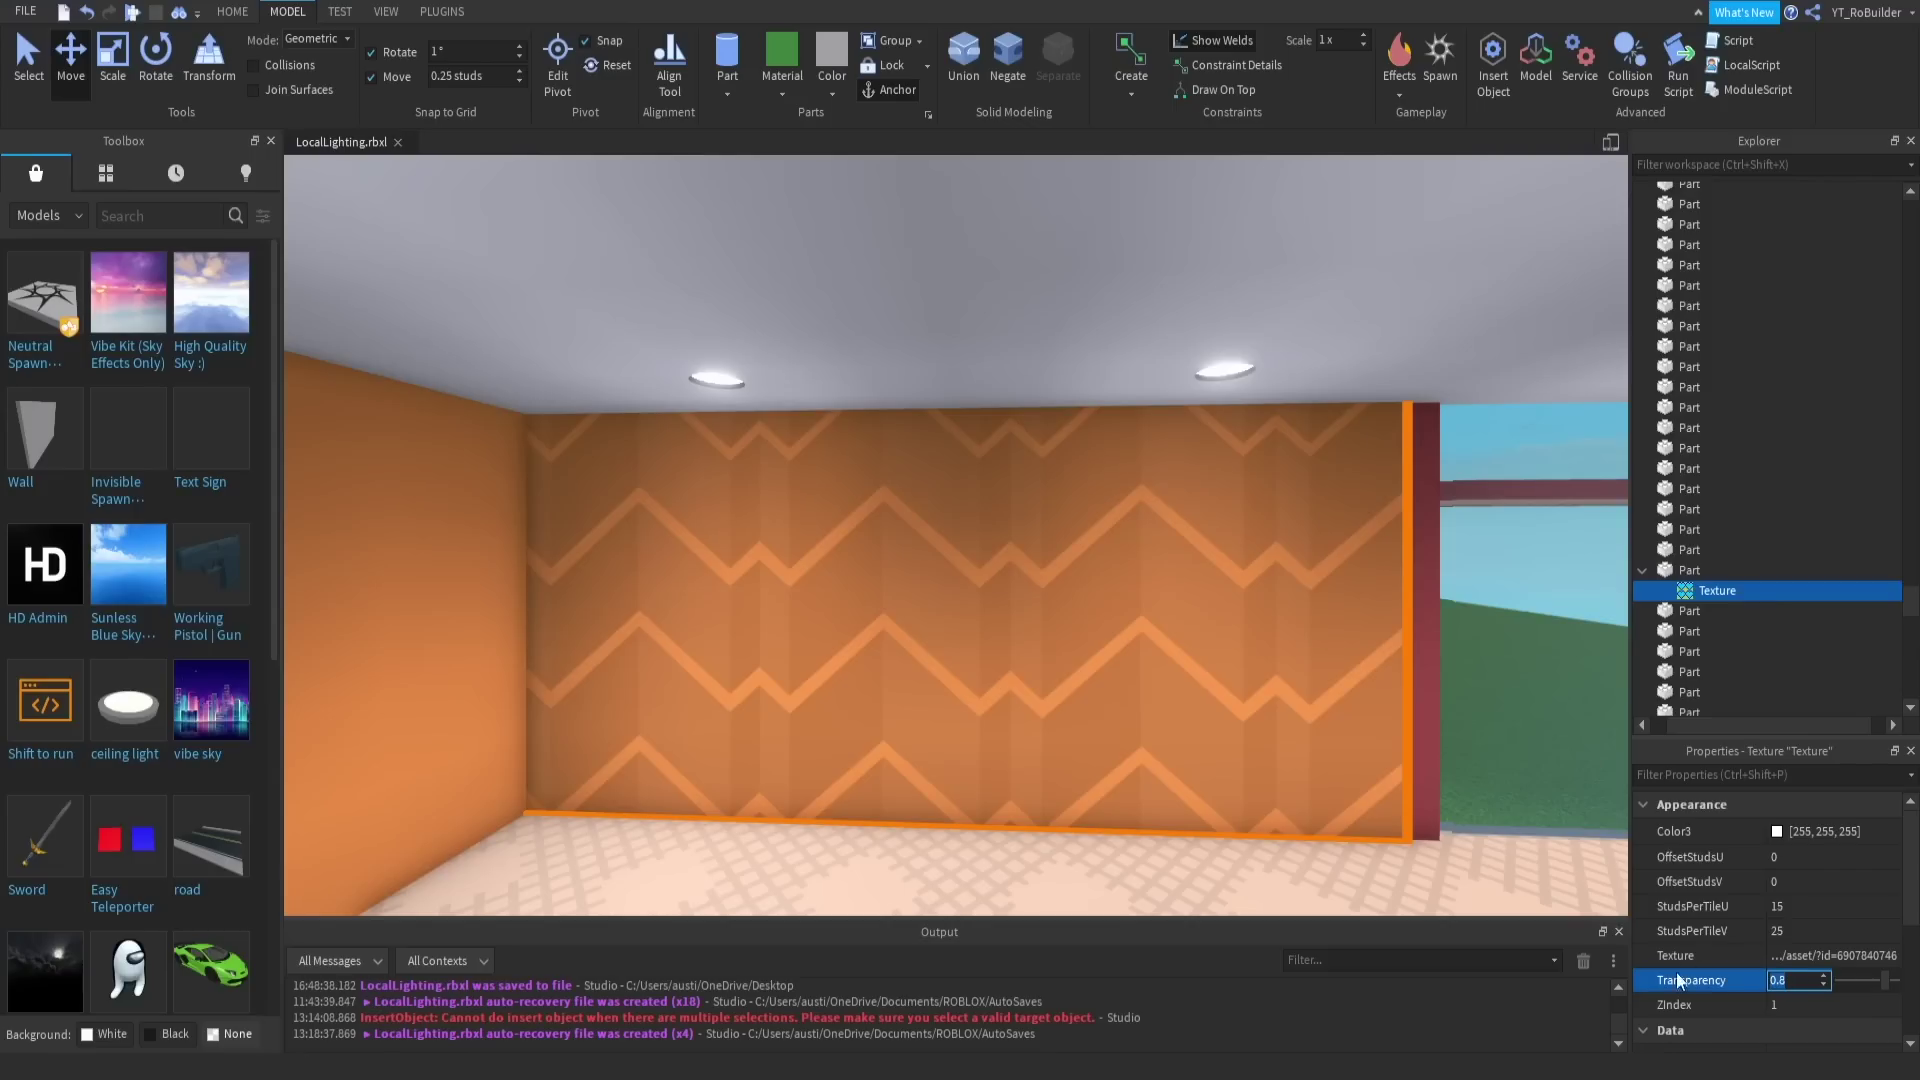
type(".95")
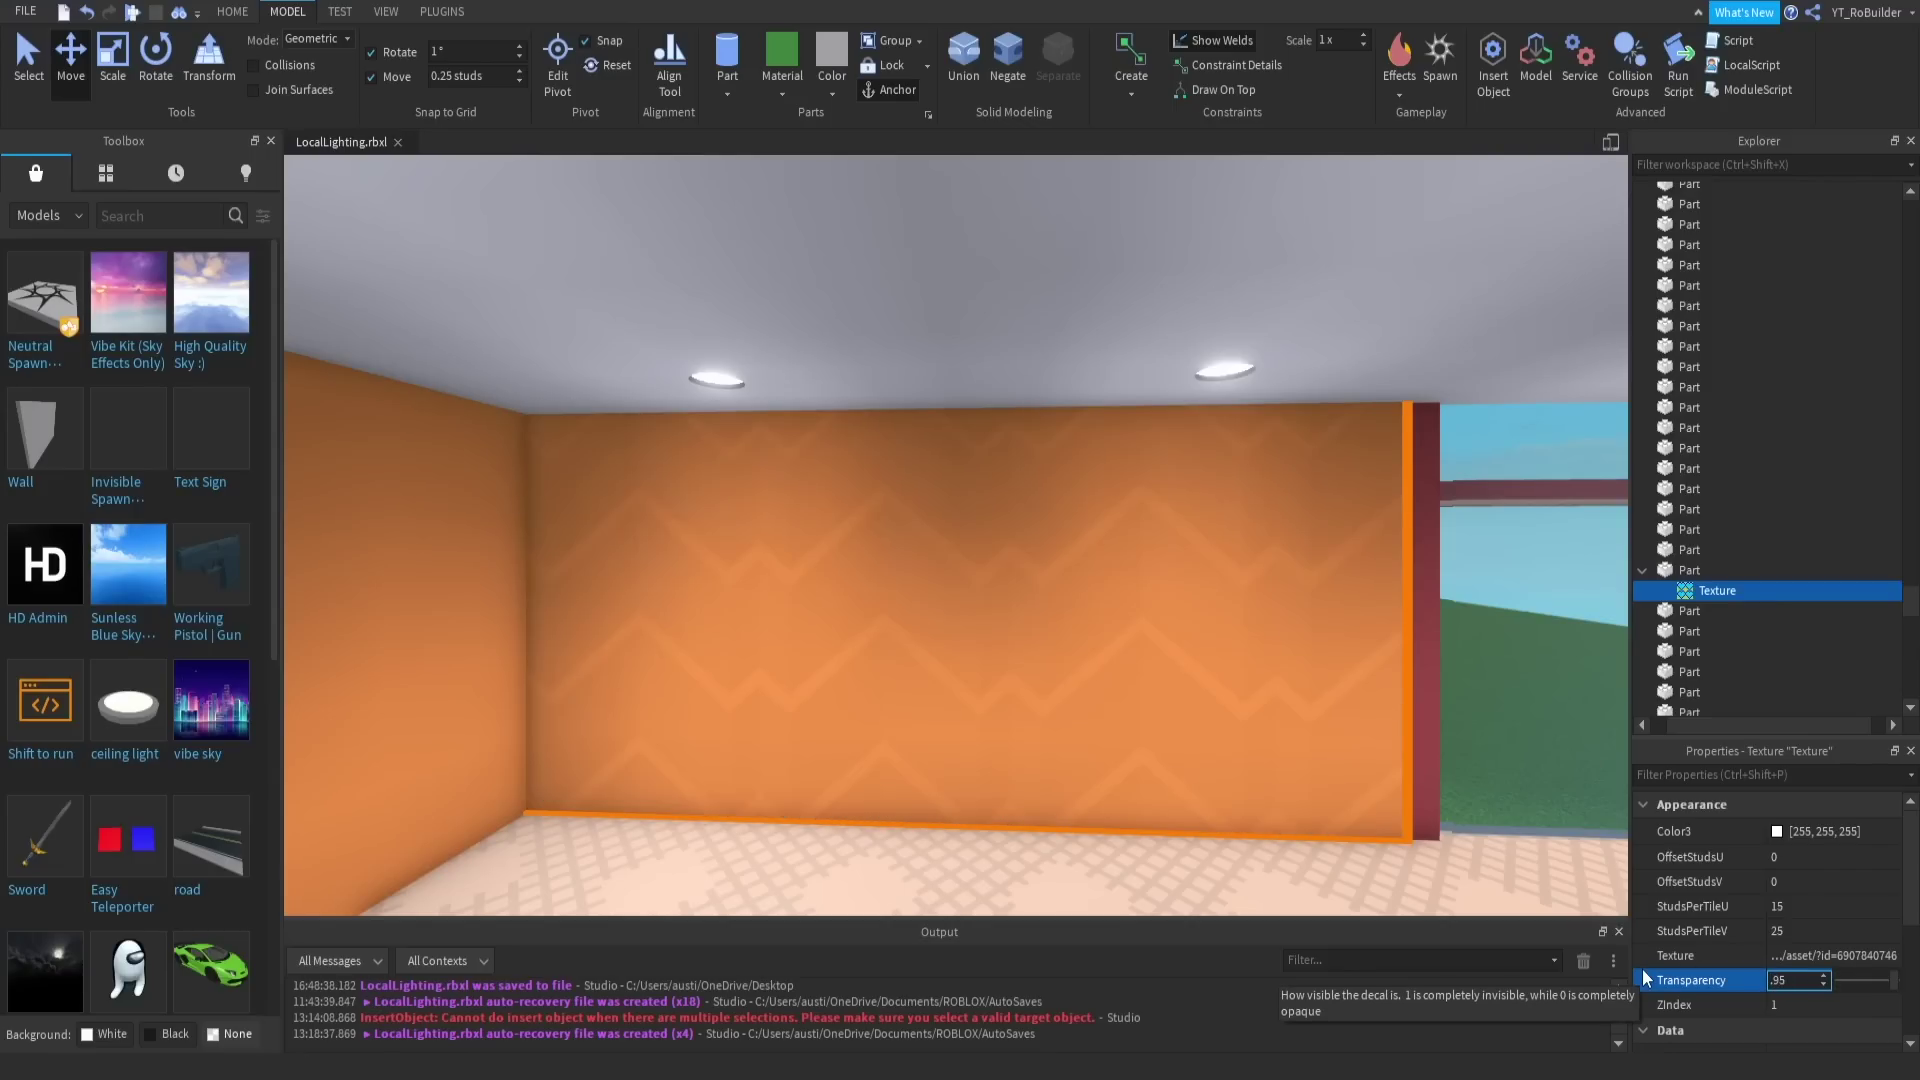
key("Return")
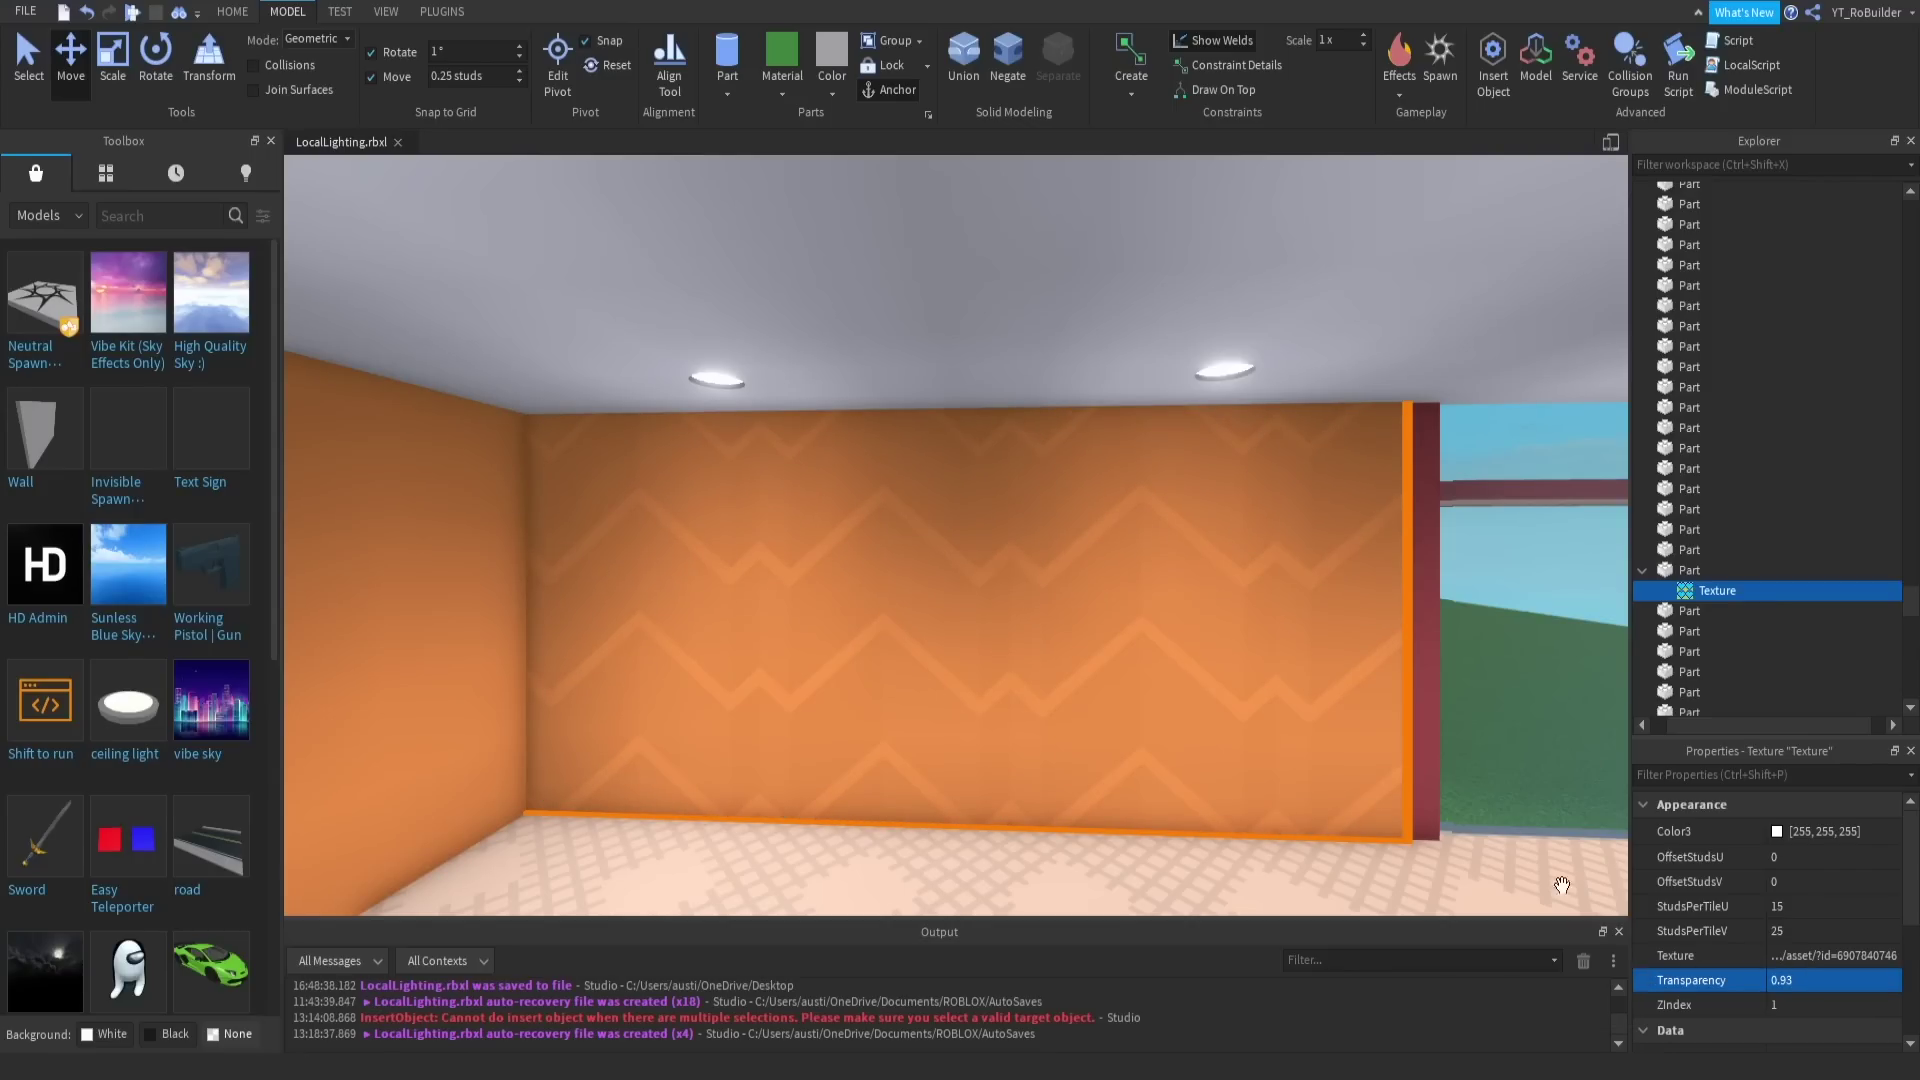
Step: Copy the faded zigzag texture onto the opposite orange side wall and set its Face to Left
right_click_drag(1241, 656, 1350, 624)
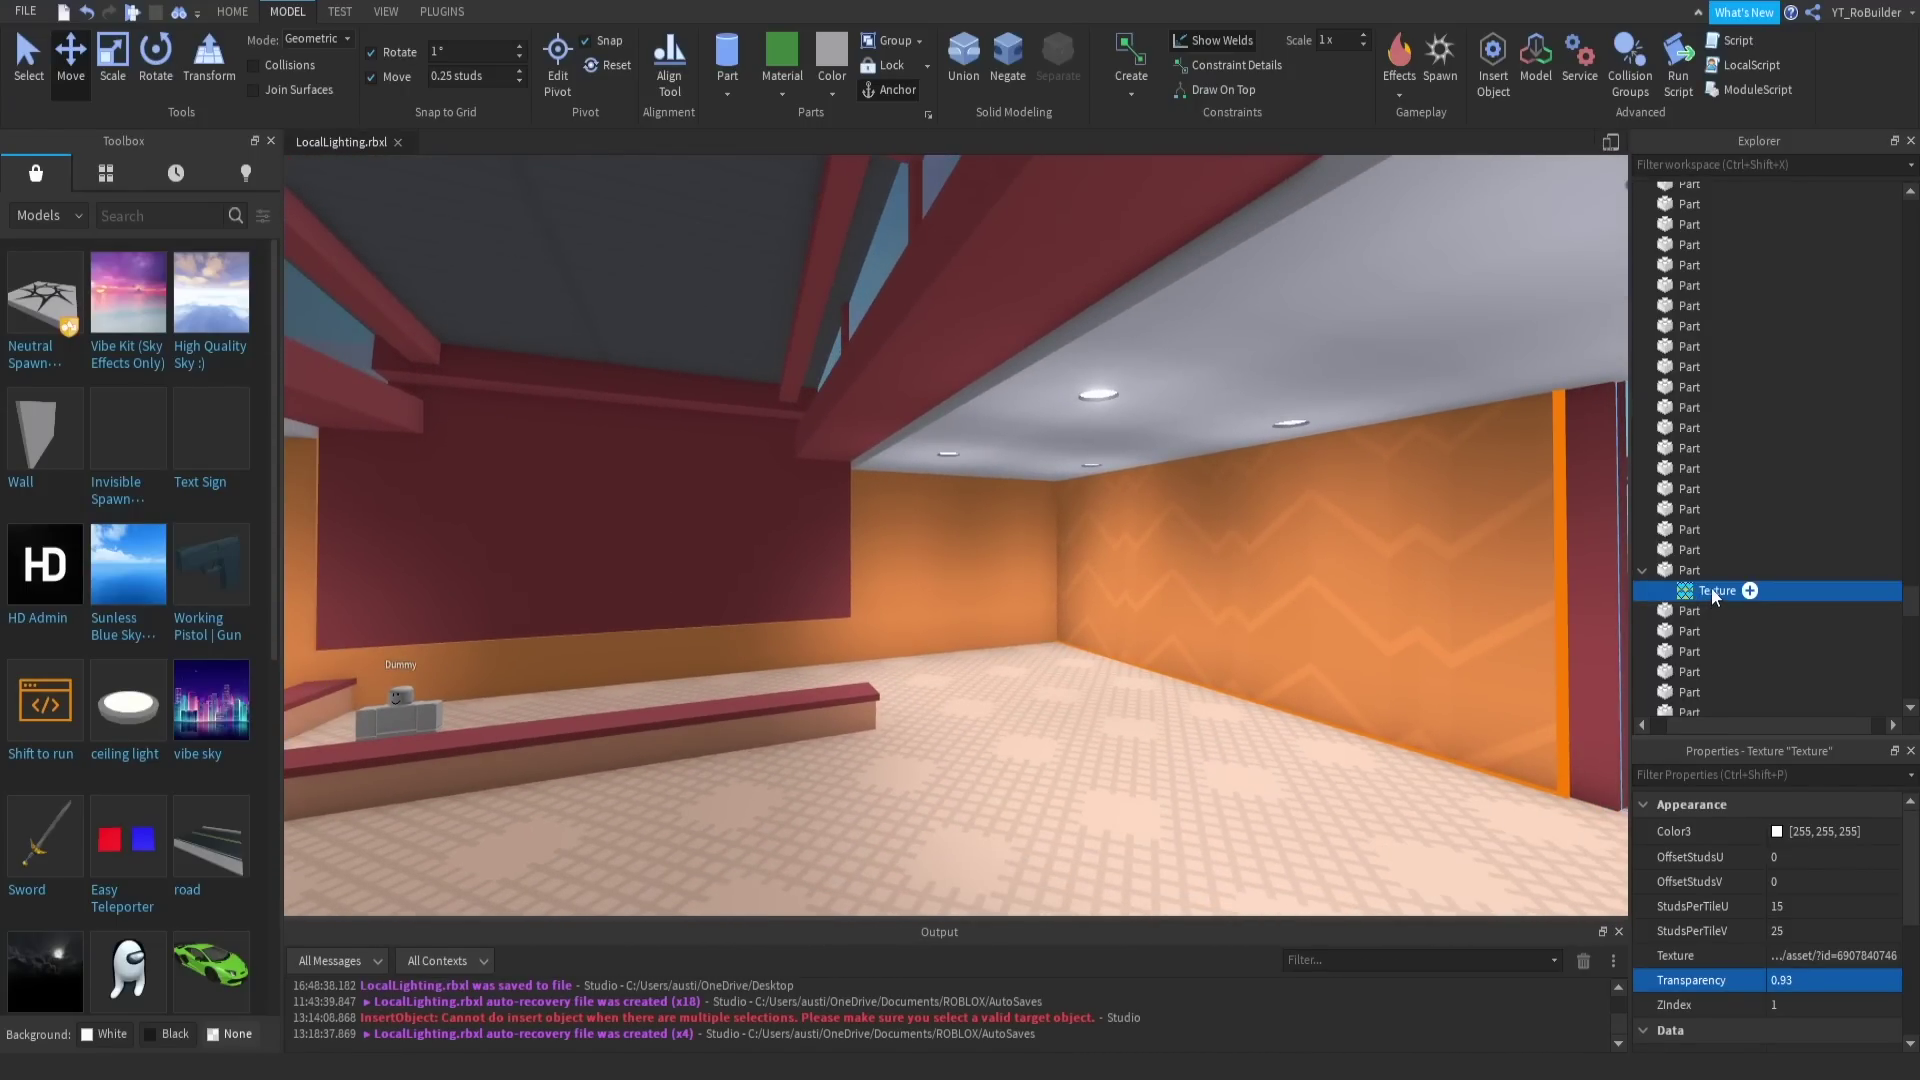
right_click_drag(1451, 589, 1350, 591)
right_click(1714, 631)
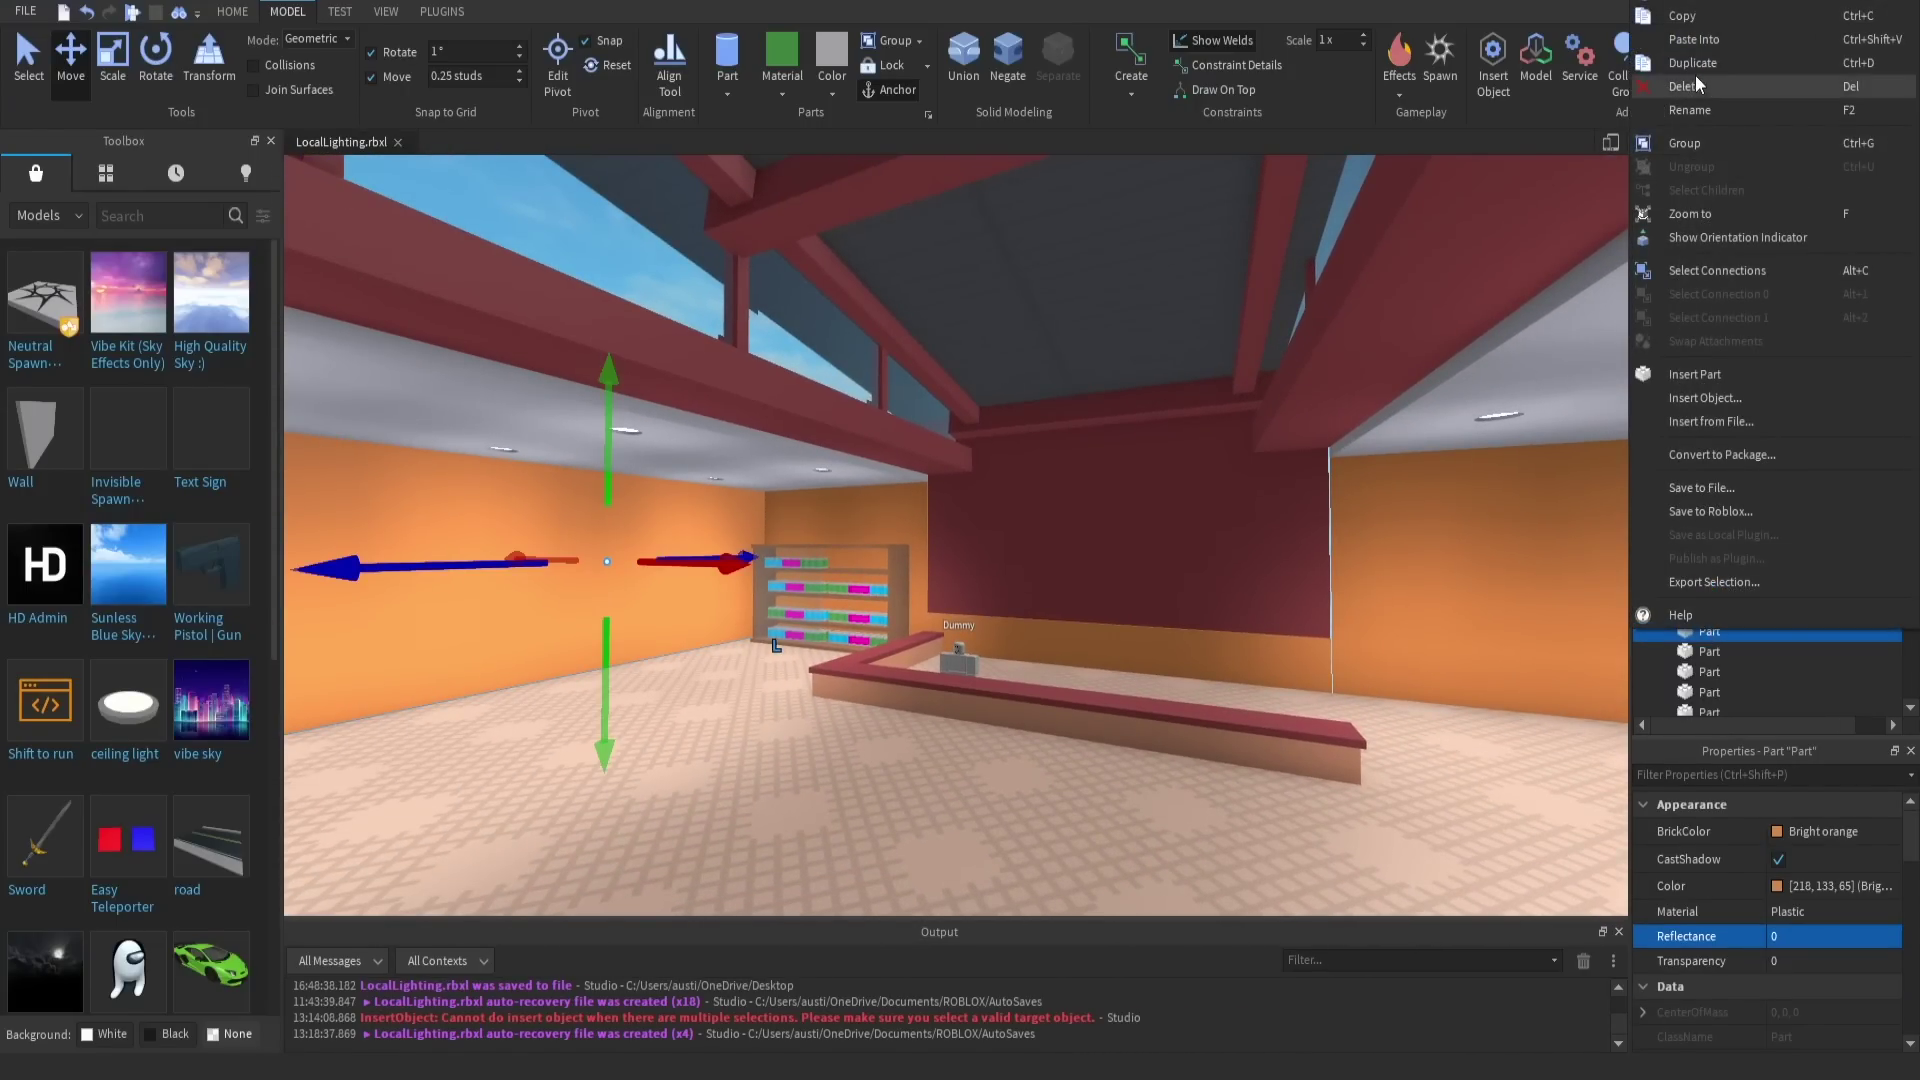
left_click(1698, 45)
key("ctrl+shift+v")
scroll(1840, 870, "down", 5)
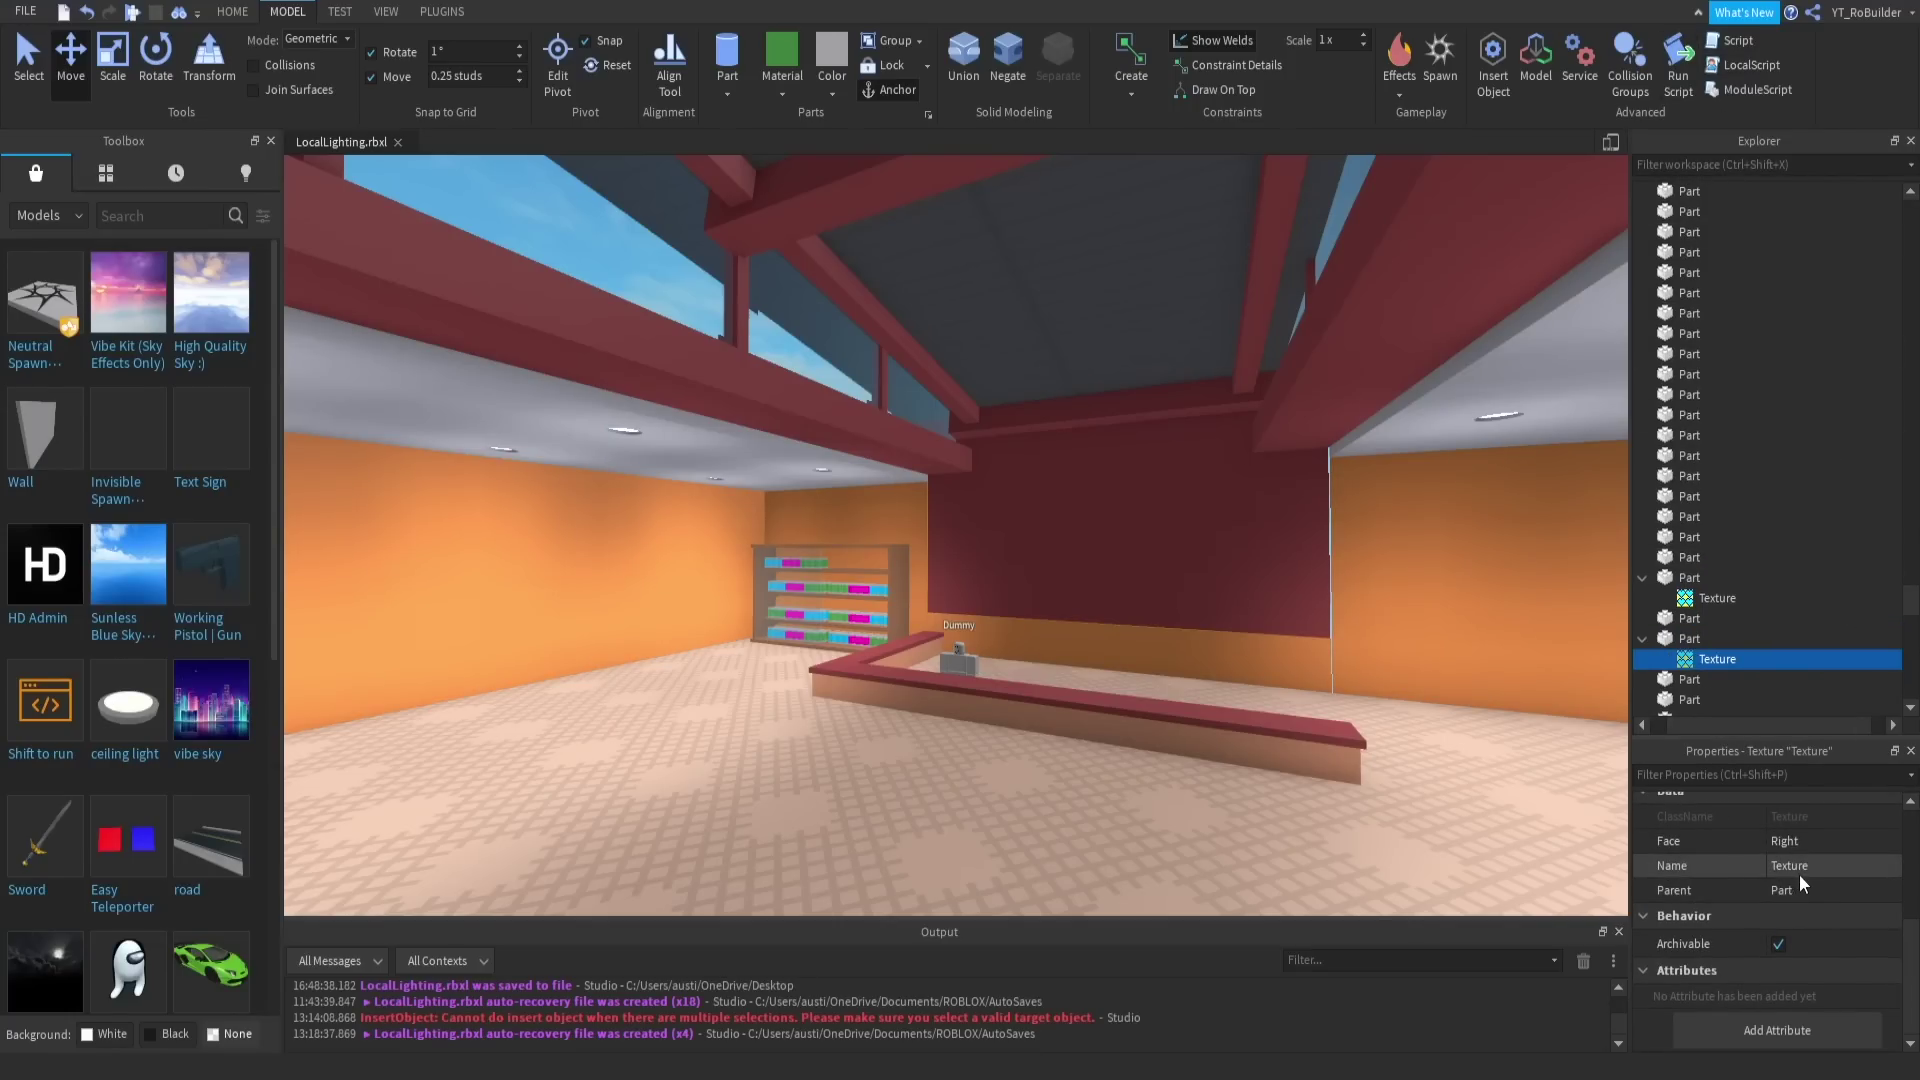
left_click(1808, 844)
left_click(1808, 844)
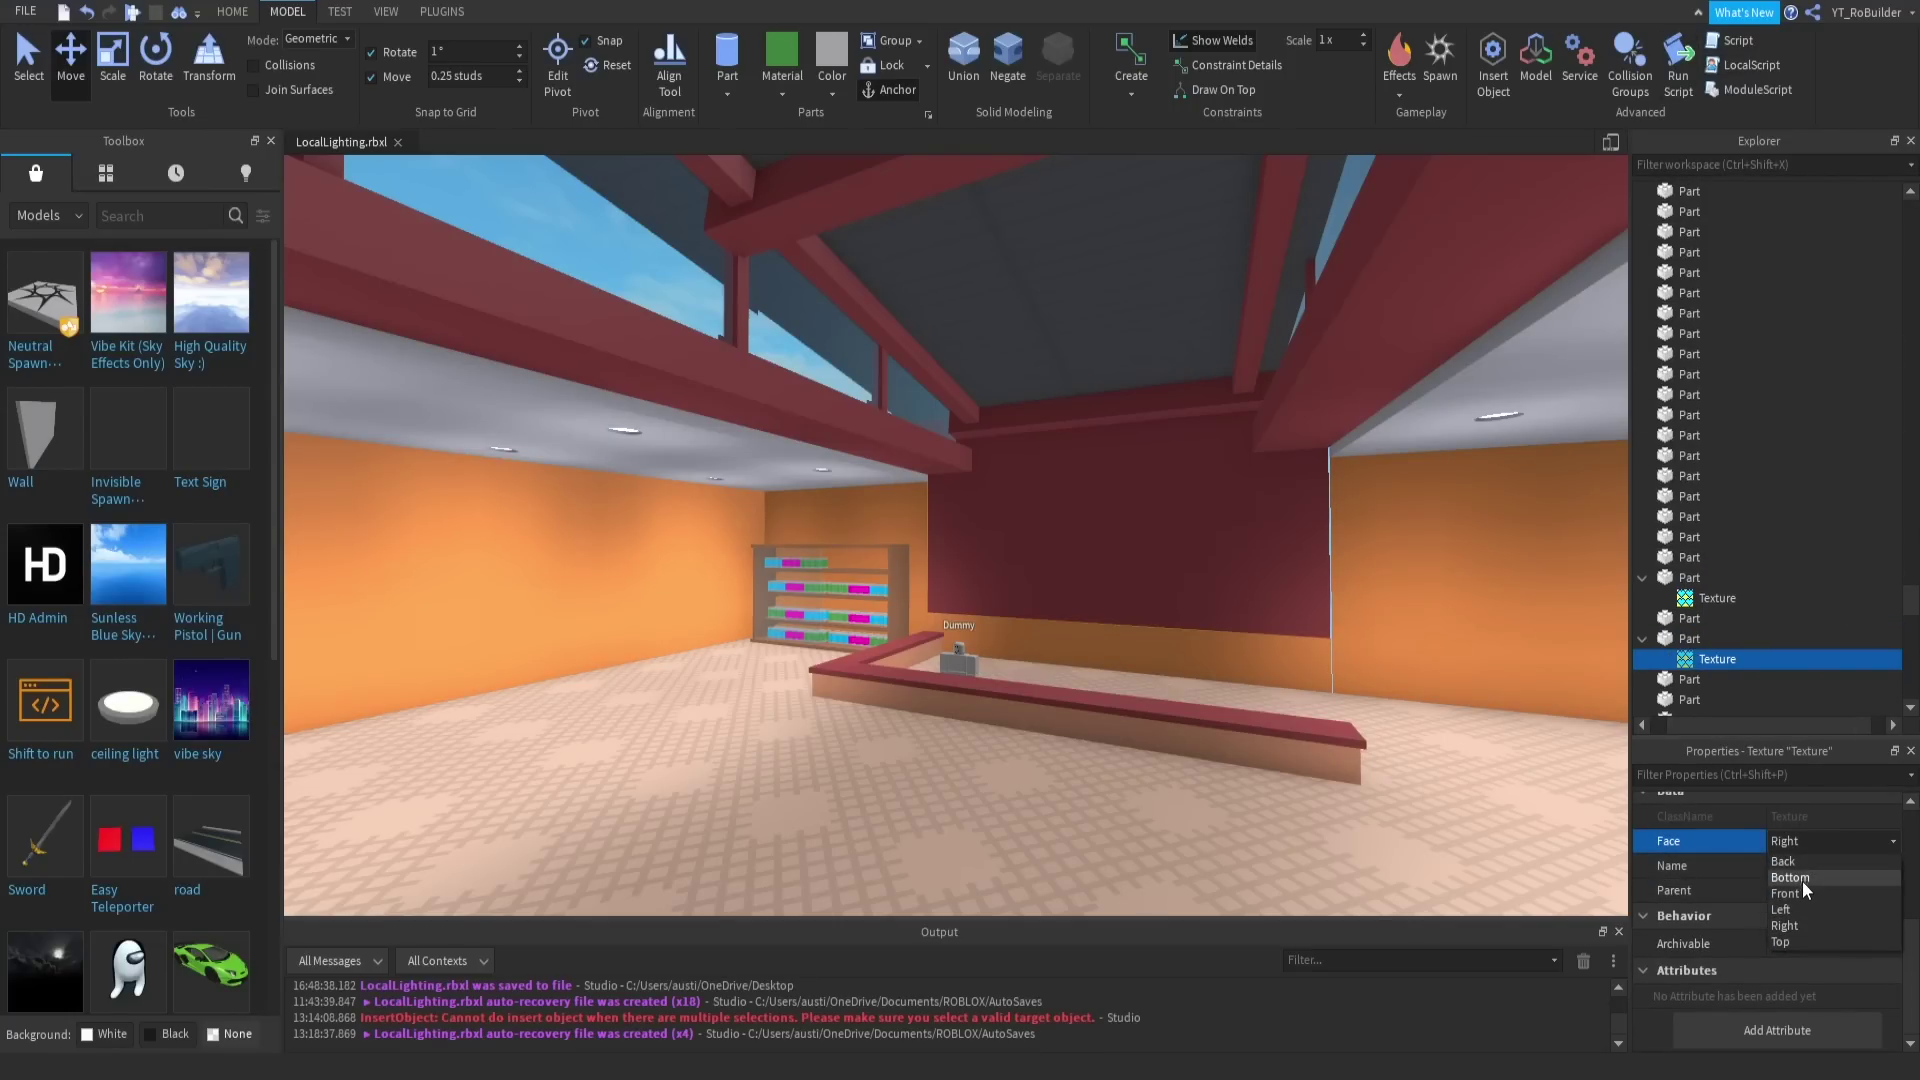
left_click(1798, 911)
Step: Paste the zigzag texture into the orange back wall strip below the dark red panel behind the counter
key("a")
right_click_drag(1273, 741, 1172, 648)
scroll(1172, 648, "down", 6)
scroll(1173, 648, "up", 5)
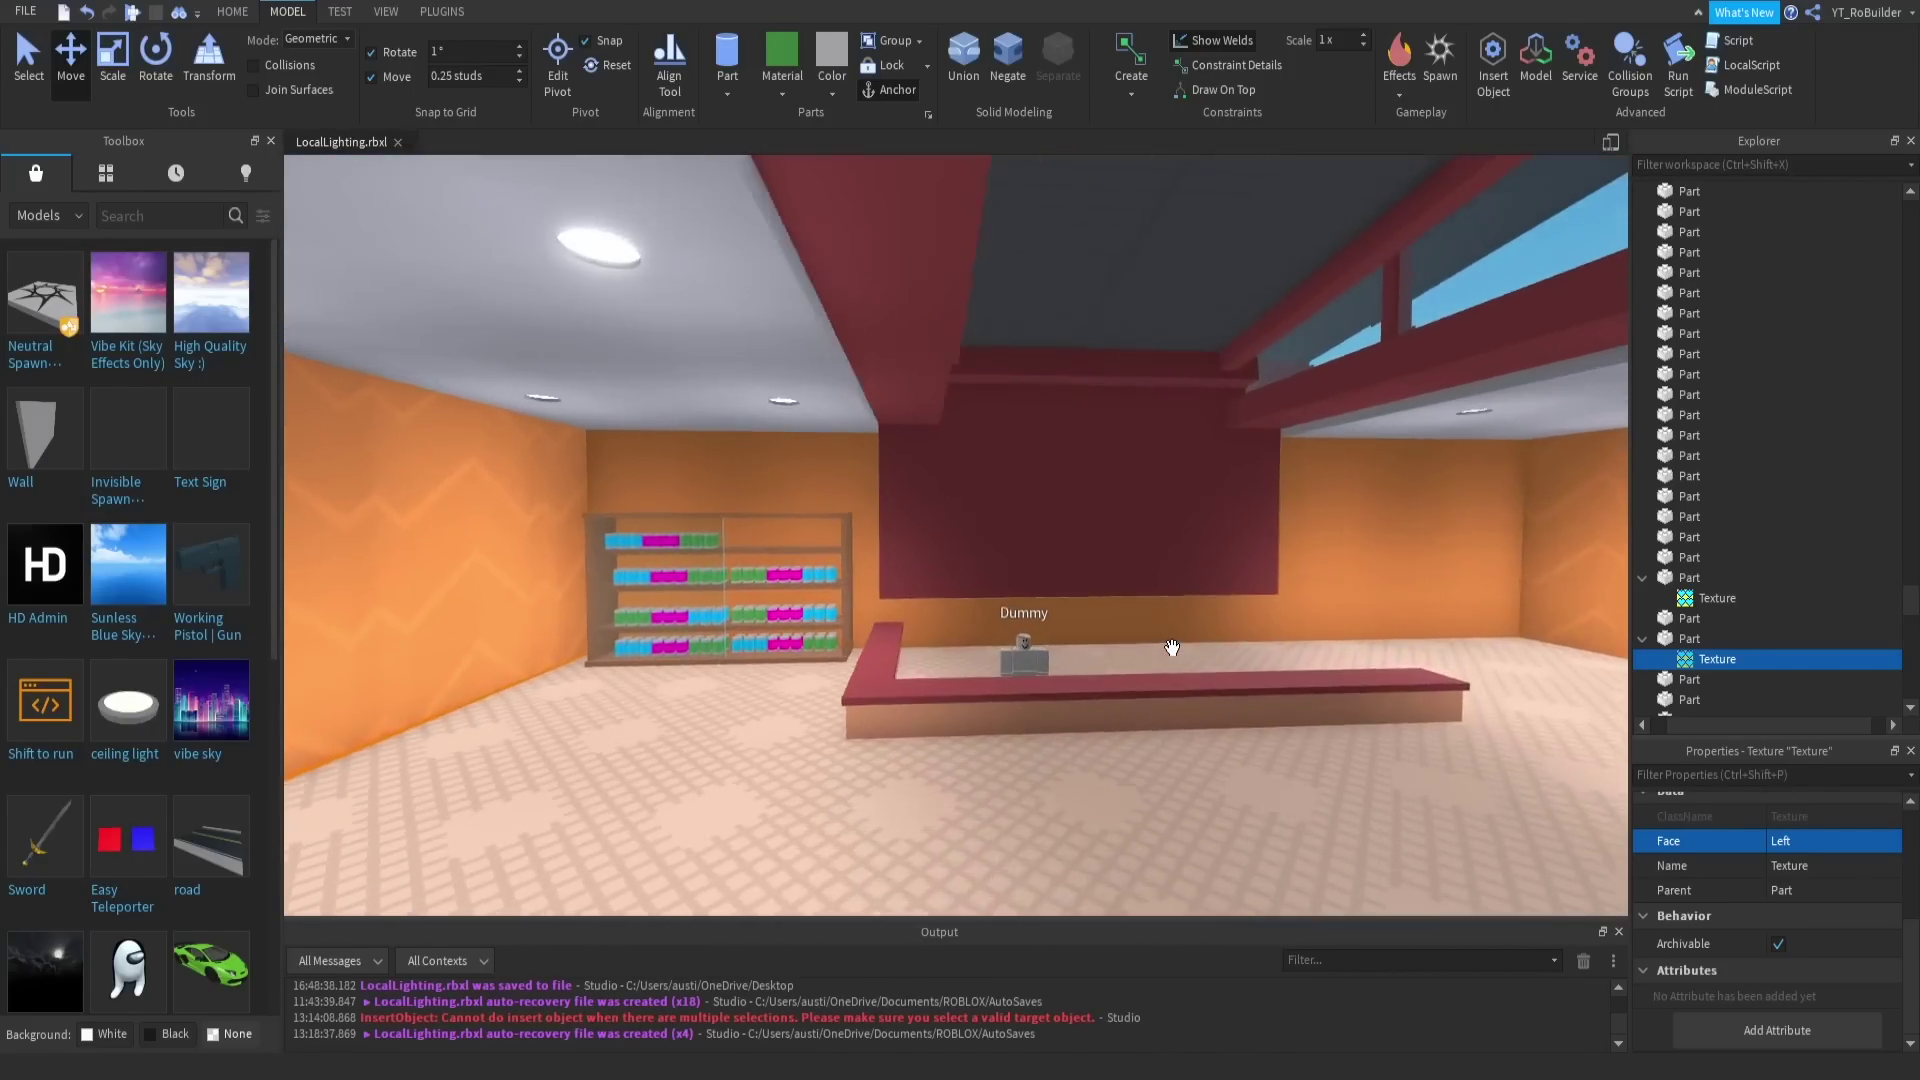
left_click(1173, 630)
key("d")
key("w")
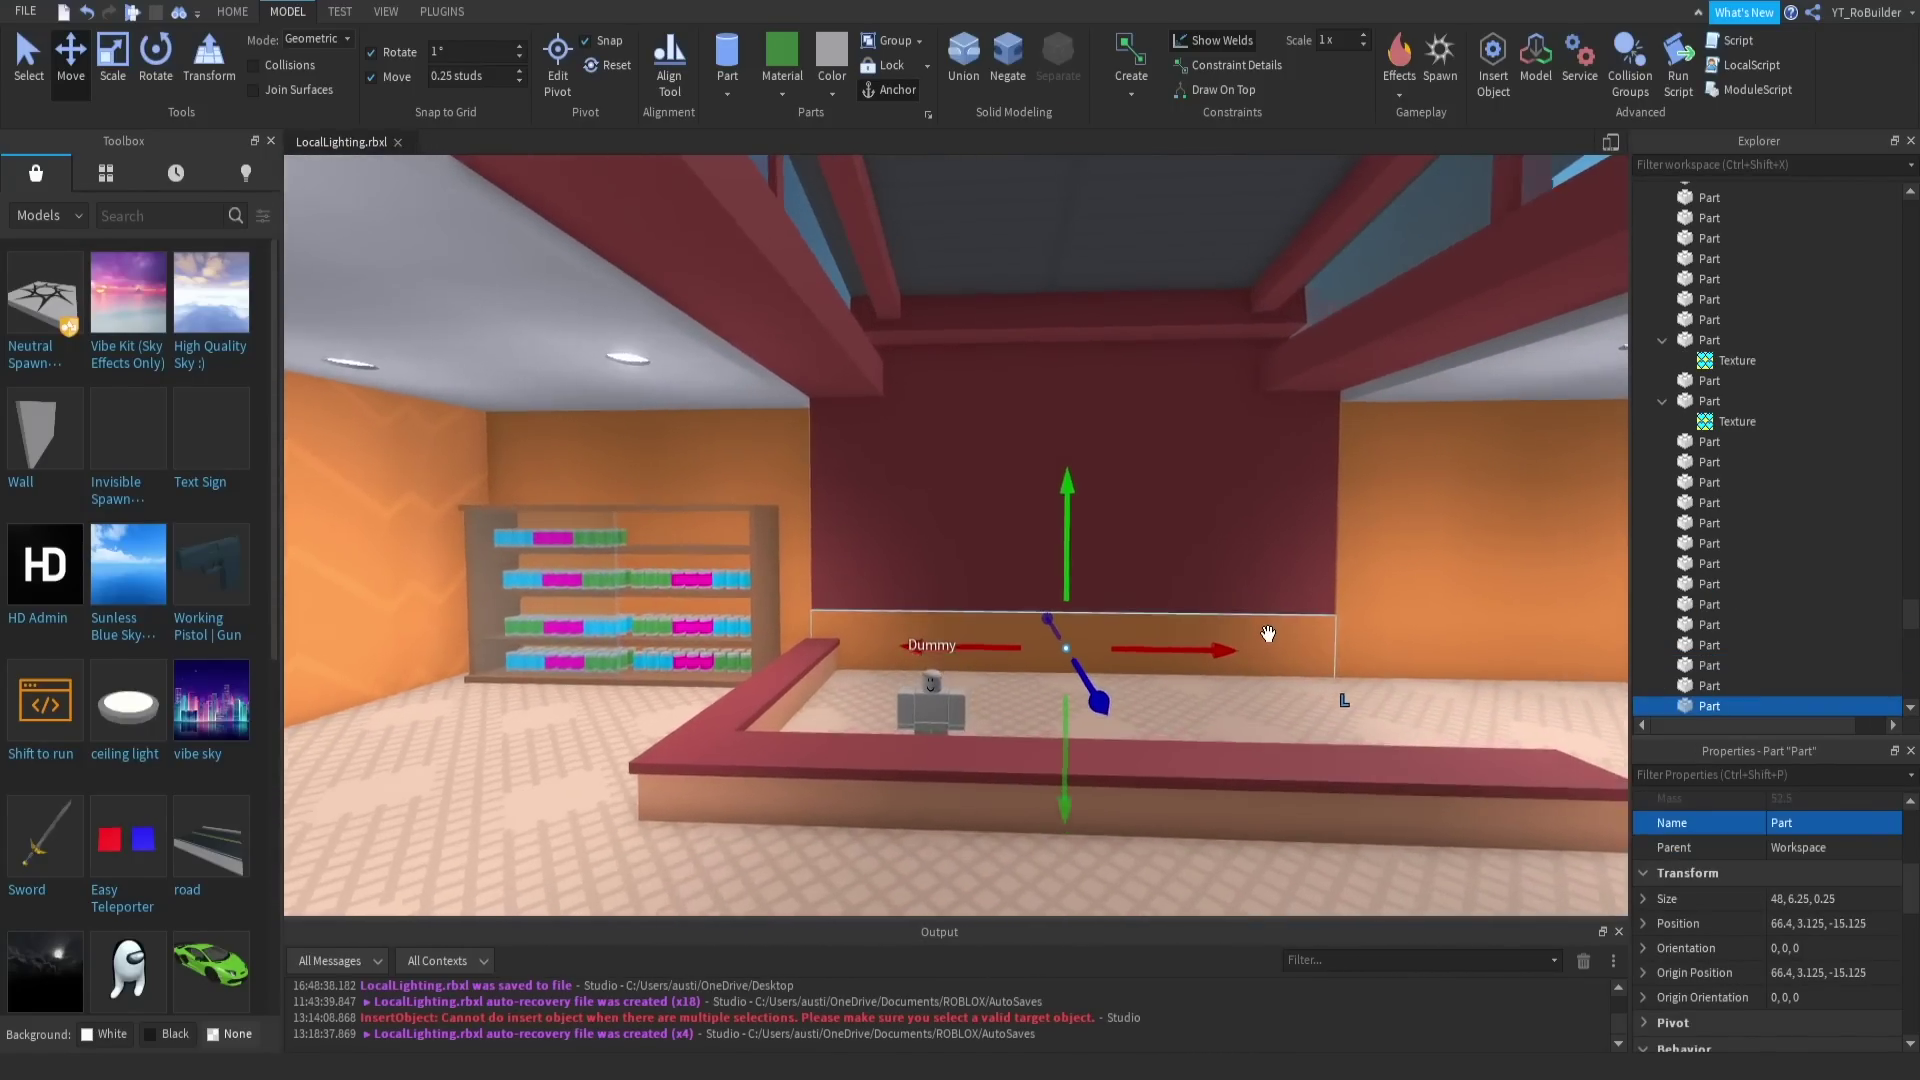
right_click_drag(1264, 639, 1264, 637)
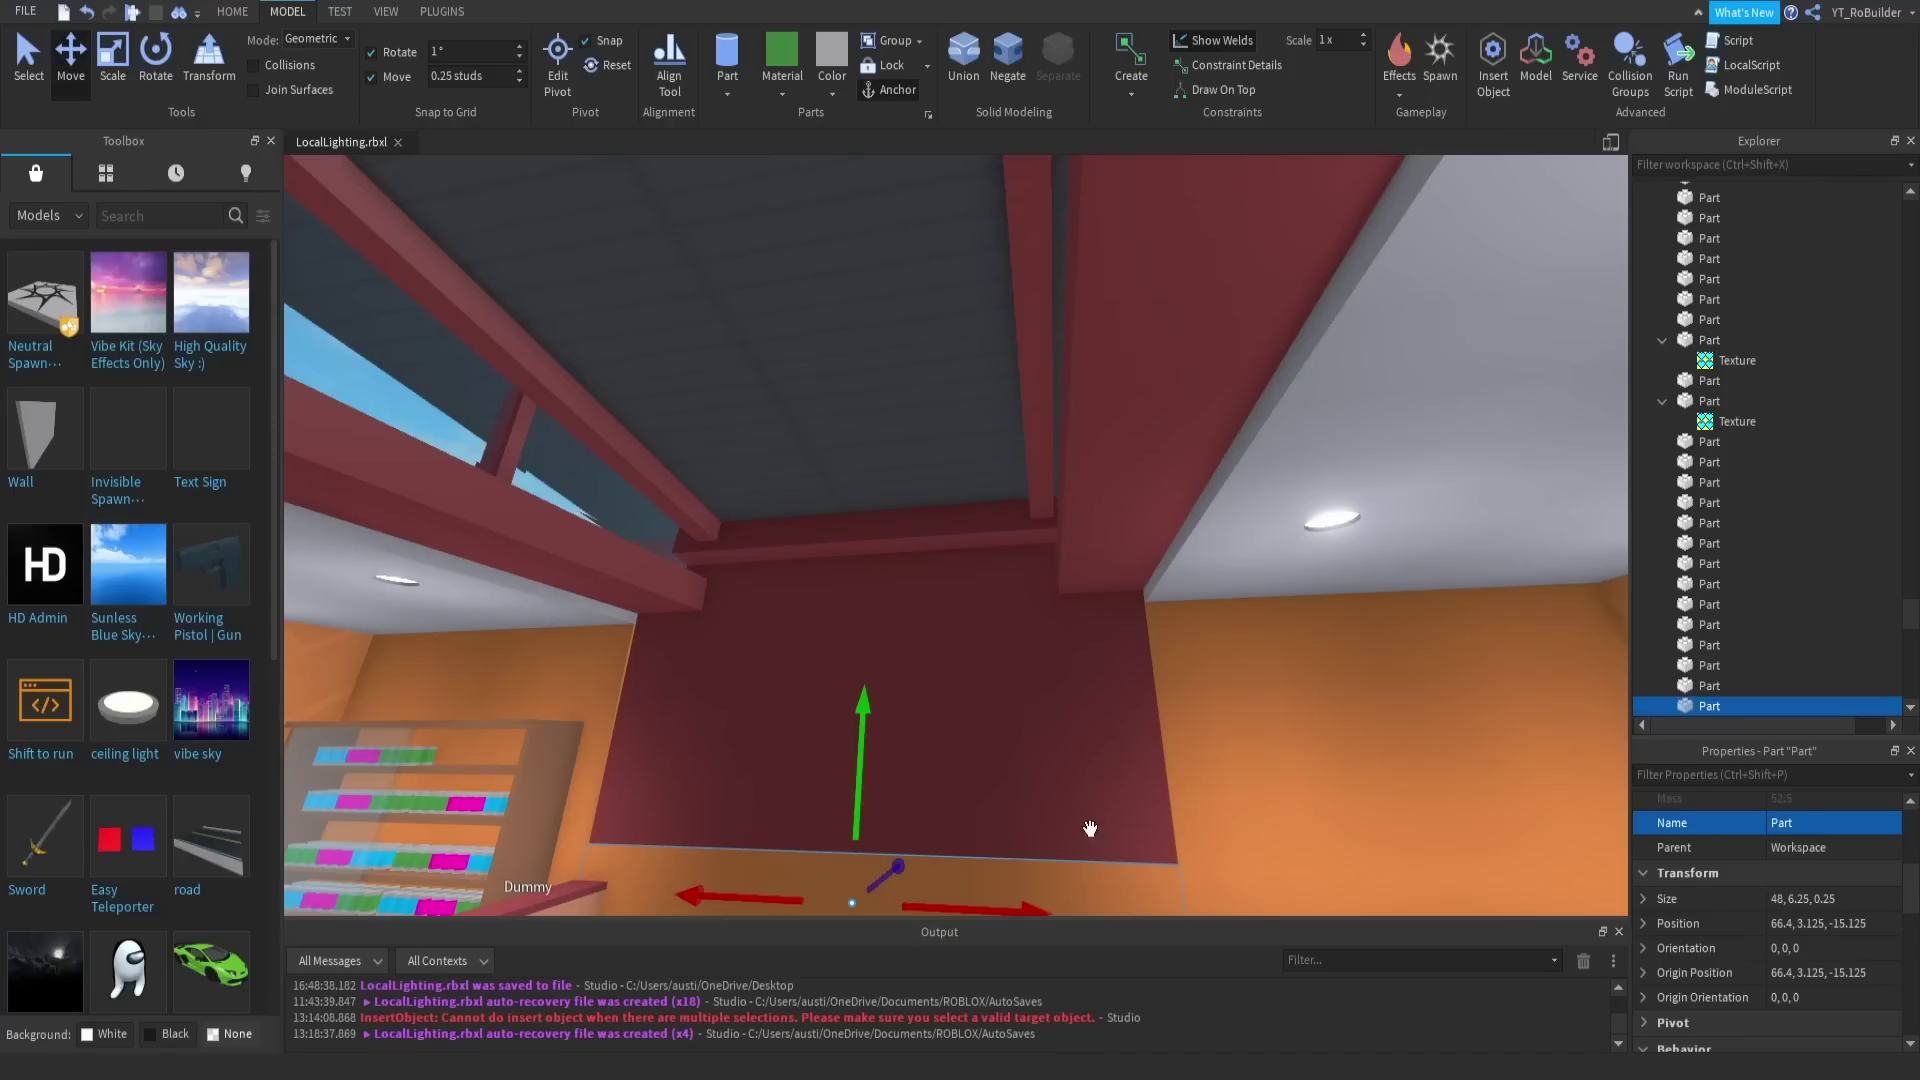
right_click_drag(1134, 688, 1134, 690)
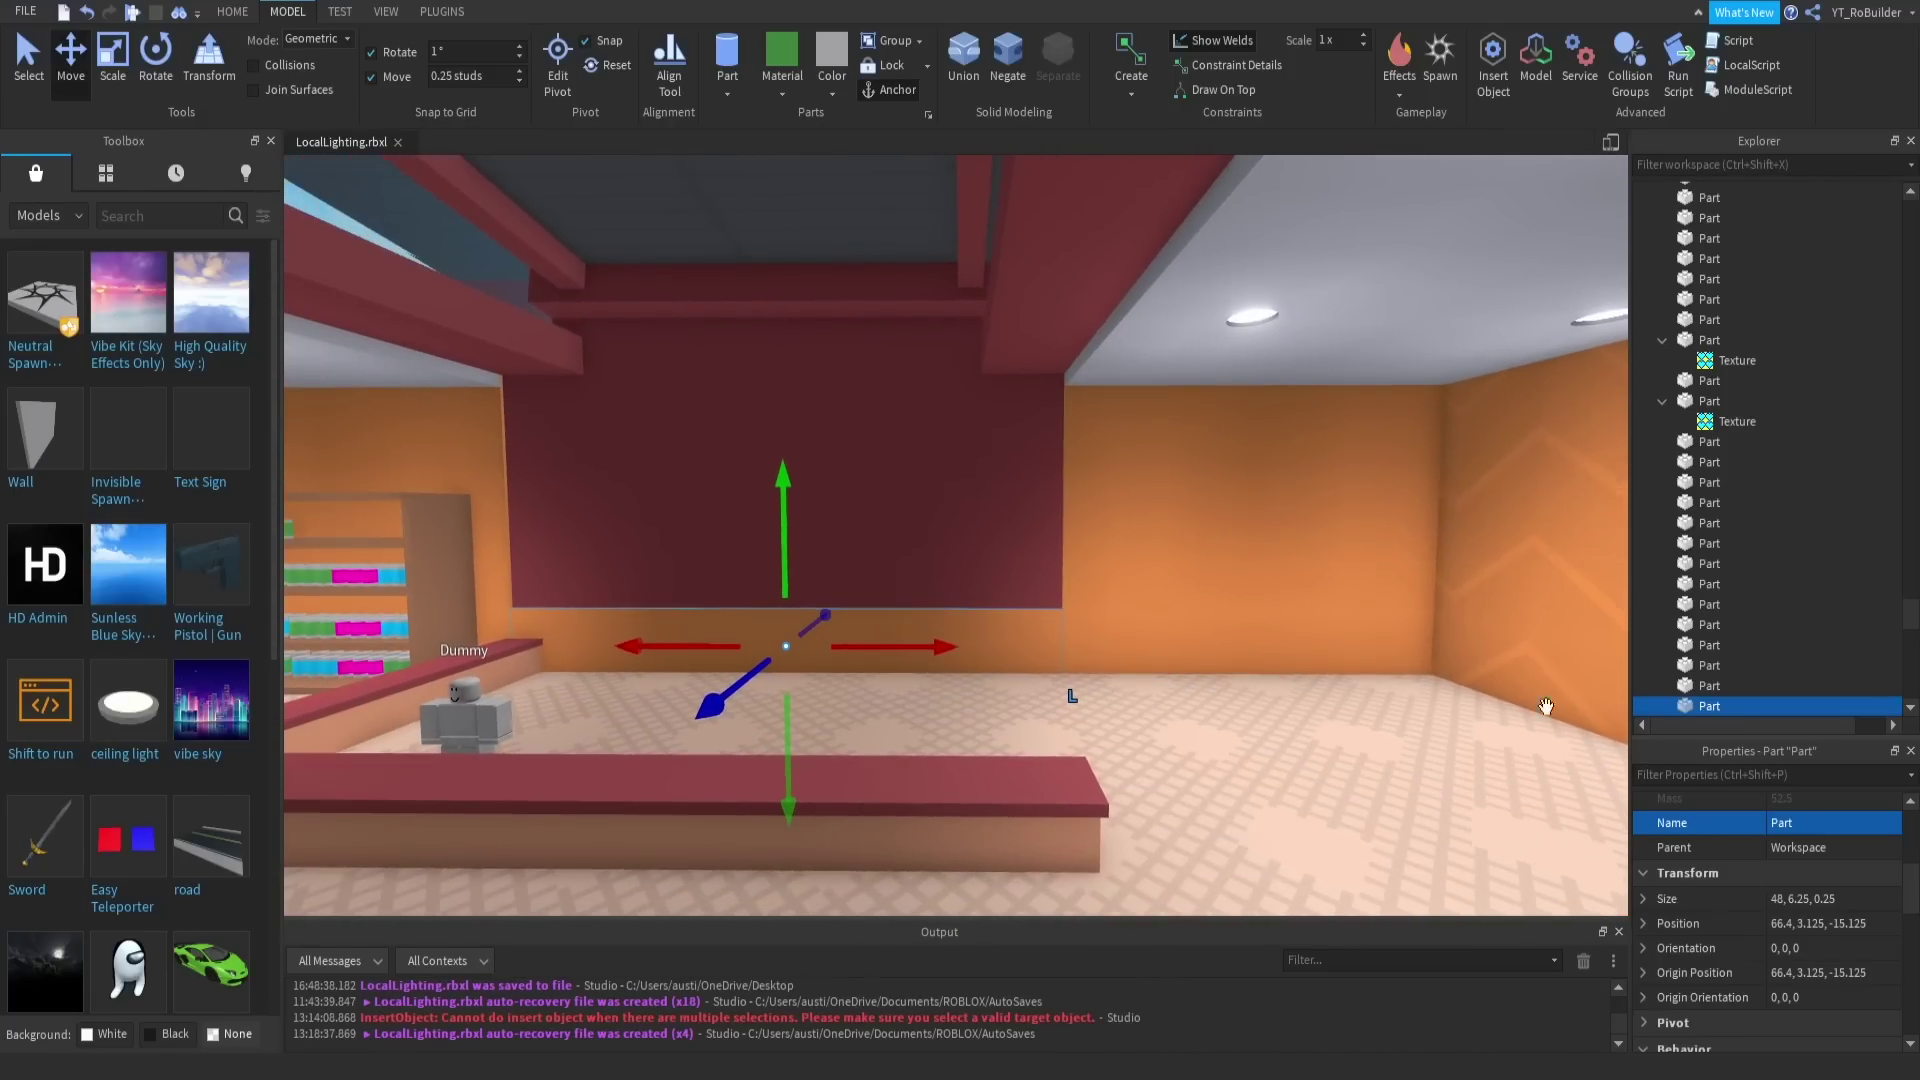
right_click(1708, 706)
left_click(1704, 113)
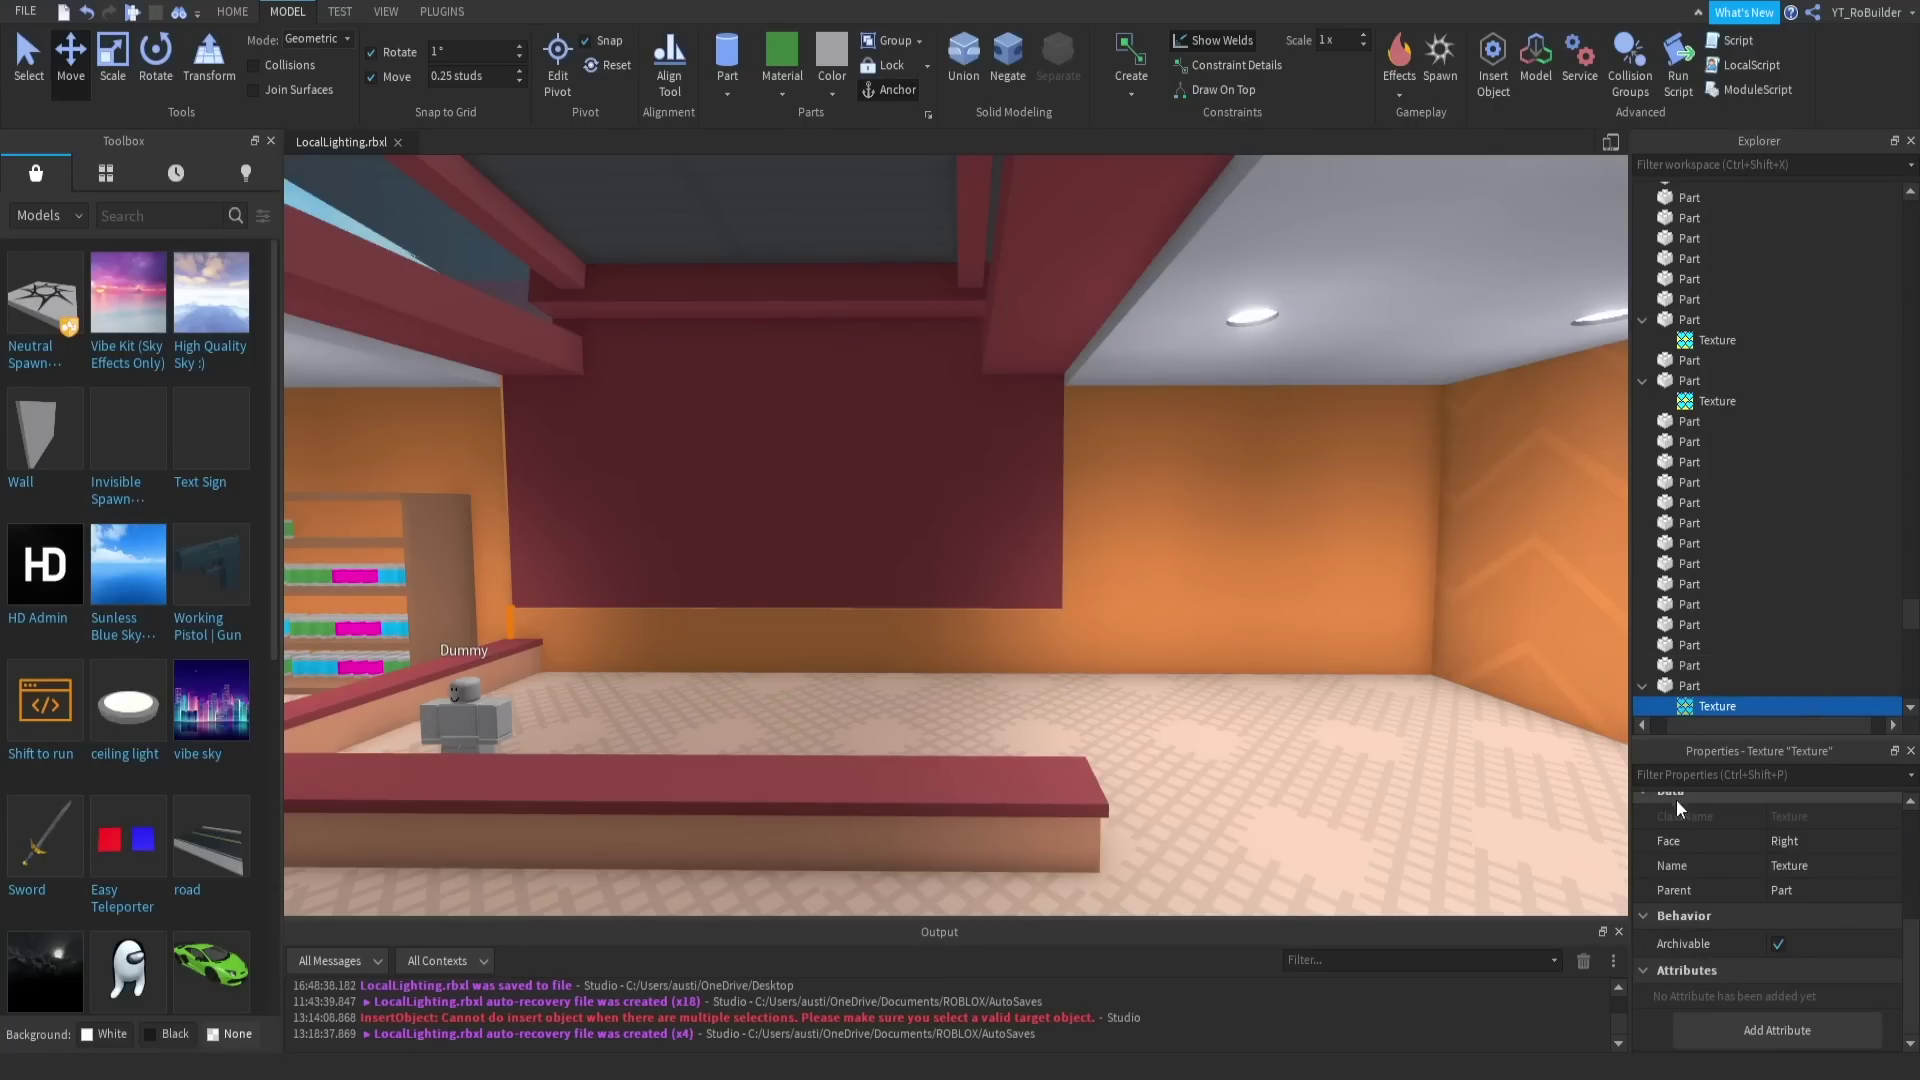
Step: Set the Face of the back wall strip's zigzag texture to Front
left_click(1806, 842)
left_click(1804, 843)
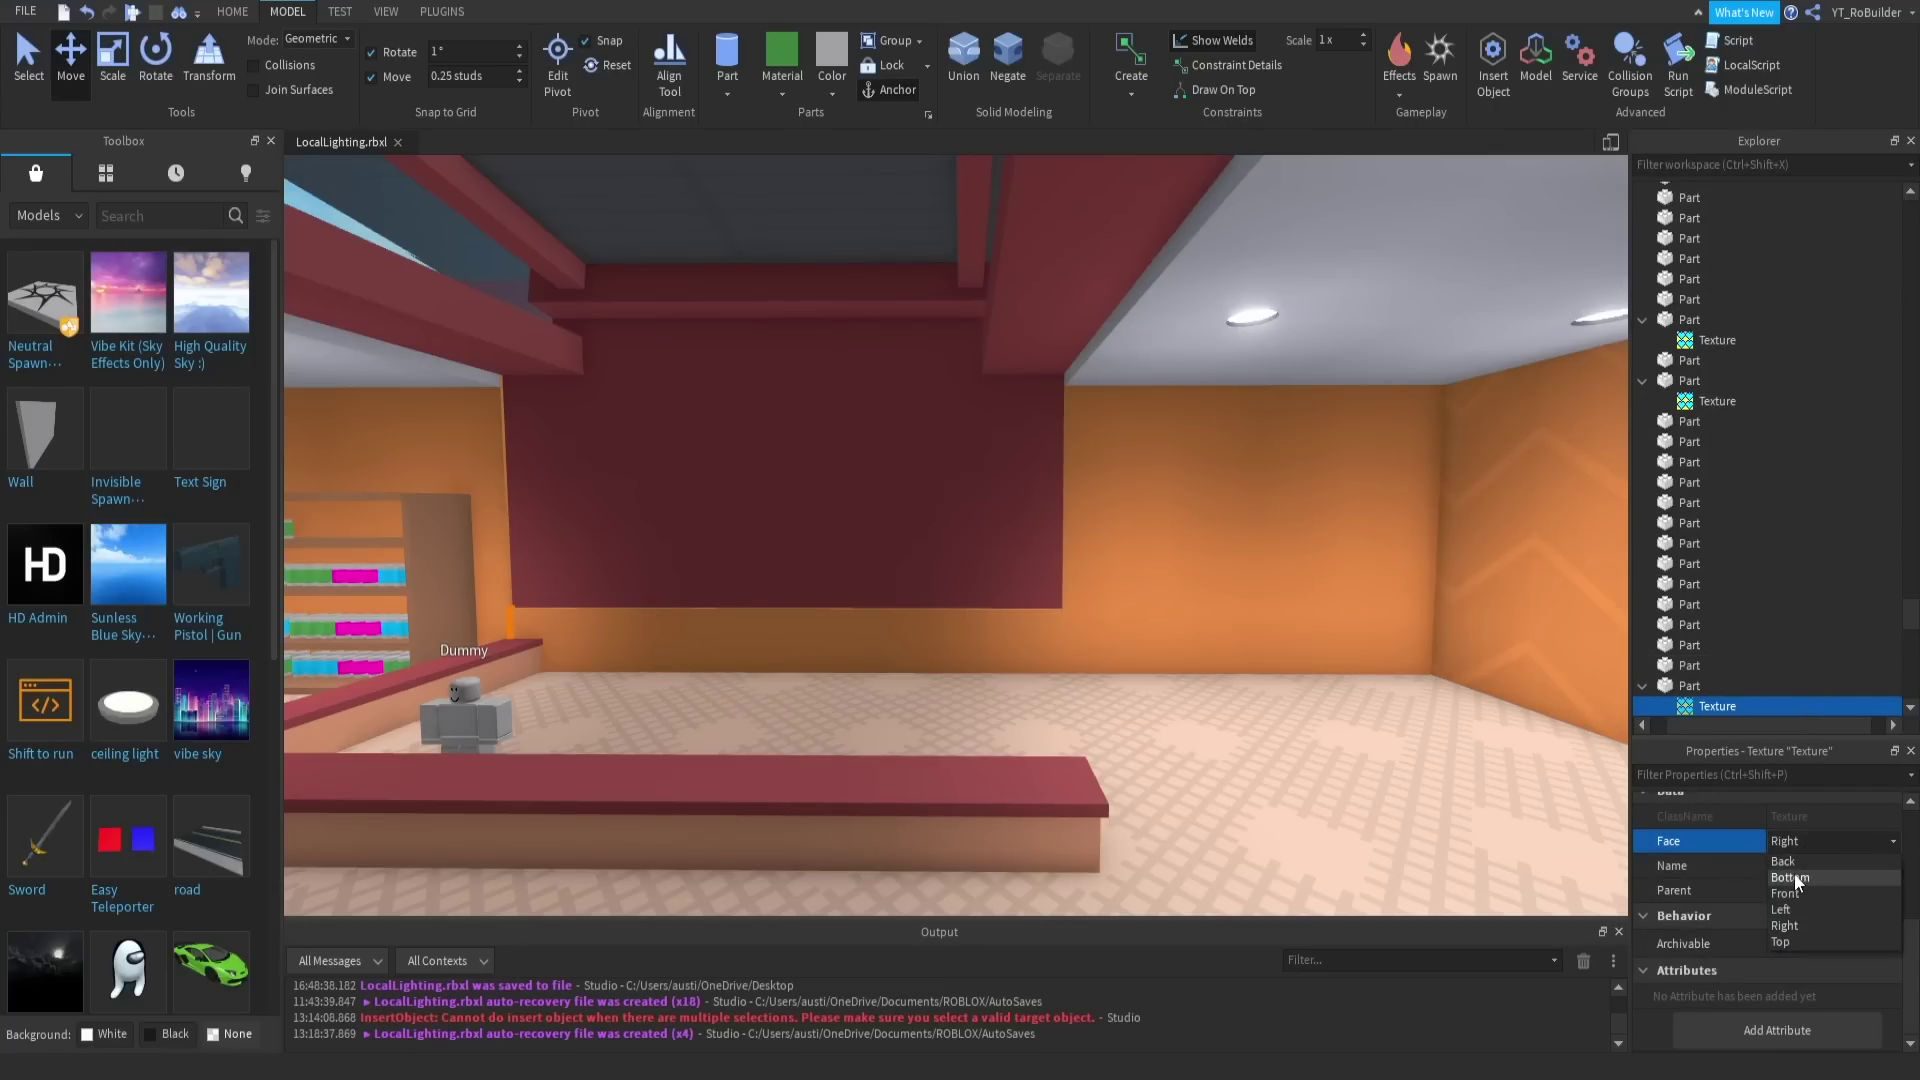
left_click(1786, 892)
Step: Deselect the texture and inspect the textured walls from inside and outside the building
scroll(1127, 658, "up", 3)
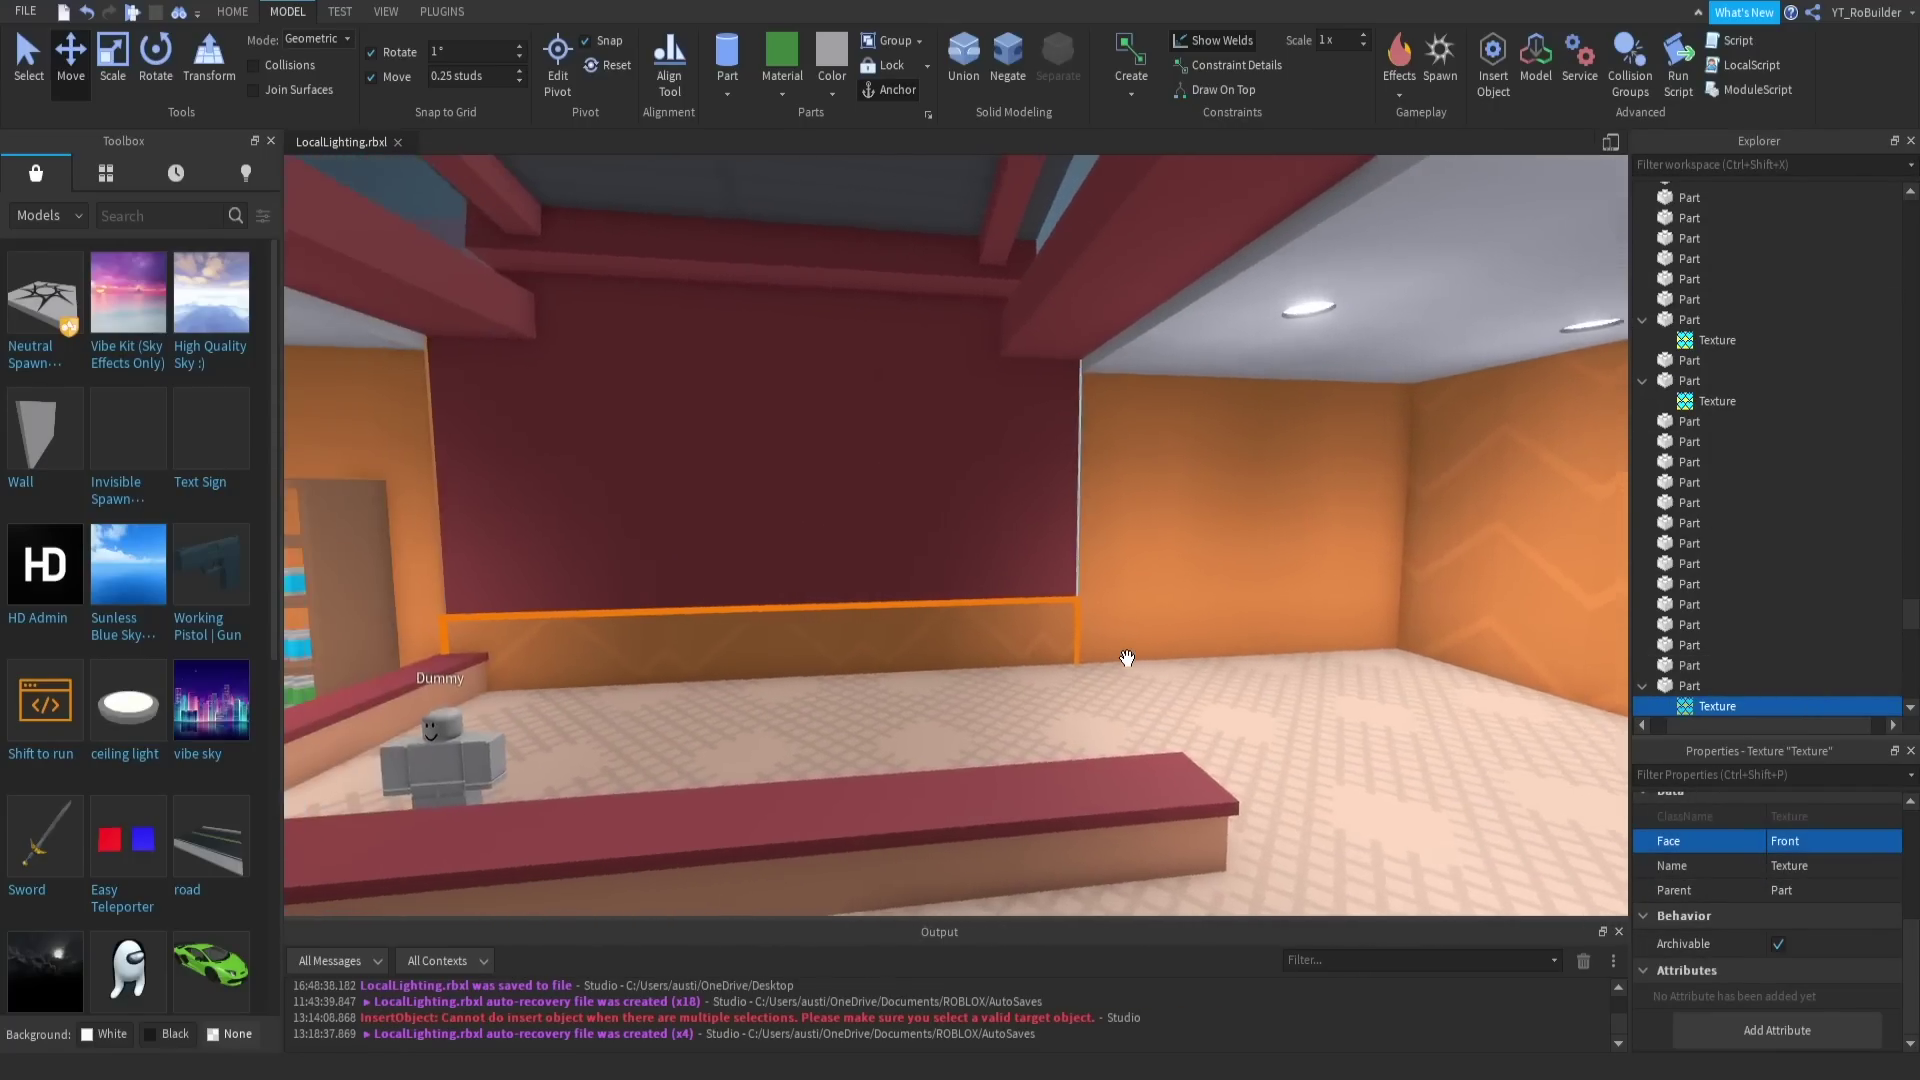
scroll(1127, 658, "down", 10)
left_click(1004, 503)
right_click_drag(1004, 503, 1110, 531)
scroll(1042, 505, "up", 6)
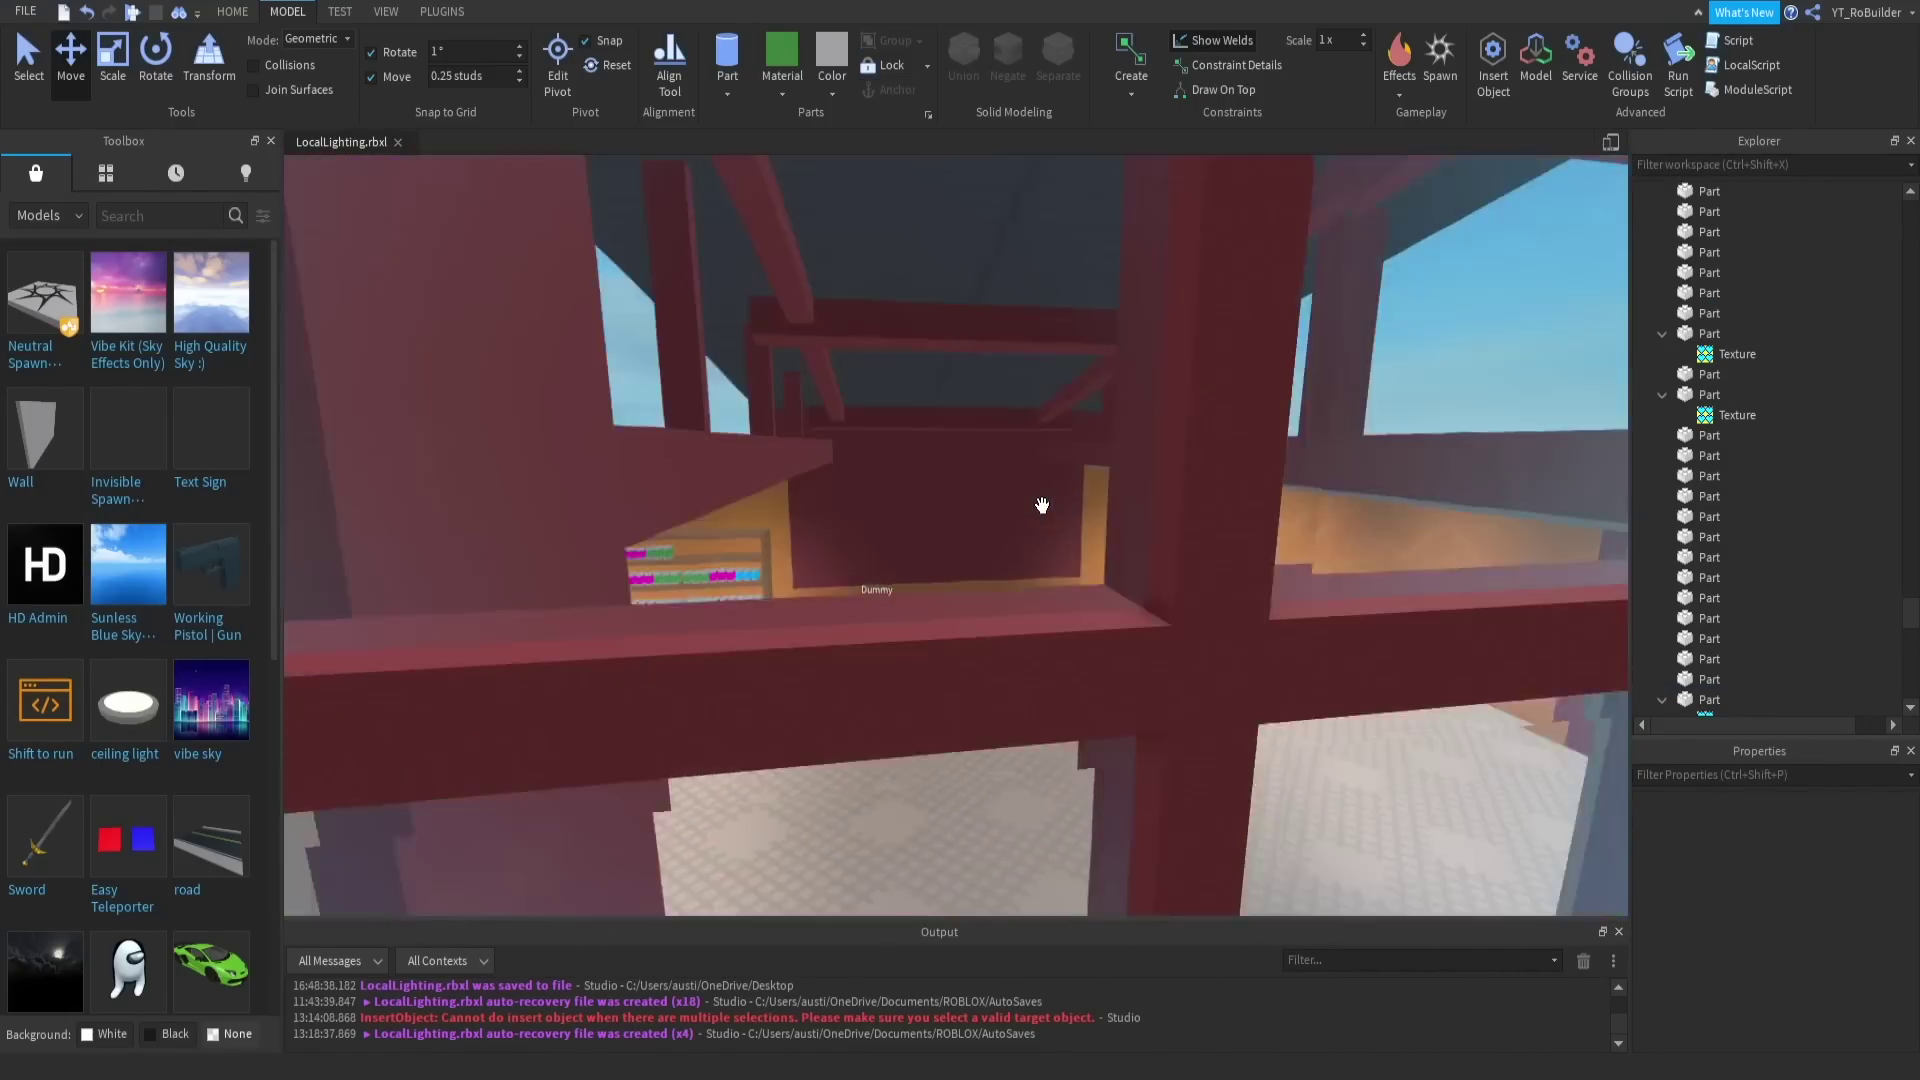
scroll(1042, 505, "up", 4)
scroll(1110, 531, "up", 3)
scroll(1110, 531, "down", 5)
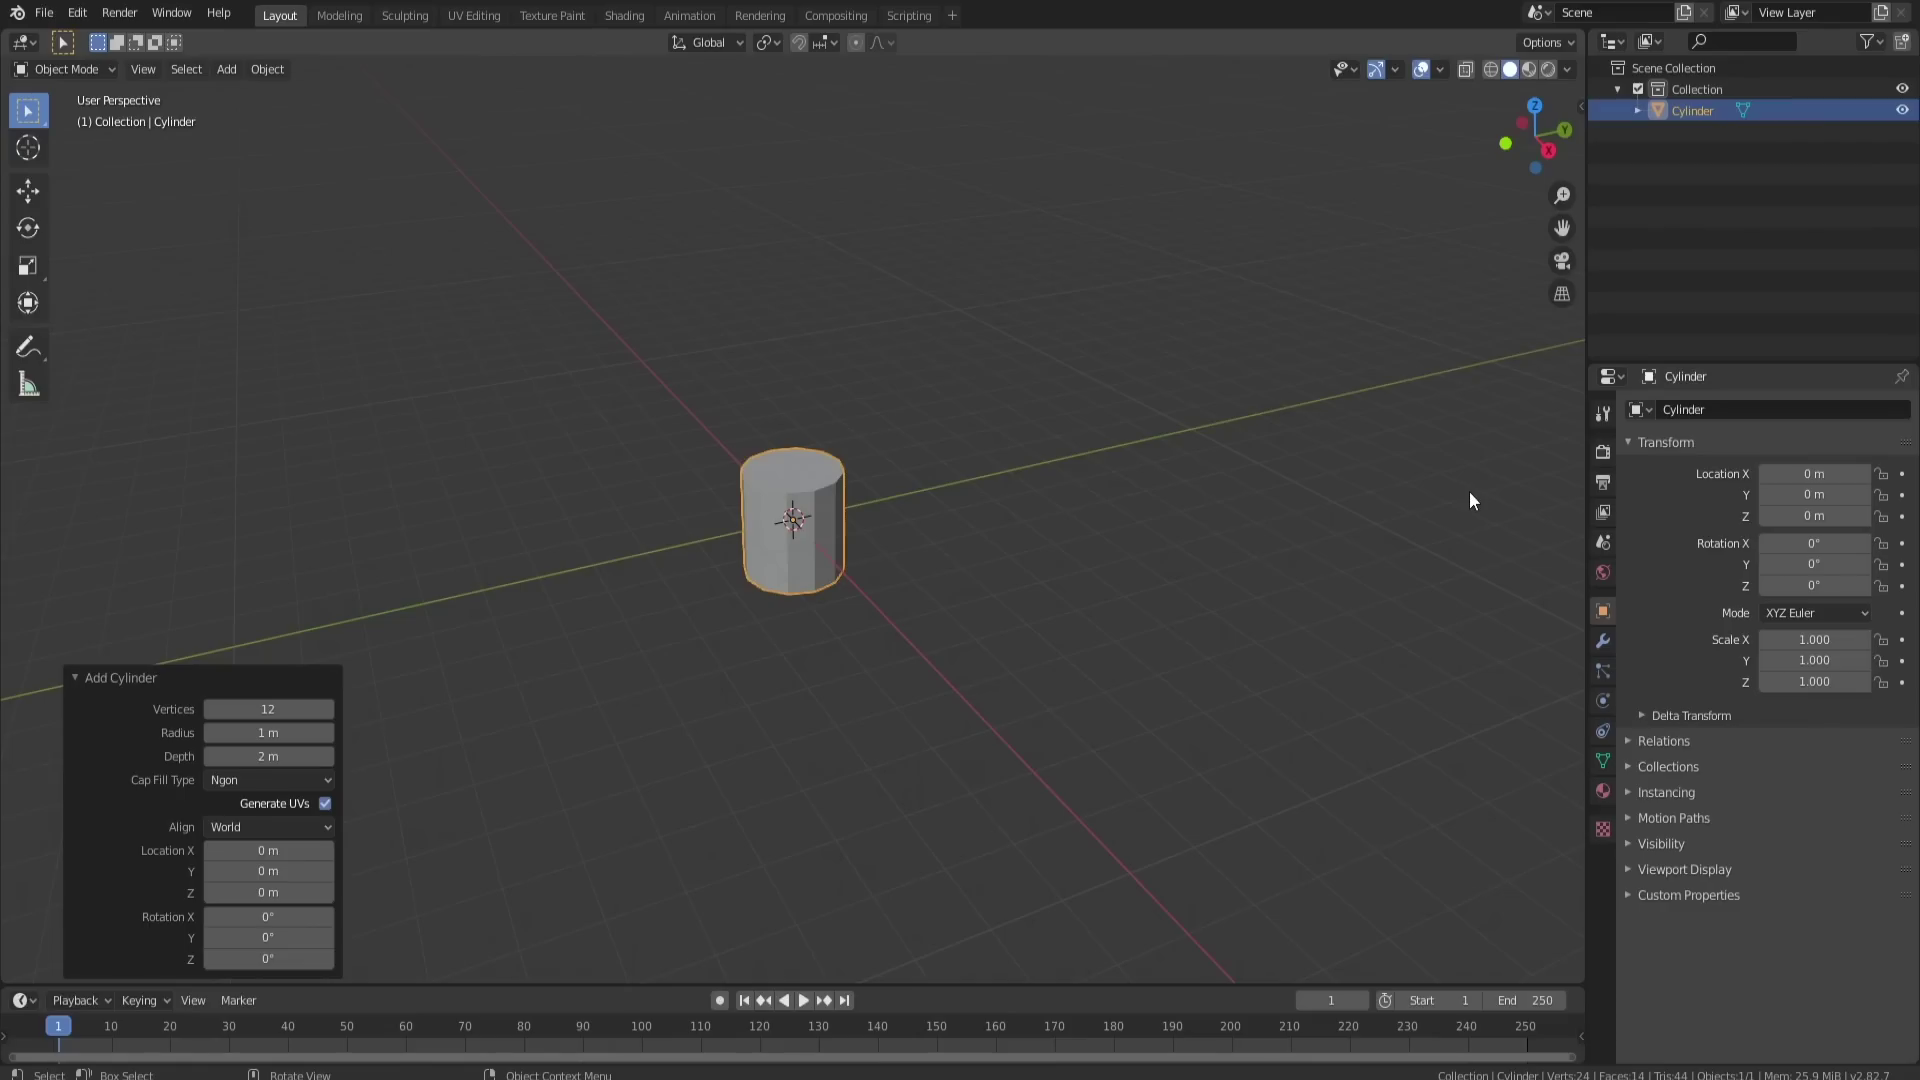
Step: Switch to Blender and raise the bottom face of the 12-sided cylinder to the level of the origin
scroll(1470, 501, "up", 5)
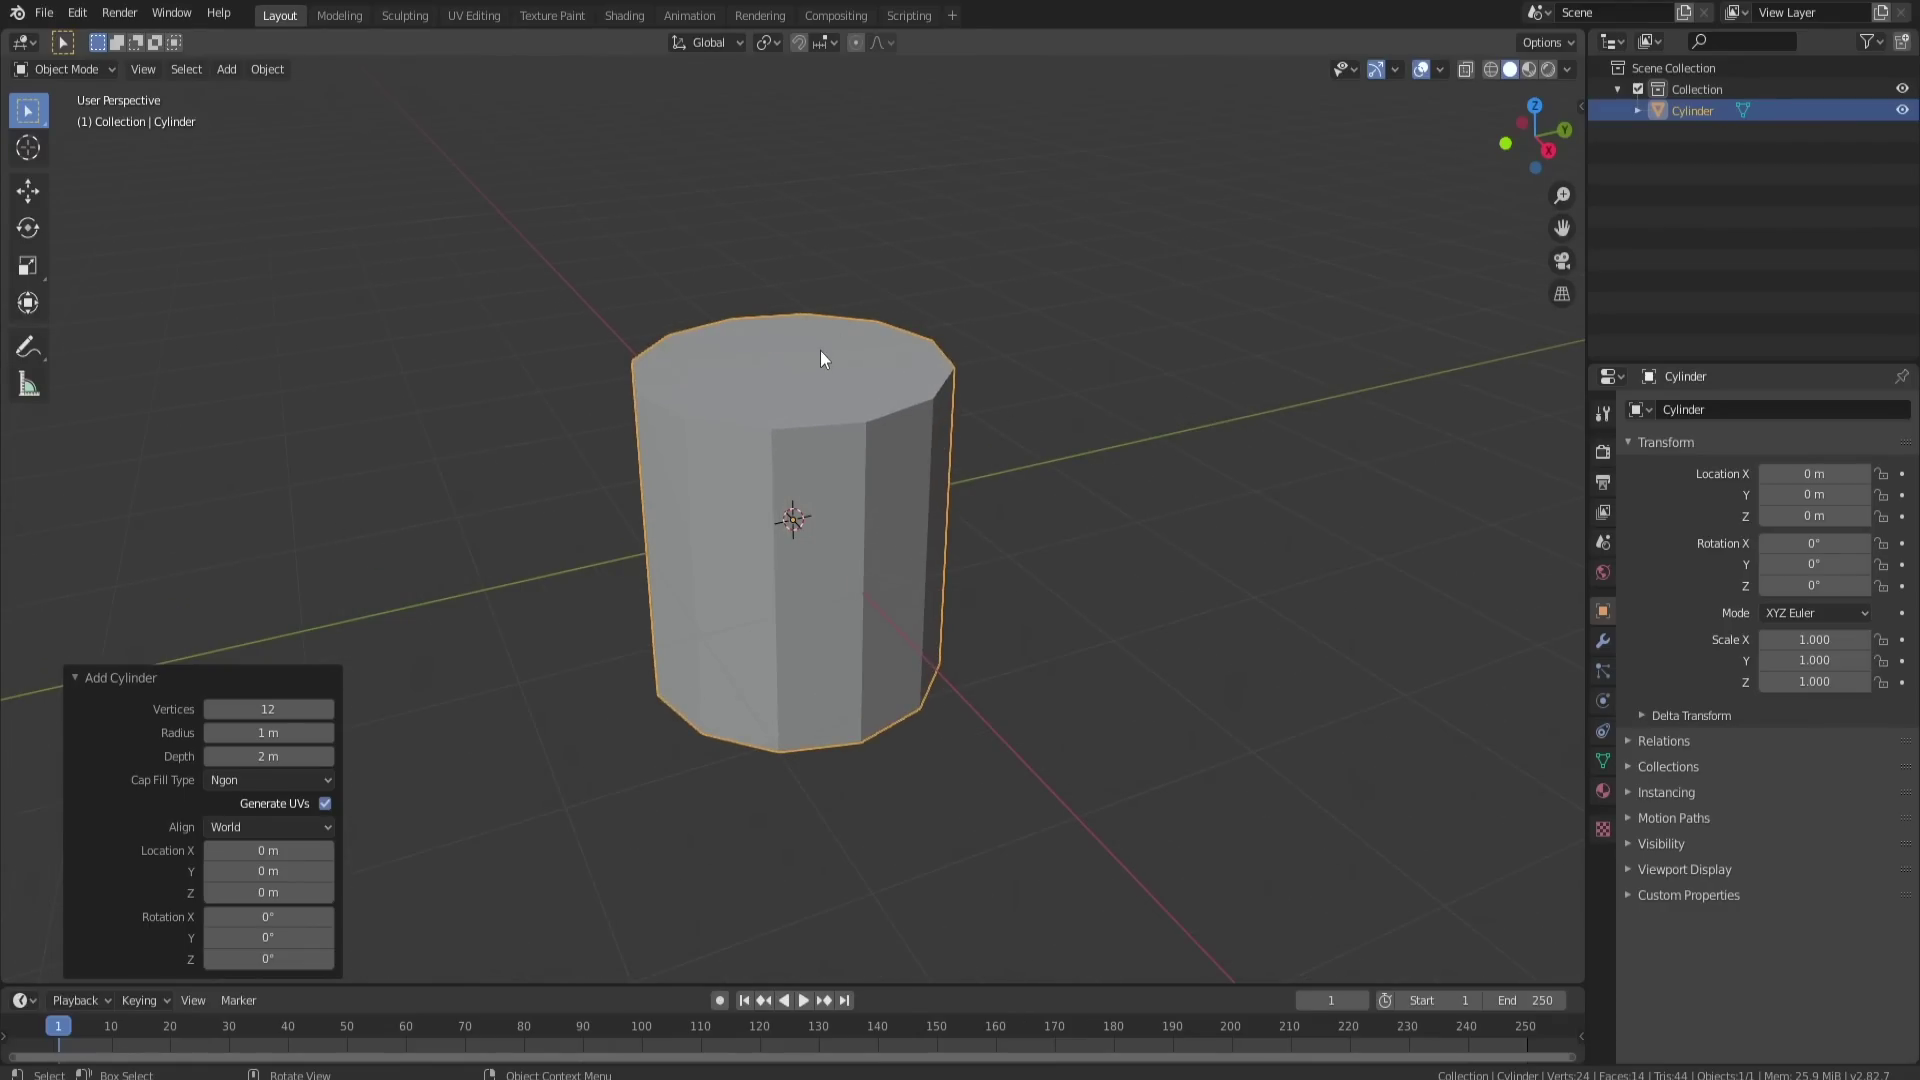
key("Tab")
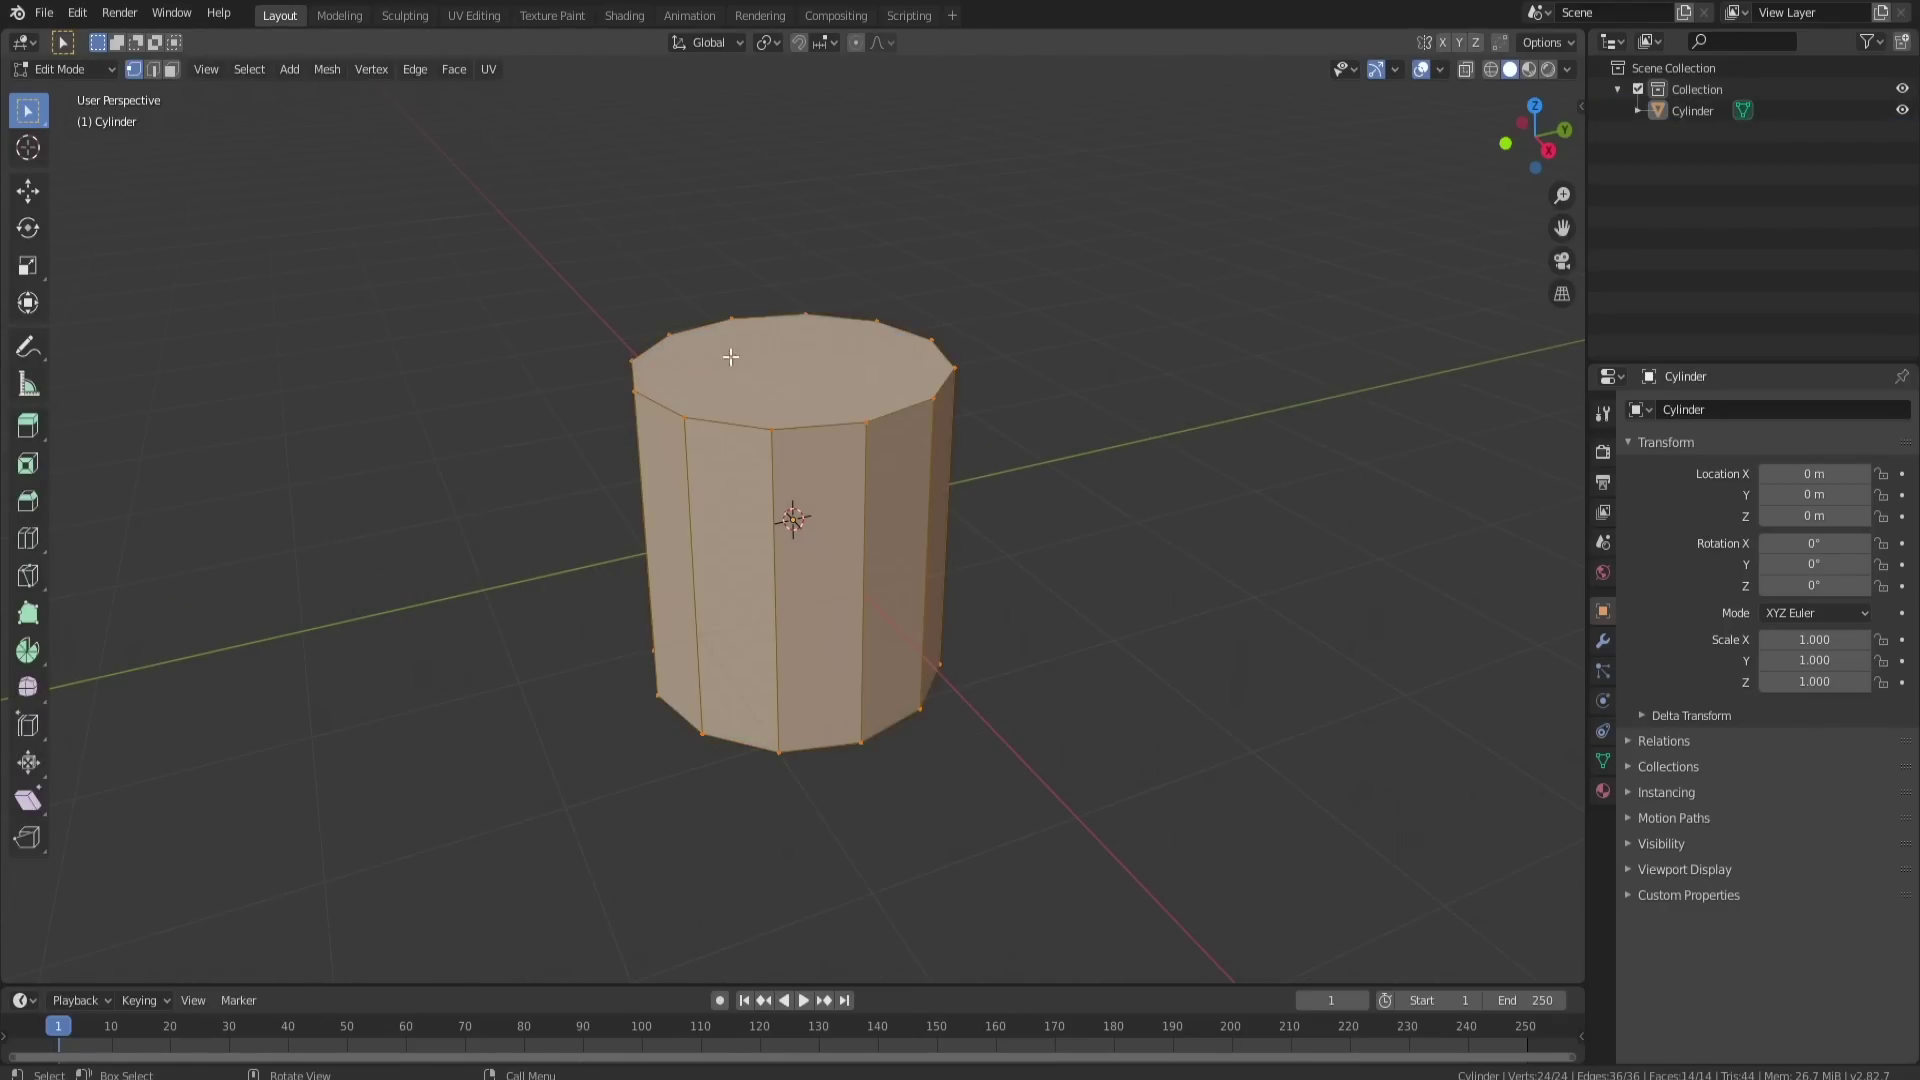
key("alt+a")
middle_click_drag(716, 414, 855, 285)
left_click(808, 365)
left_click(814, 673)
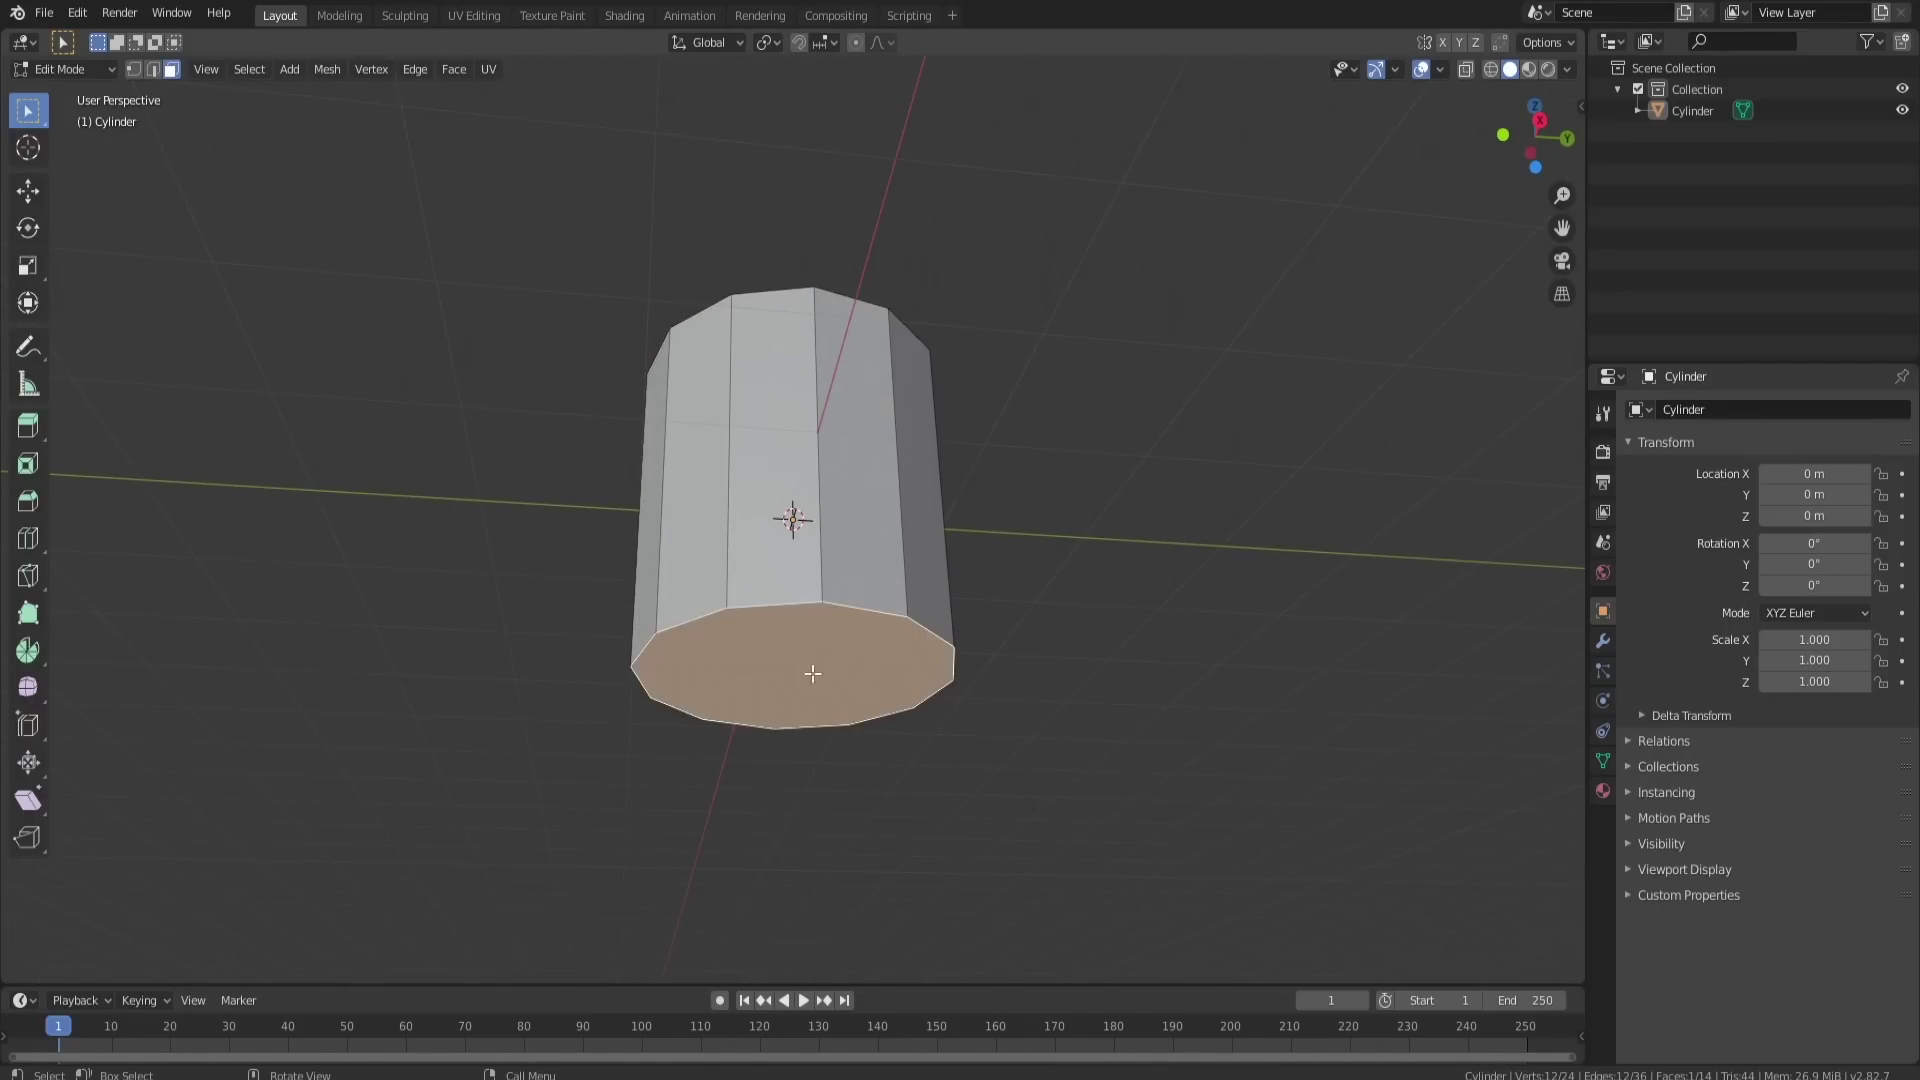
middle_click_drag(966, 397, 919, 559)
left_click(39, 196)
middle_click_drag(789, 438, 810, 394)
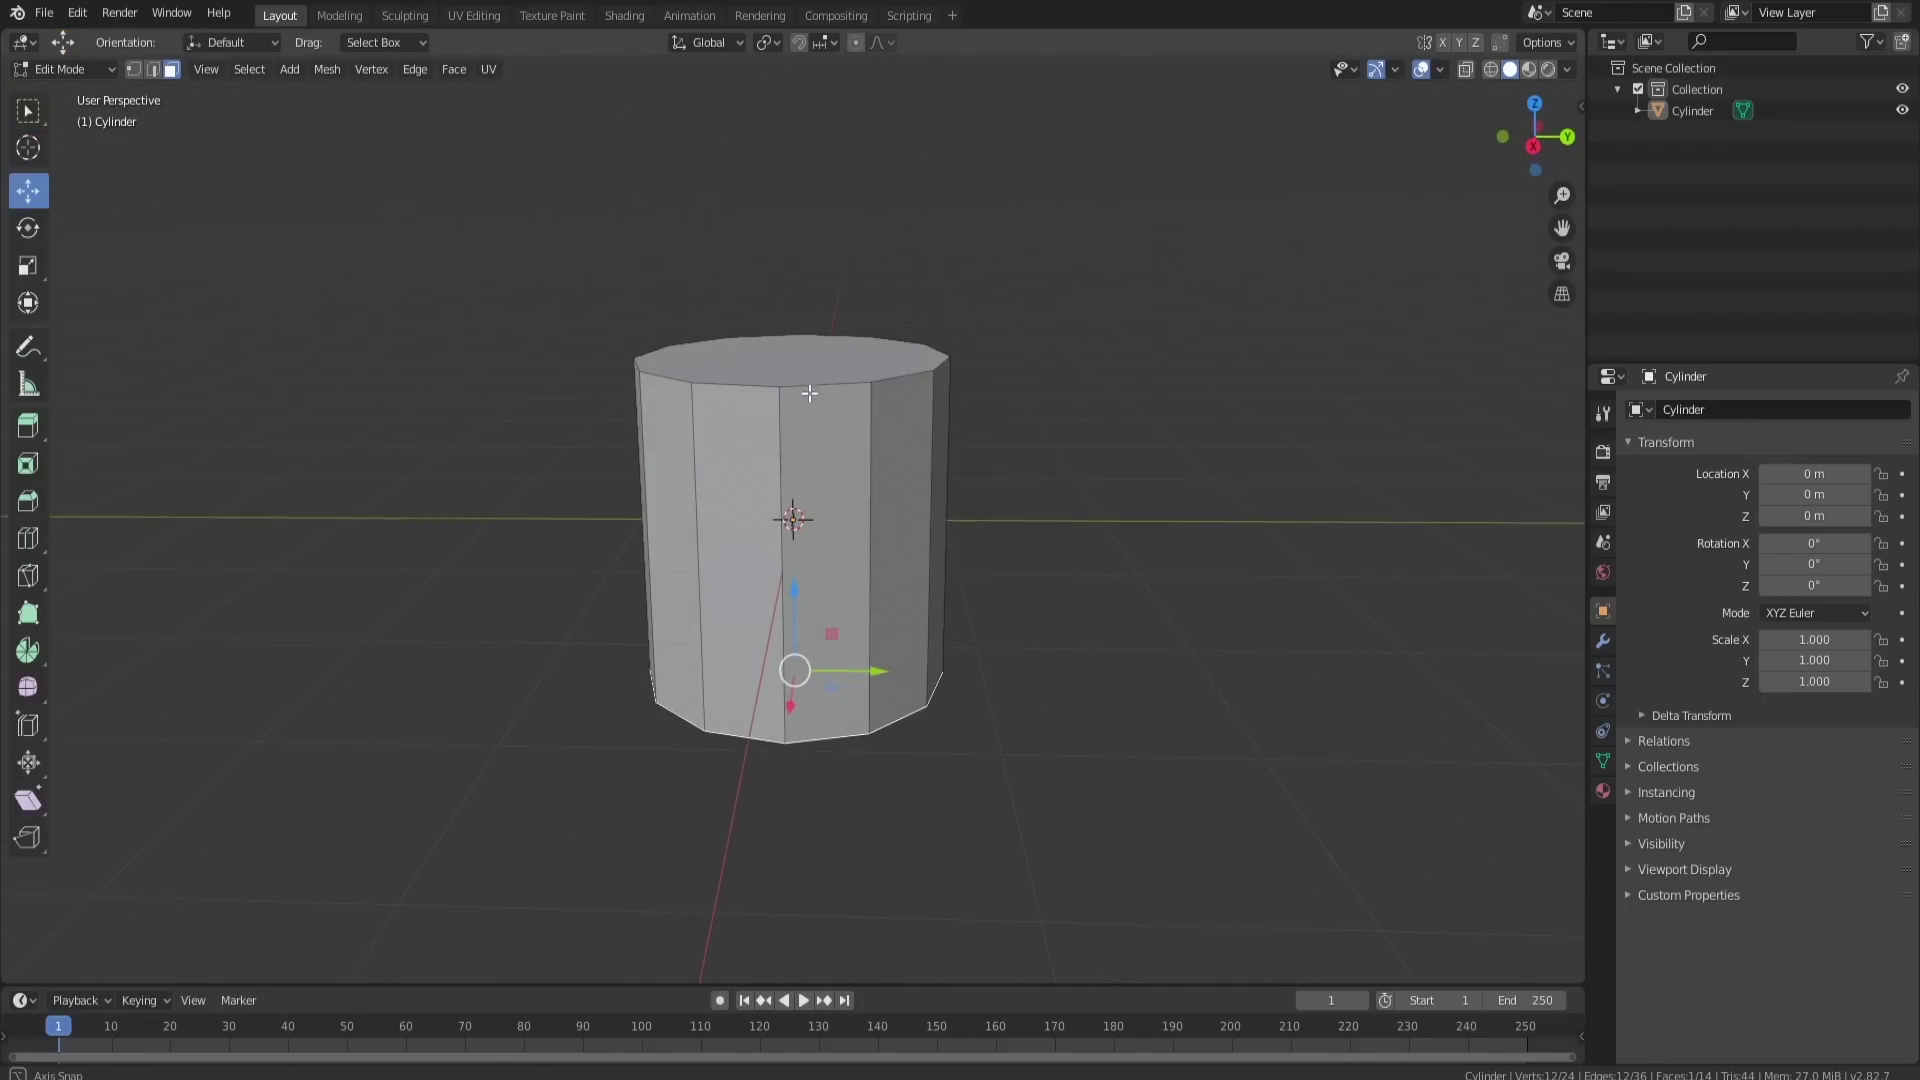
left_click_drag(797, 587, 791, 470, "ctrl")
Step: Lower the cylinder's top face by about 0.865 m to leave a thin disc
middle_click_drag(916, 455, 912, 519)
left_click(812, 405)
middle_click_drag(900, 409, 793, 305)
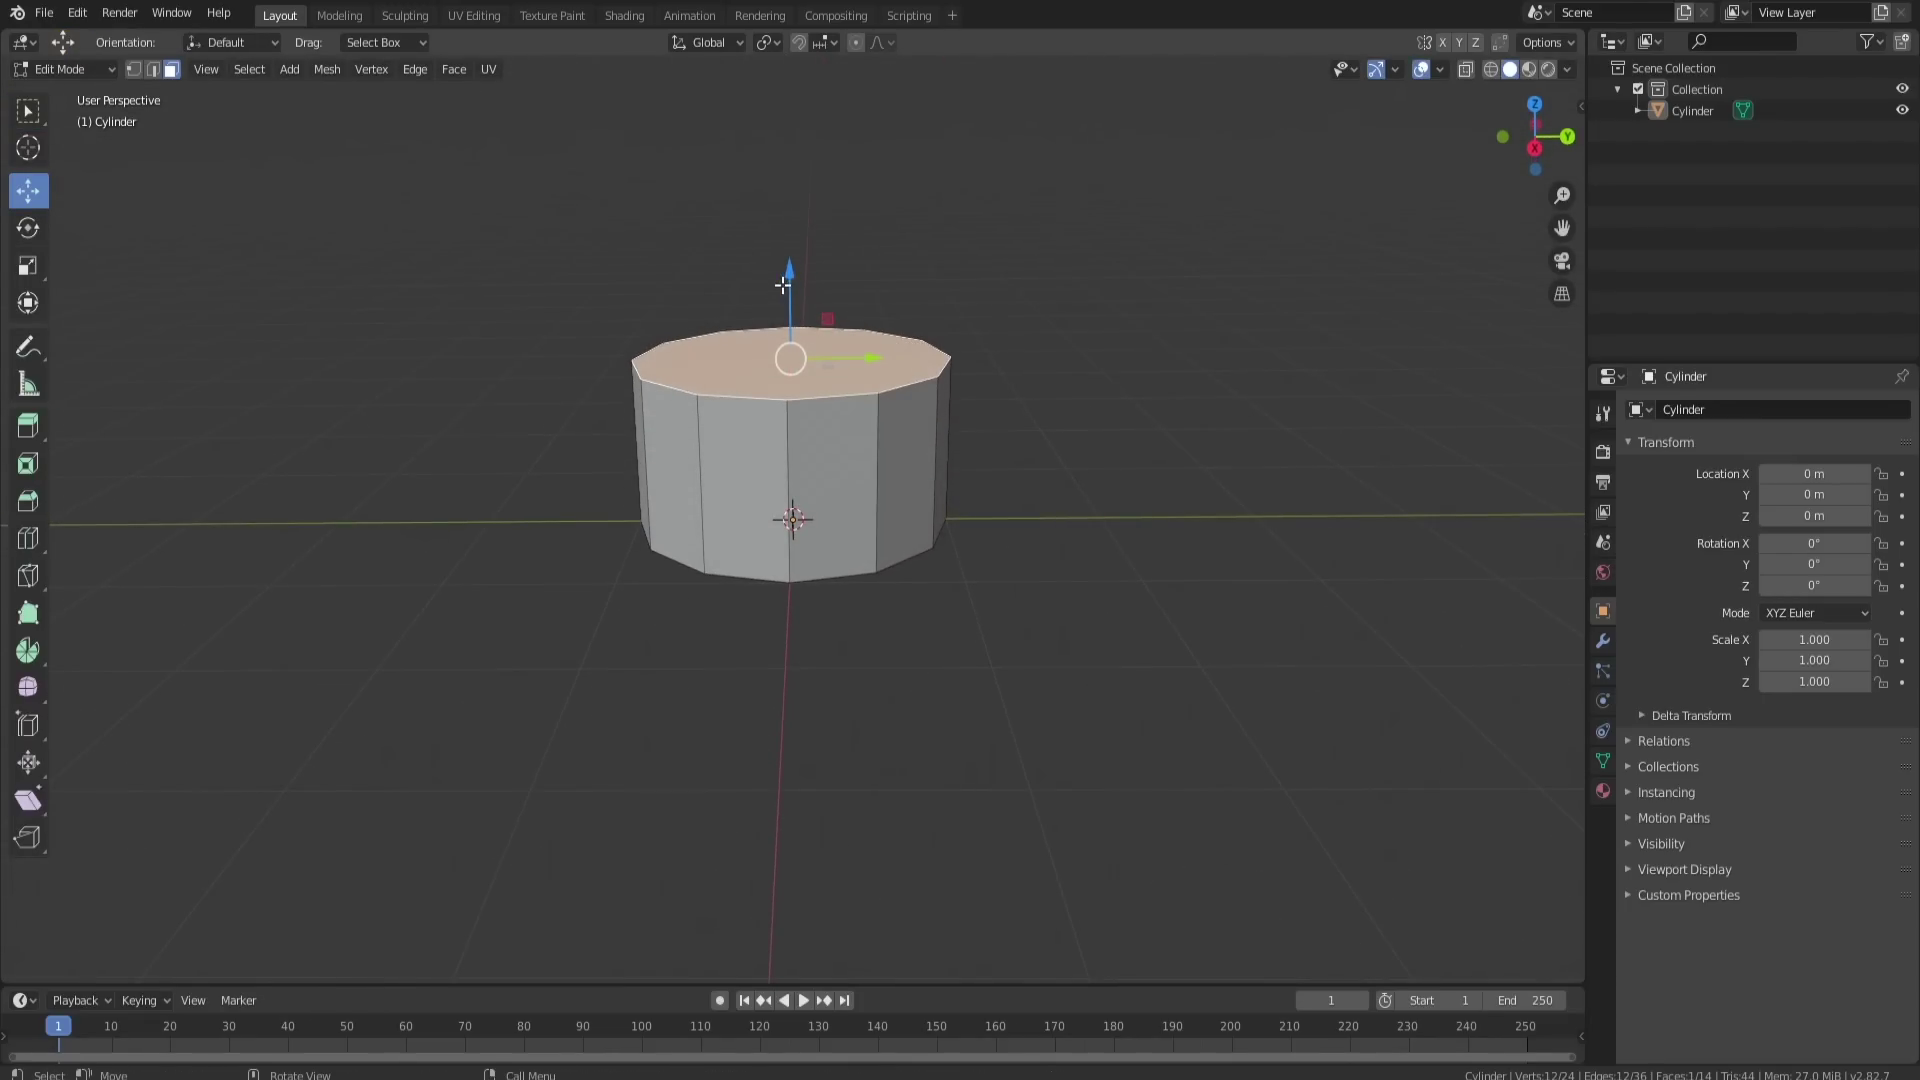
left_click_drag(782, 285, 994, 538)
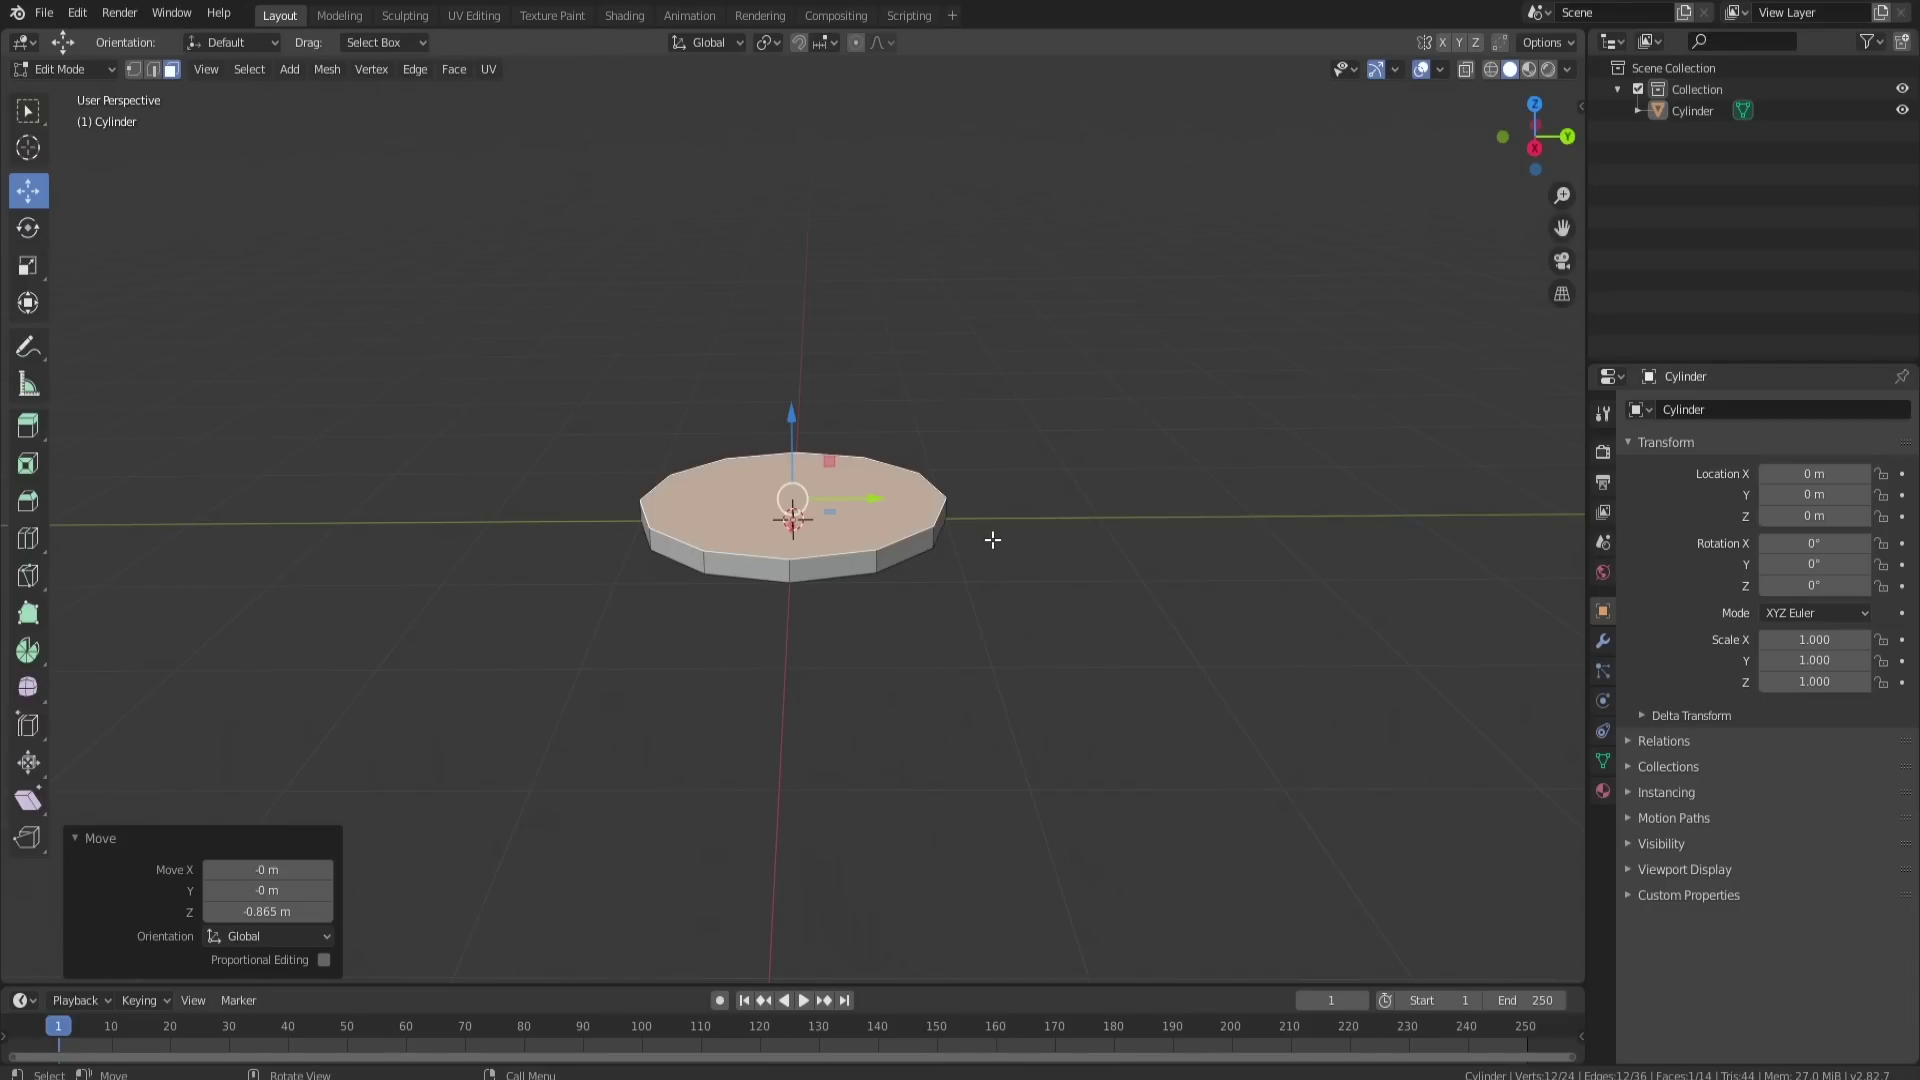
Step: Inset the disc's top face by about 0.15 m and extrude it up about 0.103 m as a second tier
key("i")
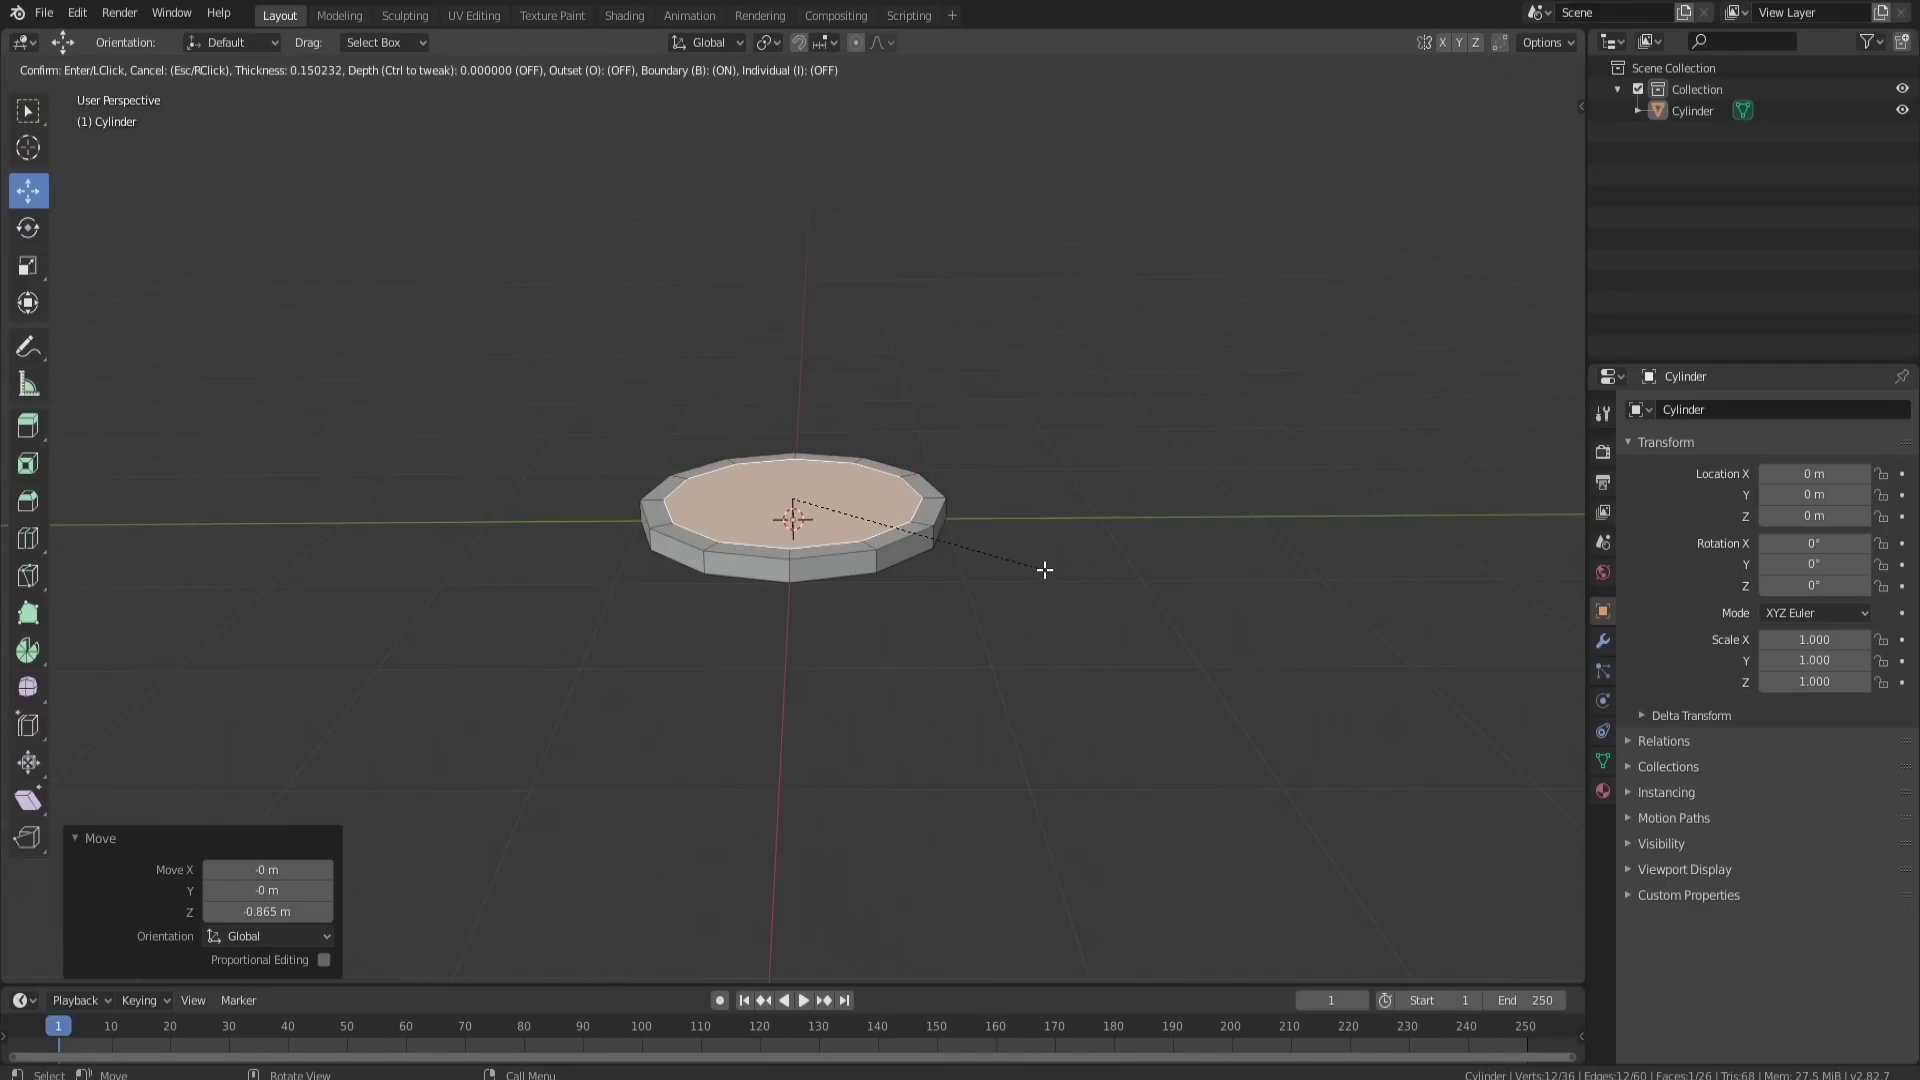
left_click(1046, 569)
key("e")
left_click(1043, 549)
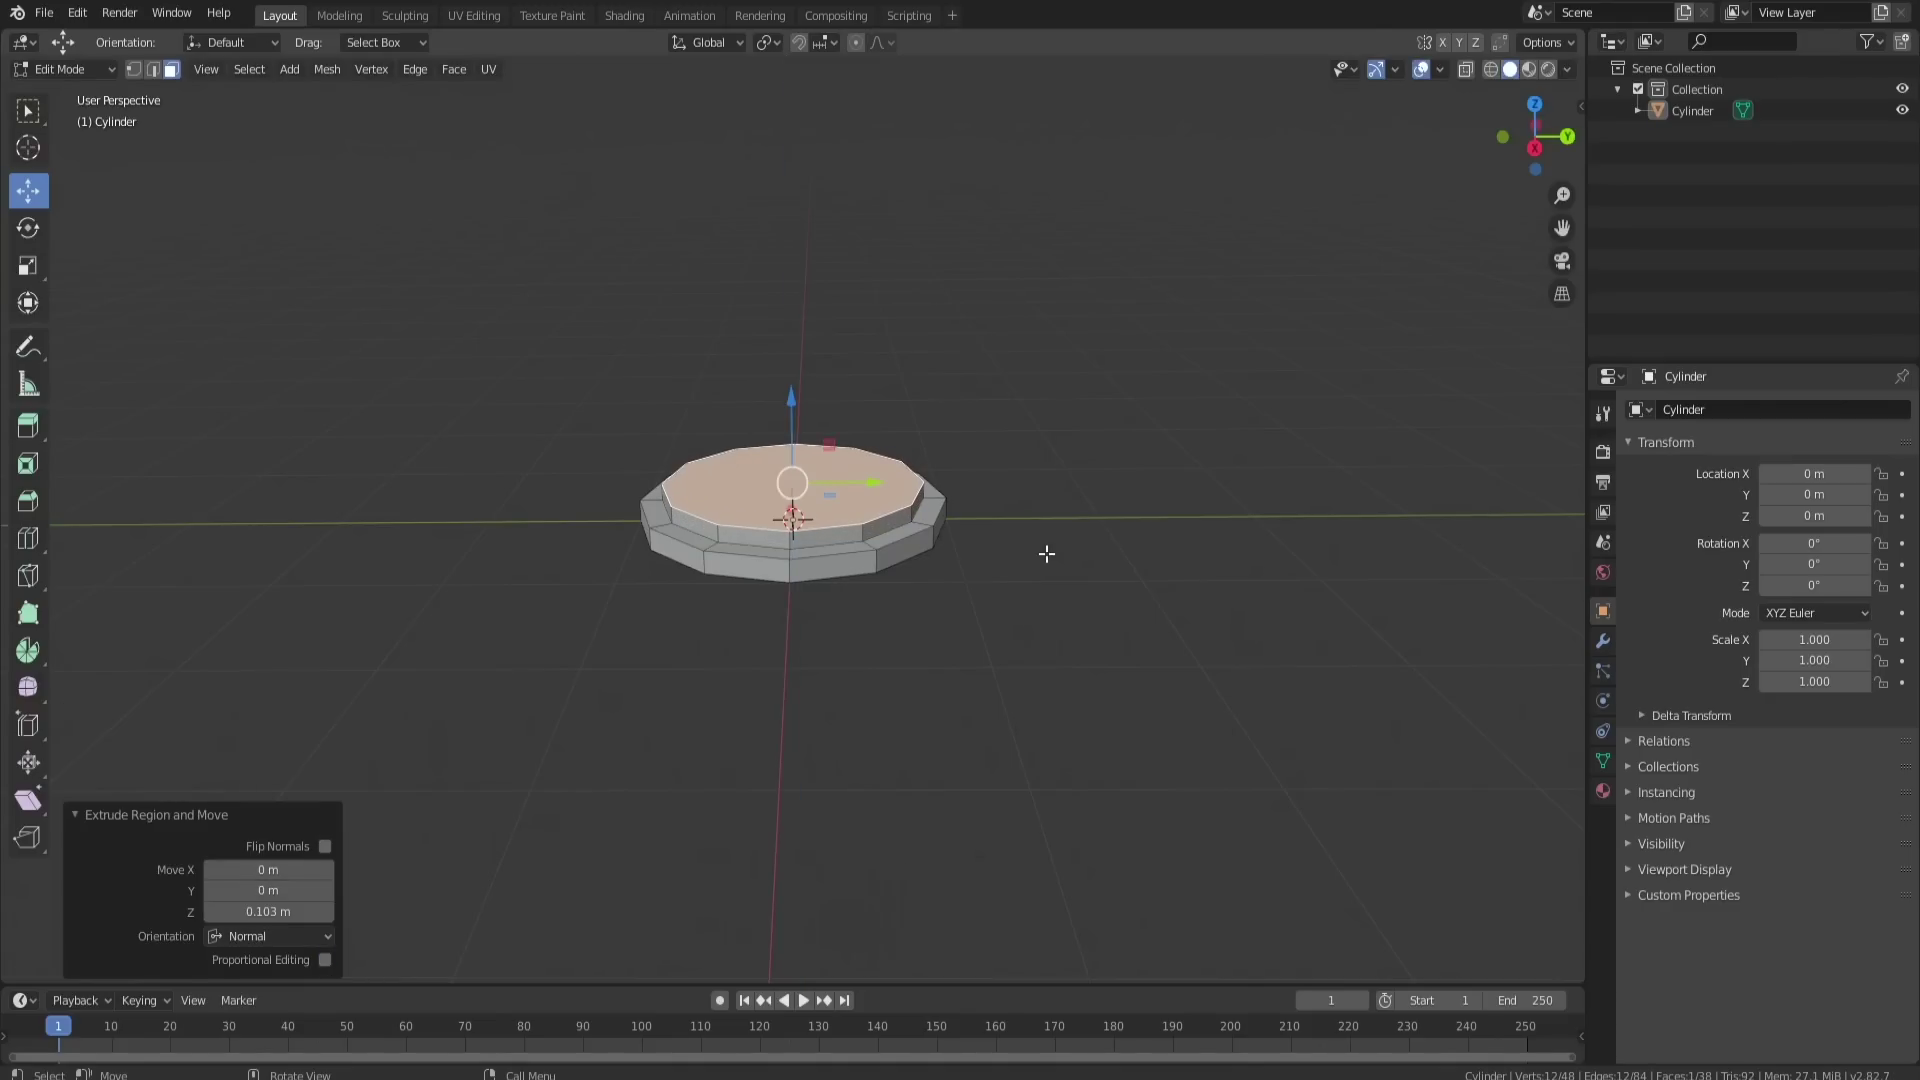
Step: Inset the upper tier's top face by about 0.57 m and extrude it up about 2.03 m as a central post
key("i")
left_click(1157, 549)
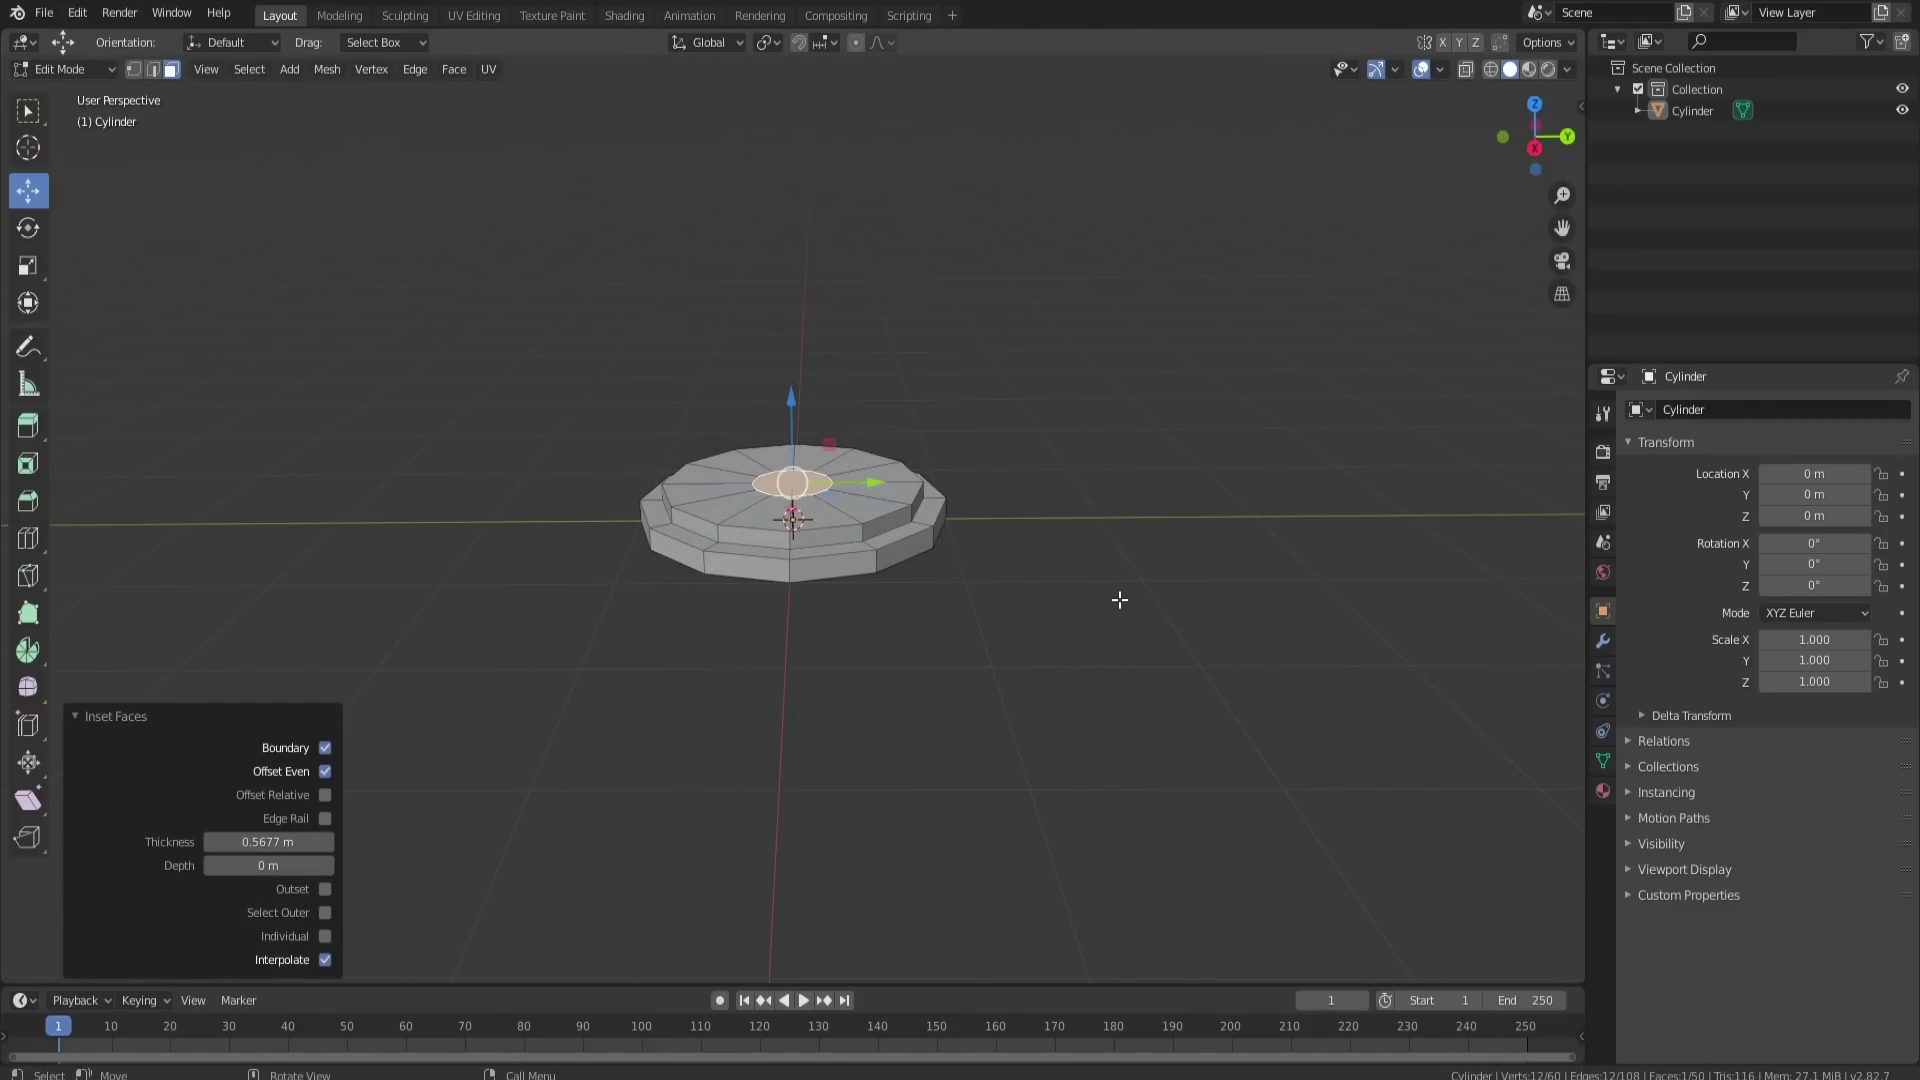
key("e")
left_click(1120, 283)
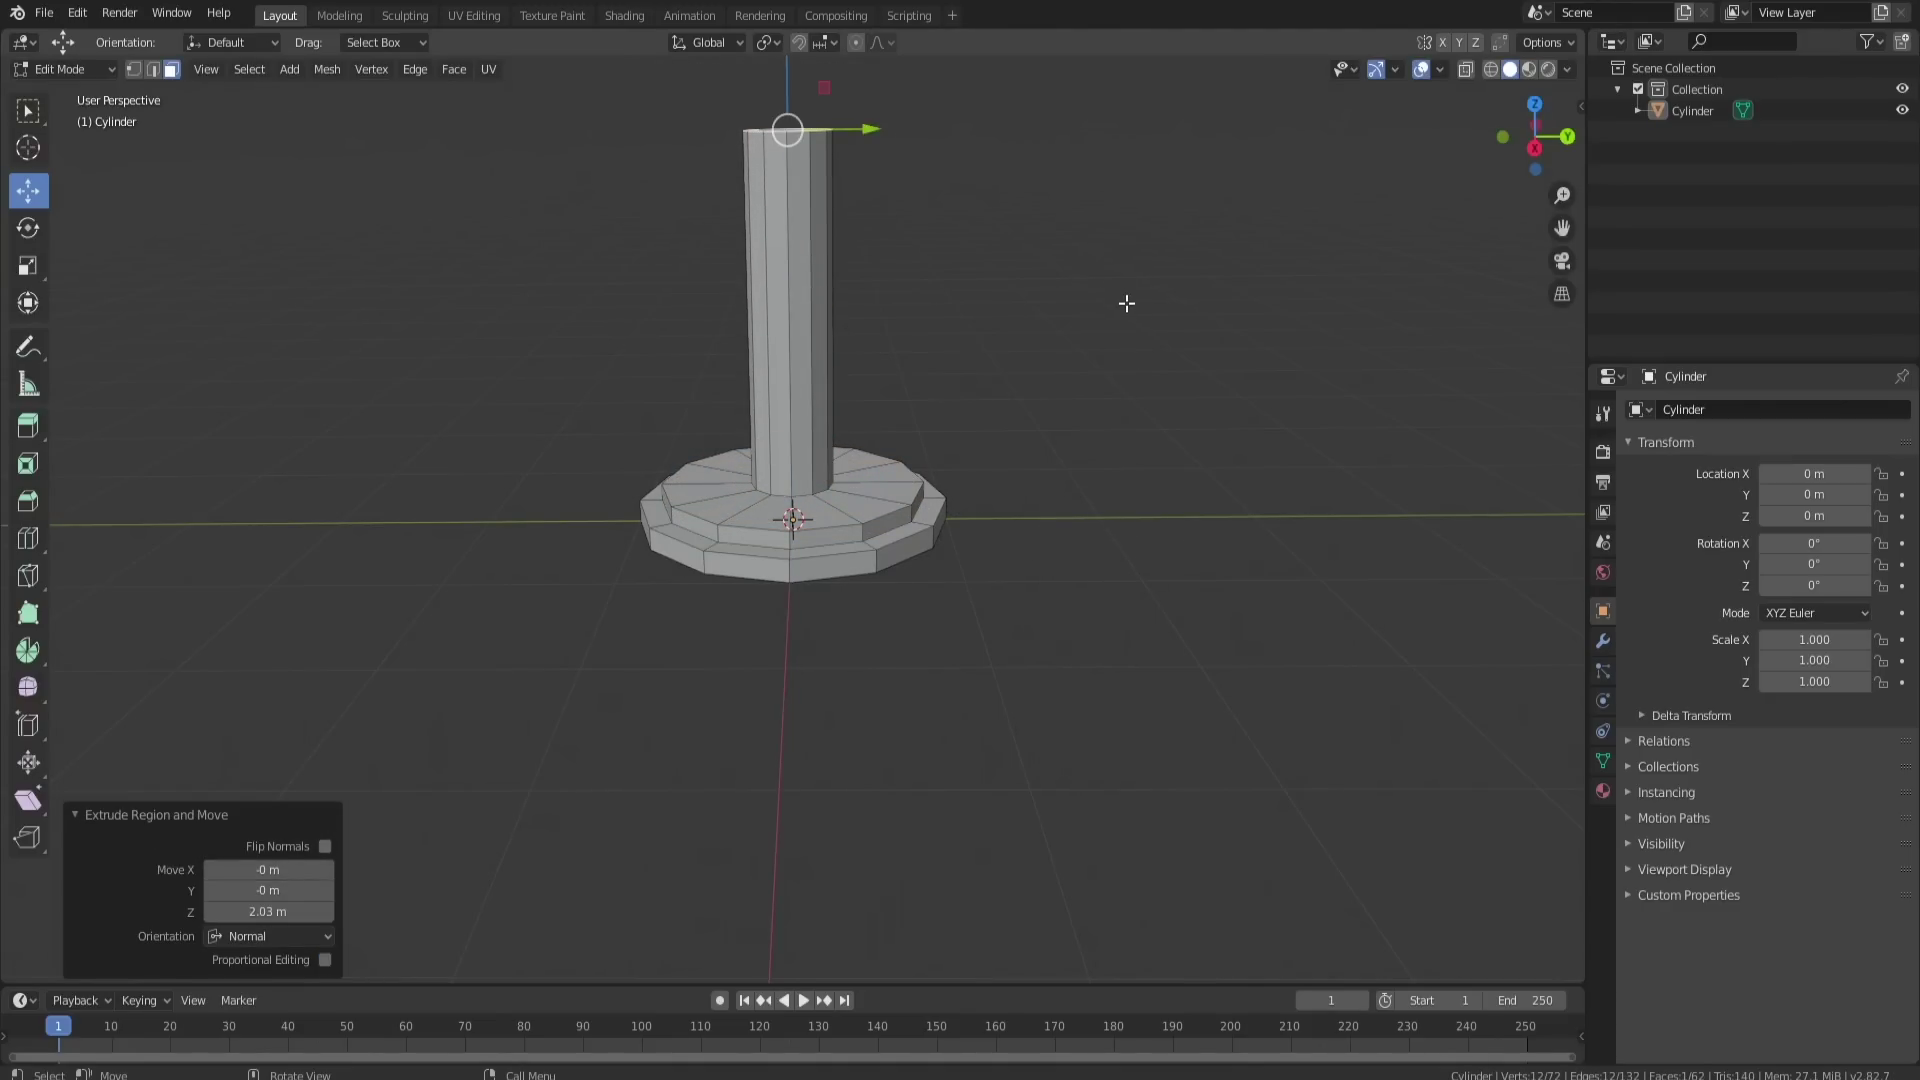
Step: Extrude the post's top face scaled outward to about 4.8, and extrude it up about 0.29 m as a round seat
key("s")
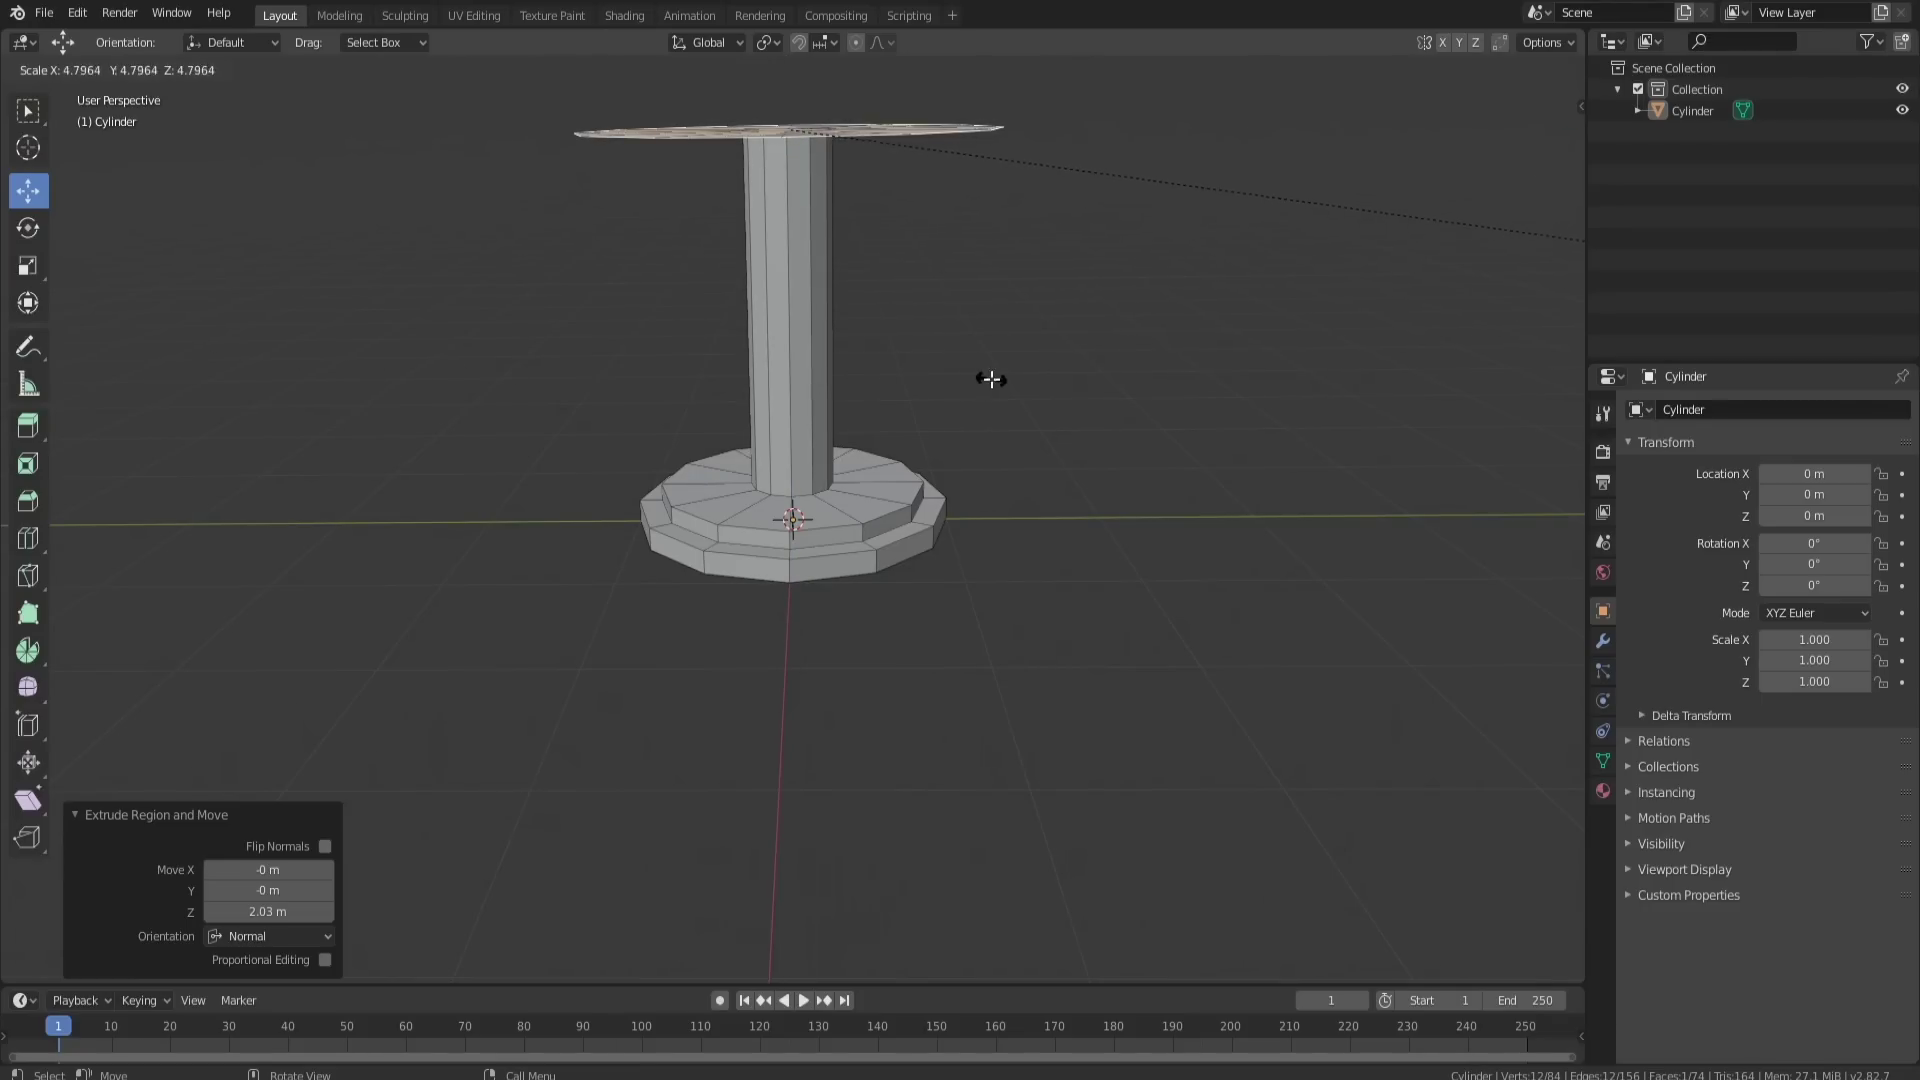
left_click(988, 391)
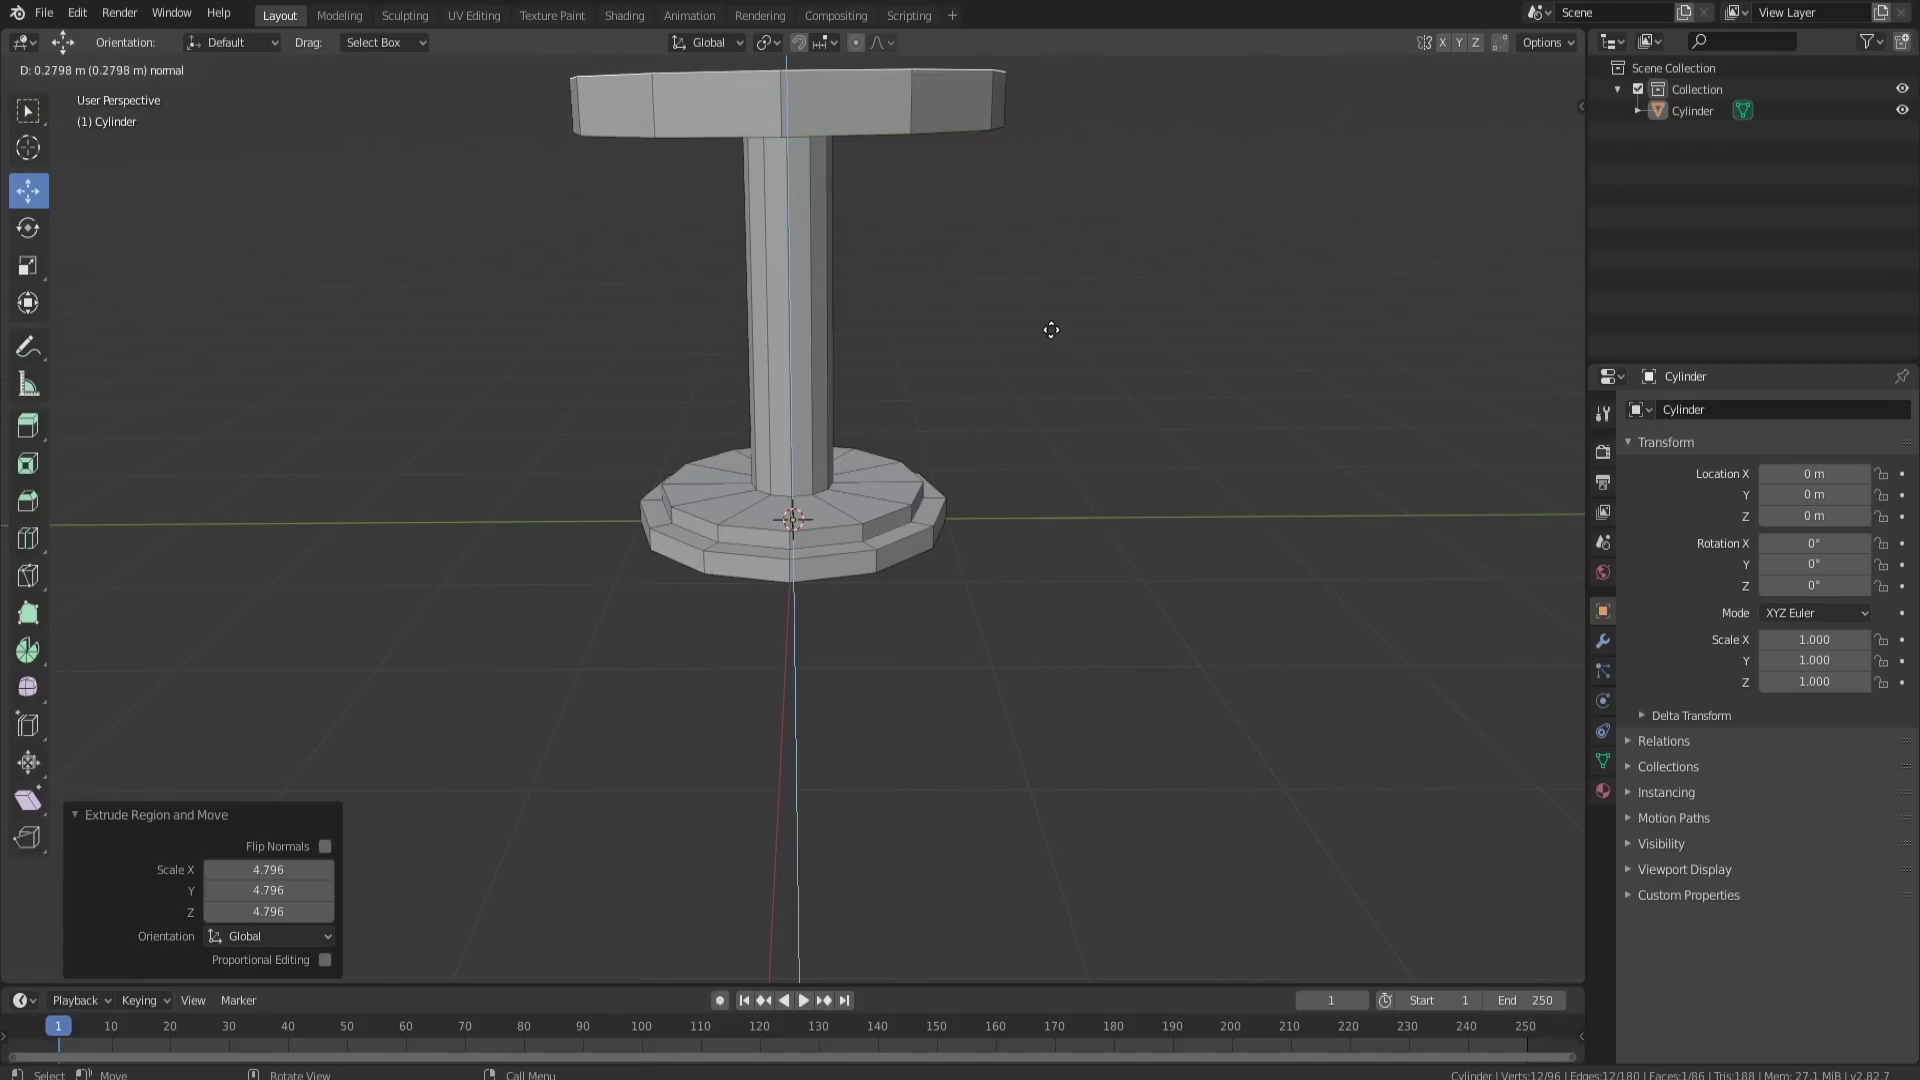
left_click(1051, 329)
Step: Bevel the upper and lower rim edge loops of the round seat about 0.09 m wide with 2 segments
left_click(153, 69)
middle_click_drag(719, 110, 735, 150)
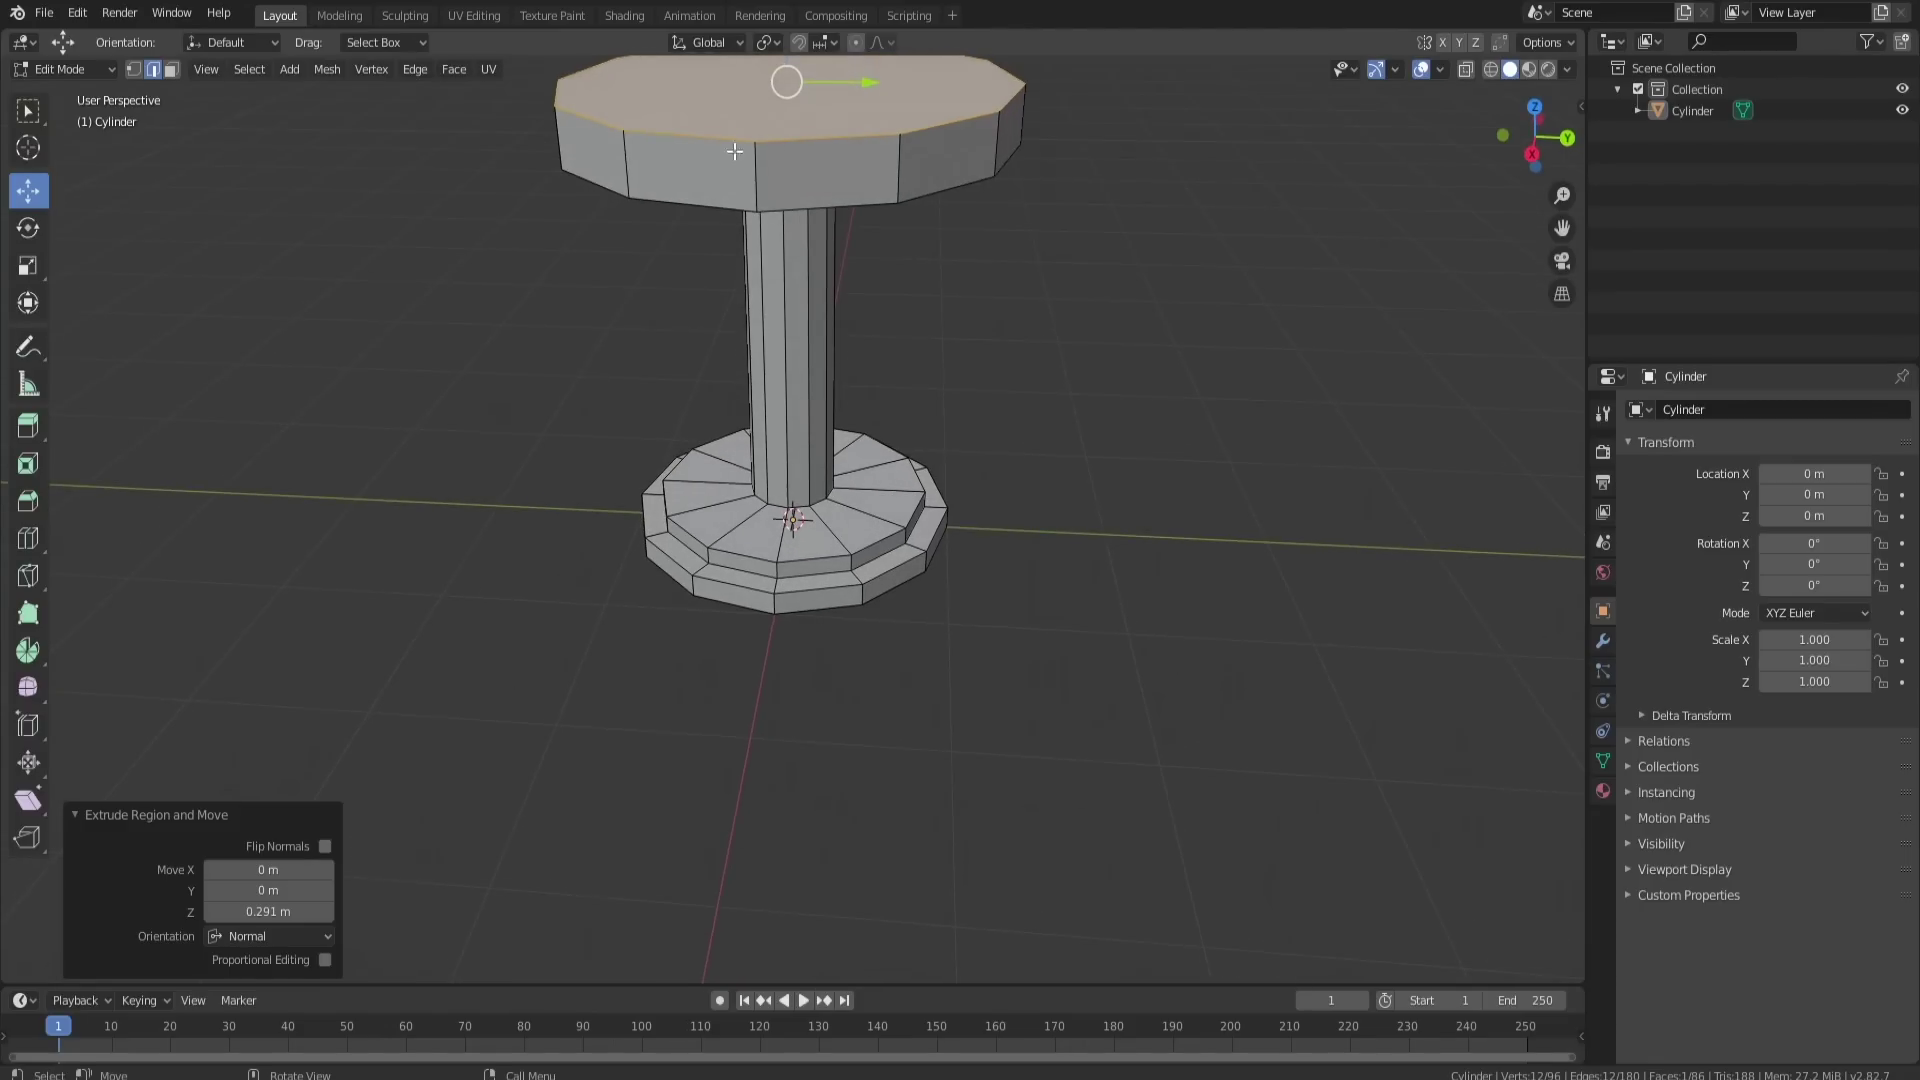
left_click(838, 141, "alt")
middle_click_drag(885, 220, 1021, 300)
left_click(1021, 300, "alt+shift")
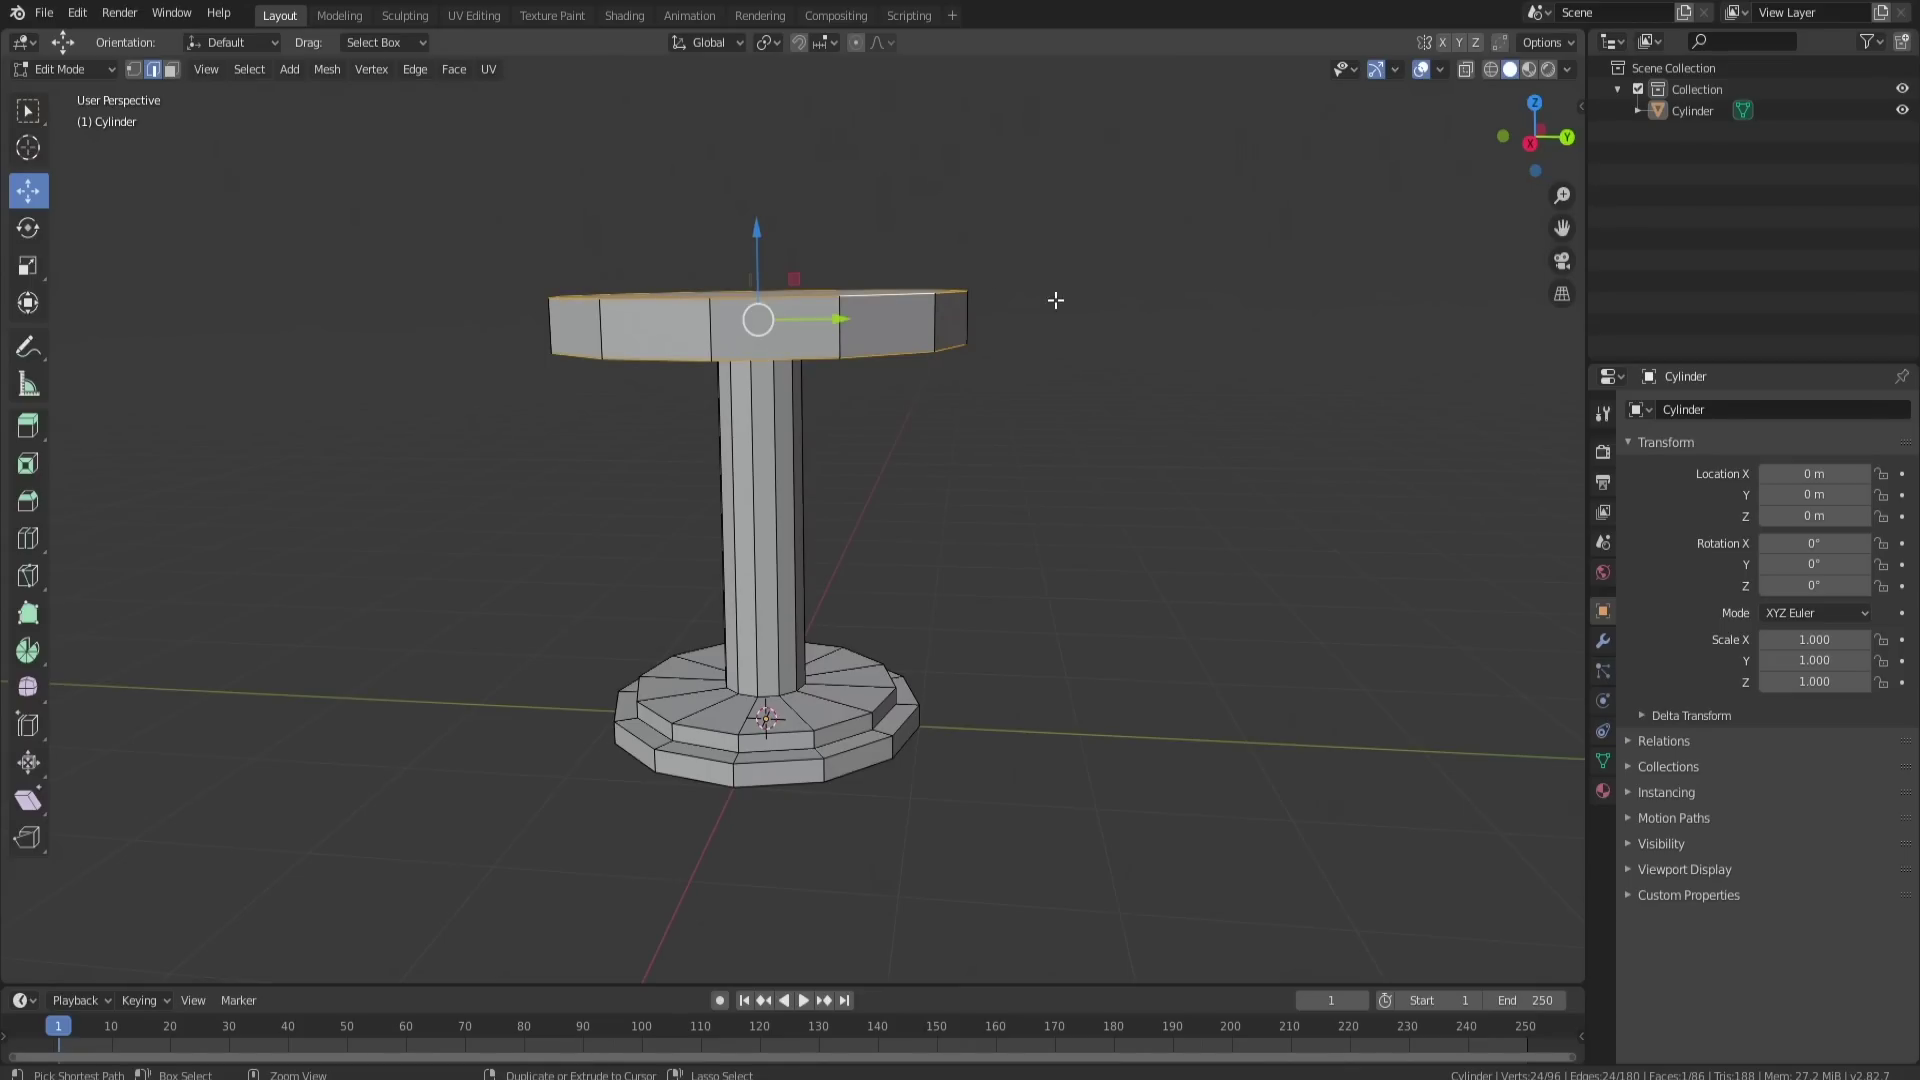
key("ctrl+b")
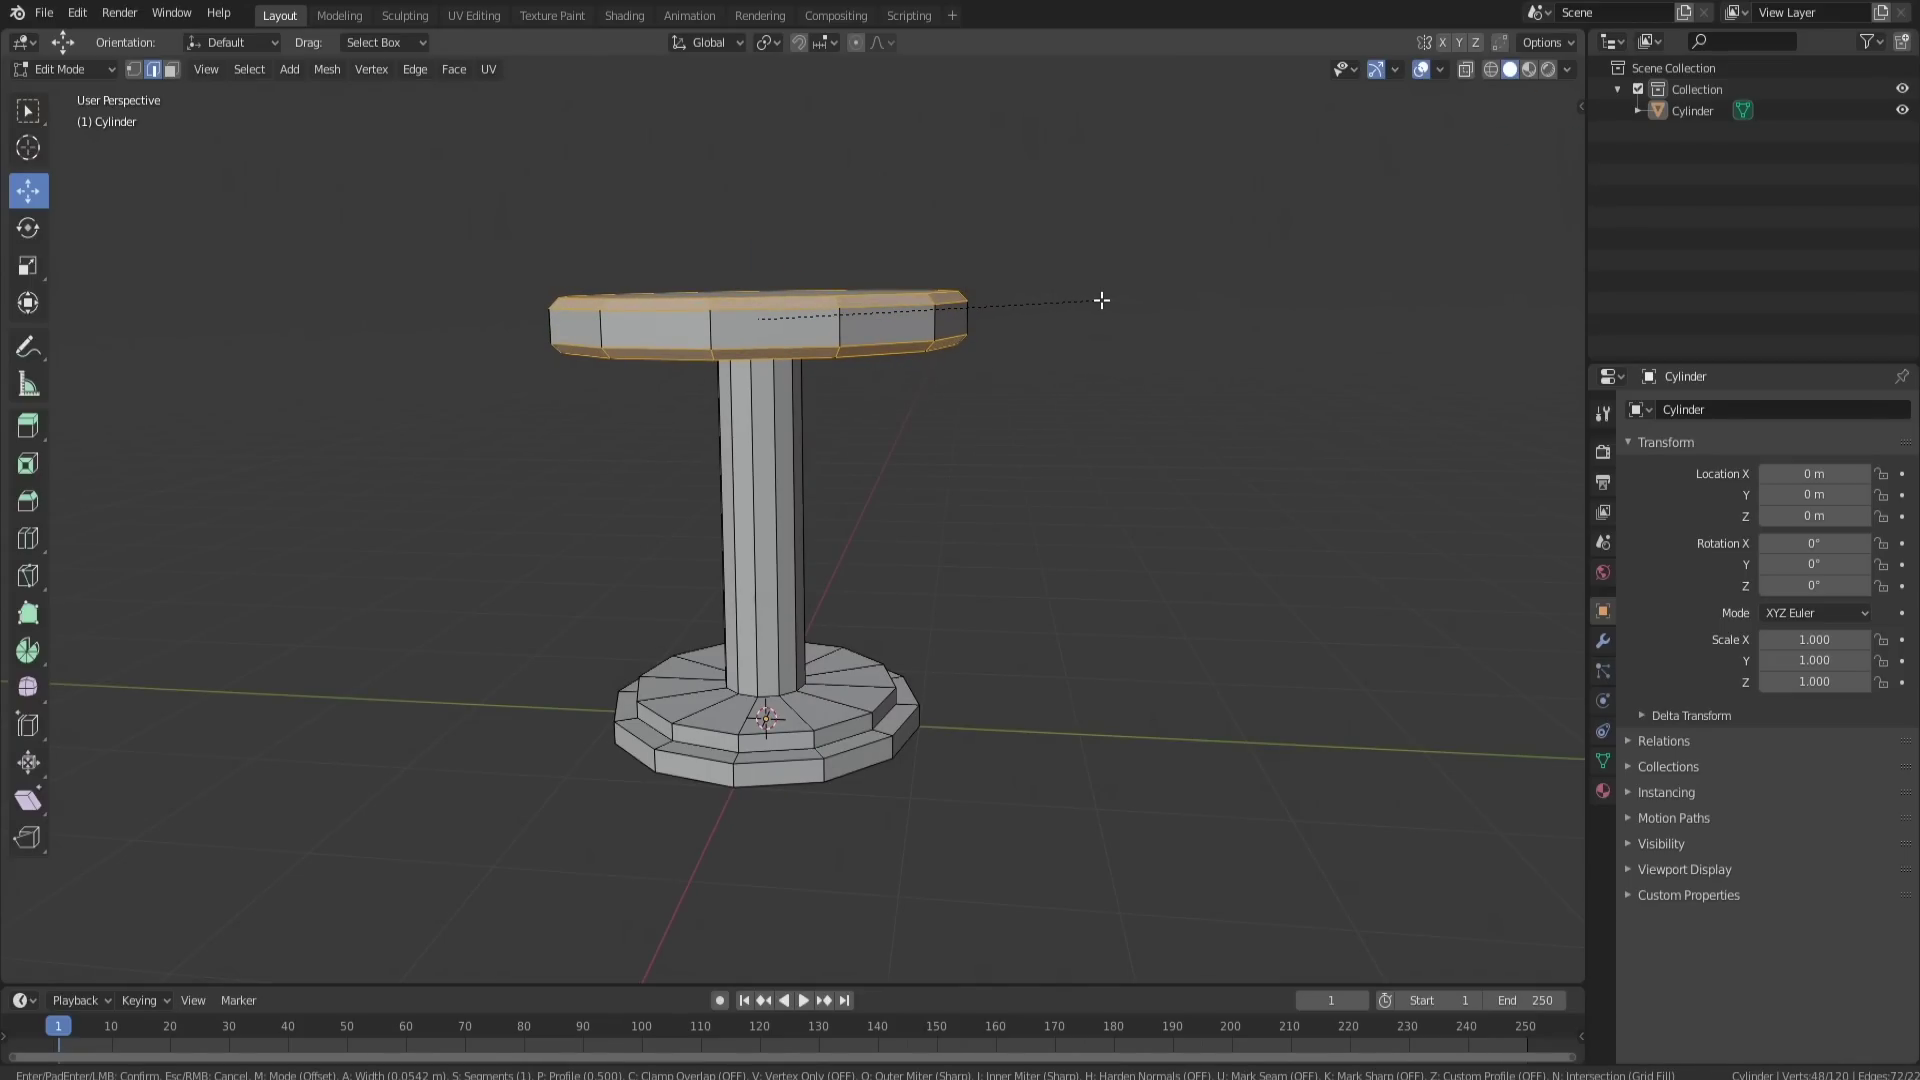
scroll(1108, 298, "up", 1)
left_click(1108, 297)
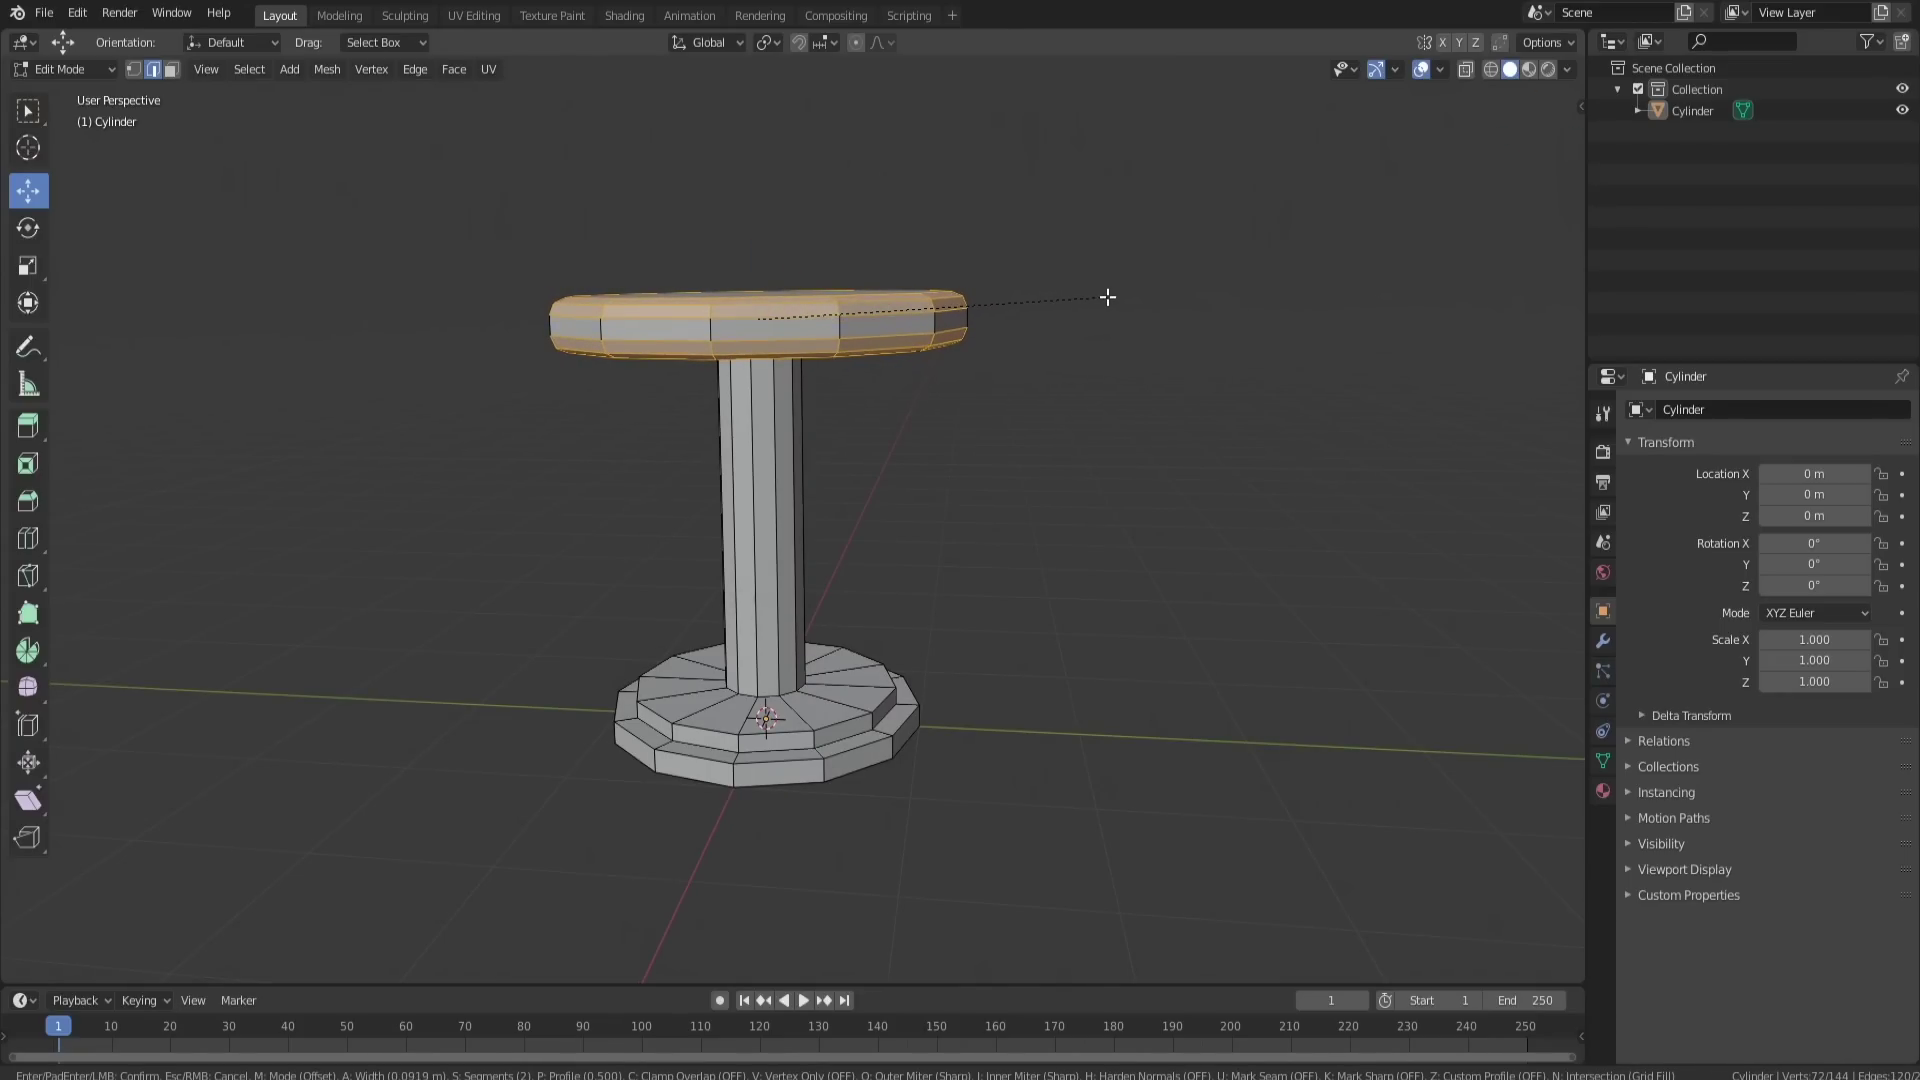
Step: Leave mesh editing and shade the whole stool smooth
key("Tab")
middle_click_drag(1029, 313, 831, 334)
left_click(818, 318)
right_click(818, 318)
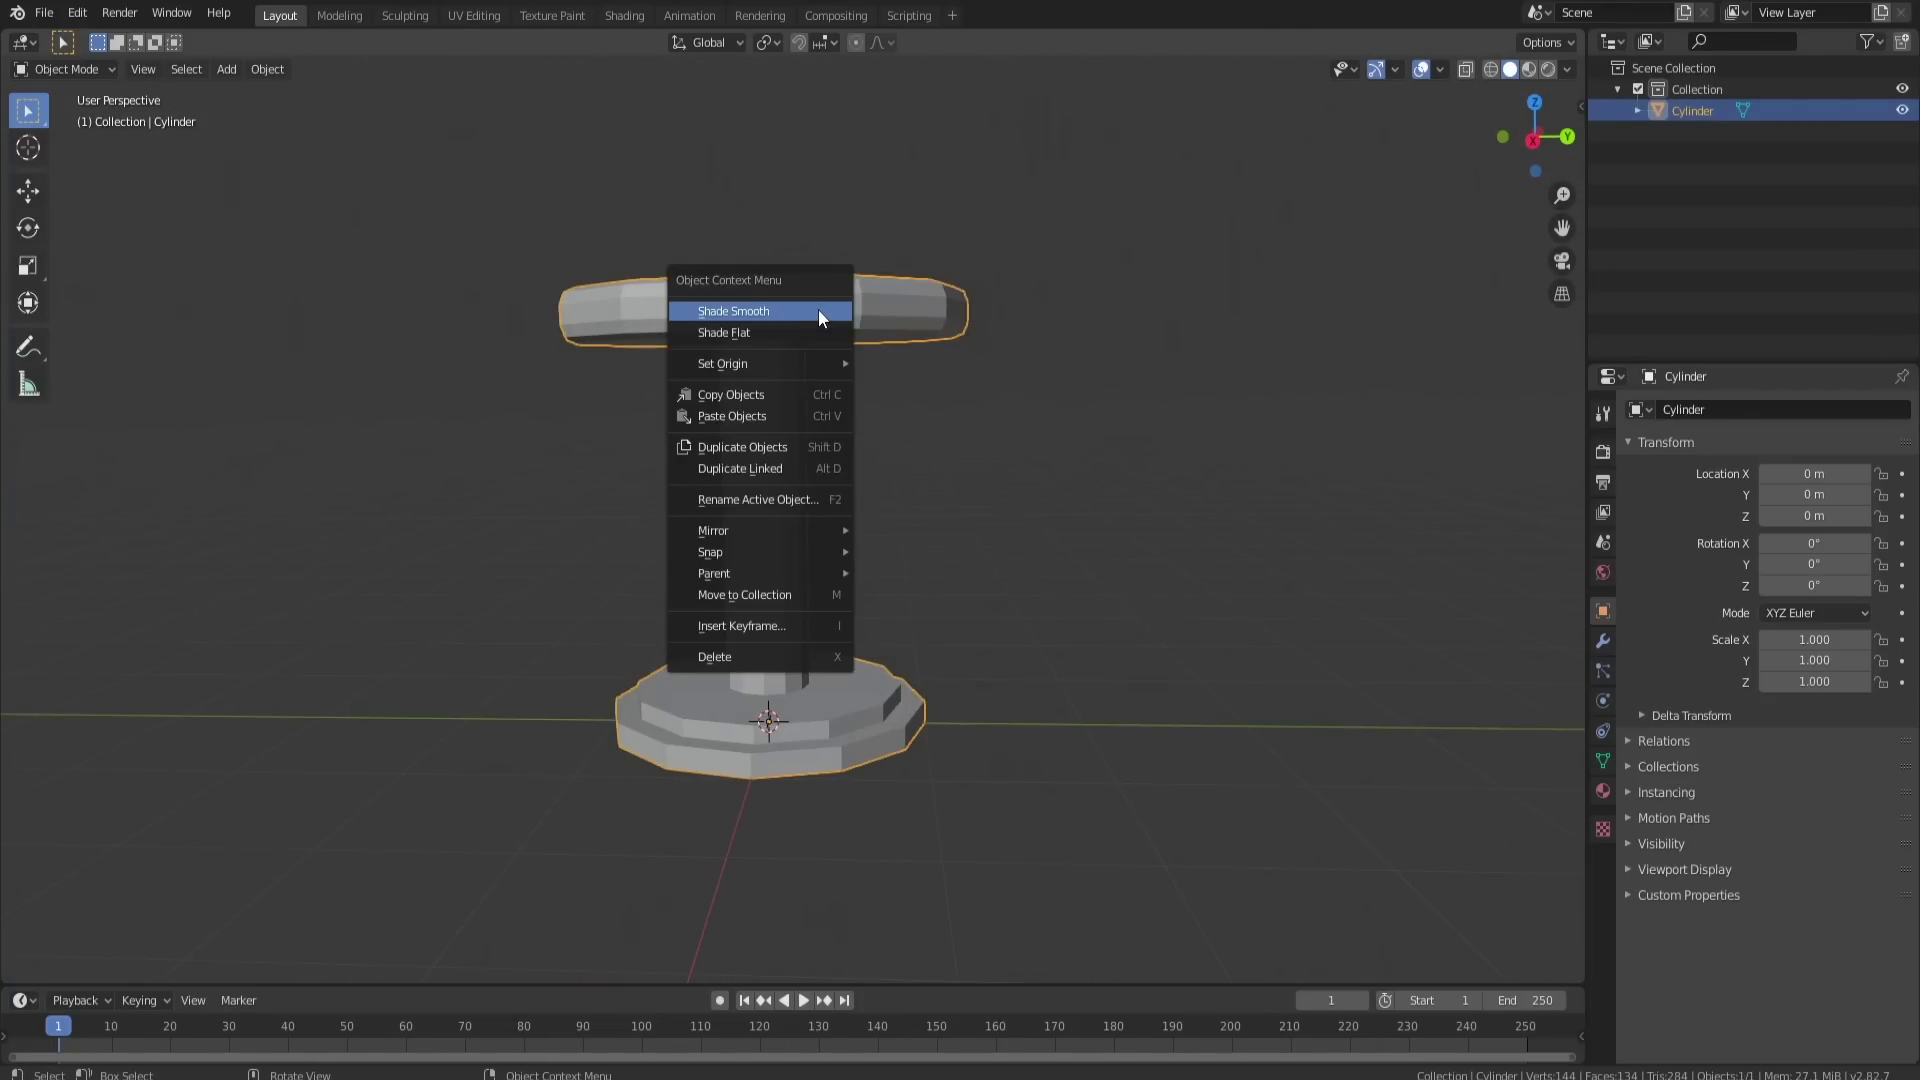
left_click(818, 312)
Step: Turn on Auto Smooth for the stool's normals at an angle of 30°
left_click(1603, 760)
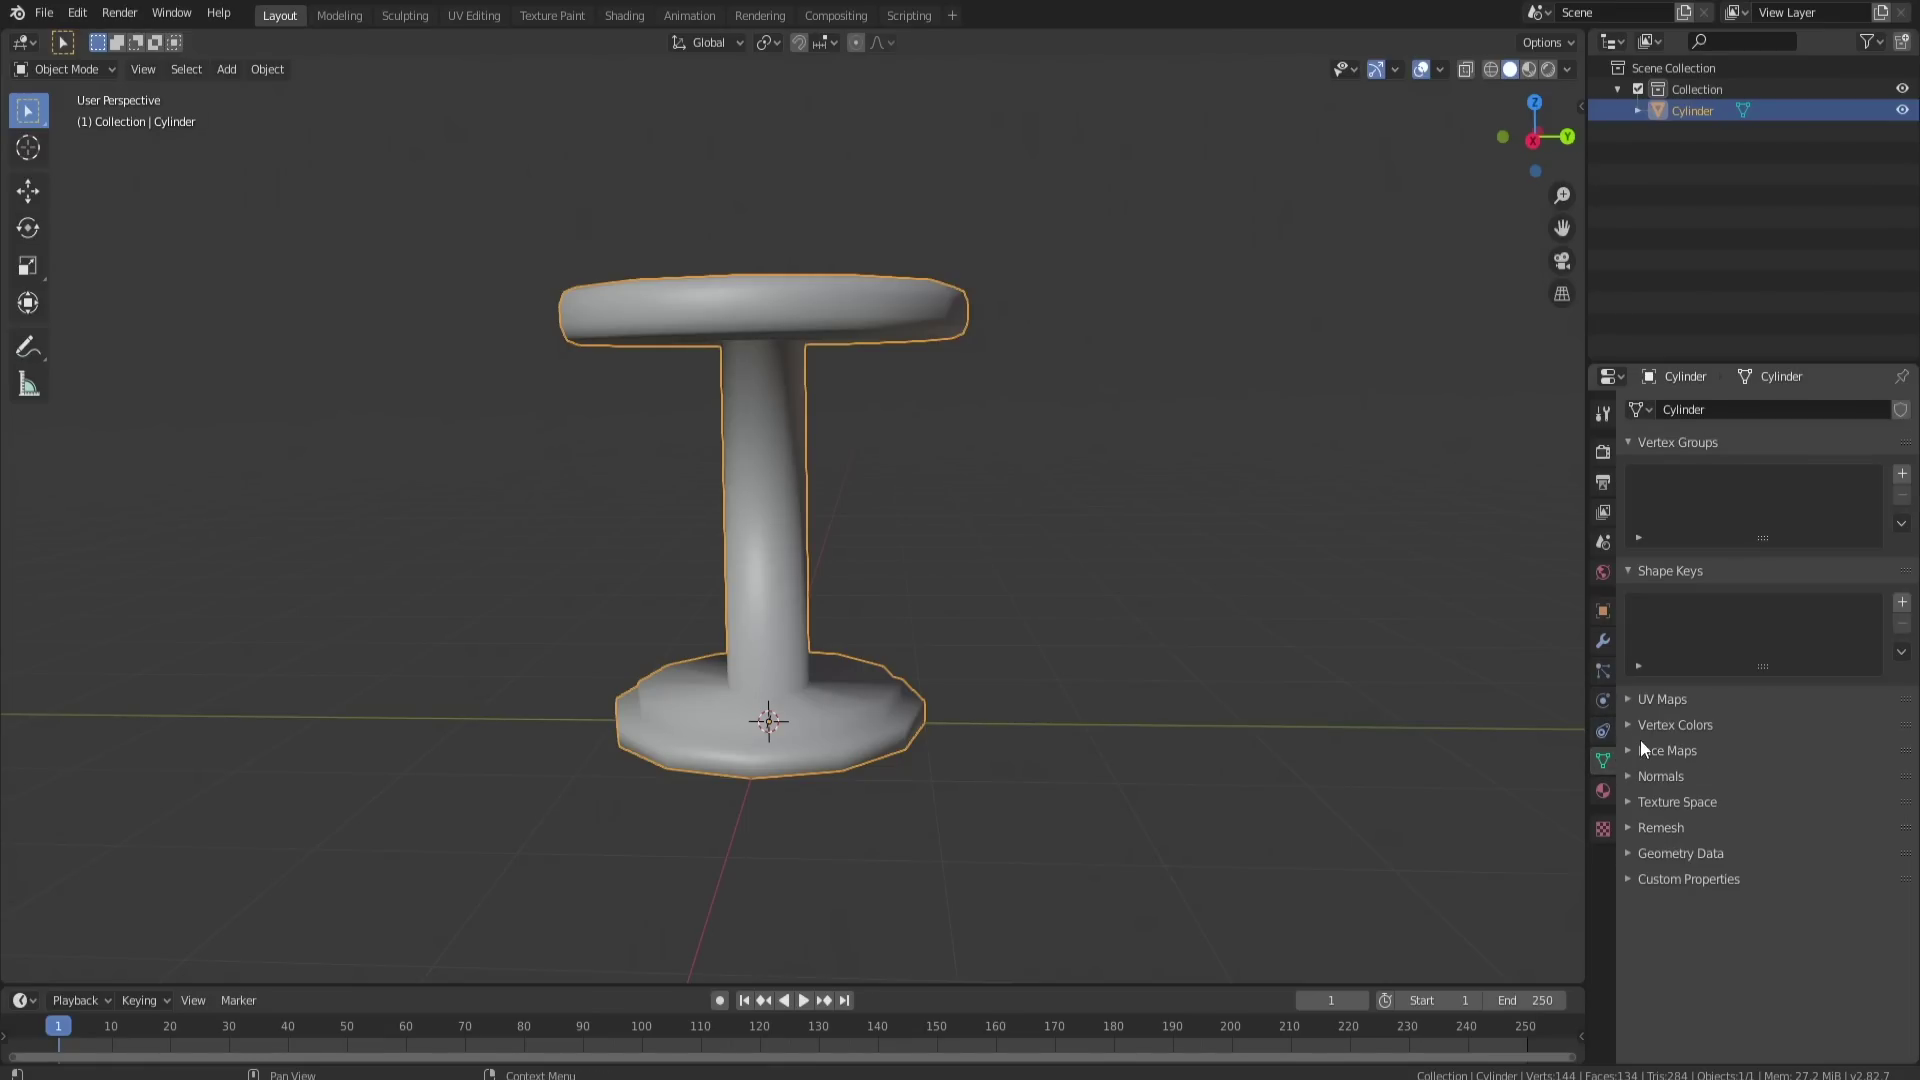
left_click(1627, 754)
left_click(1630, 755)
left_click(1630, 774)
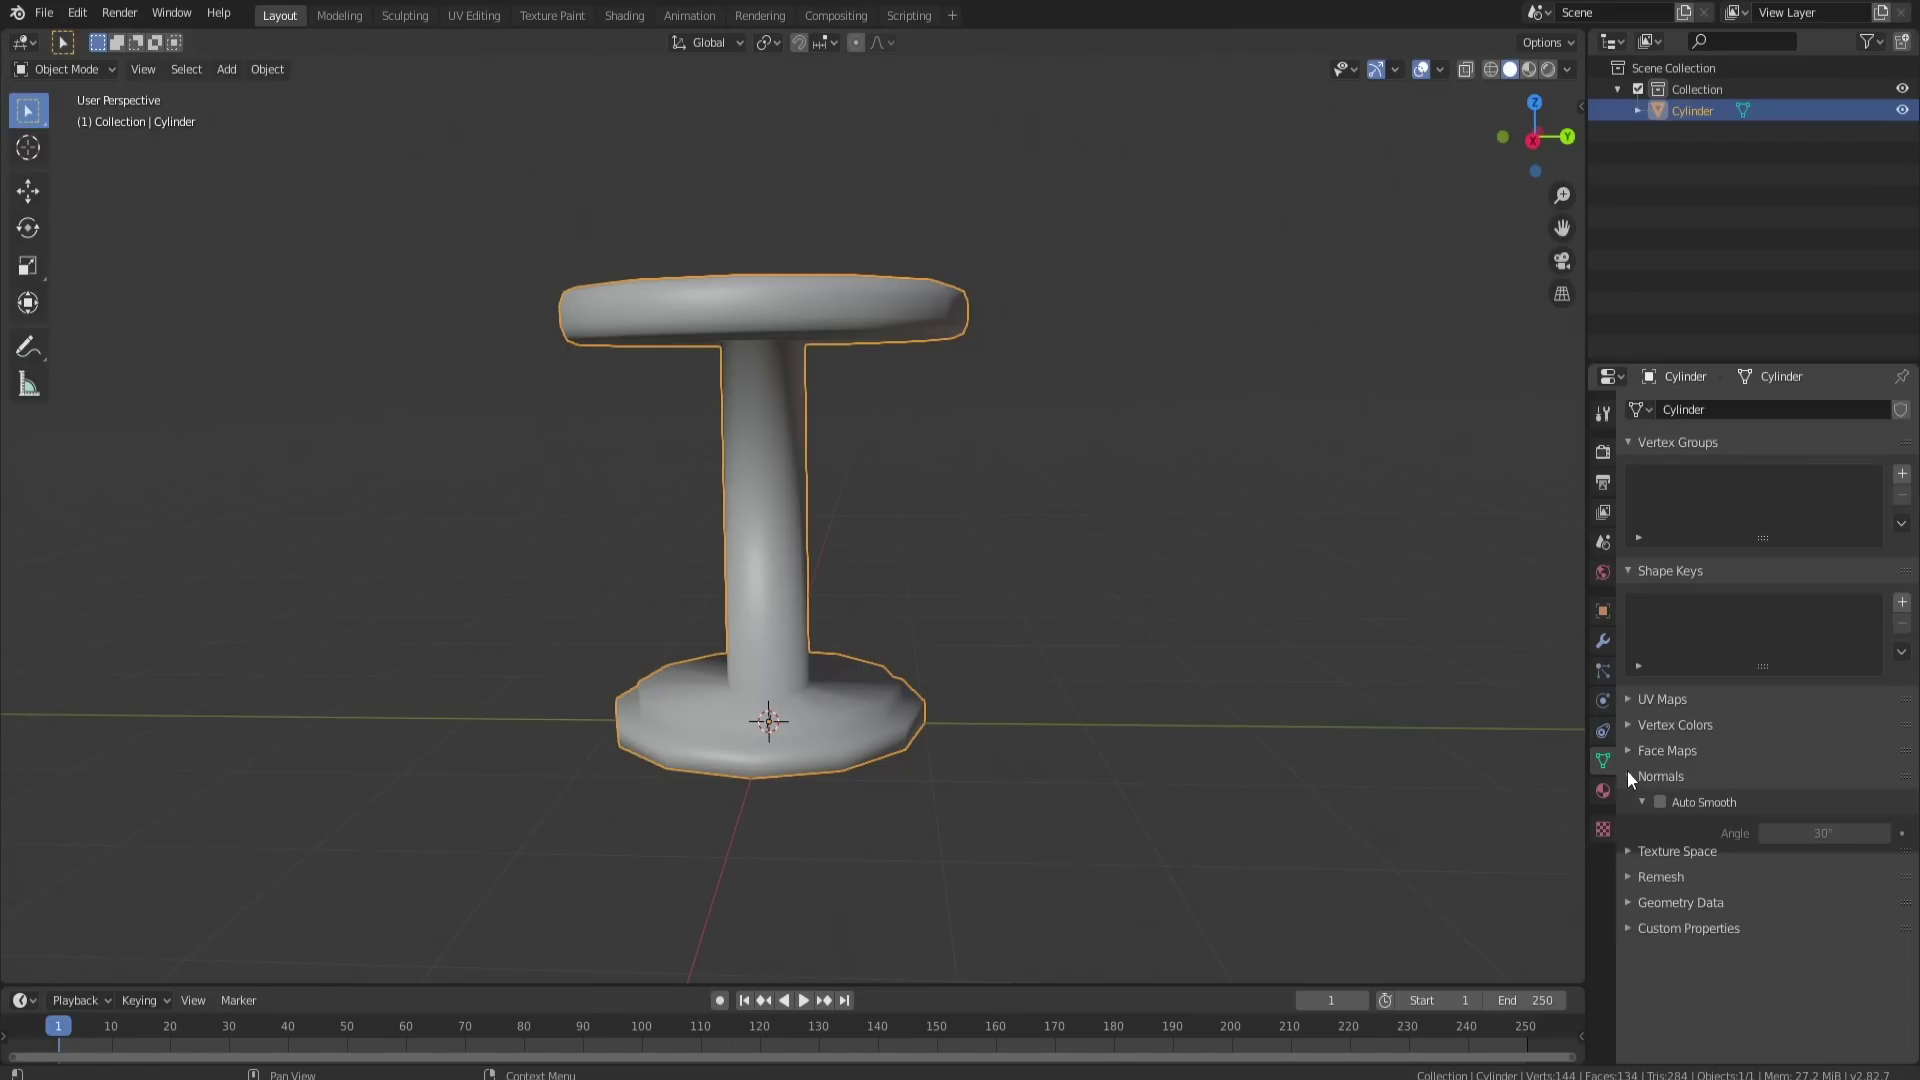
left_click(1659, 802)
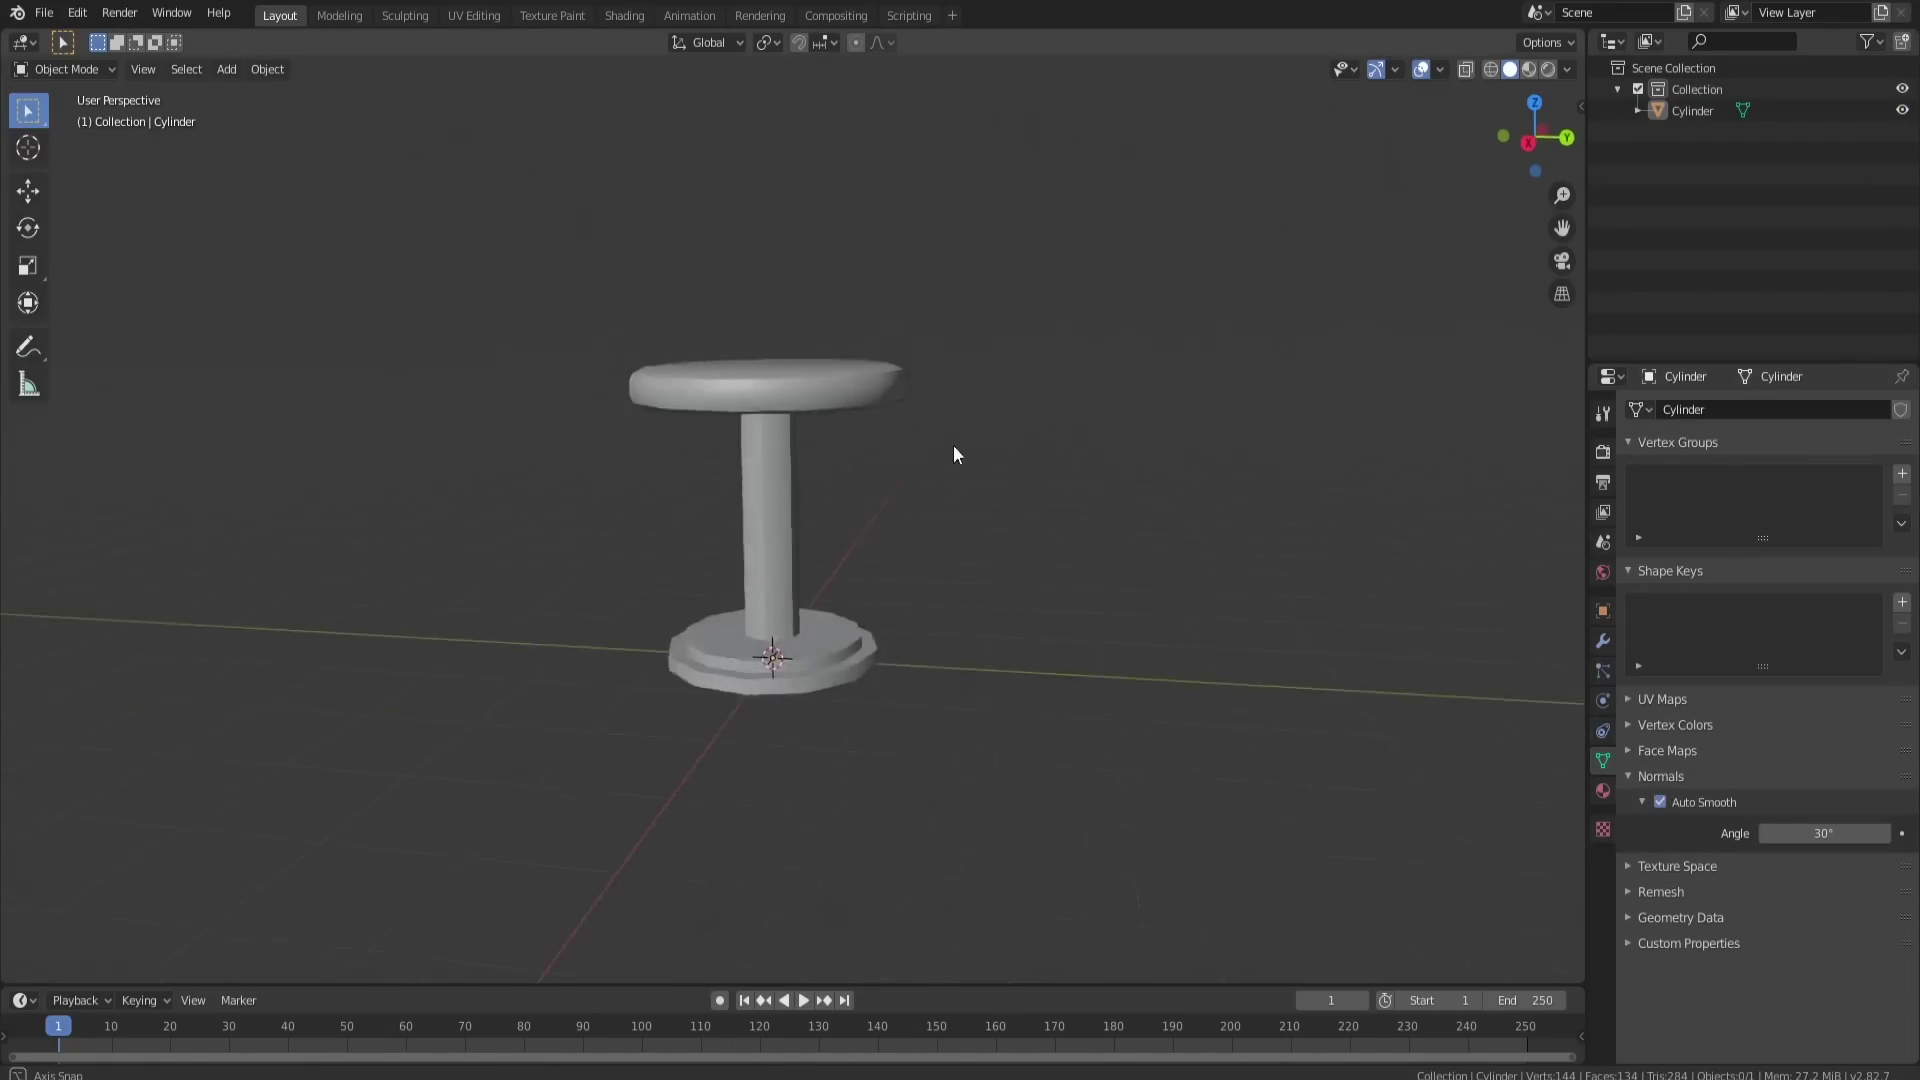
middle_click_drag(955, 455, 973, 420)
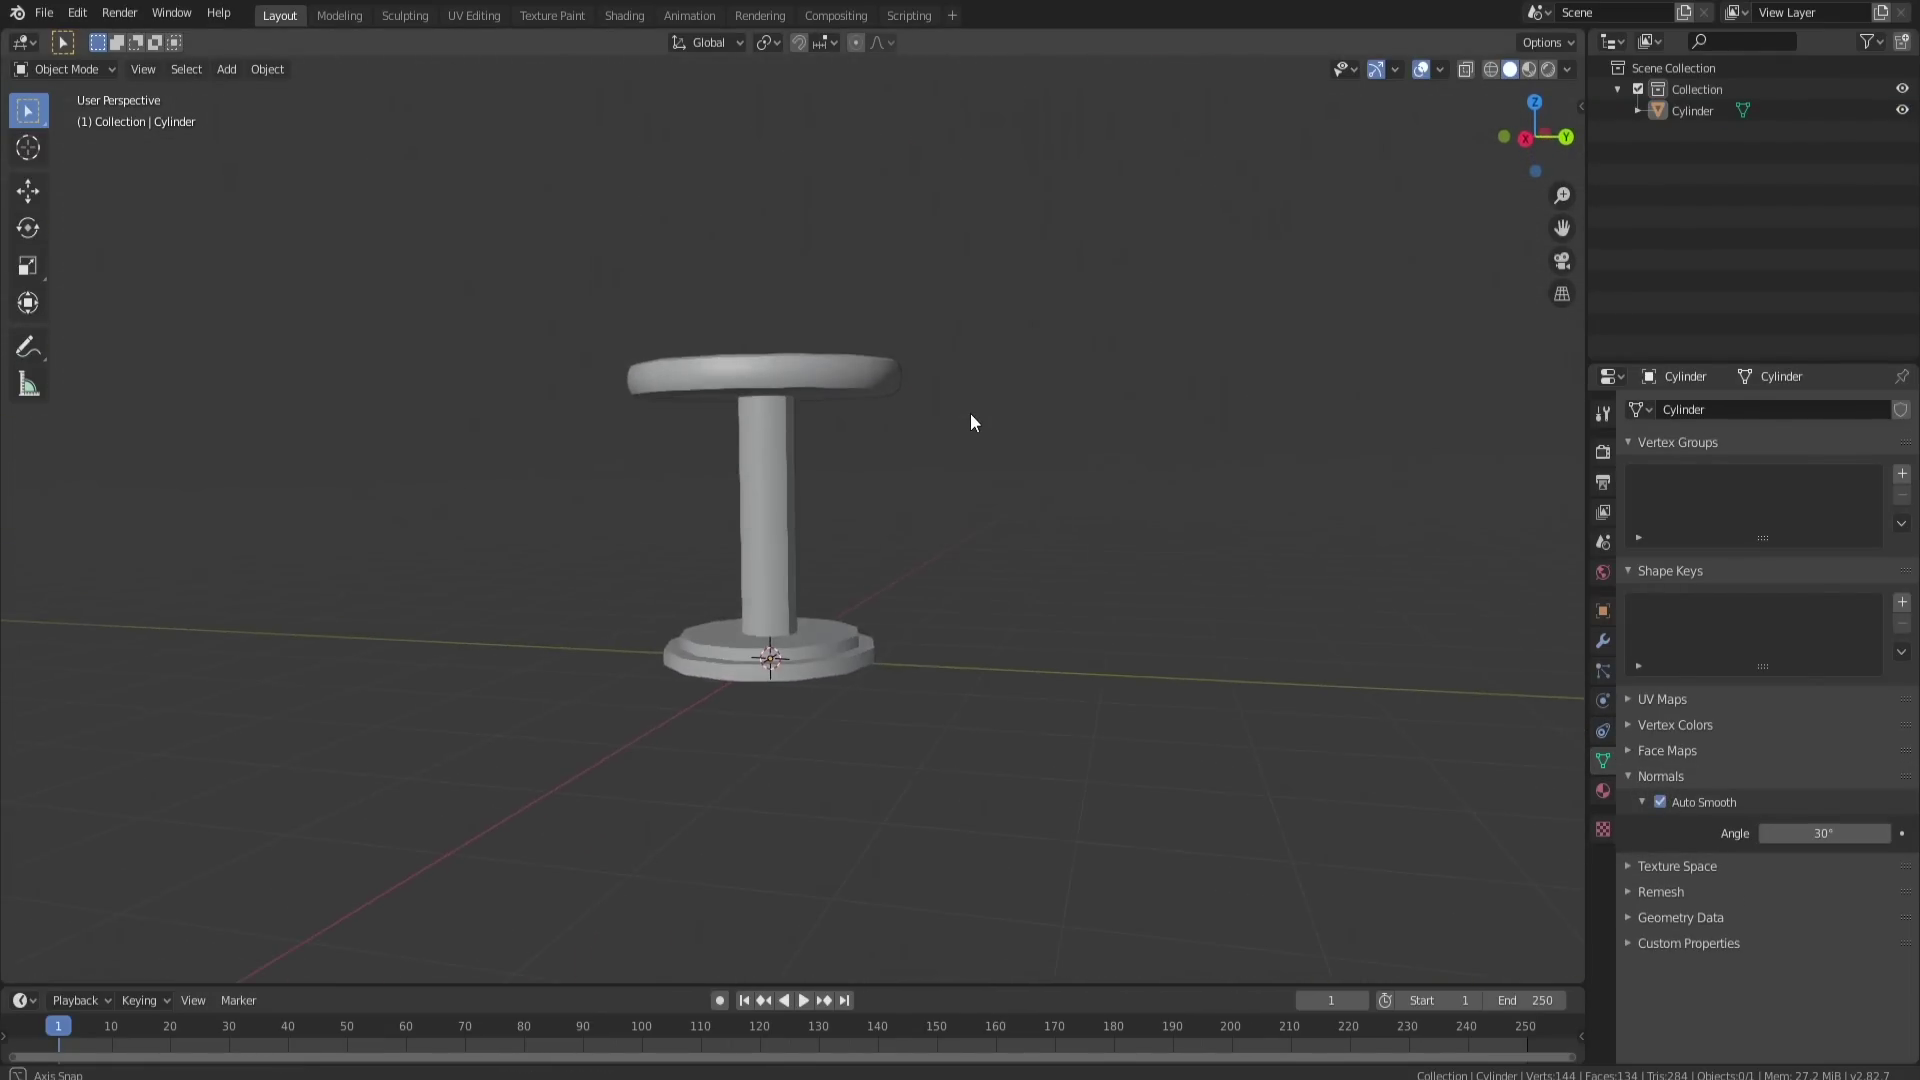
Step: Move the stool away from the origin along Y and duplicate it, placing the copy about 5.1 m along Y
left_click(788, 497)
middle_click_drag(811, 584, 681, 568)
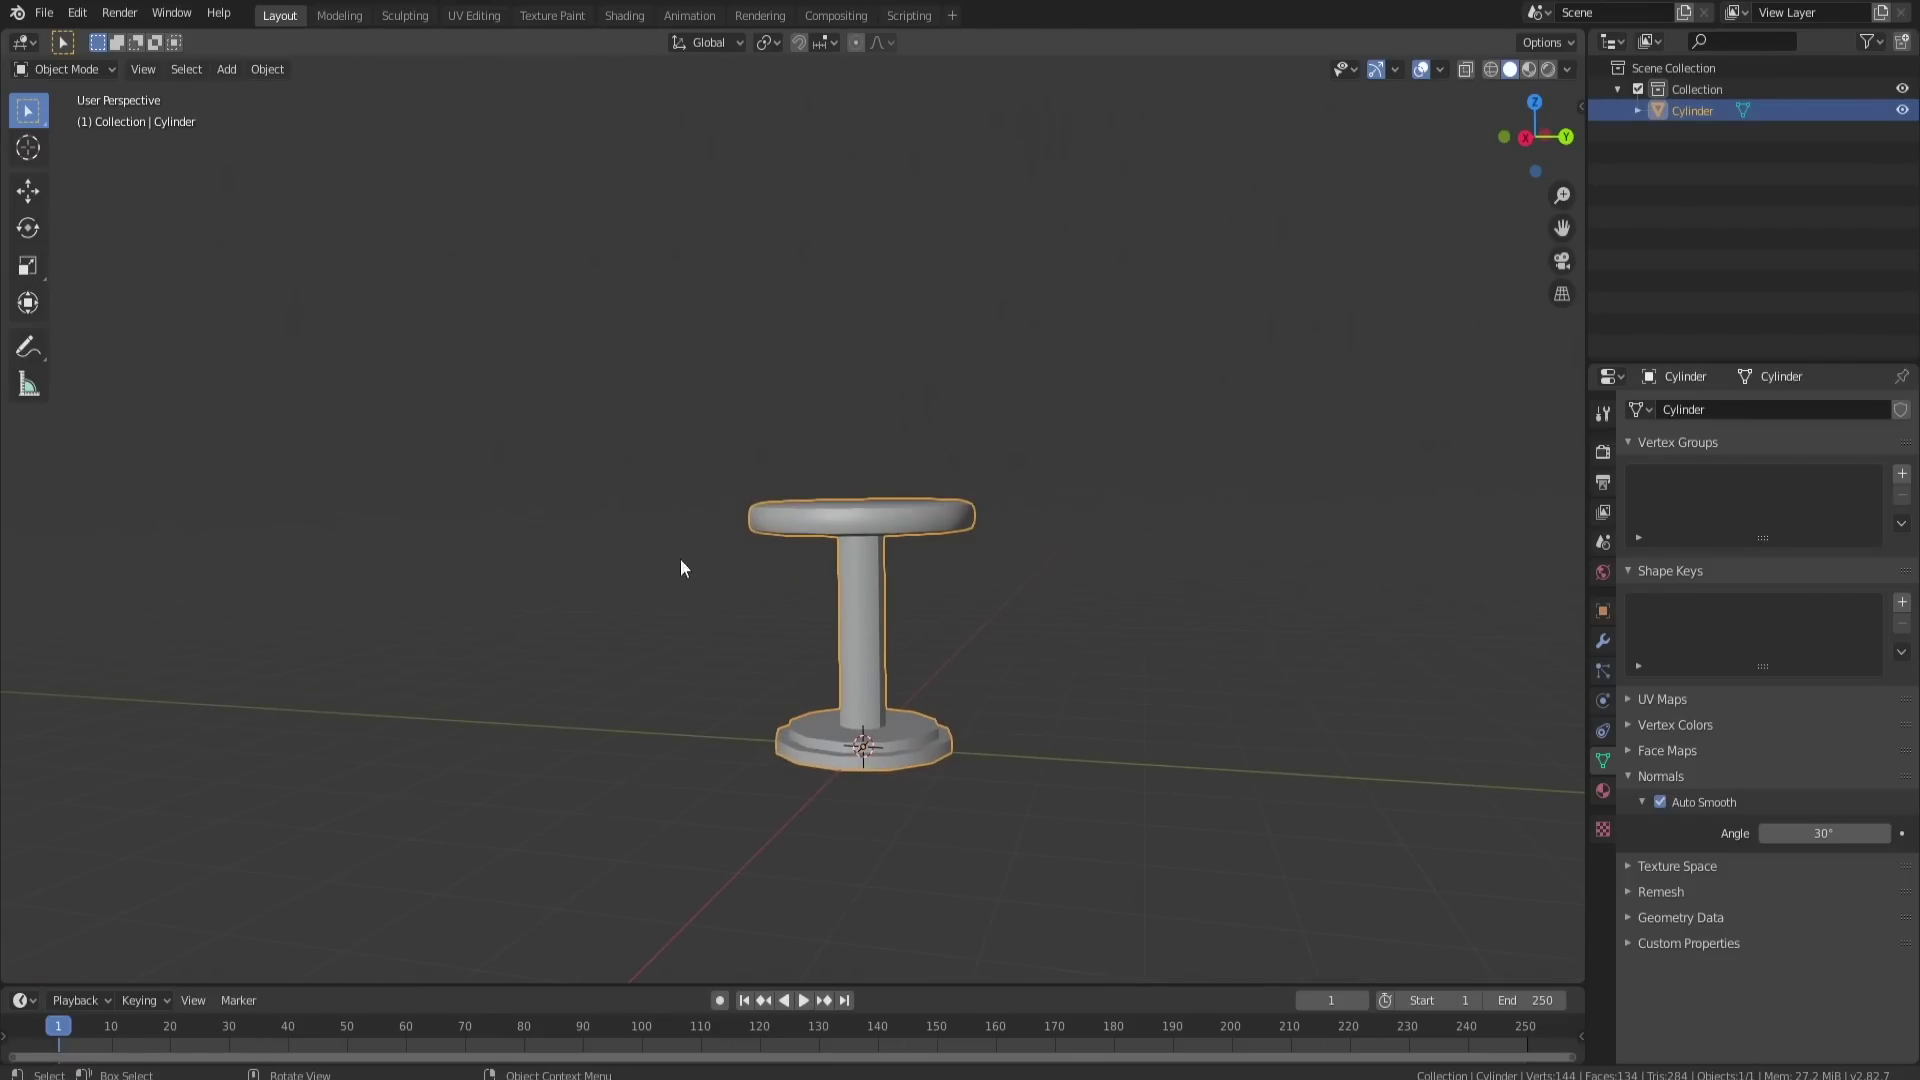
left_click(24, 196)
left_click_drag(926, 757, 856, 782)
mouse_move(879, 737)
middle_mouse_down()
mouse_move(994, 664)
mouse_move(999, 707)
mouse_move(910, 727)
middle_mouse_up()
key("ctrl+z")
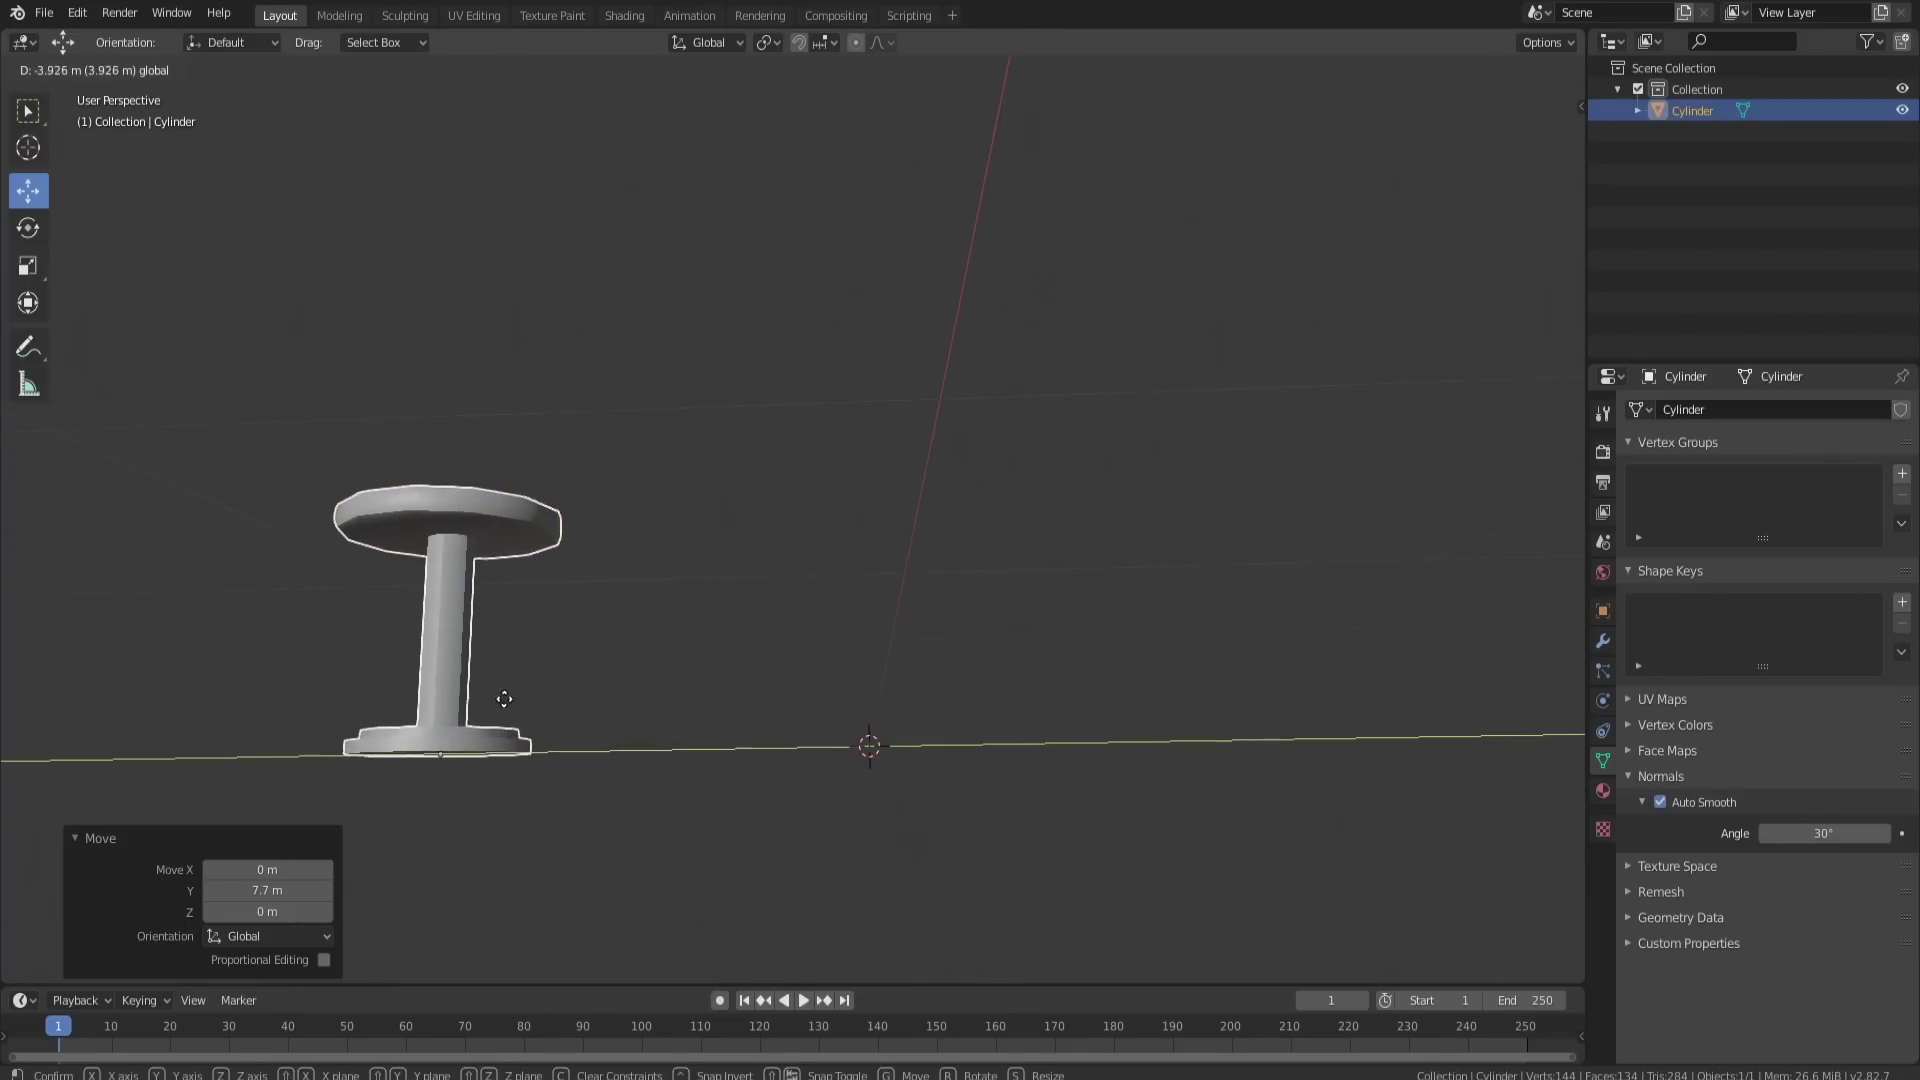
key("shift+d")
left_click_drag(512, 751, 979, 760)
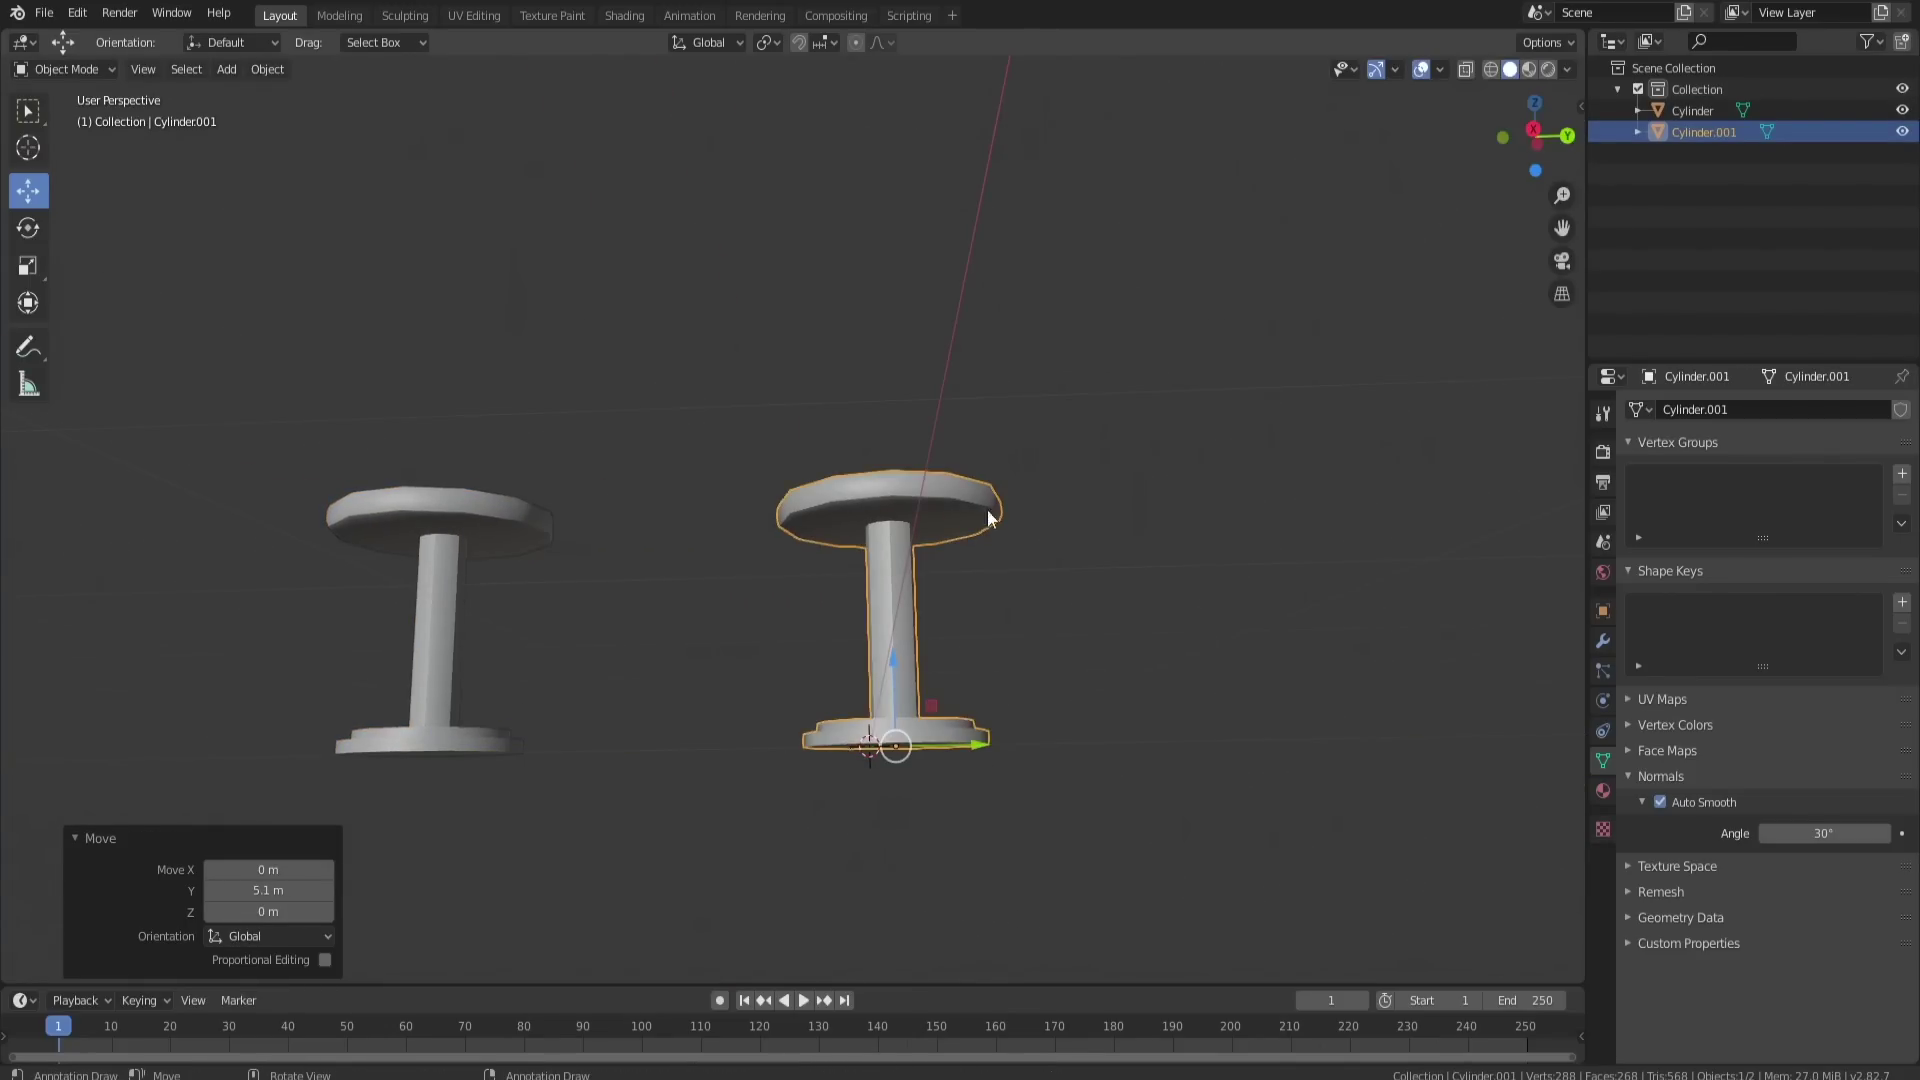
Step: Separate the copied stool's whole round seat from its post into its own object
middle_click_drag(988, 514, 948, 530)
key("ctrl+Tab")
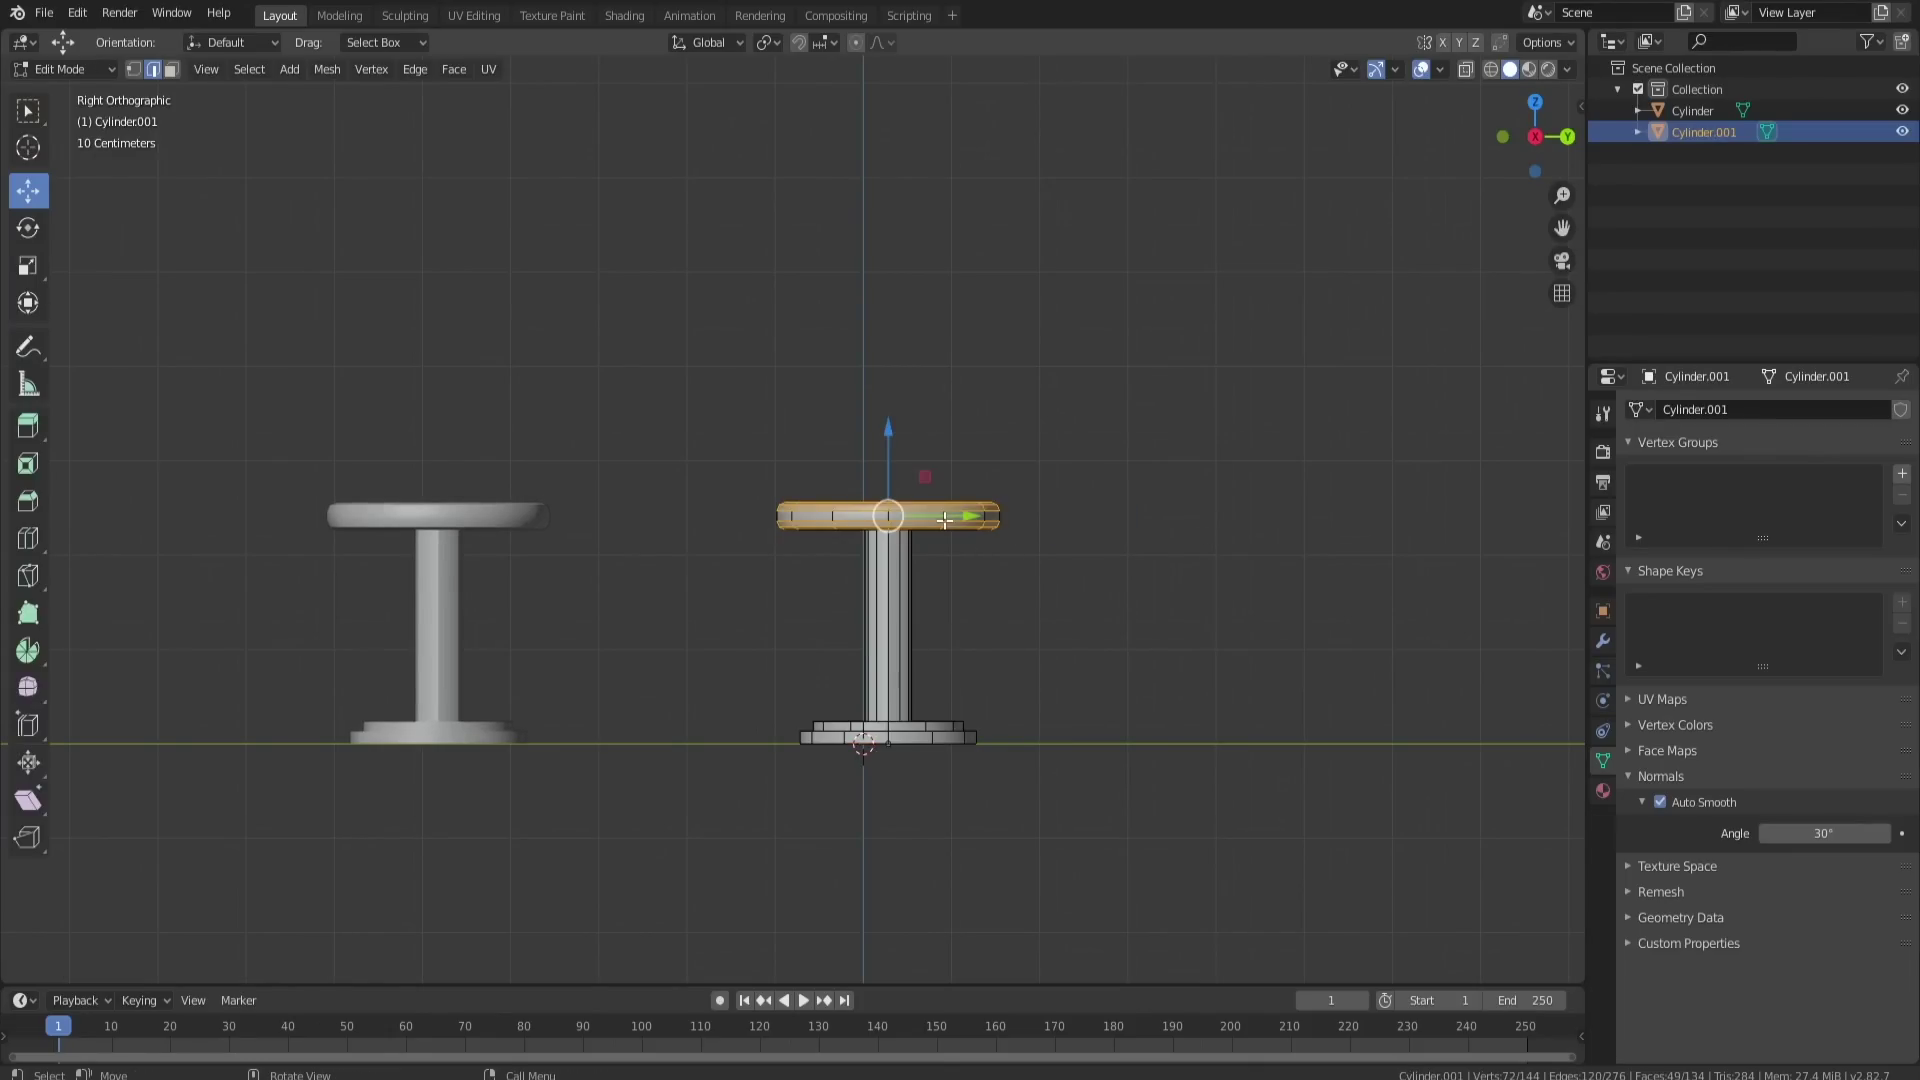
key("z")
left_click(716, 446)
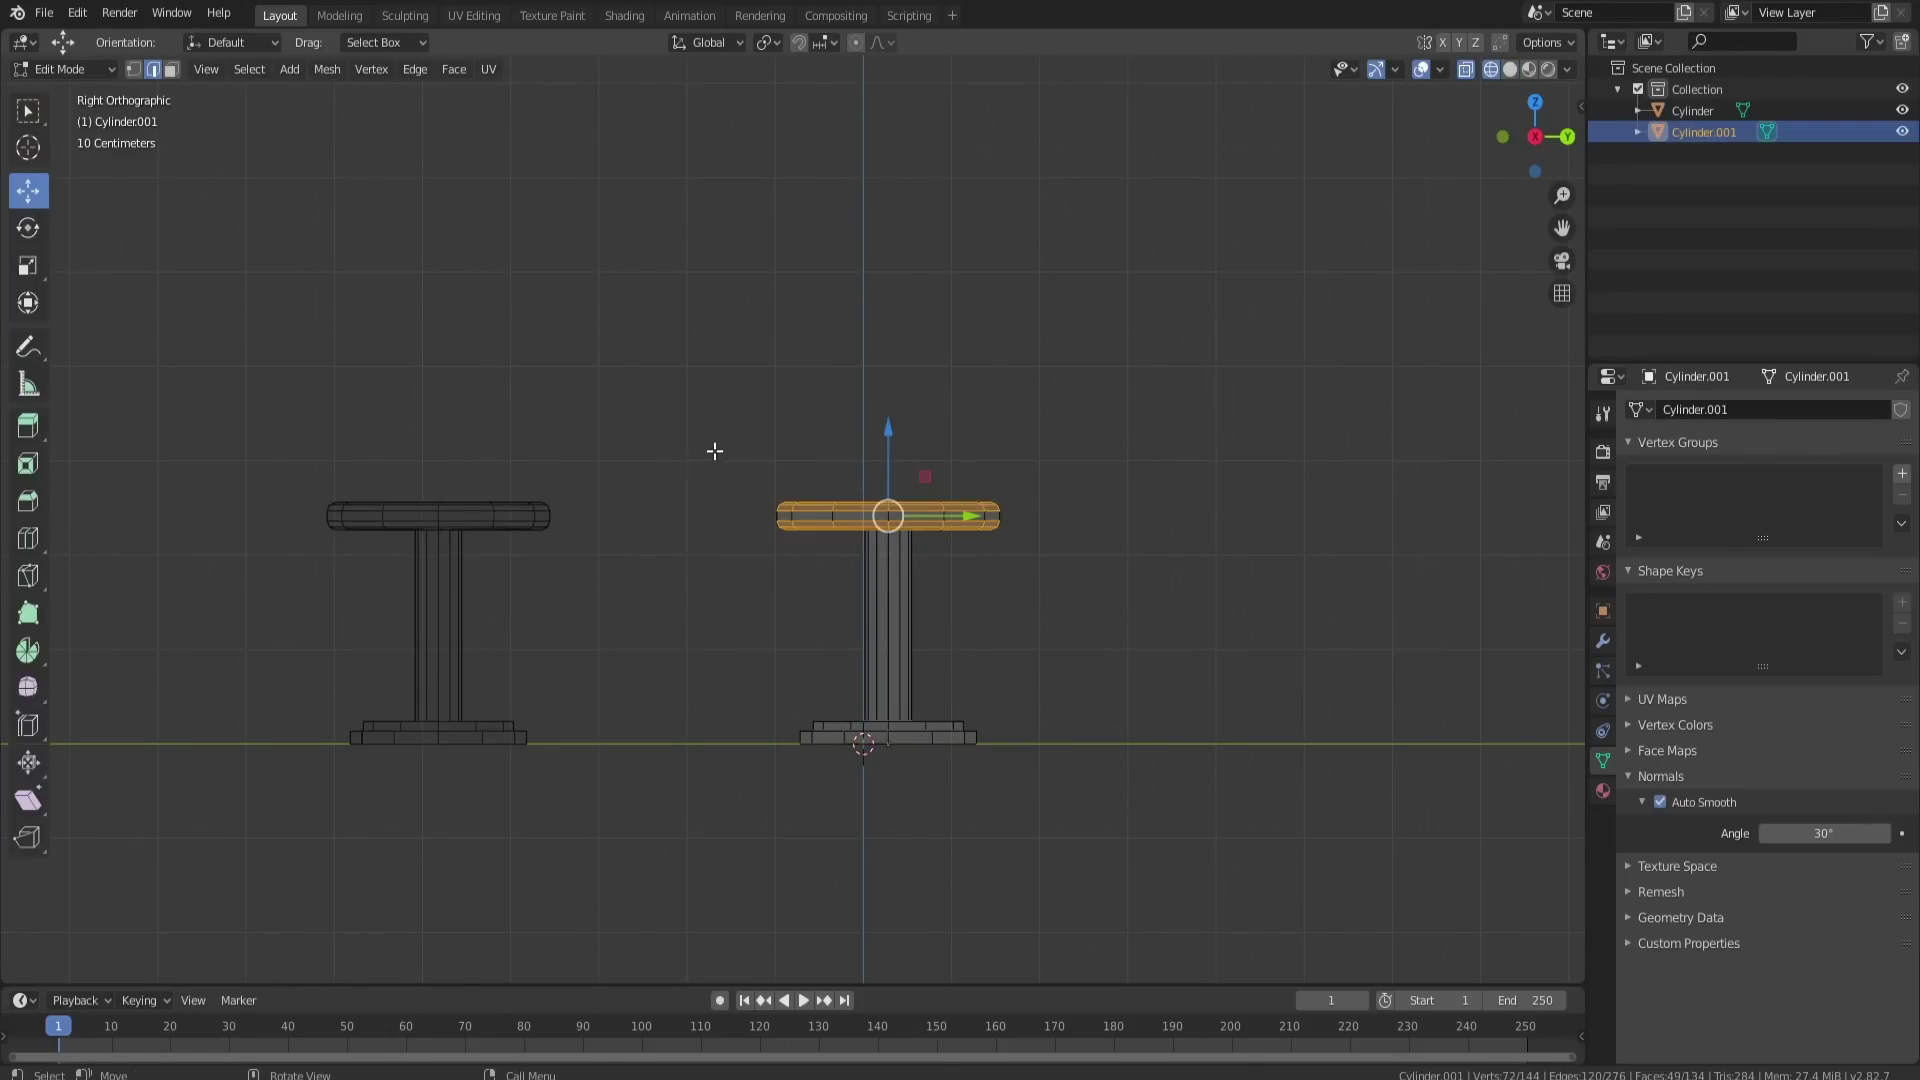
left_click_drag(717, 449, 1050, 532)
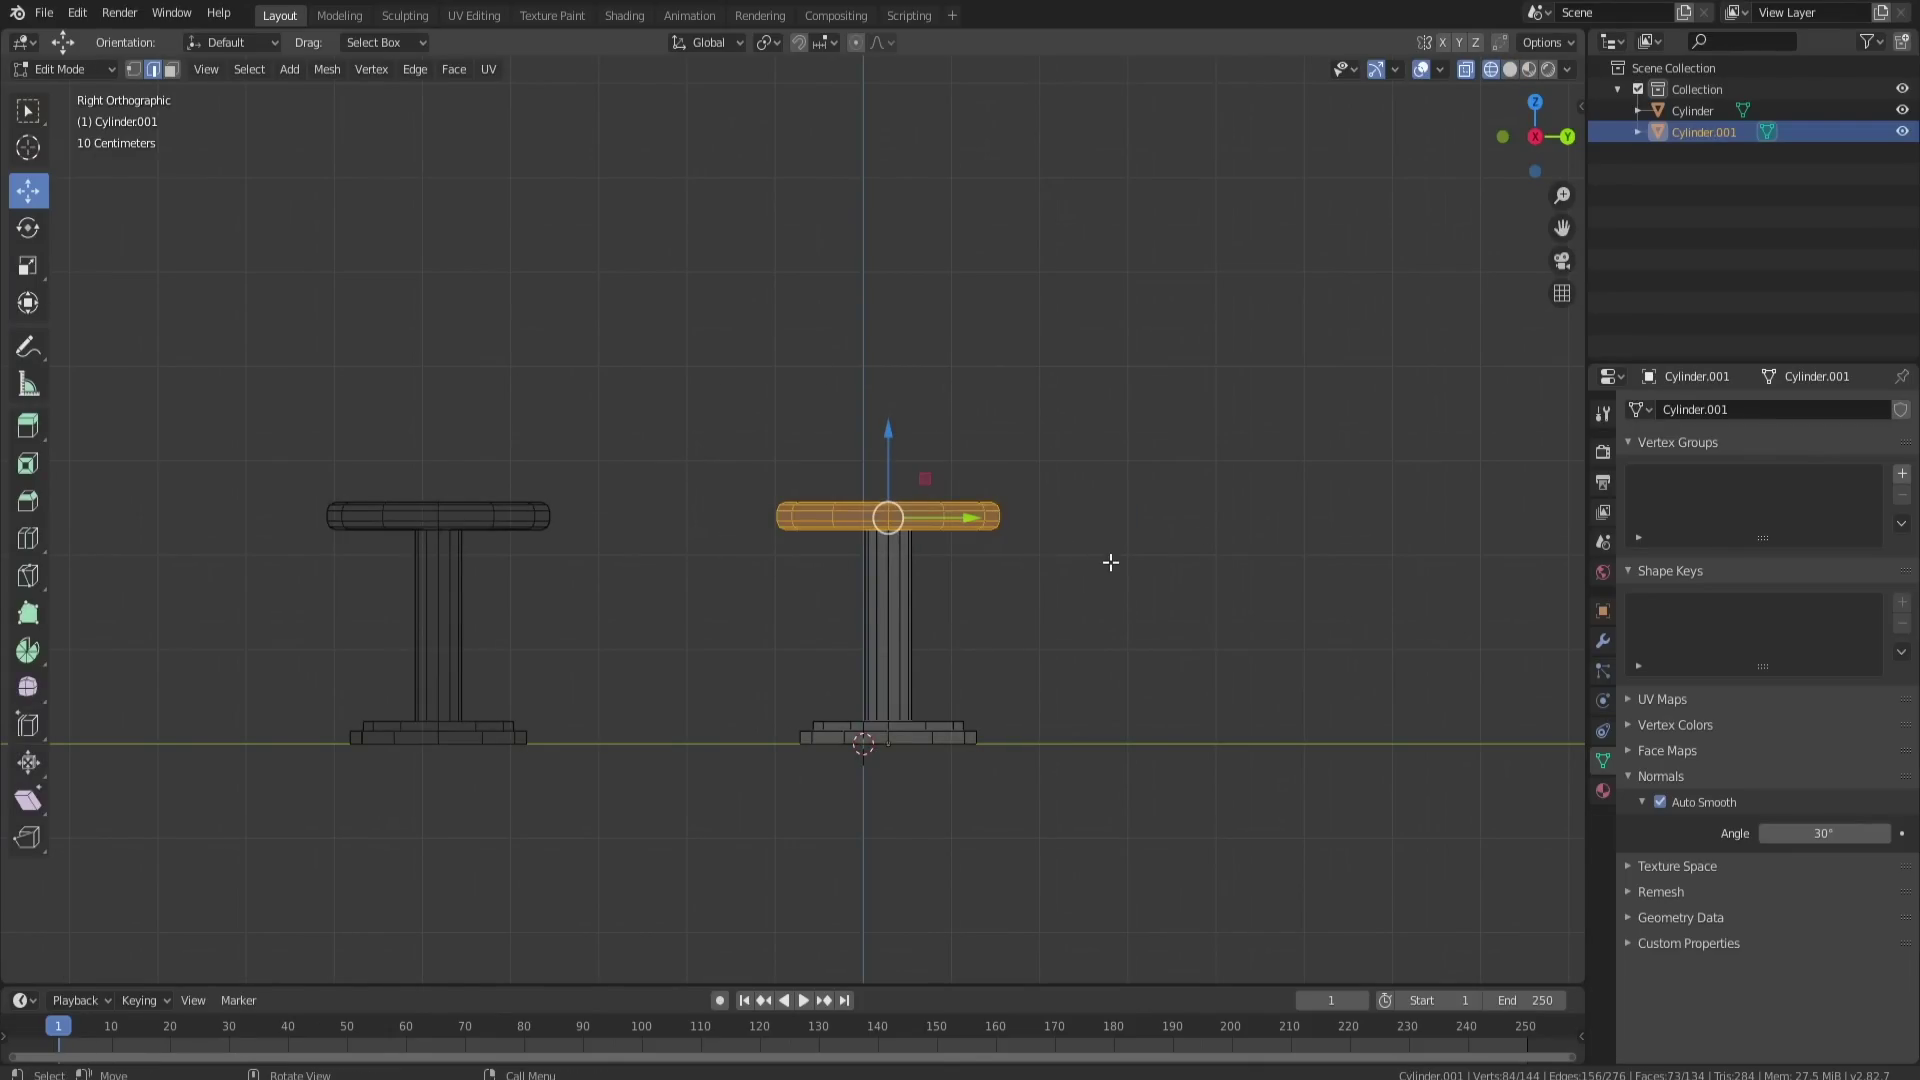
key("s")
key("Escape")
key("p")
left_click(1118, 572)
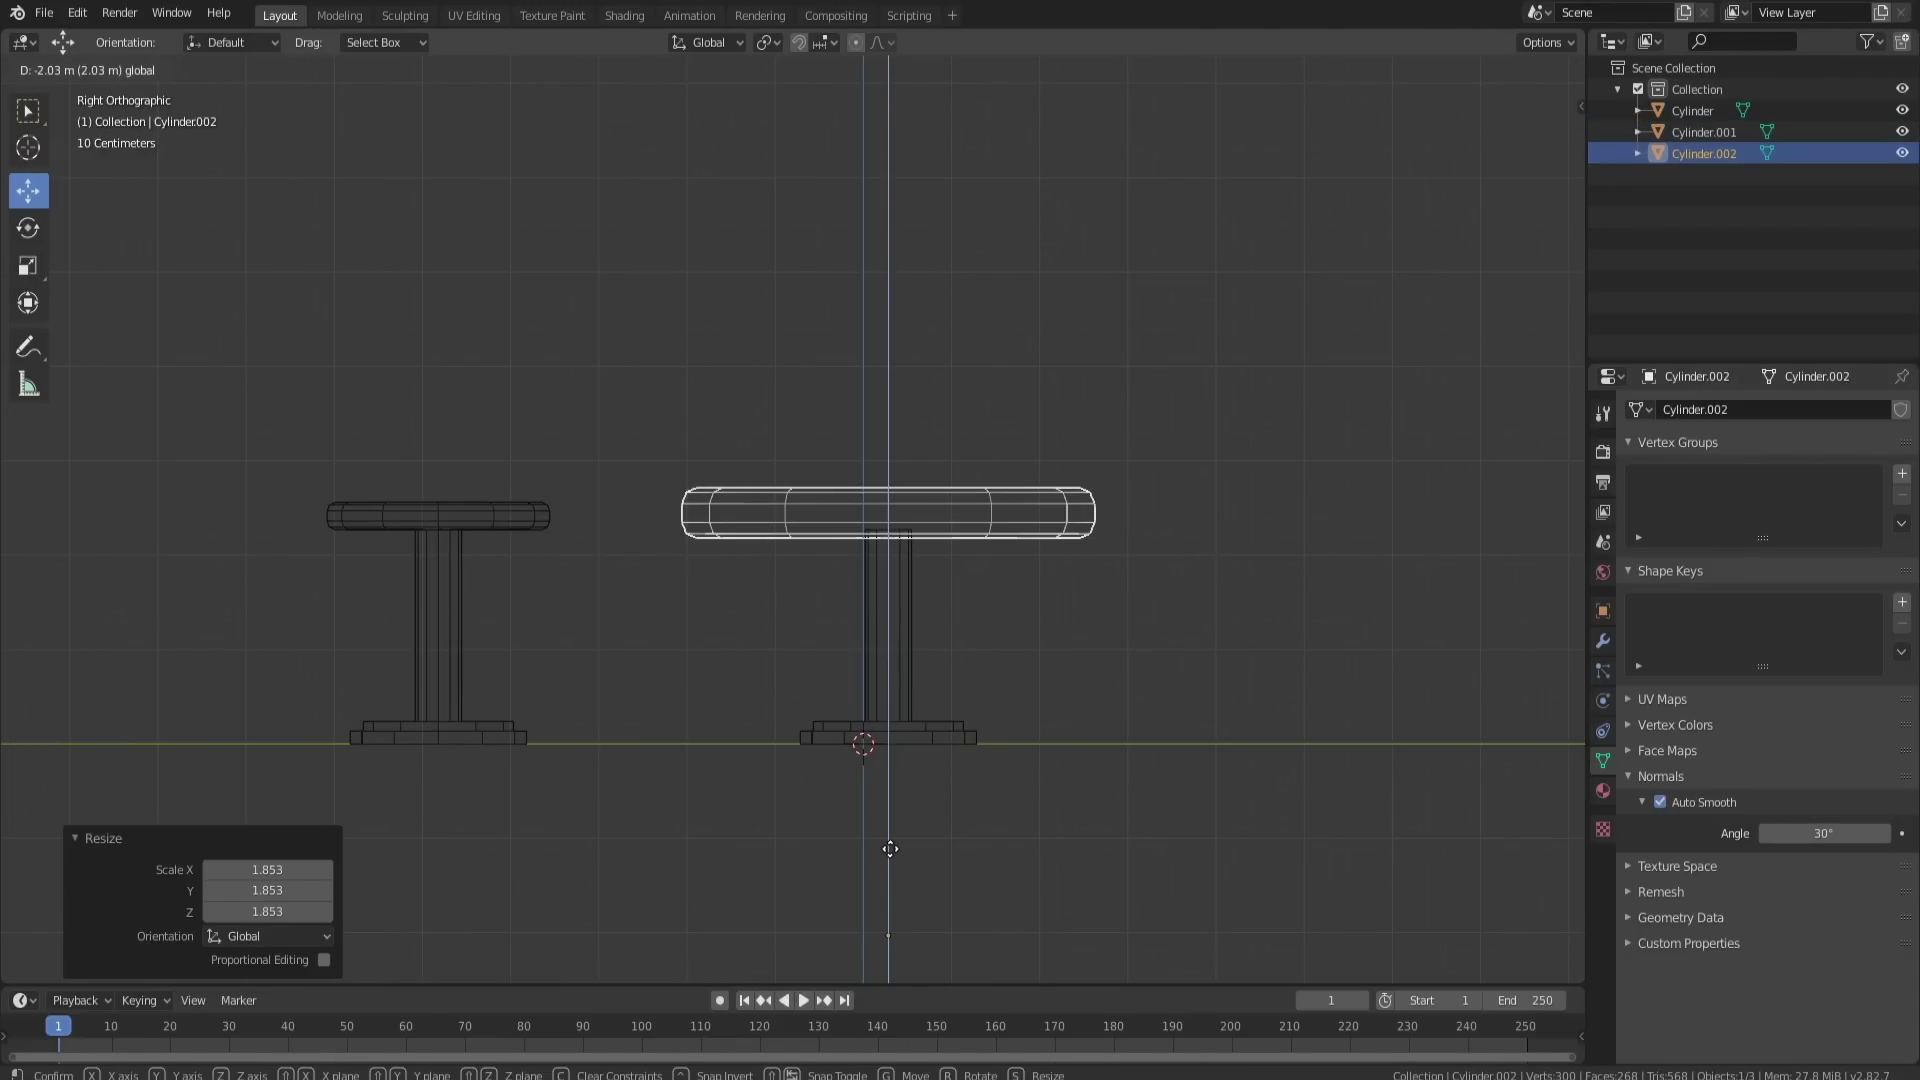
Step: Scale the separated seat to about 1.853 overall and 0.68 along Z to make a wide, thin tabletop
left_click_drag(889, 849, 890, 843)
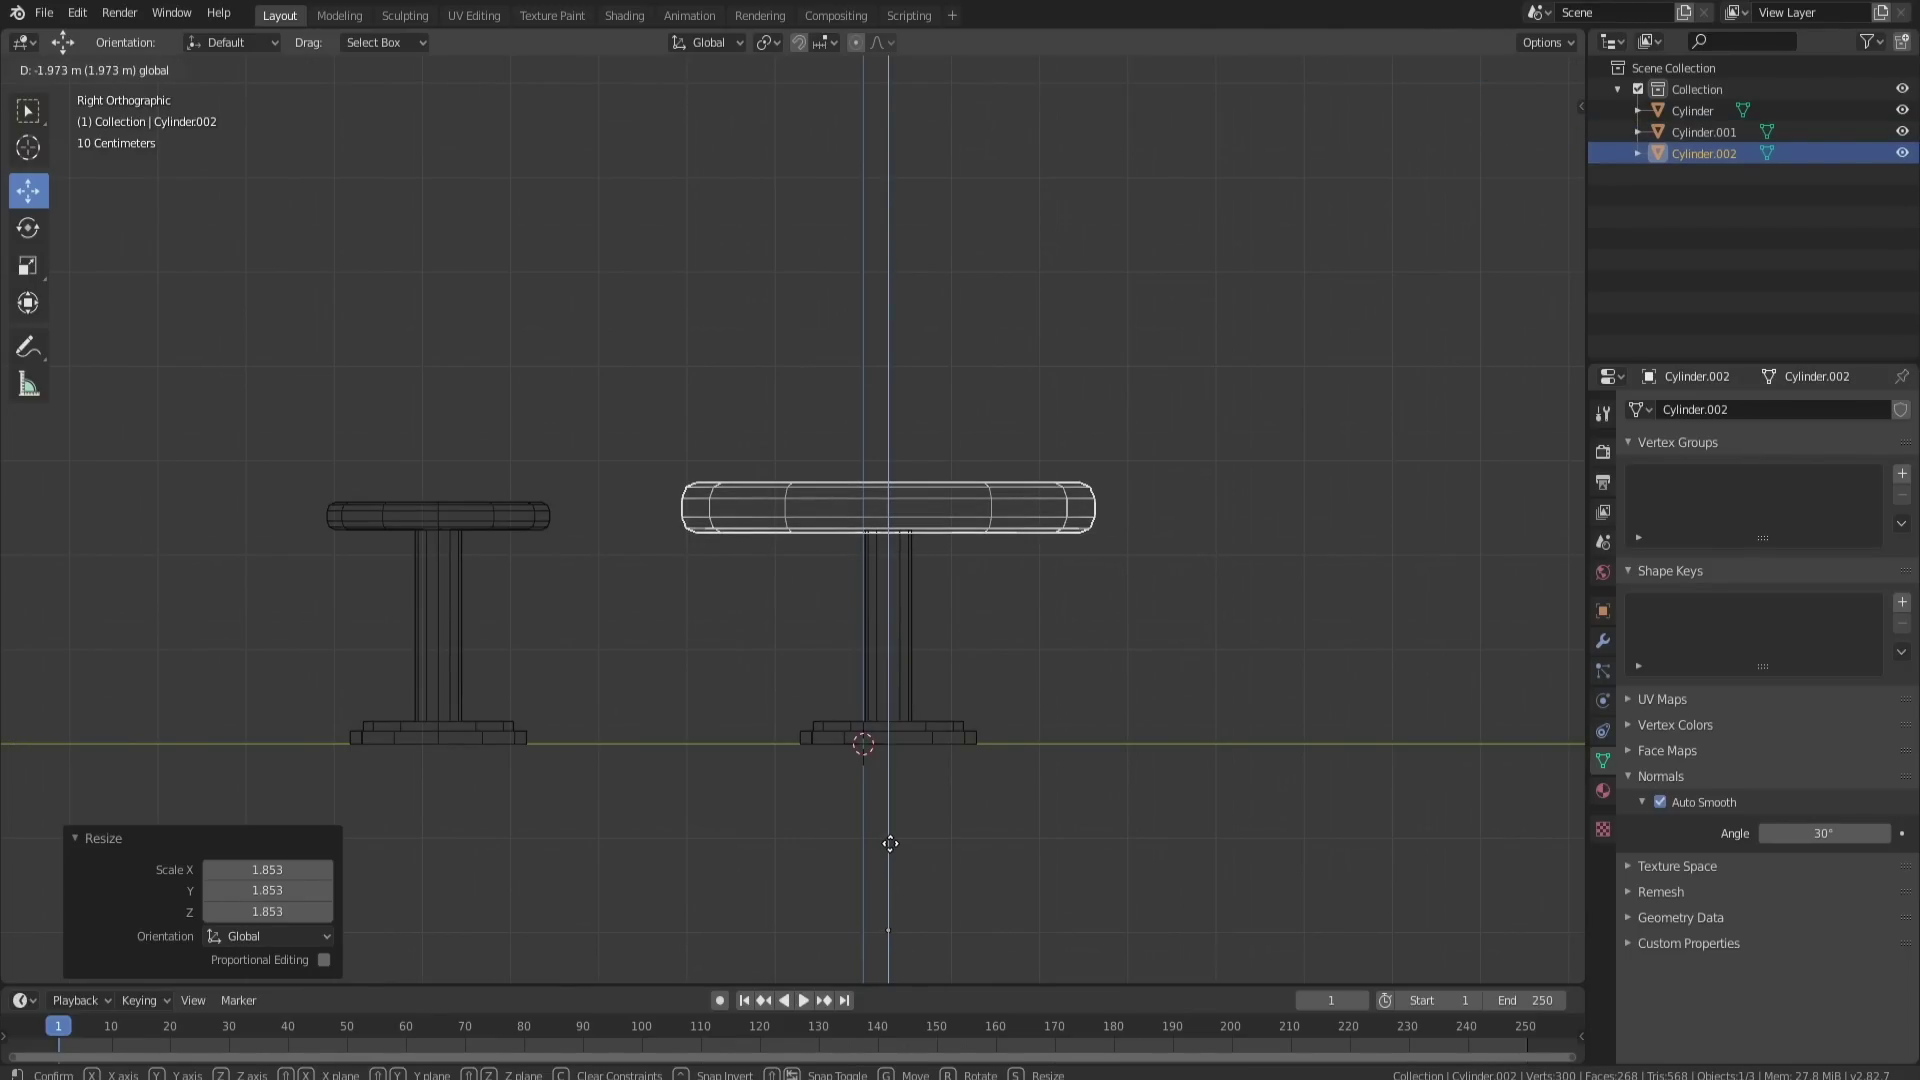
left_click(890, 843)
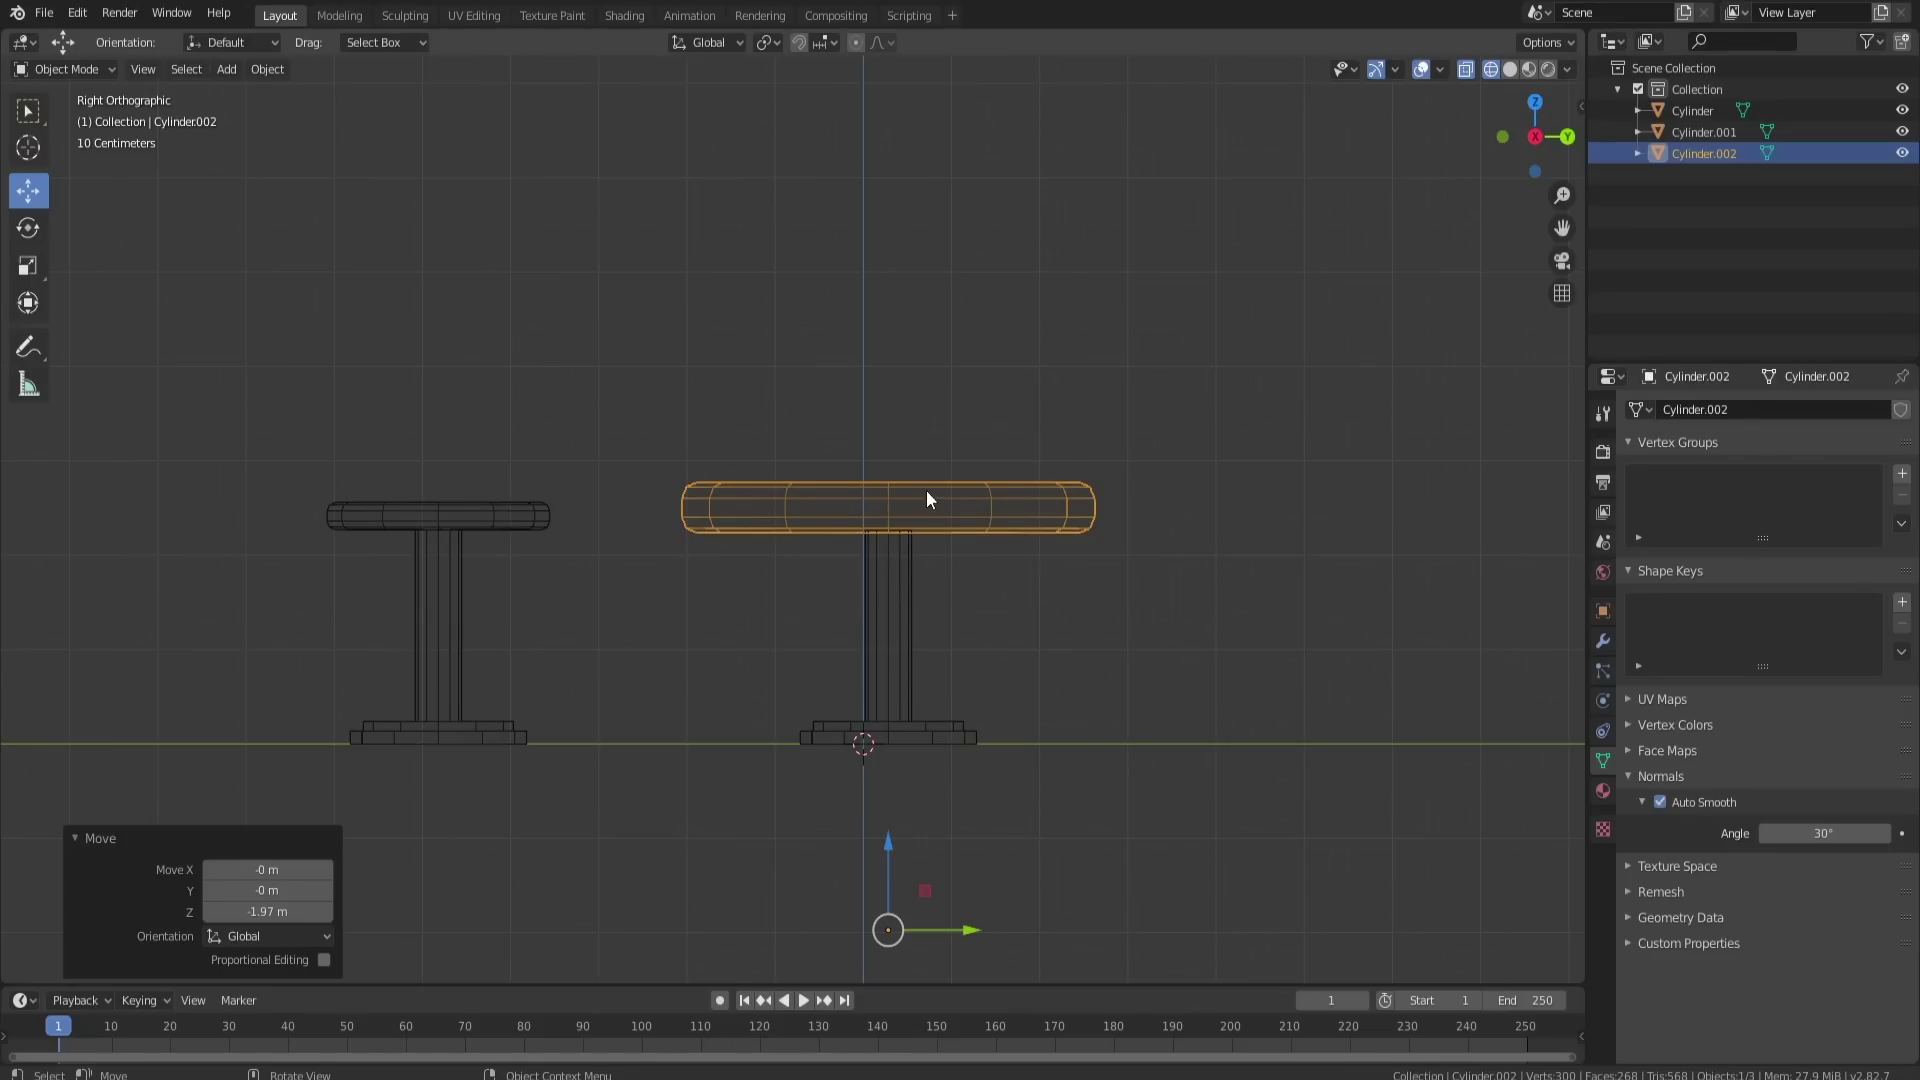
key("s")
key("z")
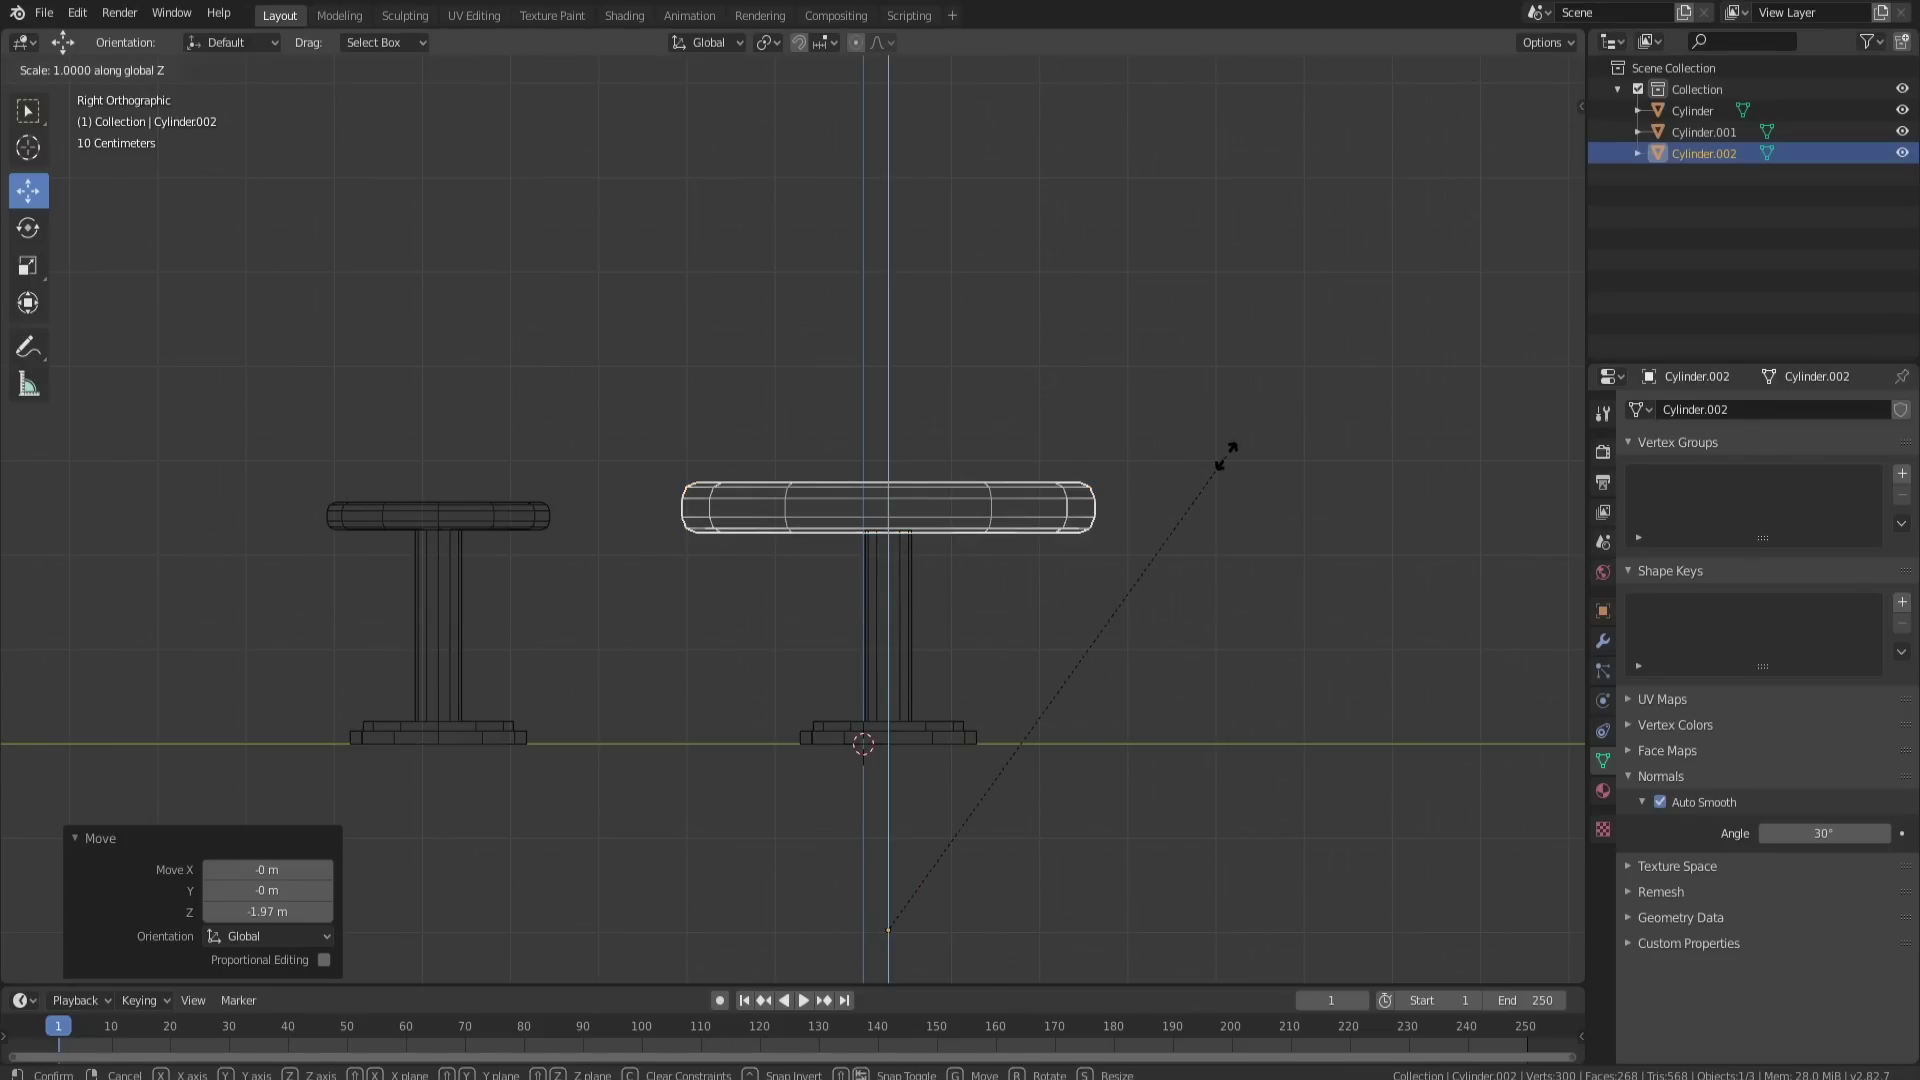
left_click(1062, 576)
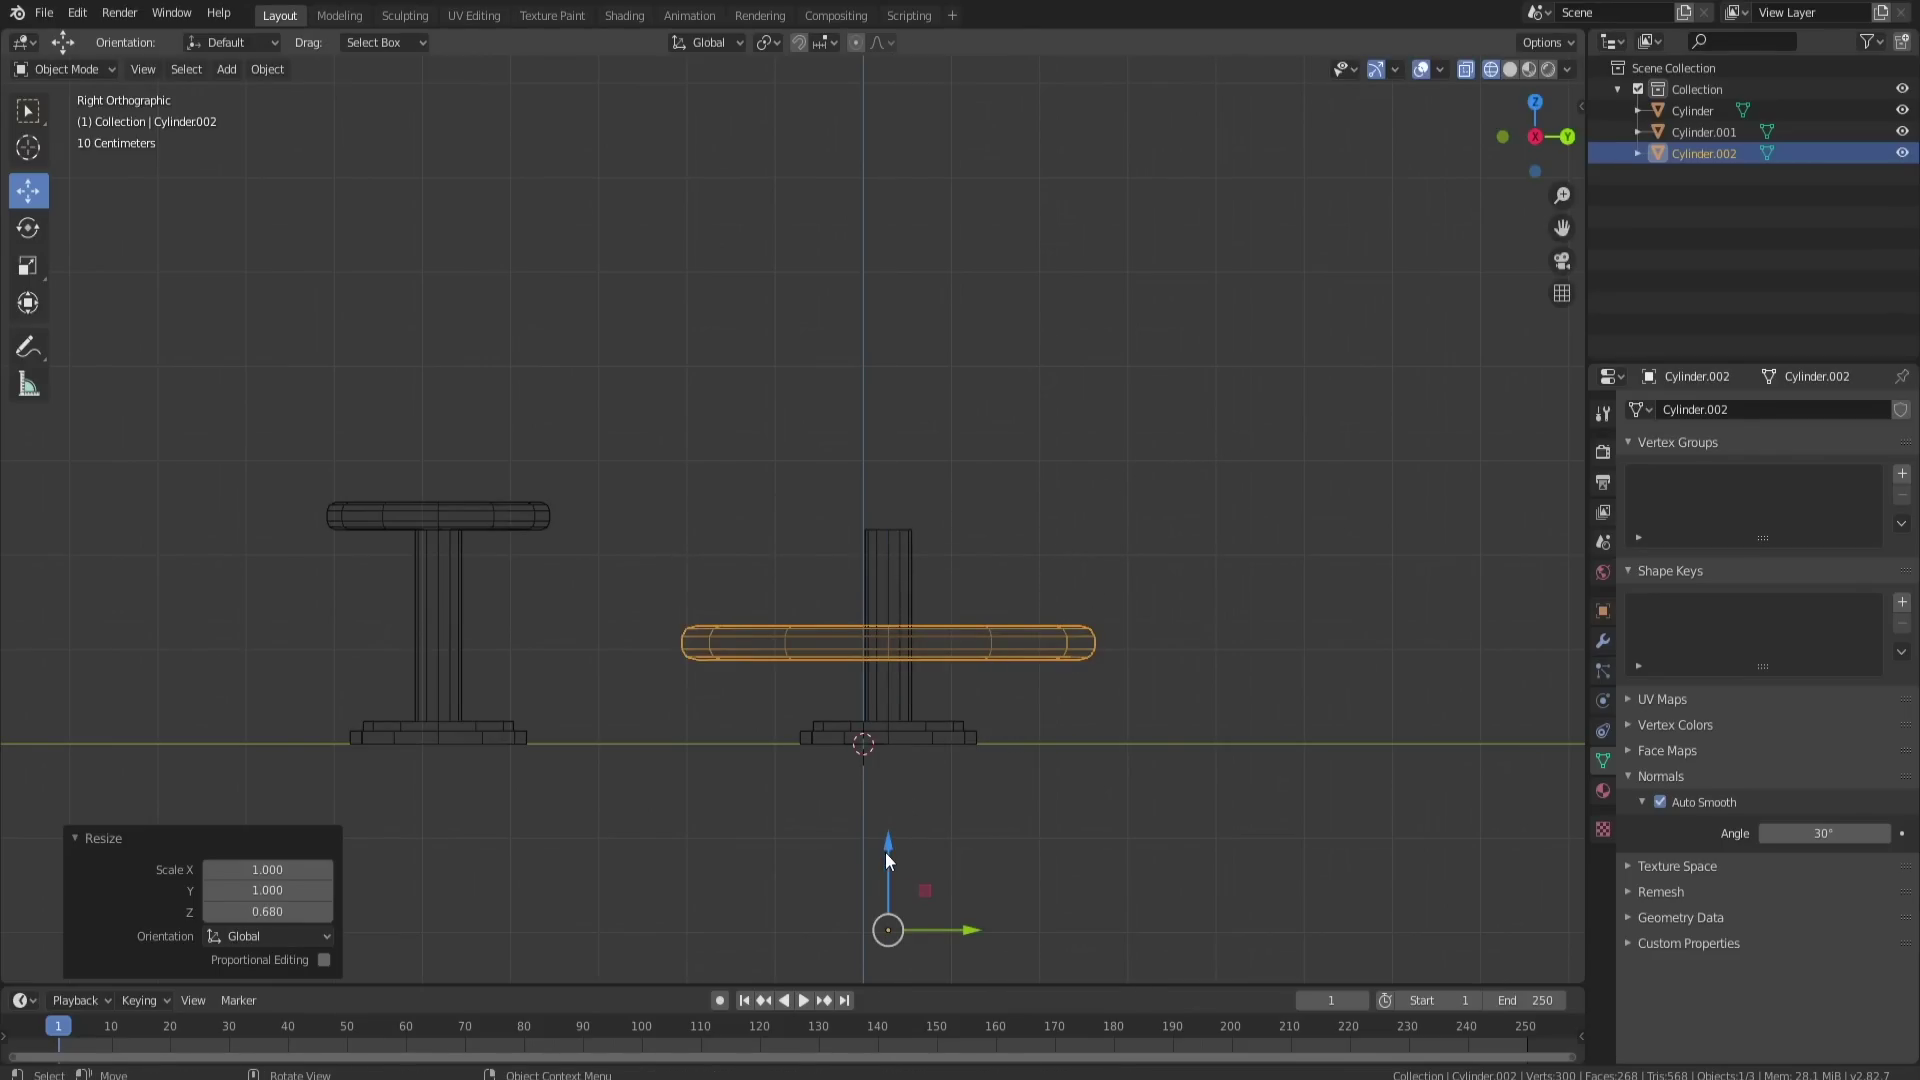
Step: Scale the inner edge loop on the tabletop's underside to about 0.515, closing the gap around the post
key("shift+z")
mouse_move(1105, 578)
middle_mouse_down()
mouse_move(1093, 446)
mouse_move(1149, 446)
mouse_move(1076, 470)
middle_mouse_up()
key("Tab")
left_click(1078, 467, "alt")
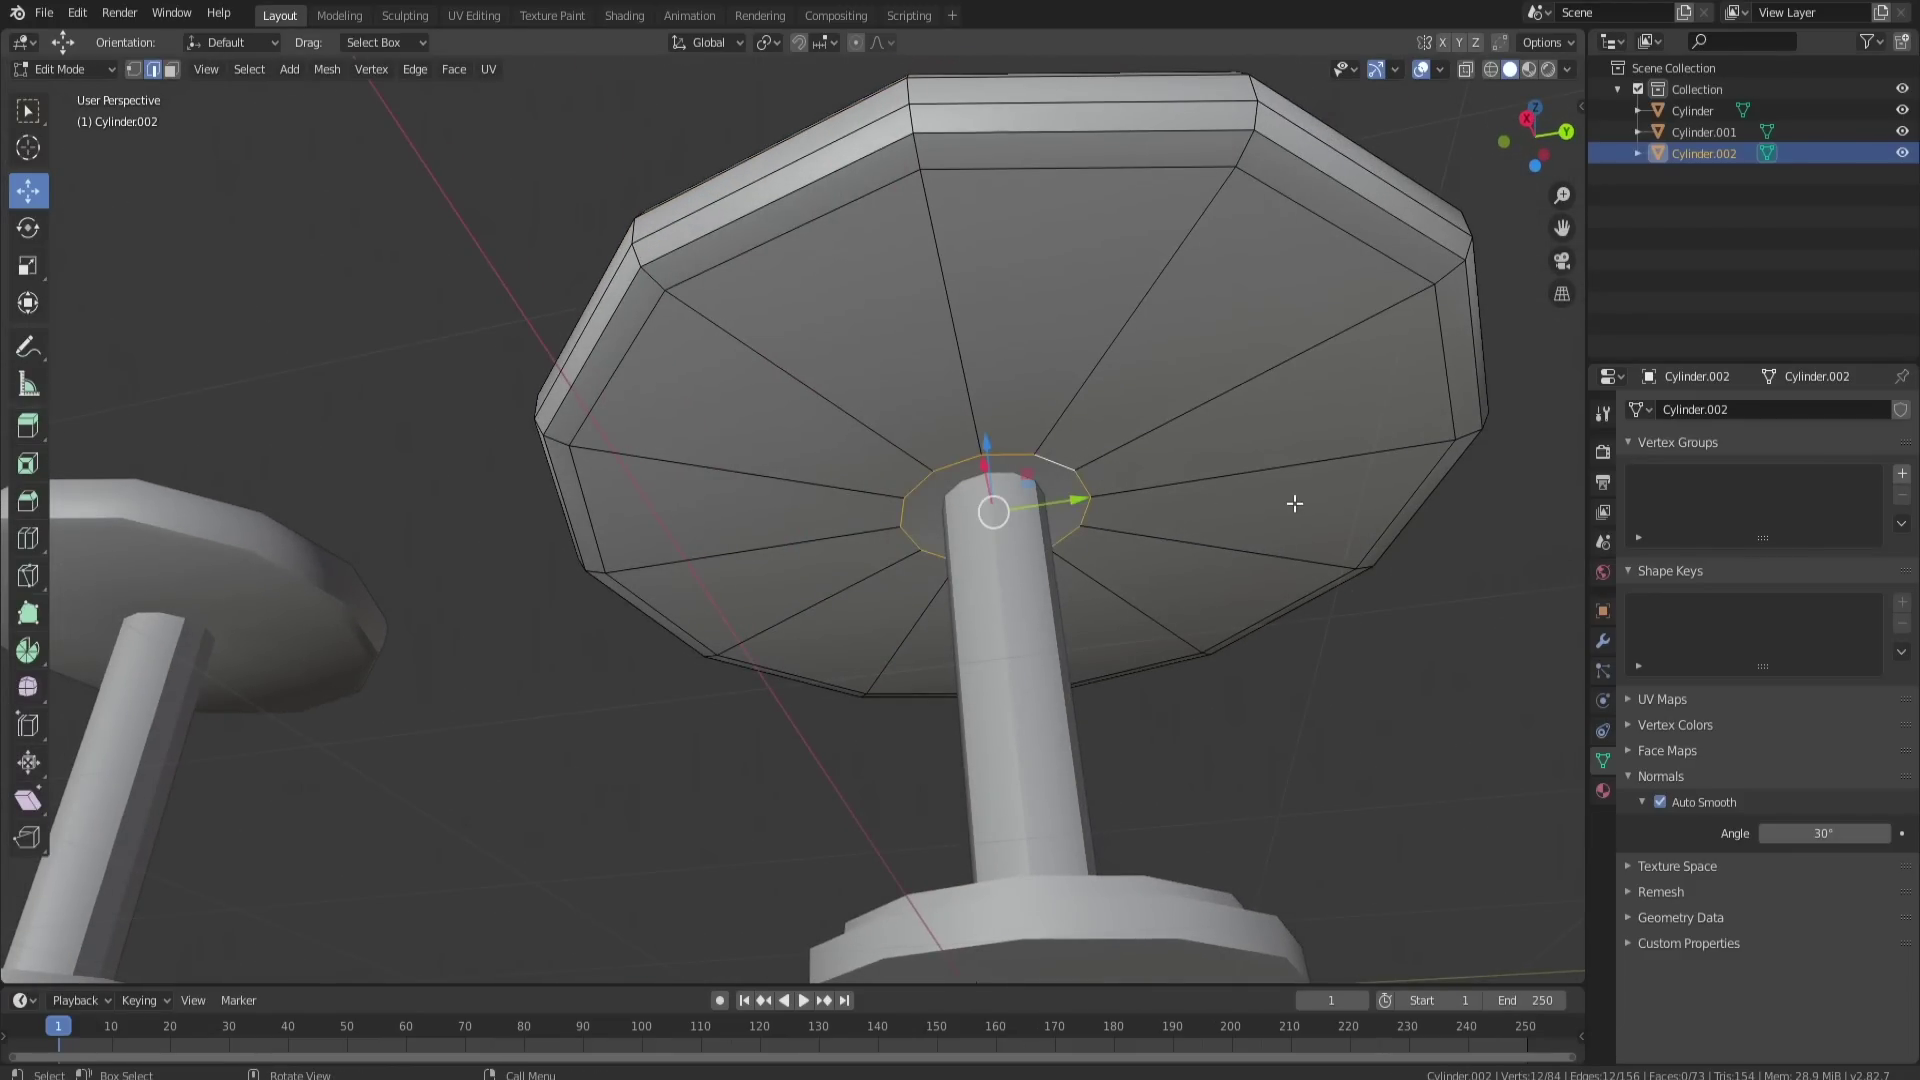
key("s")
left_click(1143, 500)
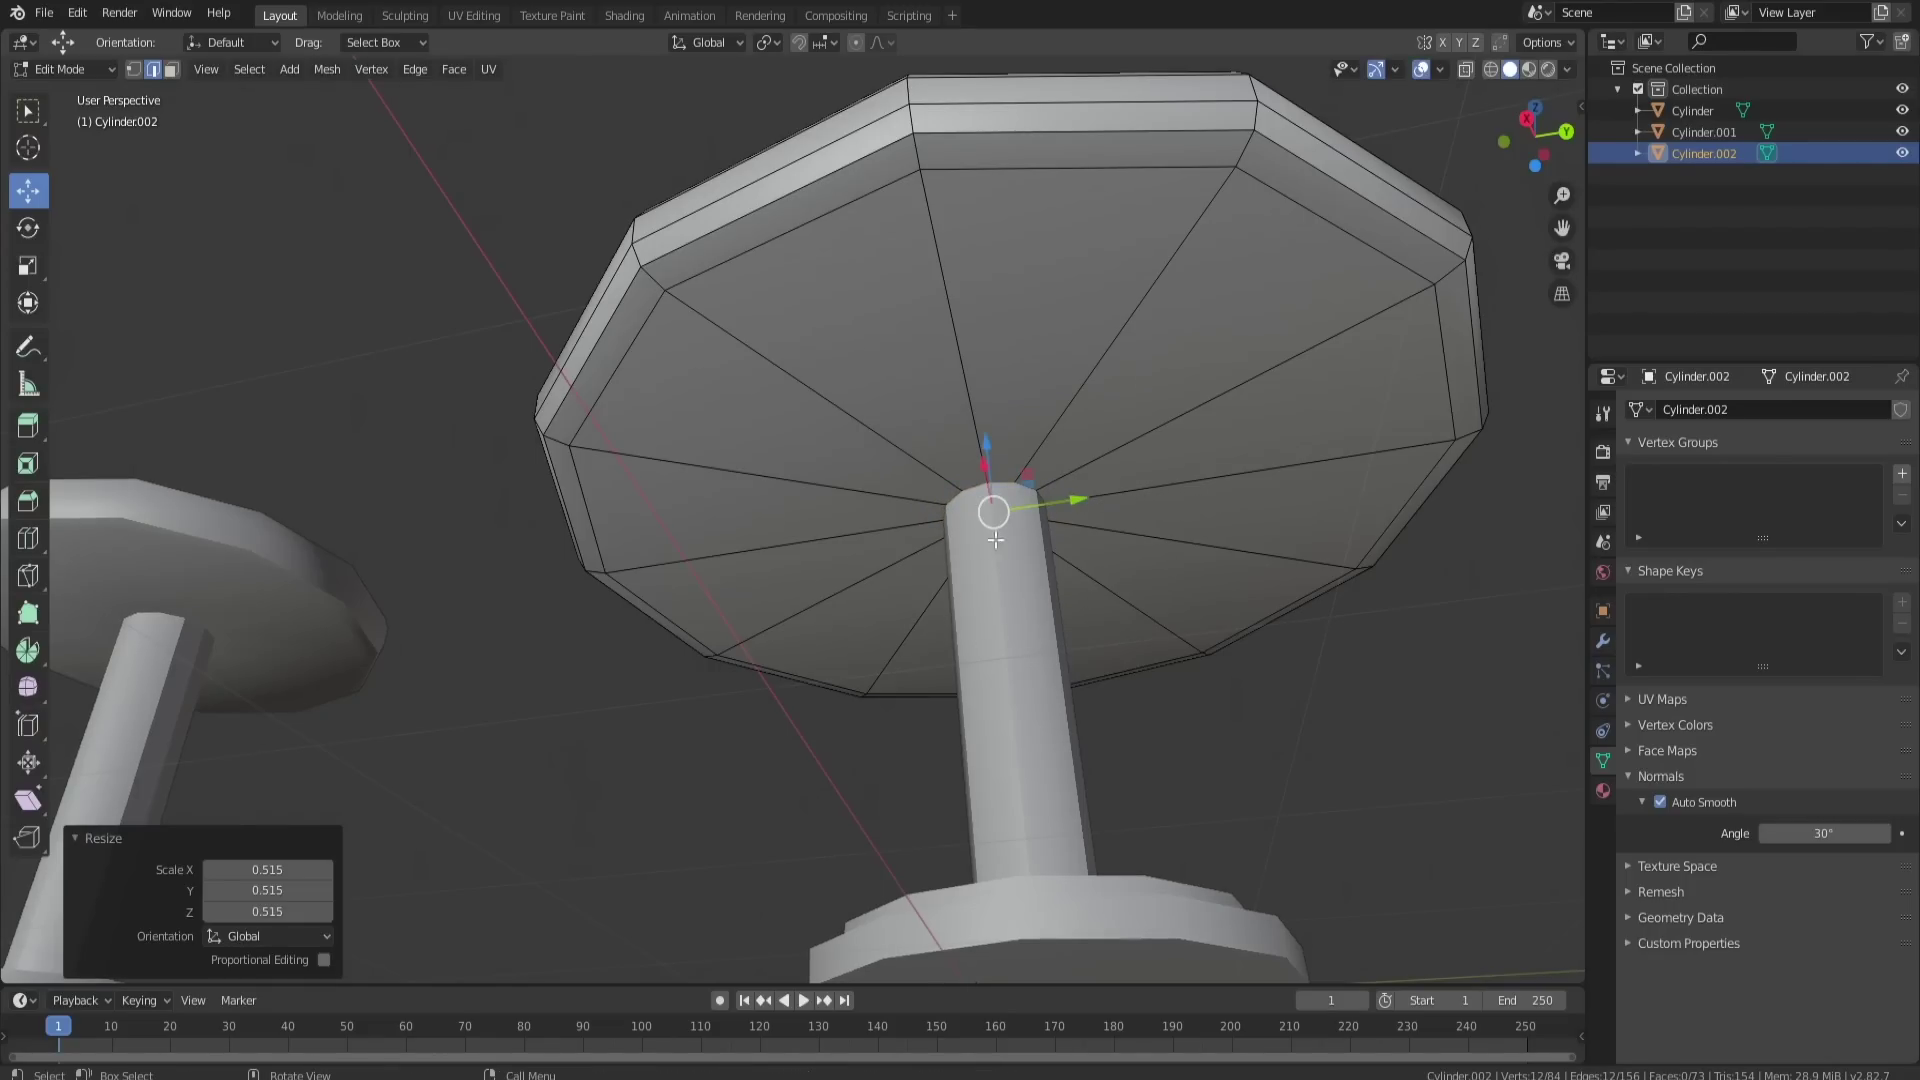
middle_click_drag(1098, 440, 1193, 498)
scroll(1193, 498, "down", 3)
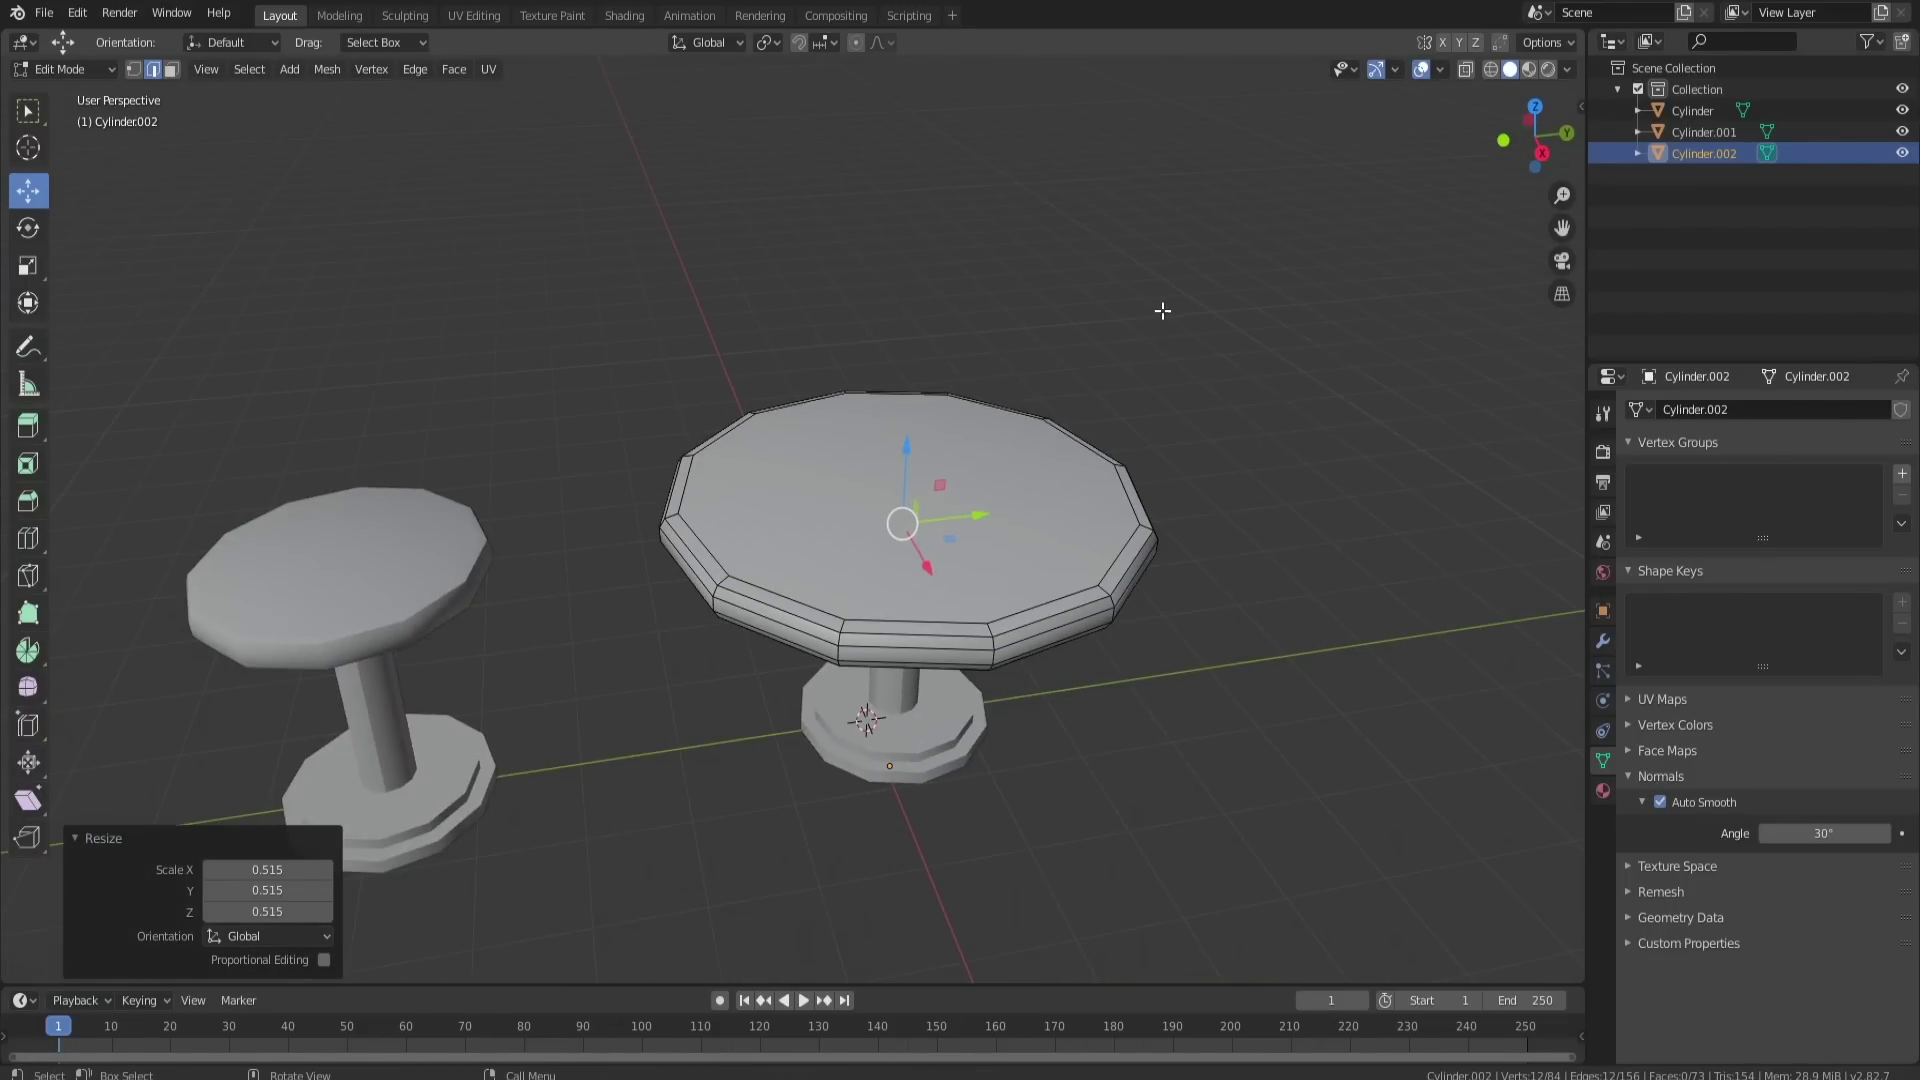
left_click(1161, 312)
middle_click_drag(985, 530, 917, 531)
key("Tab")
scroll(921, 532, "down", 2)
Step: Move the table's base and top together along negative Y to the far side of the stool
left_click(866, 686)
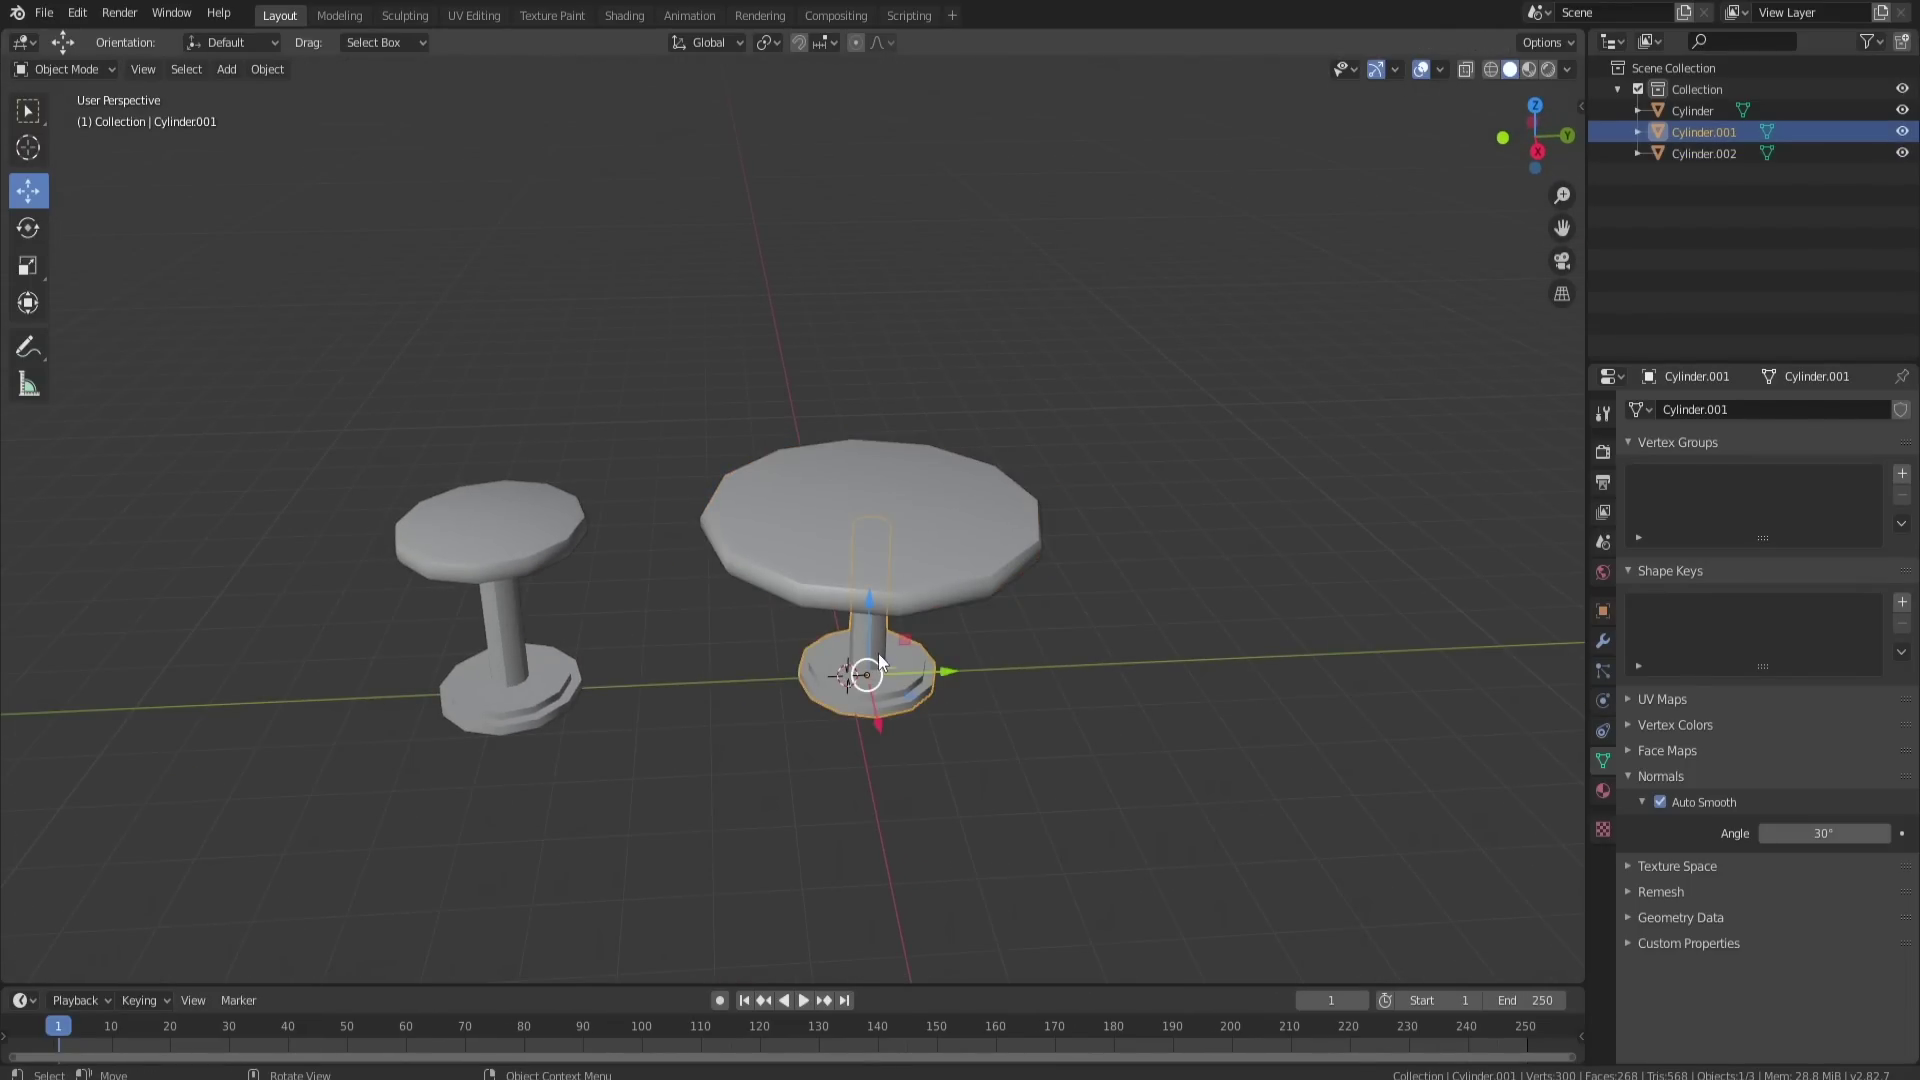
left_click(926, 583, "shift")
left_click_drag(948, 697, 276, 664)
mouse_move(757, 574)
middle_mouse_down()
mouse_move(771, 527)
mouse_move(686, 503)
mouse_move(757, 580)
middle_mouse_up()
left_click(690, 505)
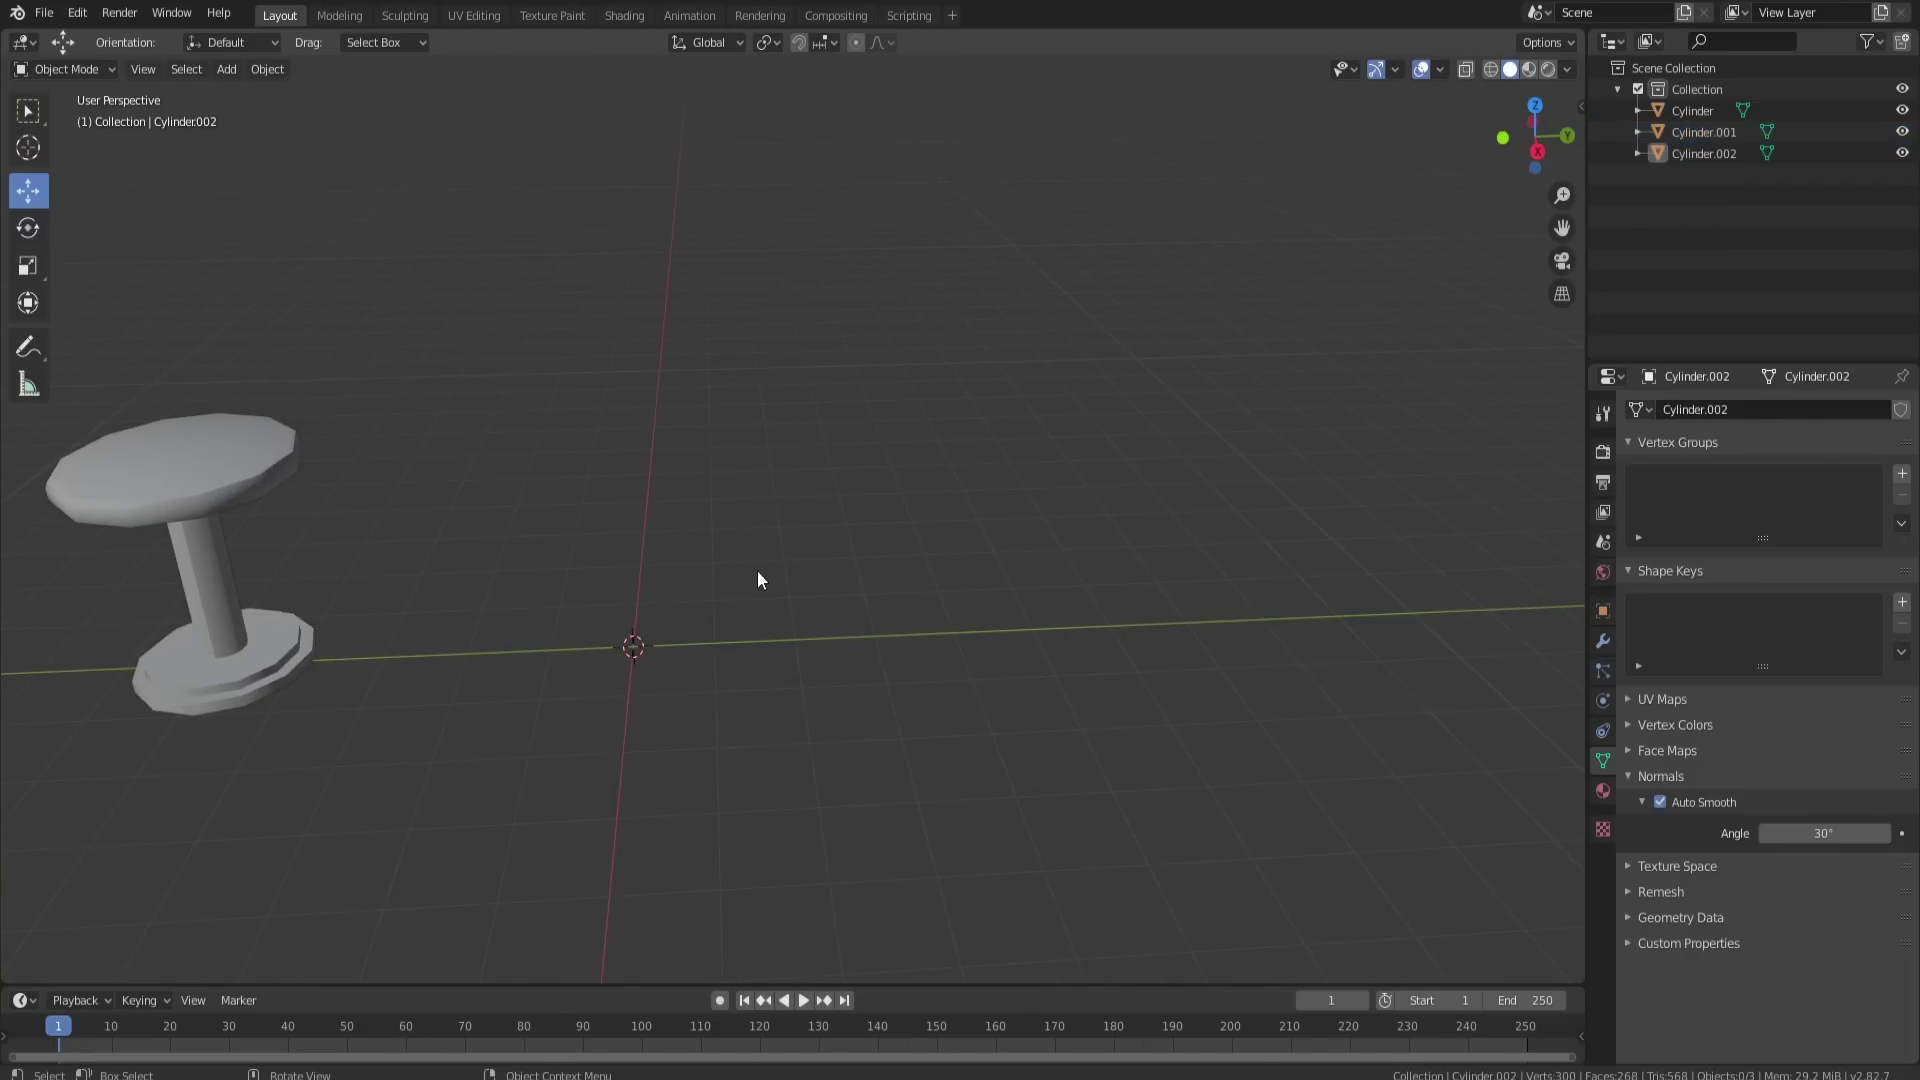
Step: Move the table and the stool together about 3.47 m along negative Y, clearing space around the origin
middle_click_drag(513, 597, 537, 553)
left_click_drag(169, 436, 571, 638)
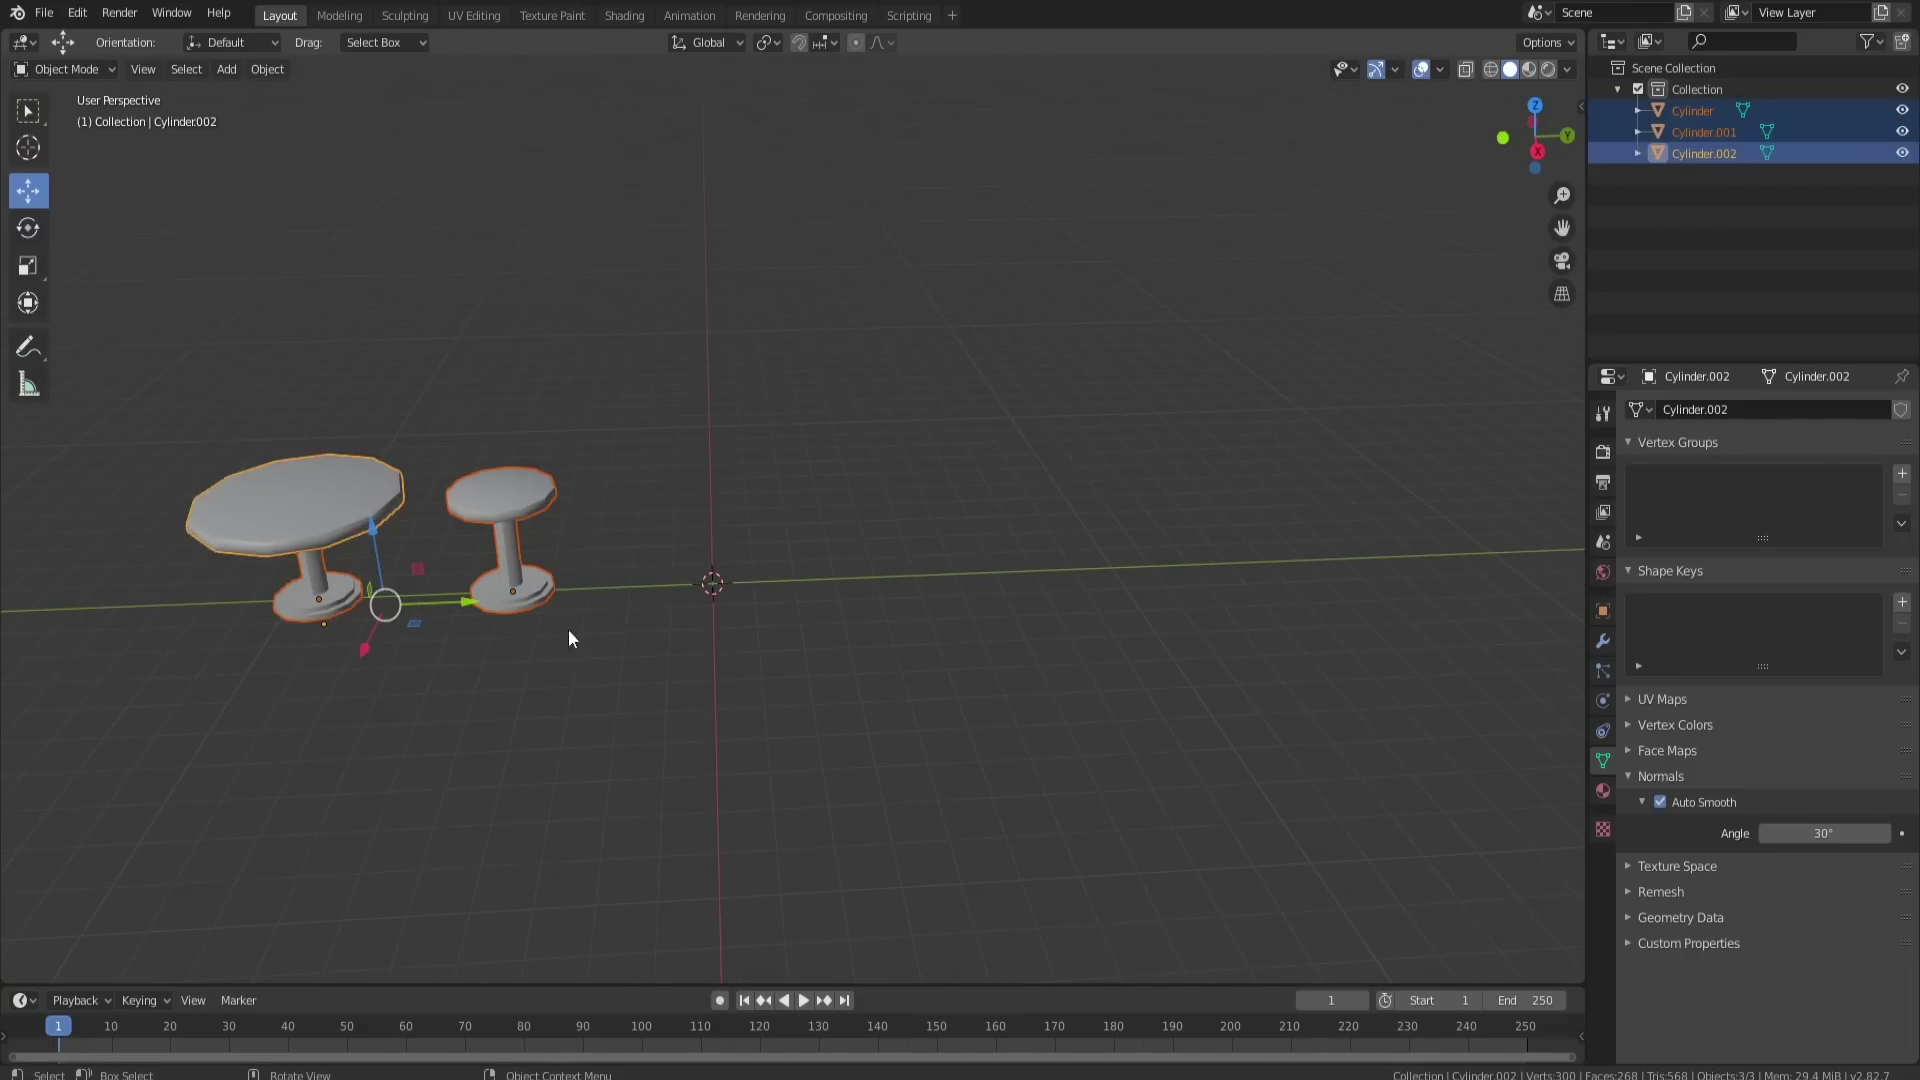
left_click_drag(469, 605, 320, 607)
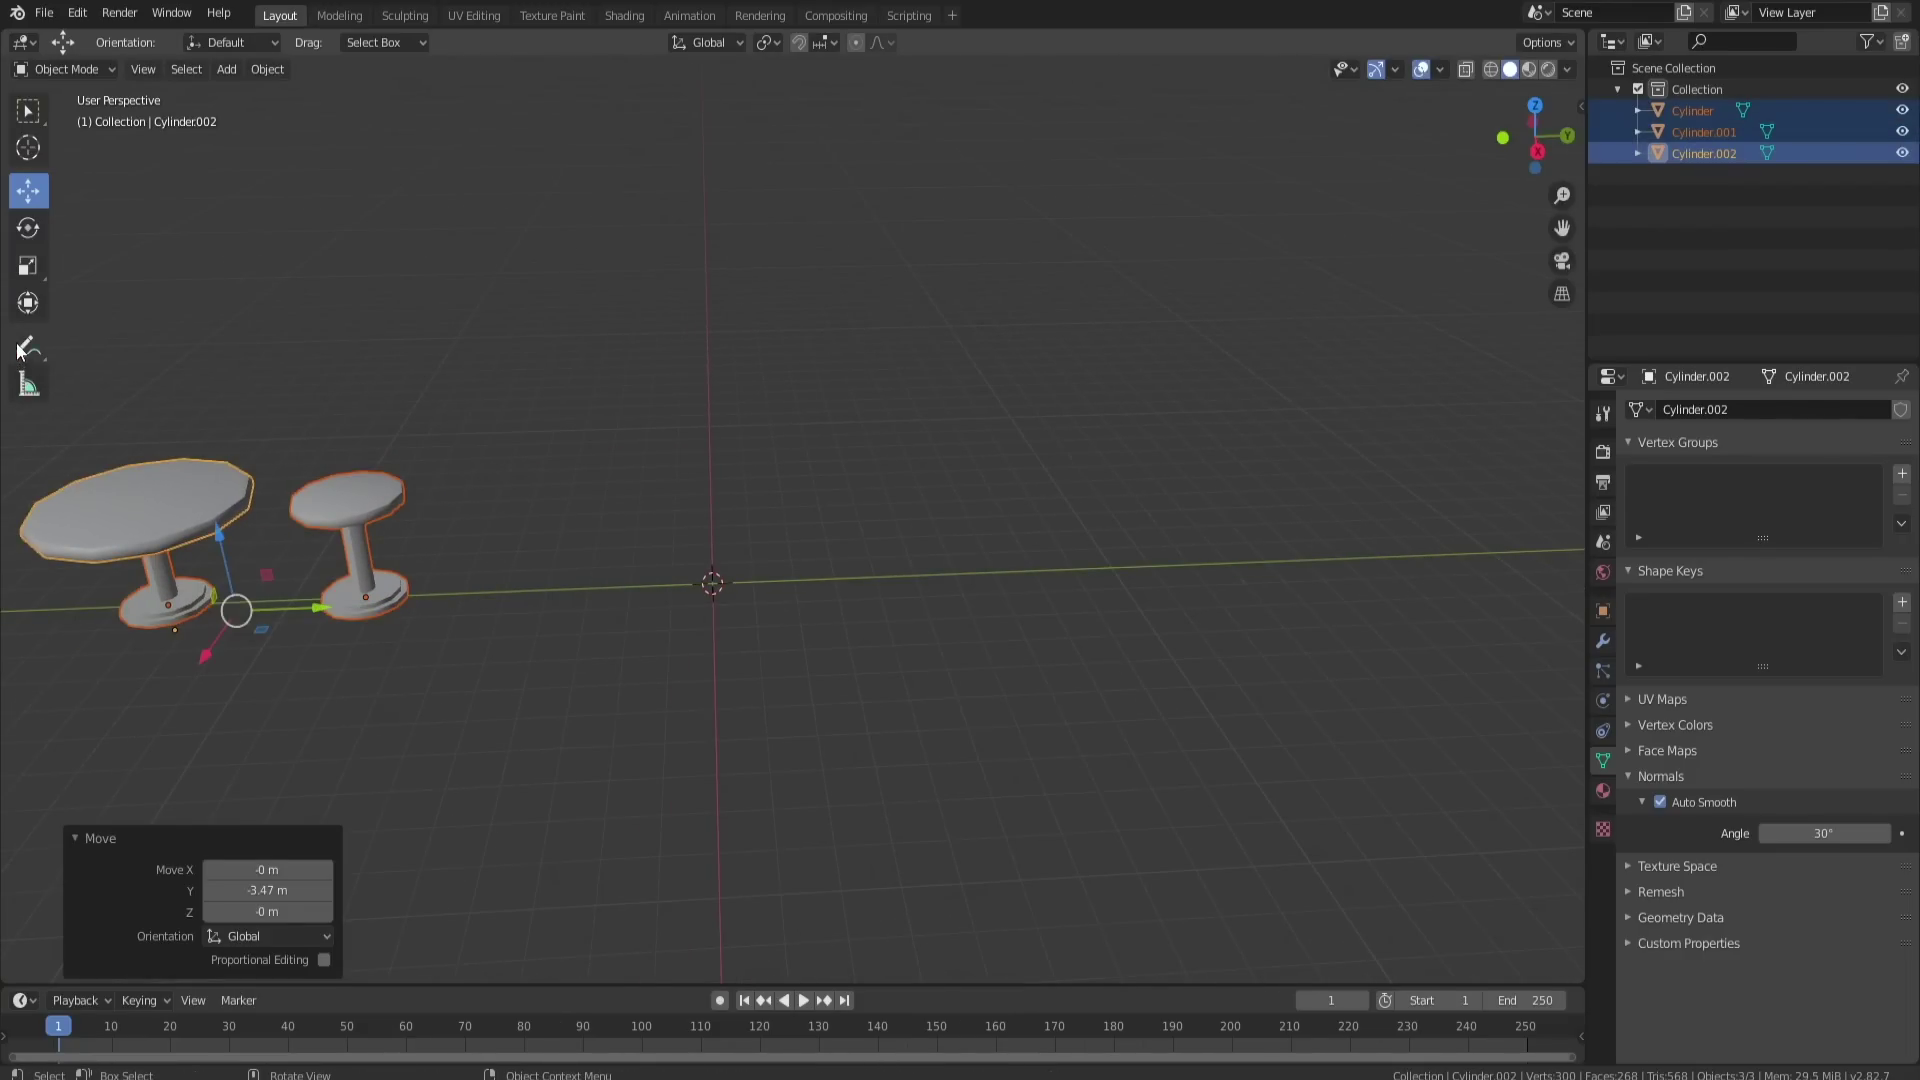
left_click(690, 538)
Step: Add a 12-vertex cylinder with a 1 m radius and 2 m depth at the origin
scroll(634, 570, "up", 1)
key("shift+a")
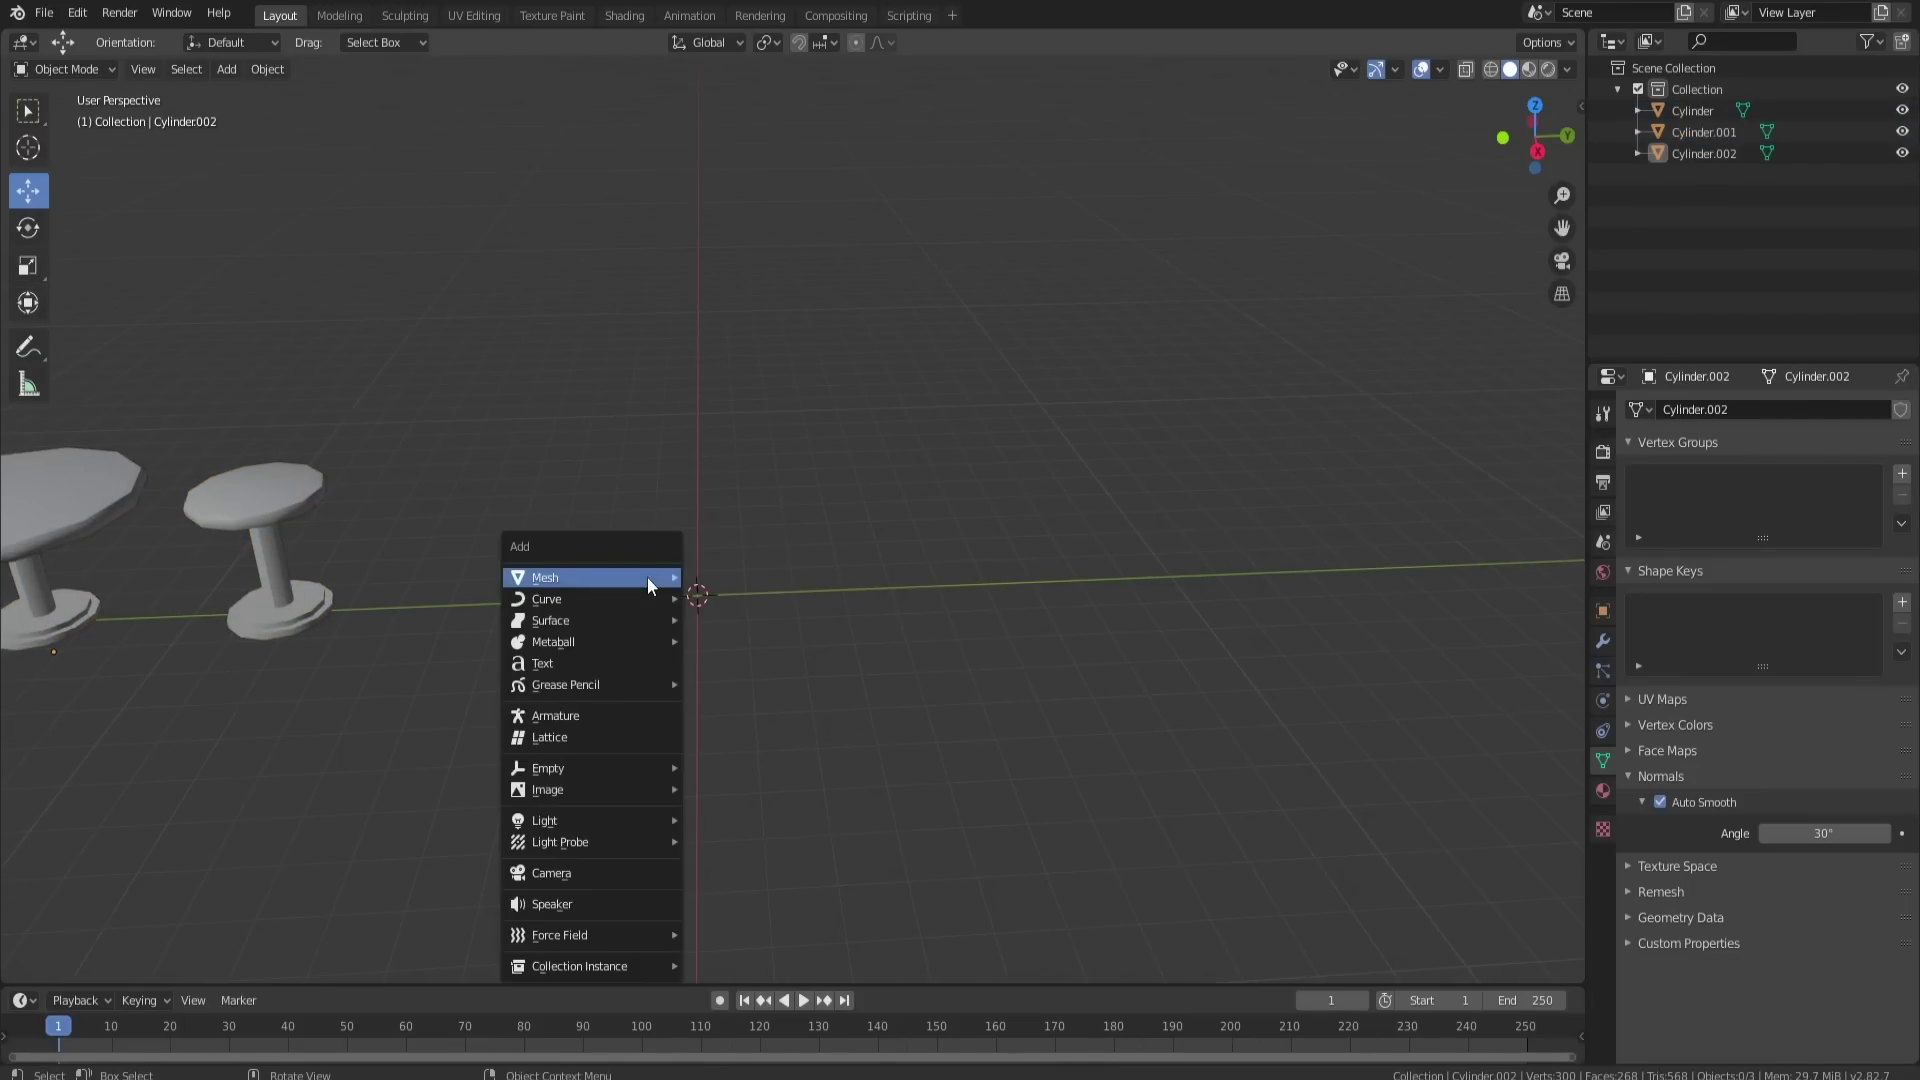
mouse_move(648, 585)
left_click(733, 683)
scroll(700, 650, "up", 3)
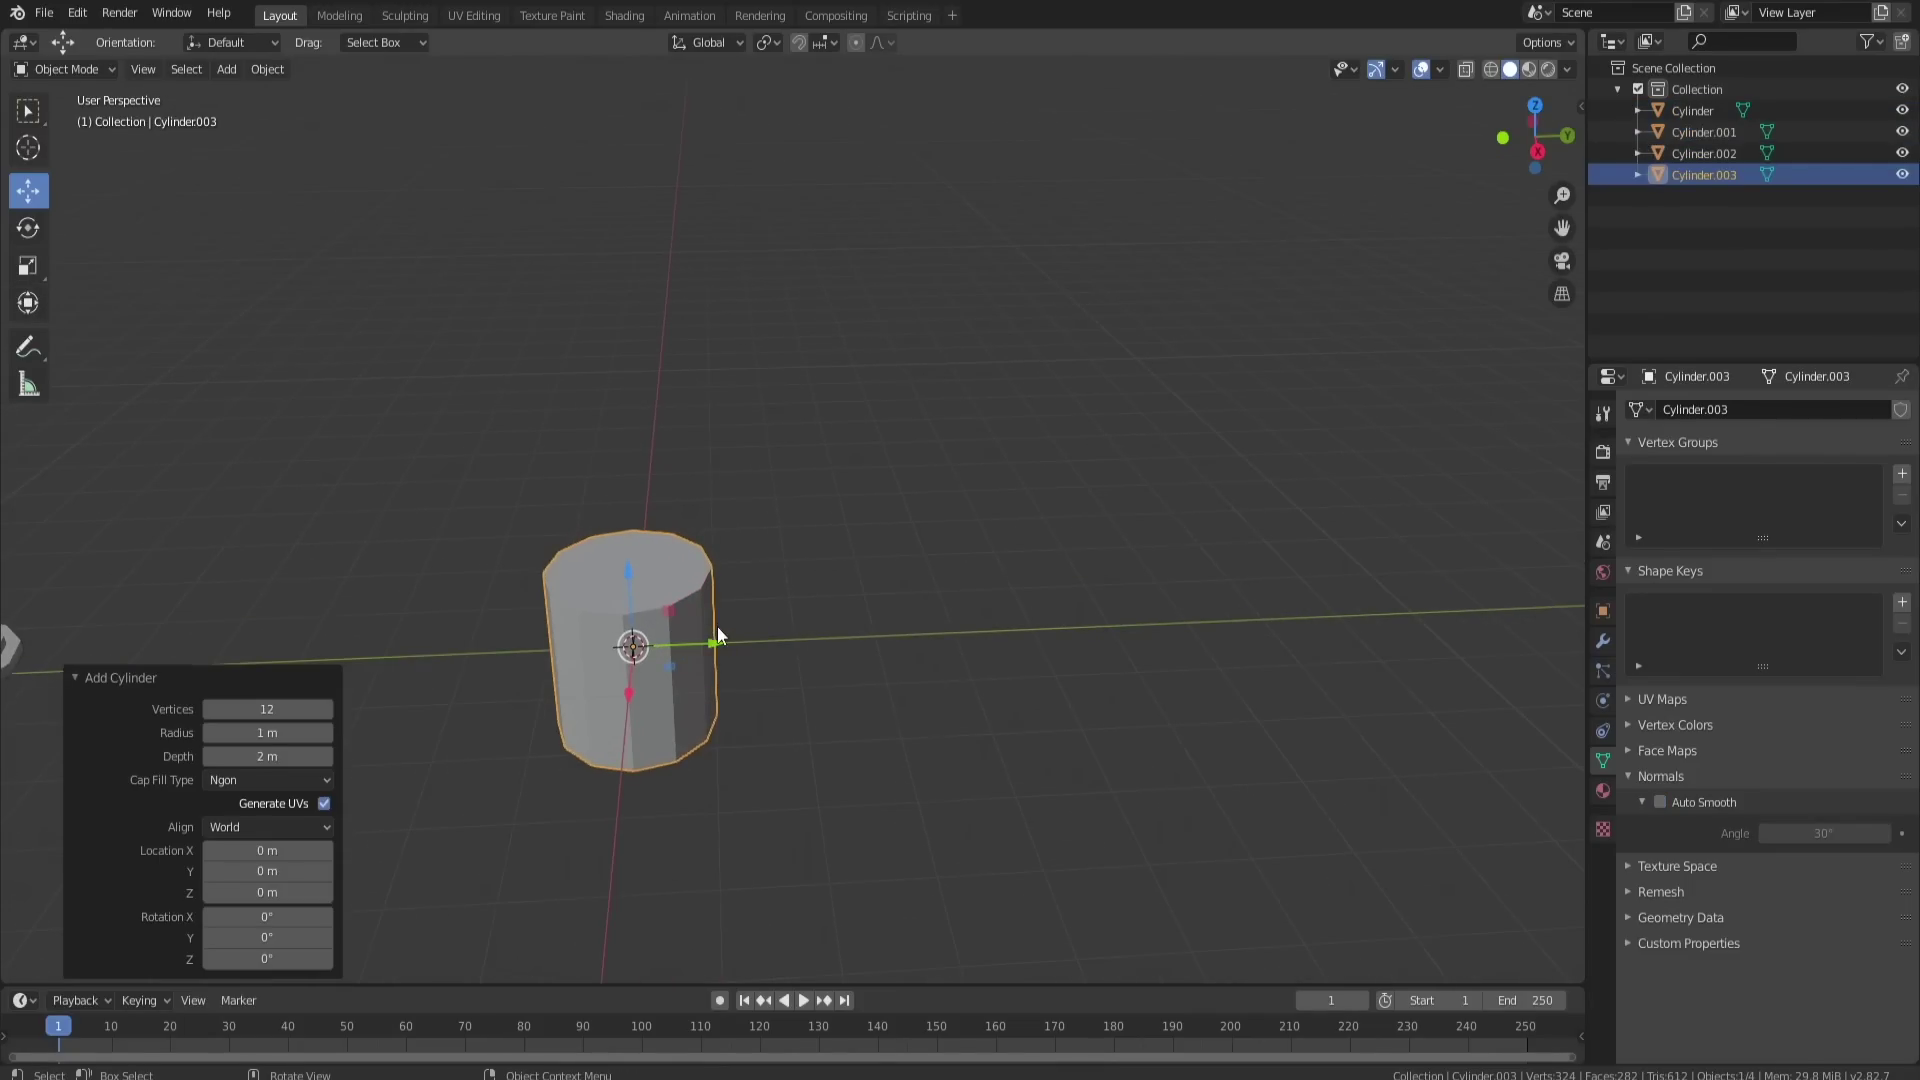
Step: Scale all of the new cylinder's faces down to about 0.135
key("Tab")
left_click(171, 70)
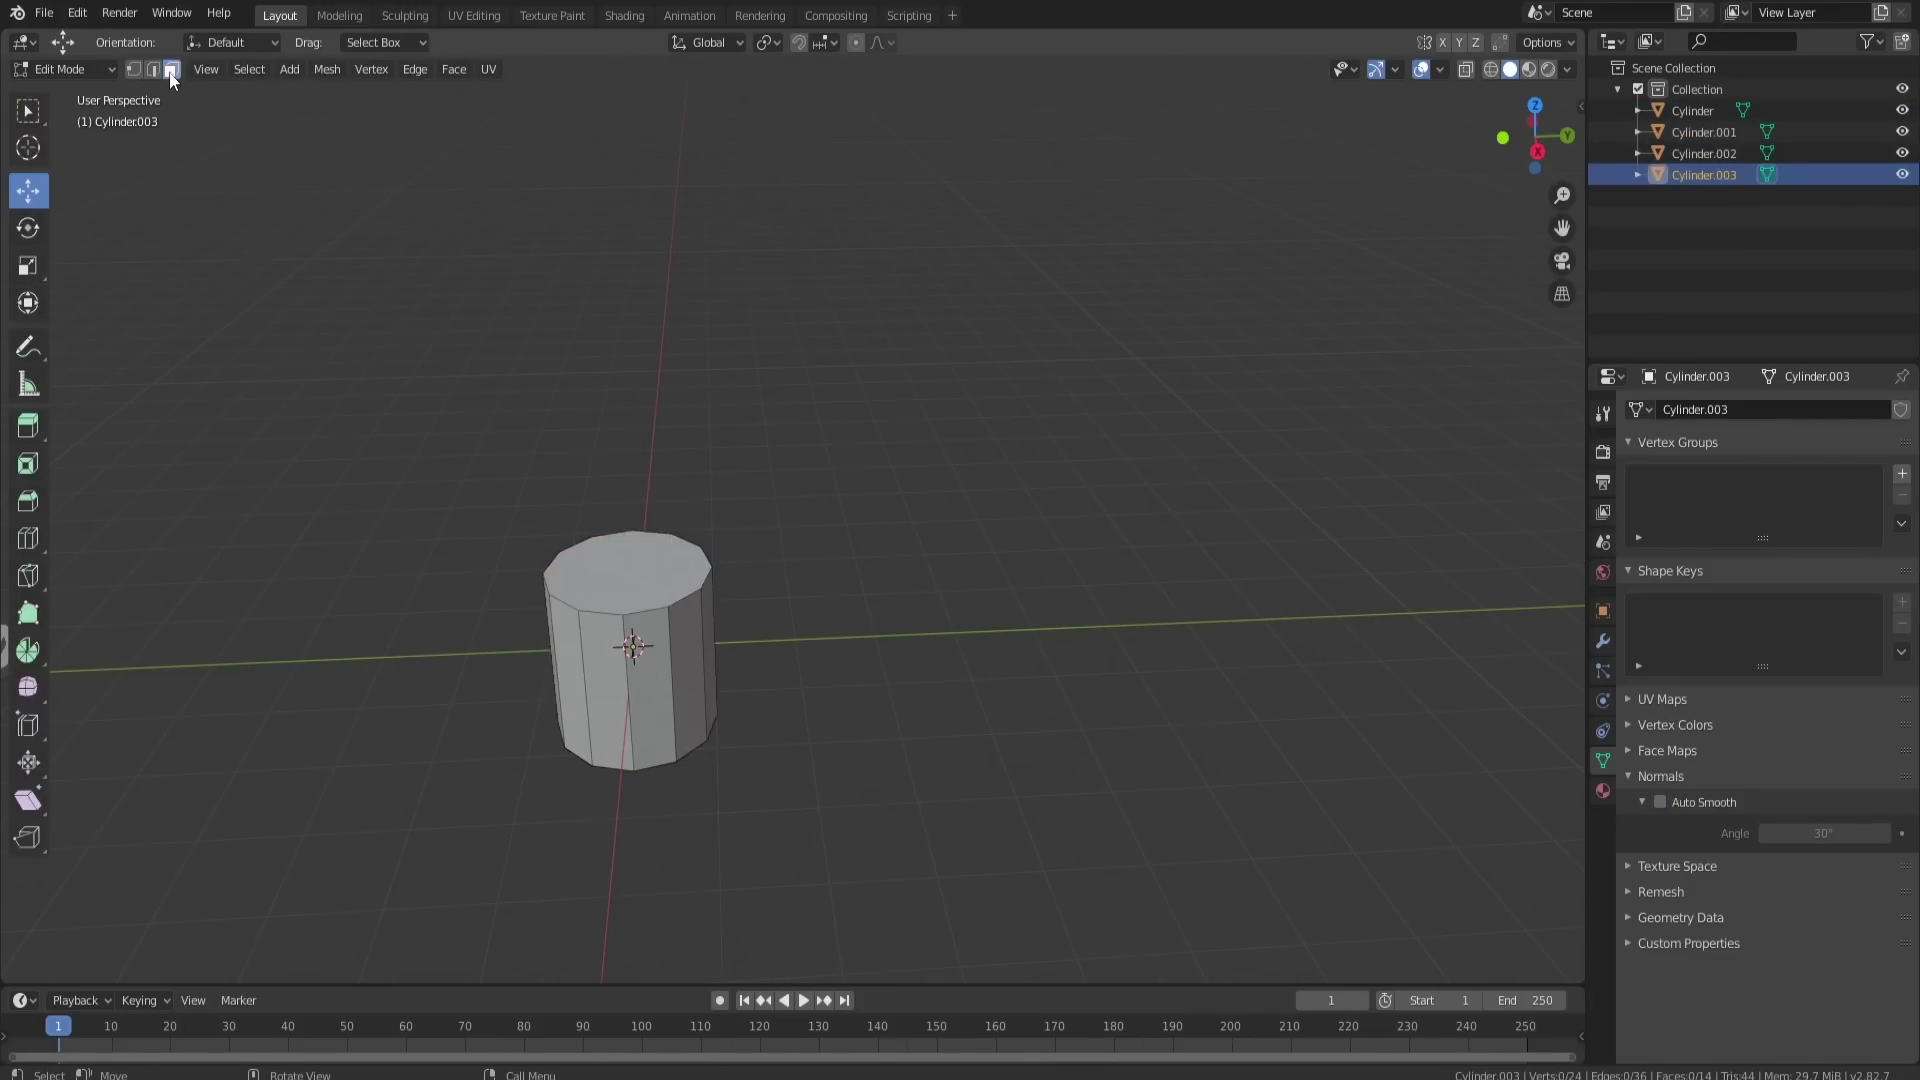
key("a")
key("KP_3")
key("s")
left_click(685, 671)
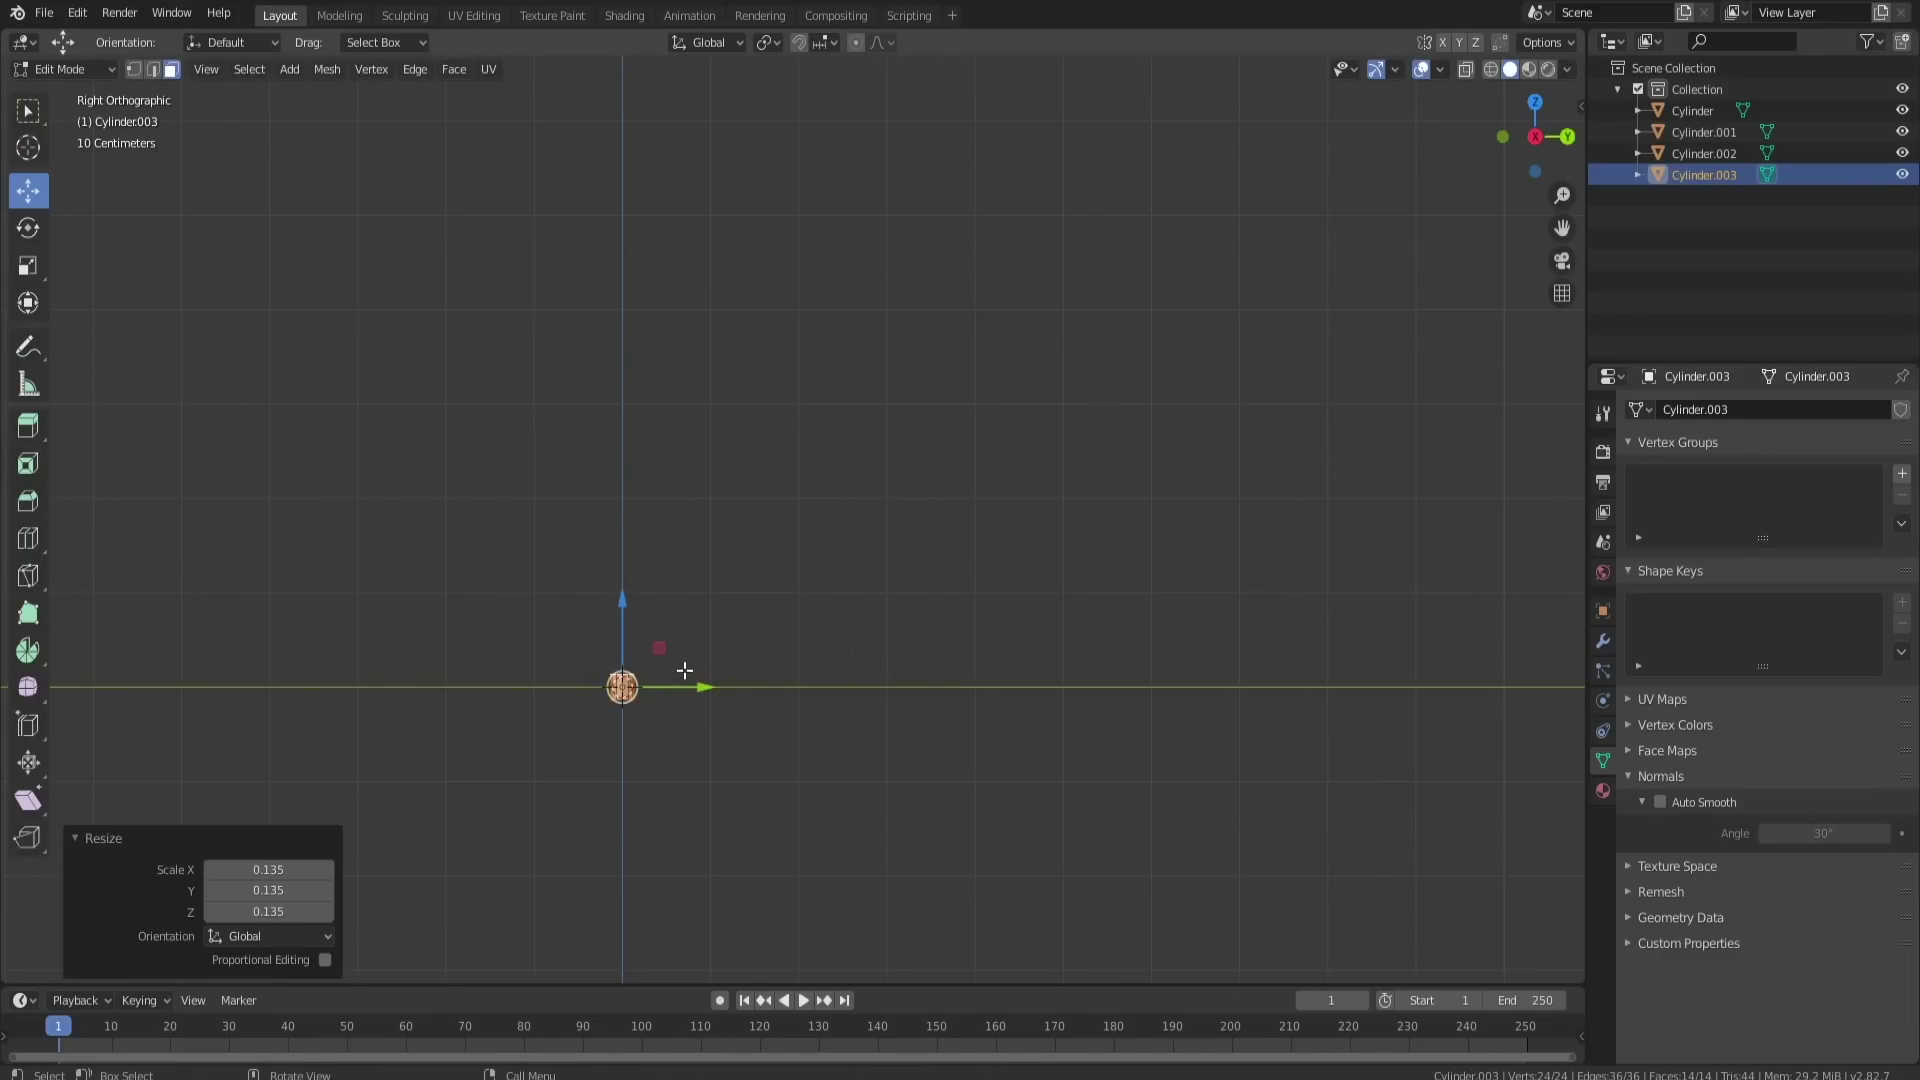
Step: Raise the small cylinder's top face about 1.34 m and shift it about 0.147 m along Y to form a slanted leg
middle_click_drag(657, 651, 642, 709)
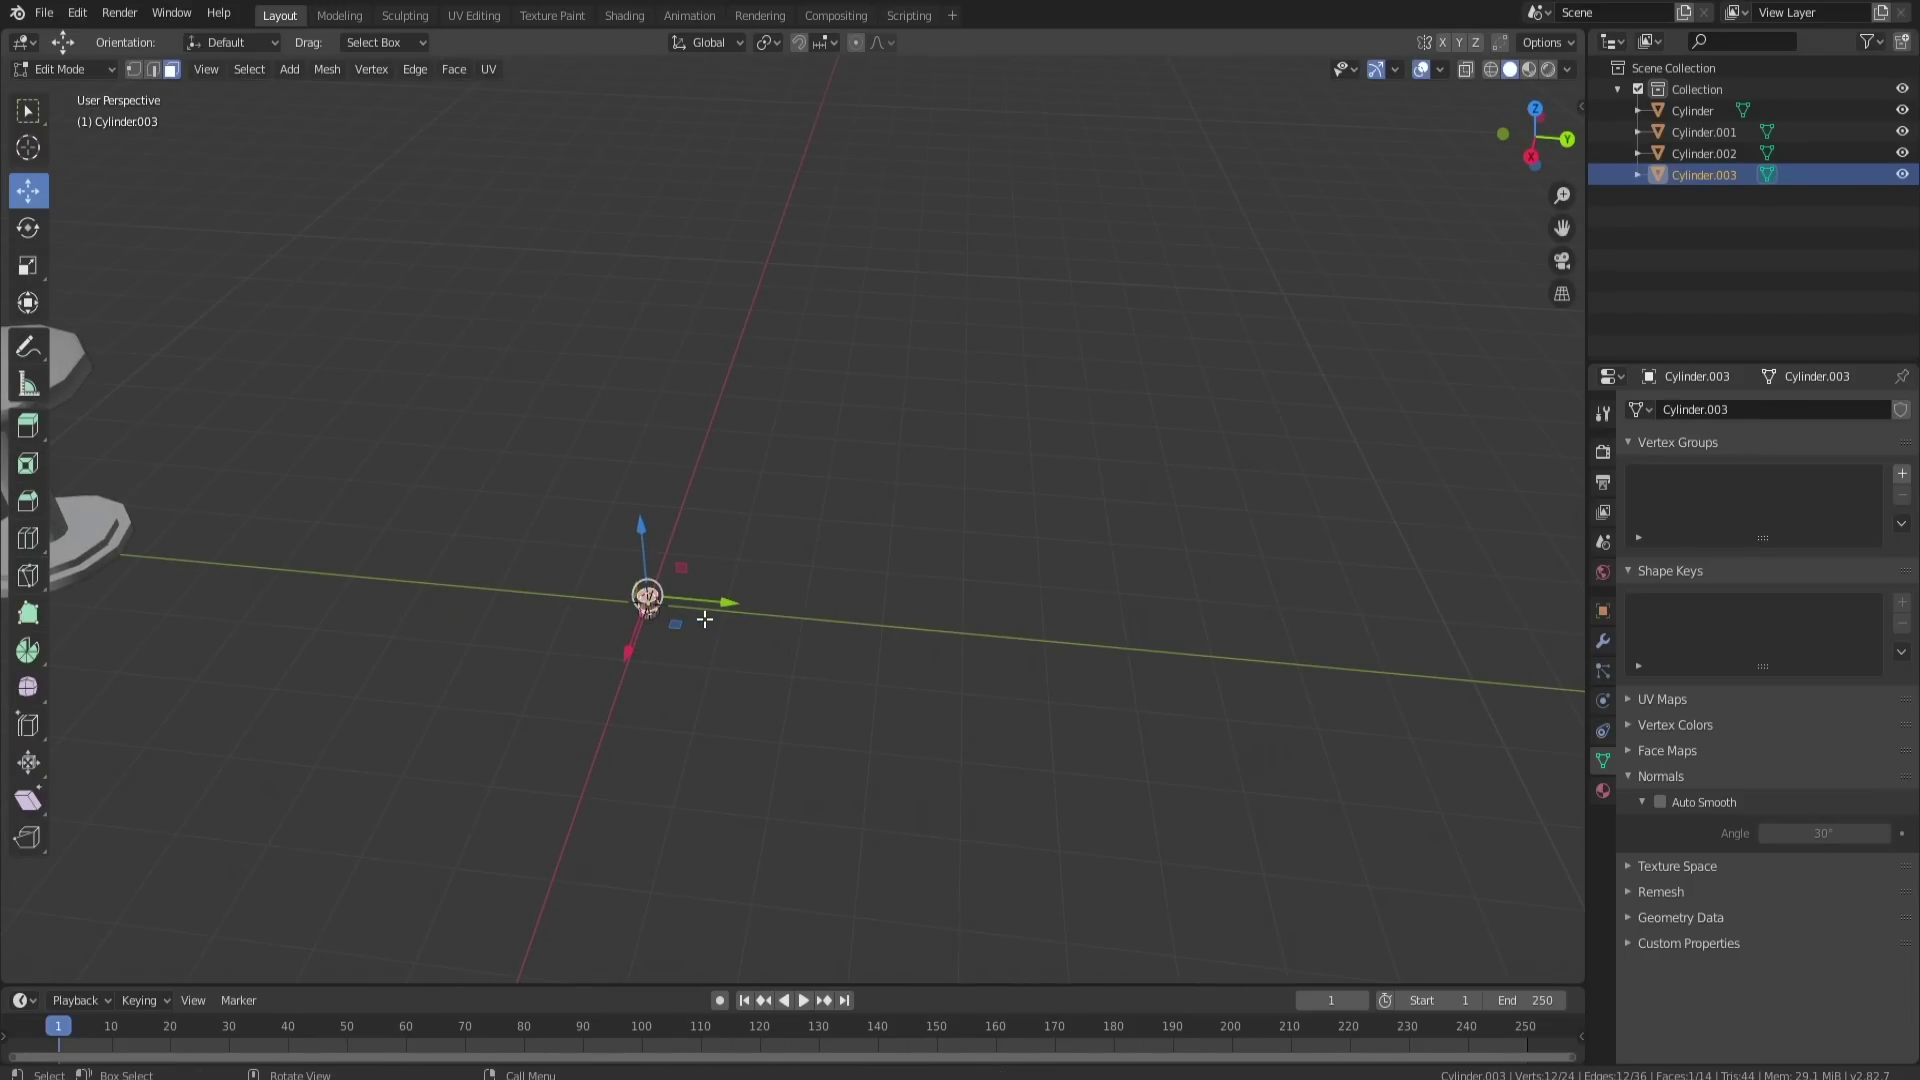
middle_click_drag(707, 622, 545, 643)
key("KP_3")
key("g")
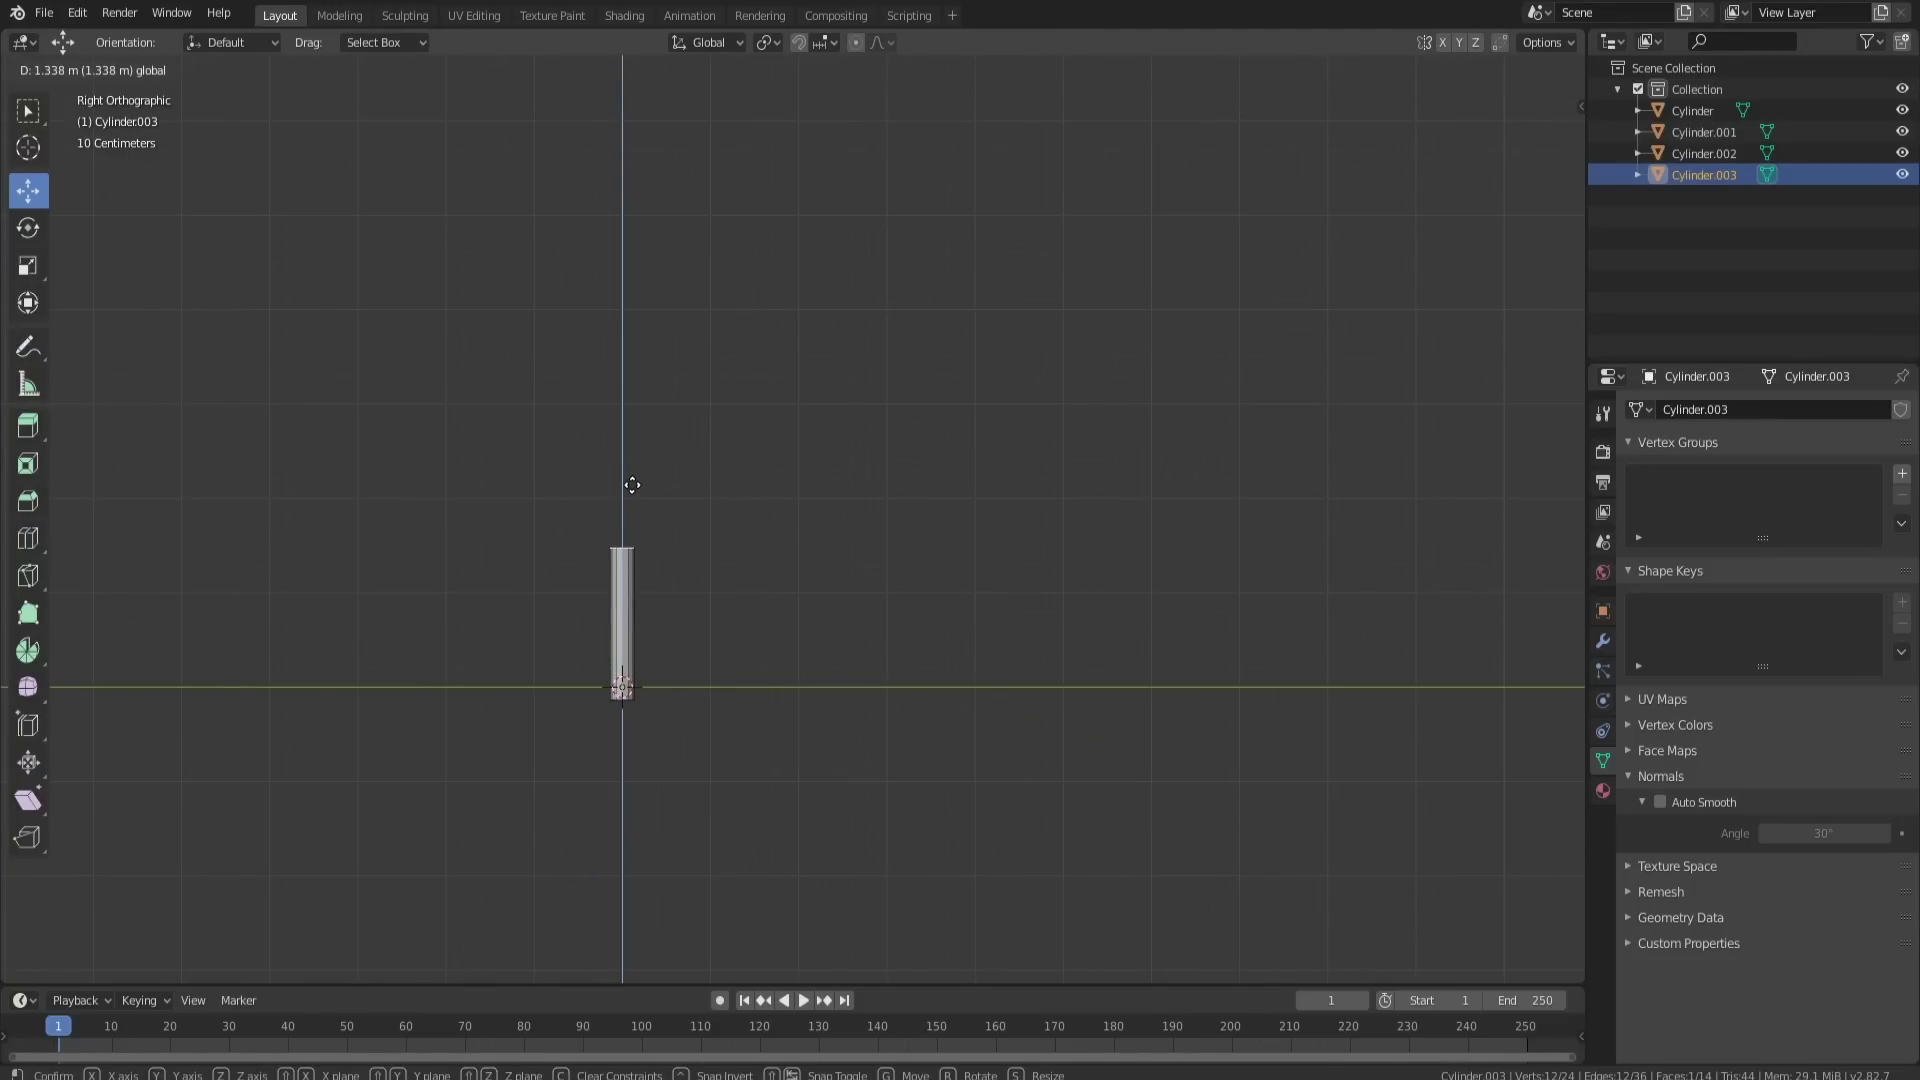
left_click(633, 485)
left_click_drag(669, 547, 683, 547)
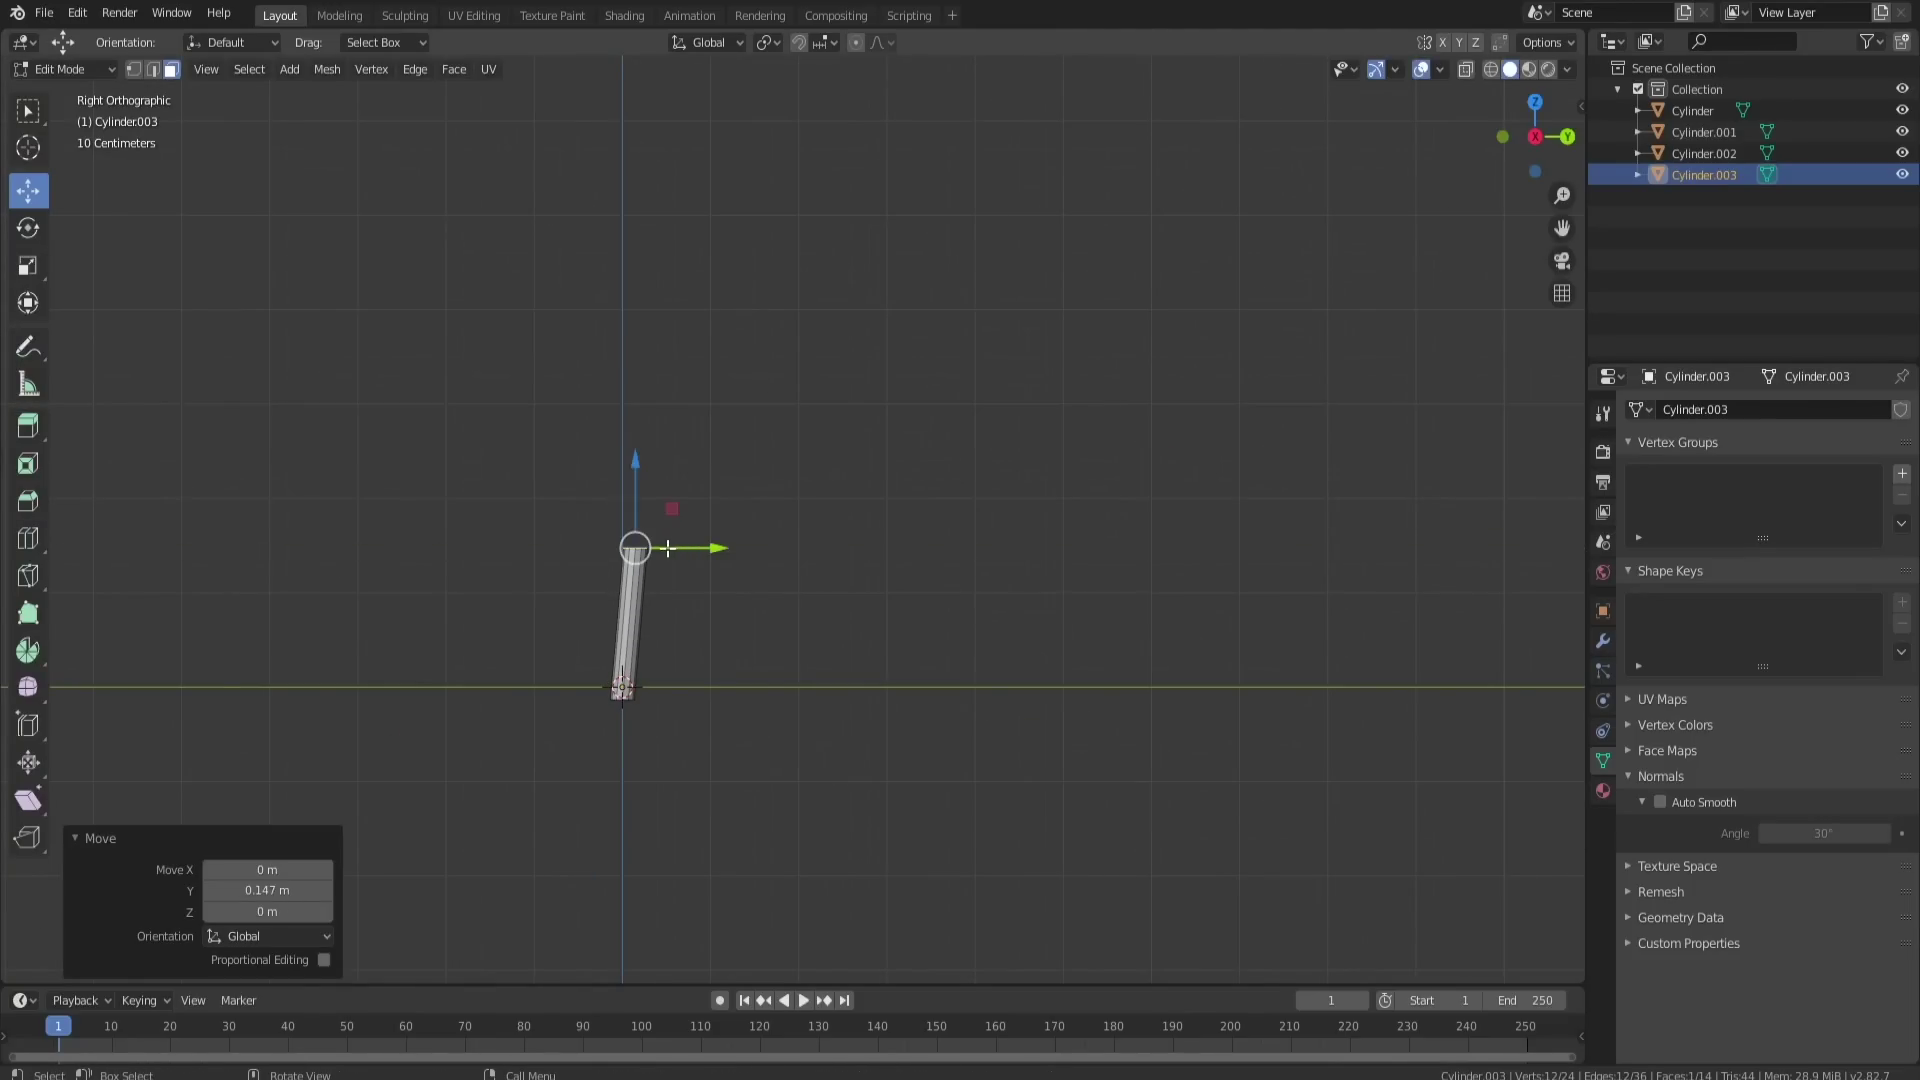
Step: Spin the slanted leg's top face around the X axis in 9 steps to extend it into a curve
left_click(29, 652)
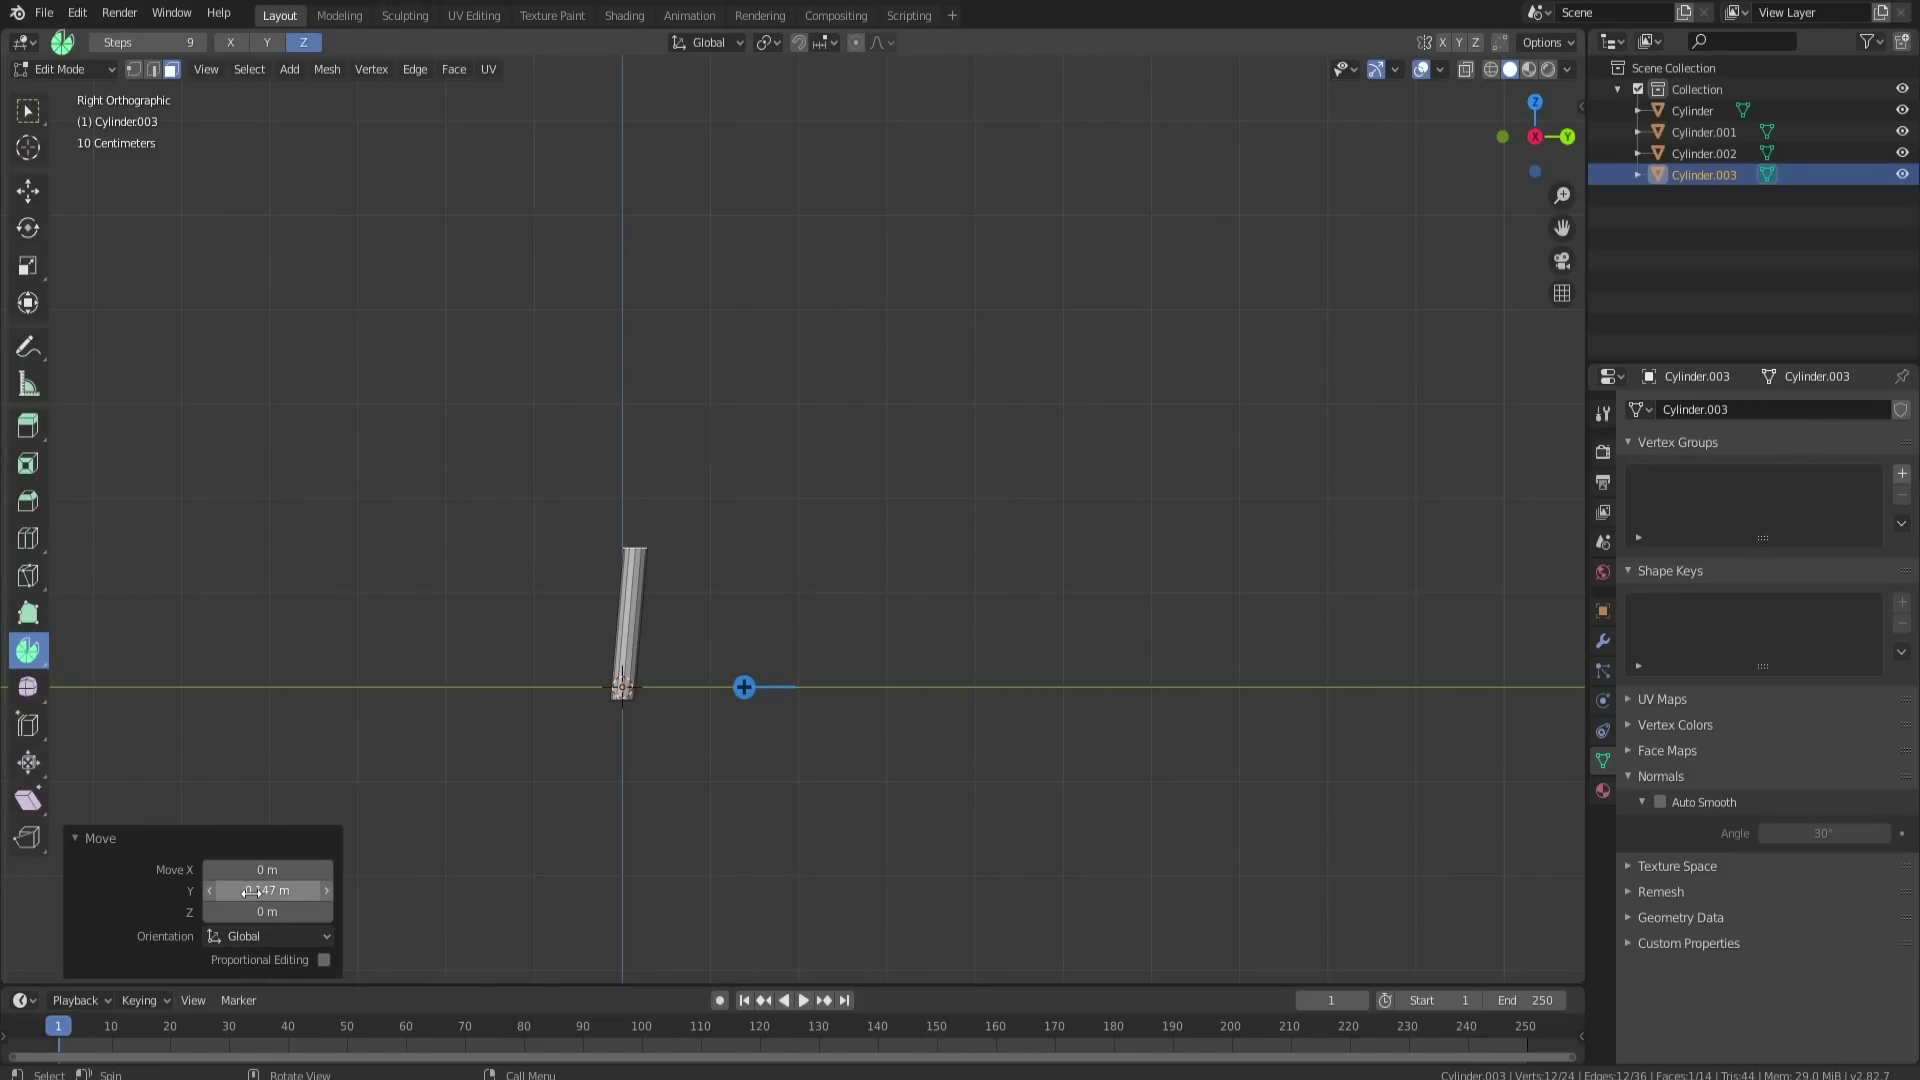
mouse_move(744, 687)
left_mouse_down()
mouse_move(735, 620)
mouse_move(744, 687)
left_mouse_up()
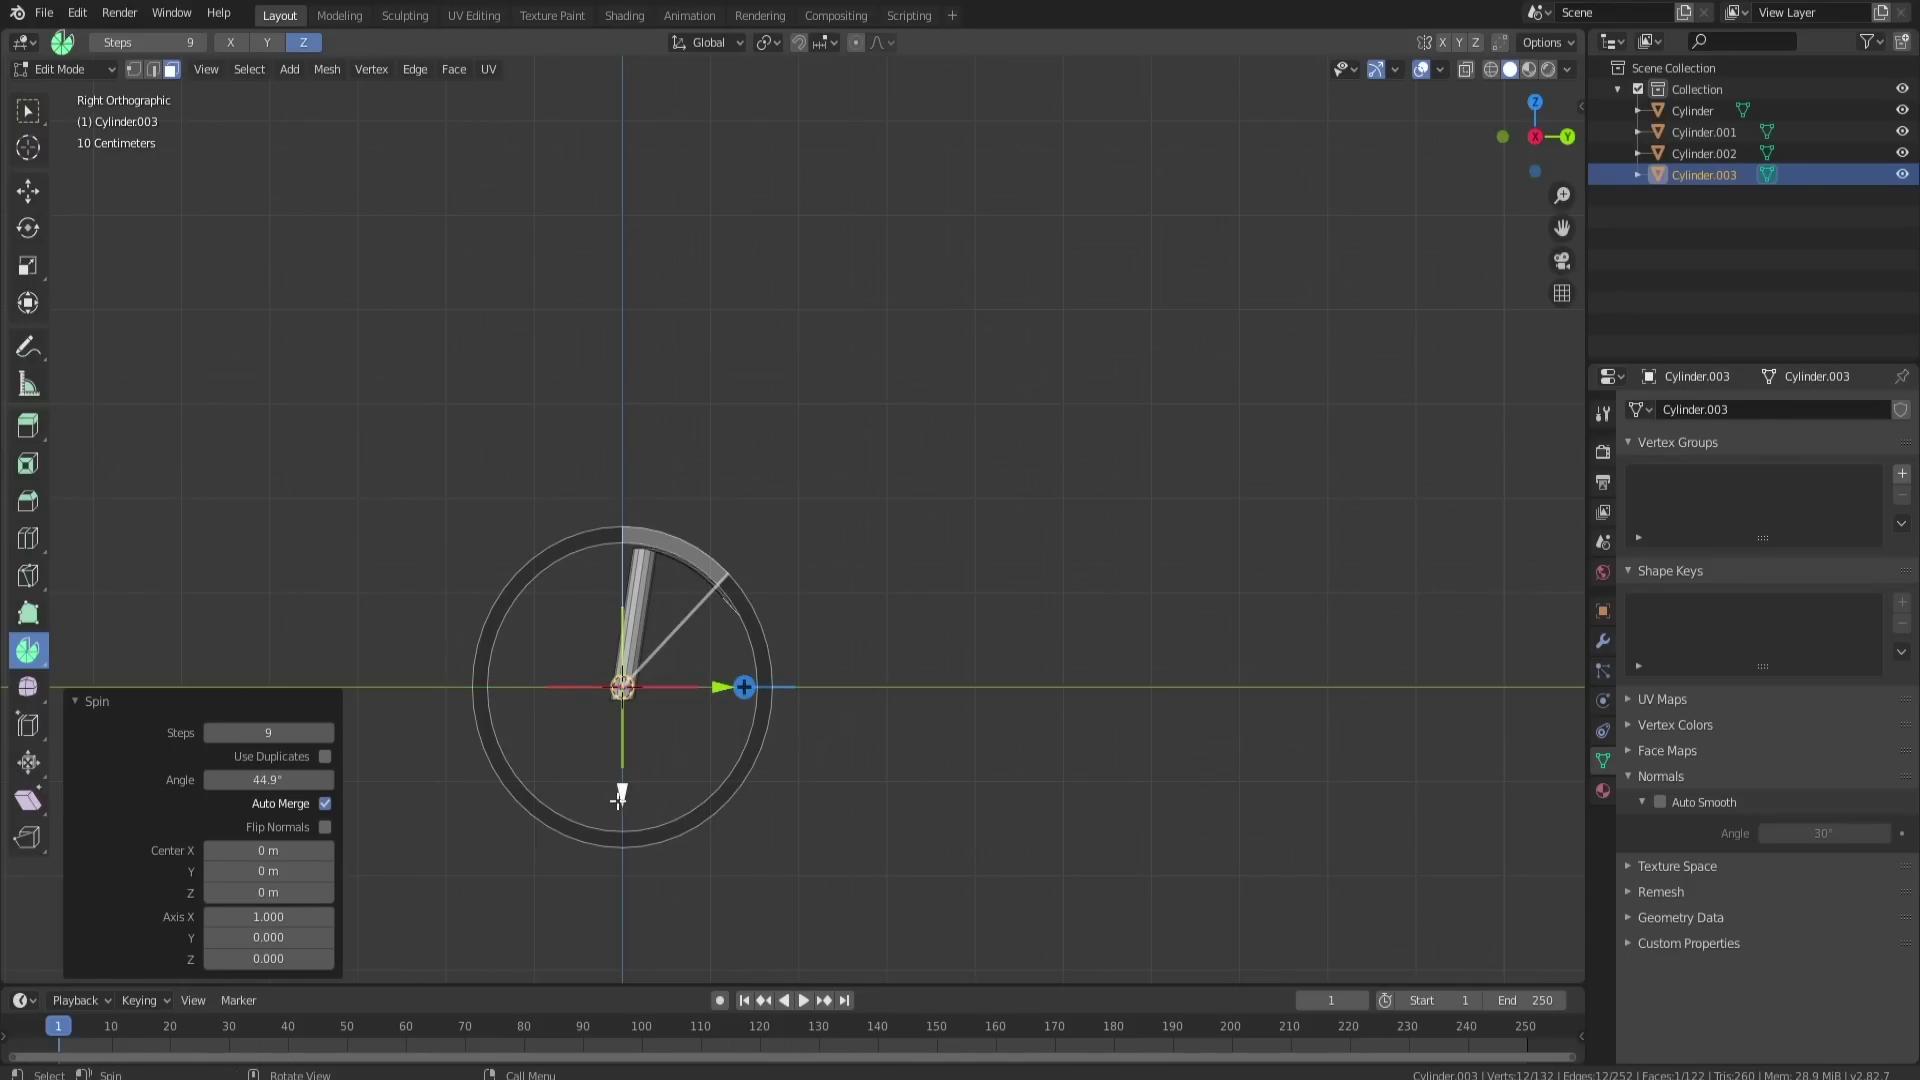
left_click_drag(622, 797, 645, 737)
Step: Mirror the curved leg across X and Y into two arches, and shift its mesh about 0.231 m along X
left_click_drag(716, 623, 936, 613)
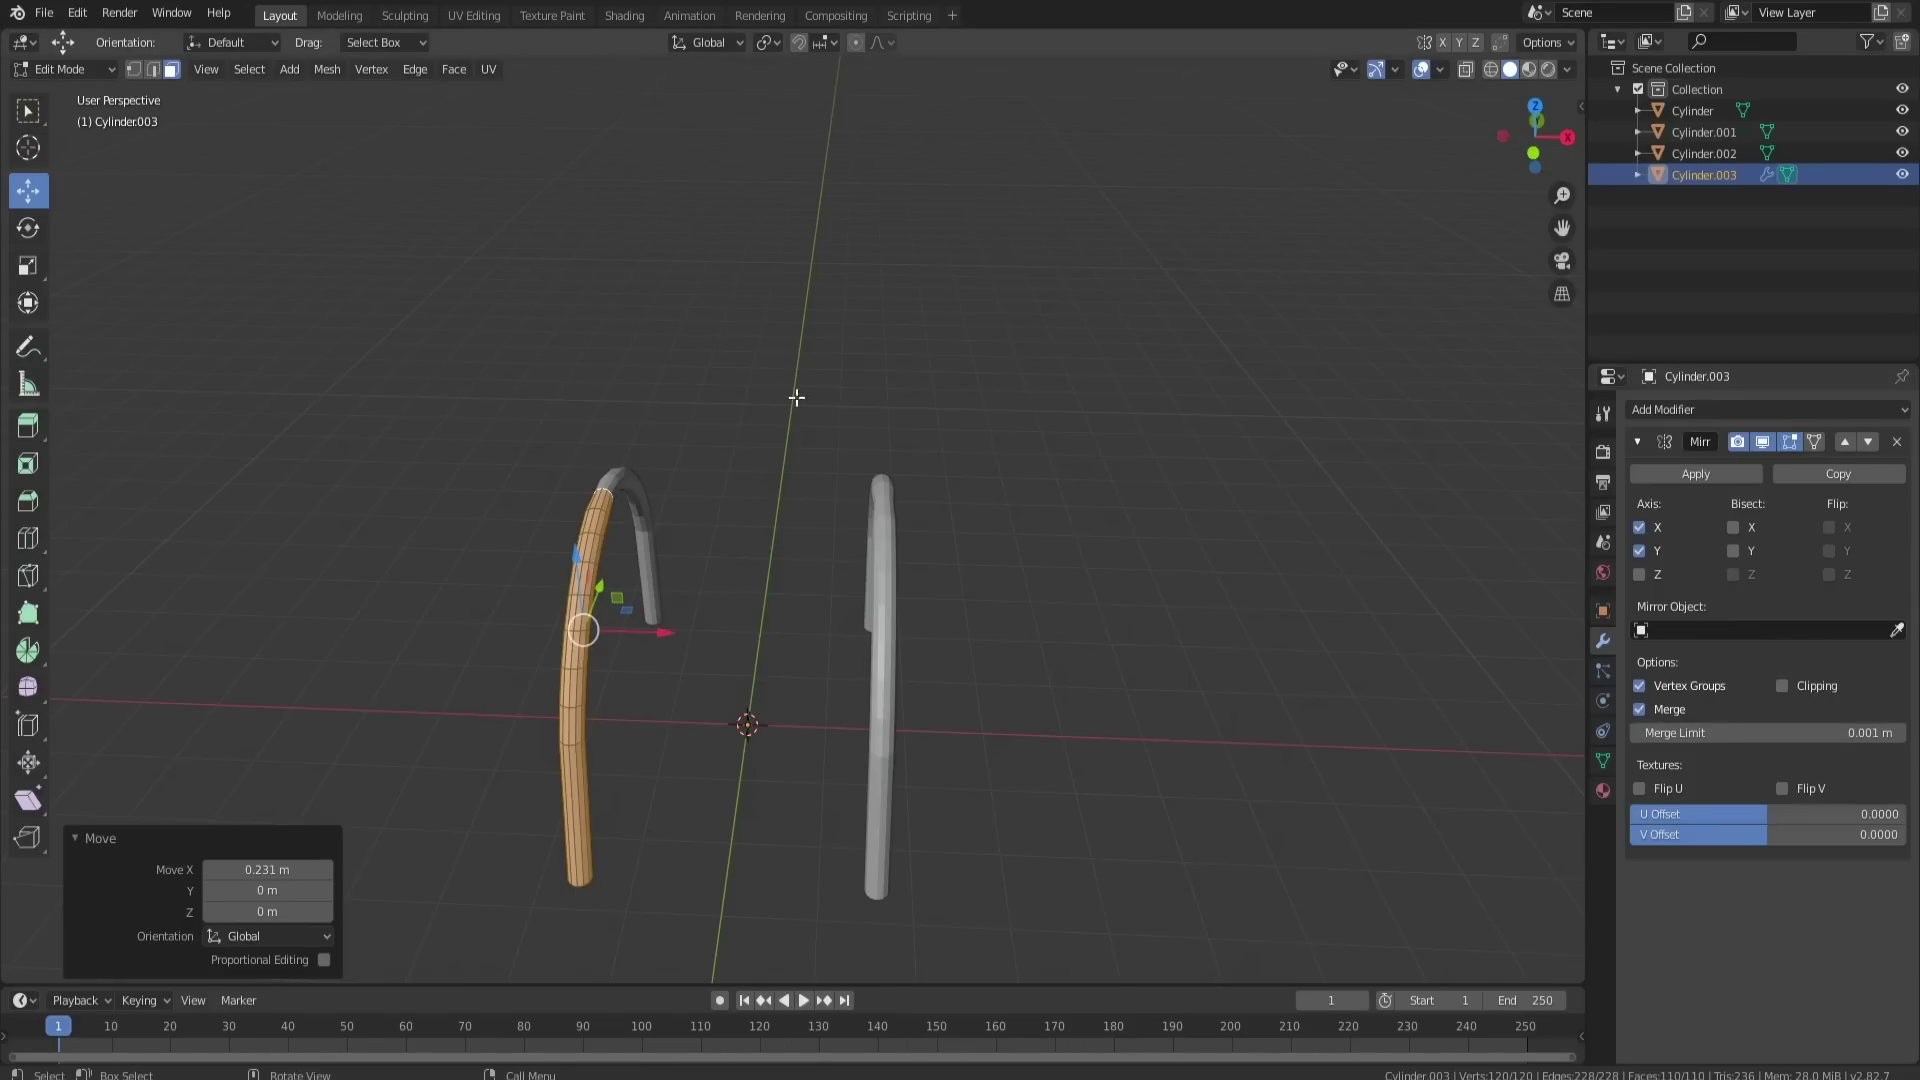
middle_click_drag(793, 394, 742, 396)
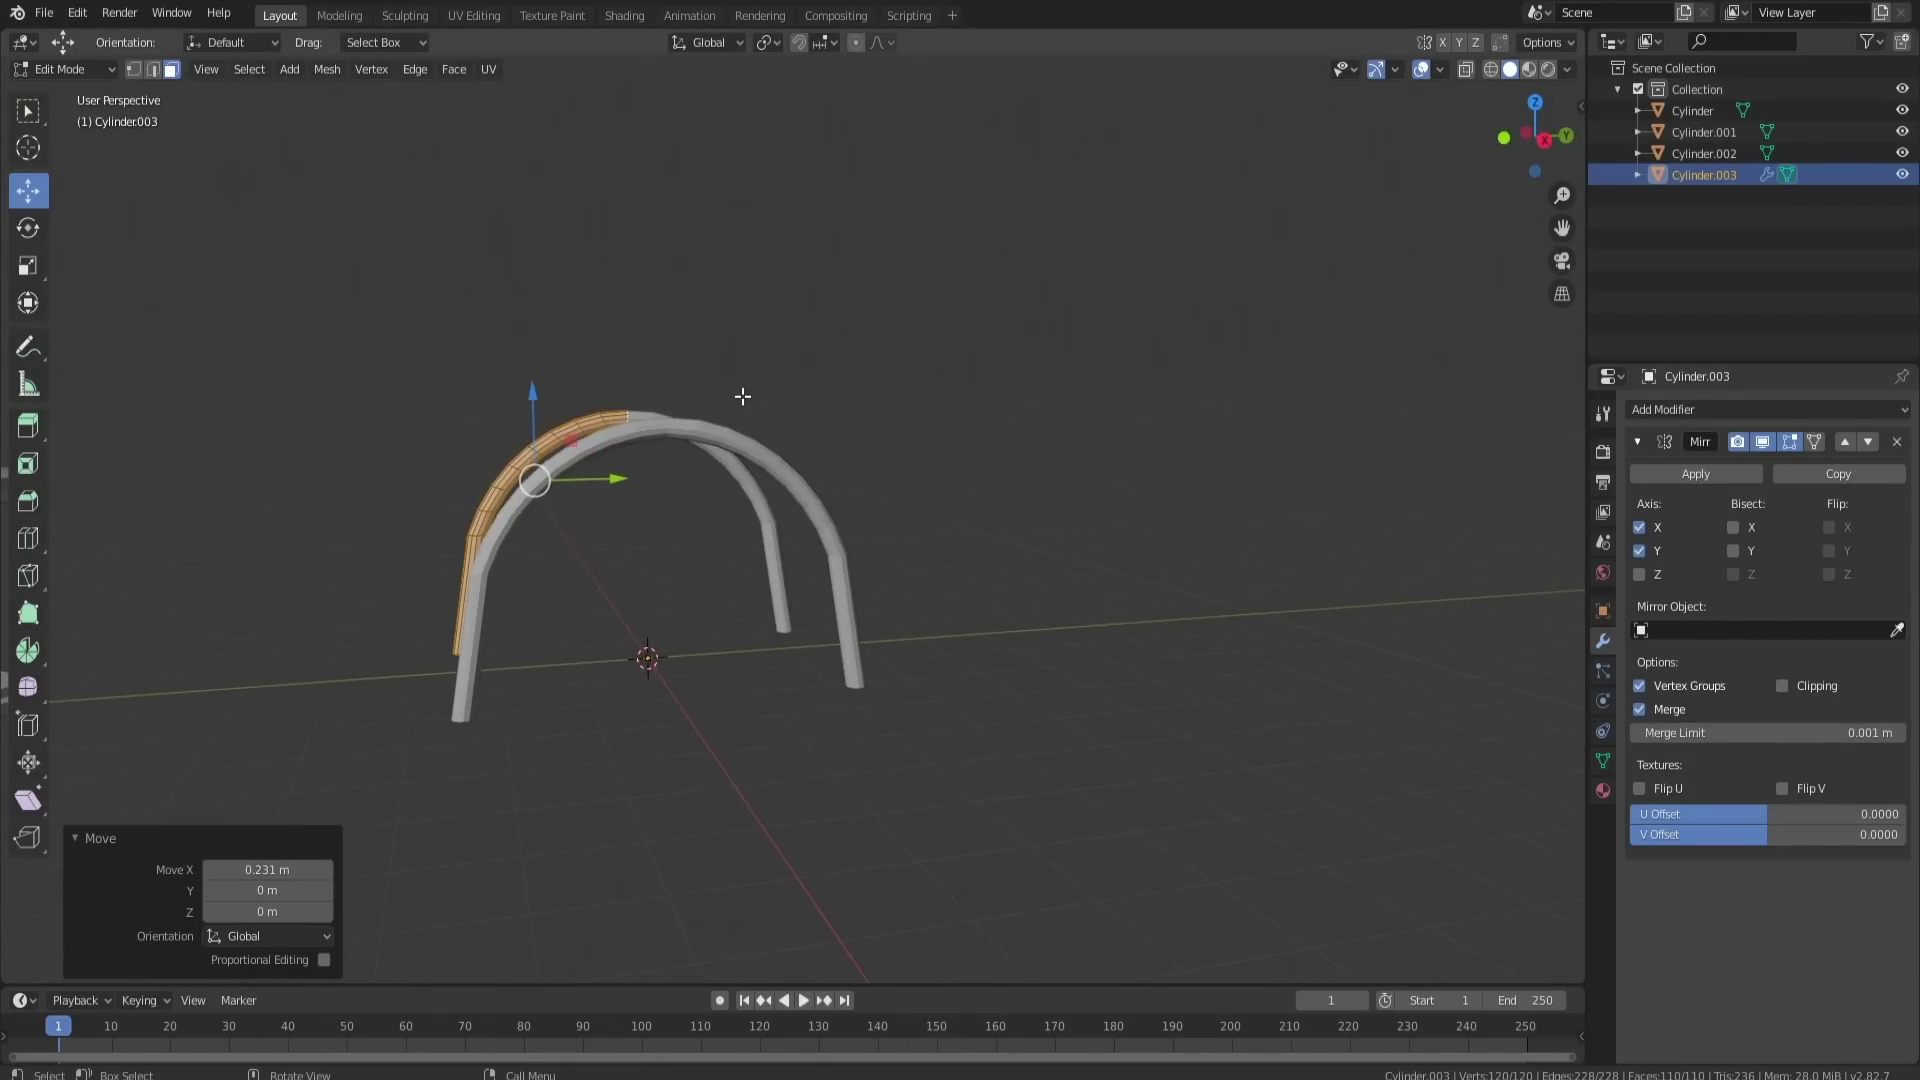
mouse_move(820, 562)
middle_mouse_down()
mouse_move(790, 540)
mouse_move(823, 523)
mouse_move(782, 570)
mouse_move(808, 565)
middle_mouse_up()
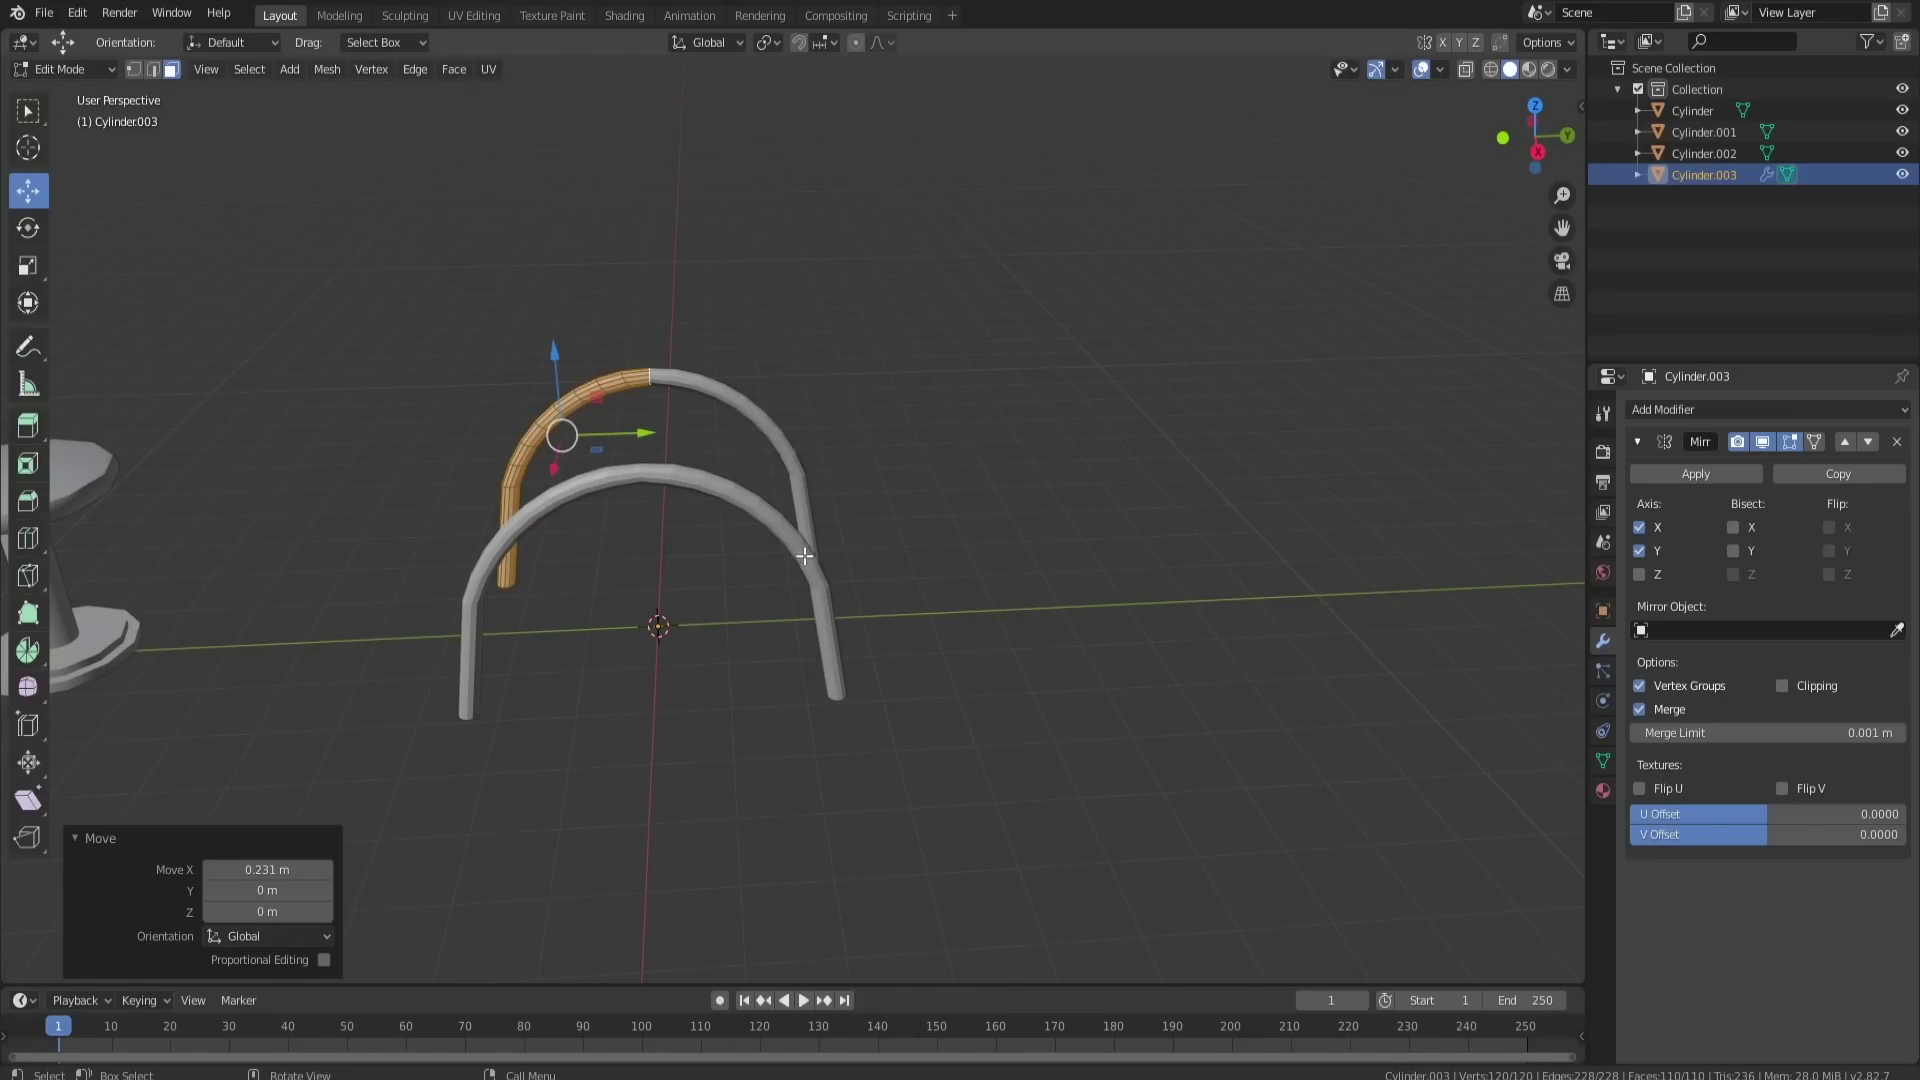
Step: Try duplicating the curved leg in place, rotating the copy 90° around Z, and shifting it about 0.395 m along X
key("shift+d")
key("Escape")
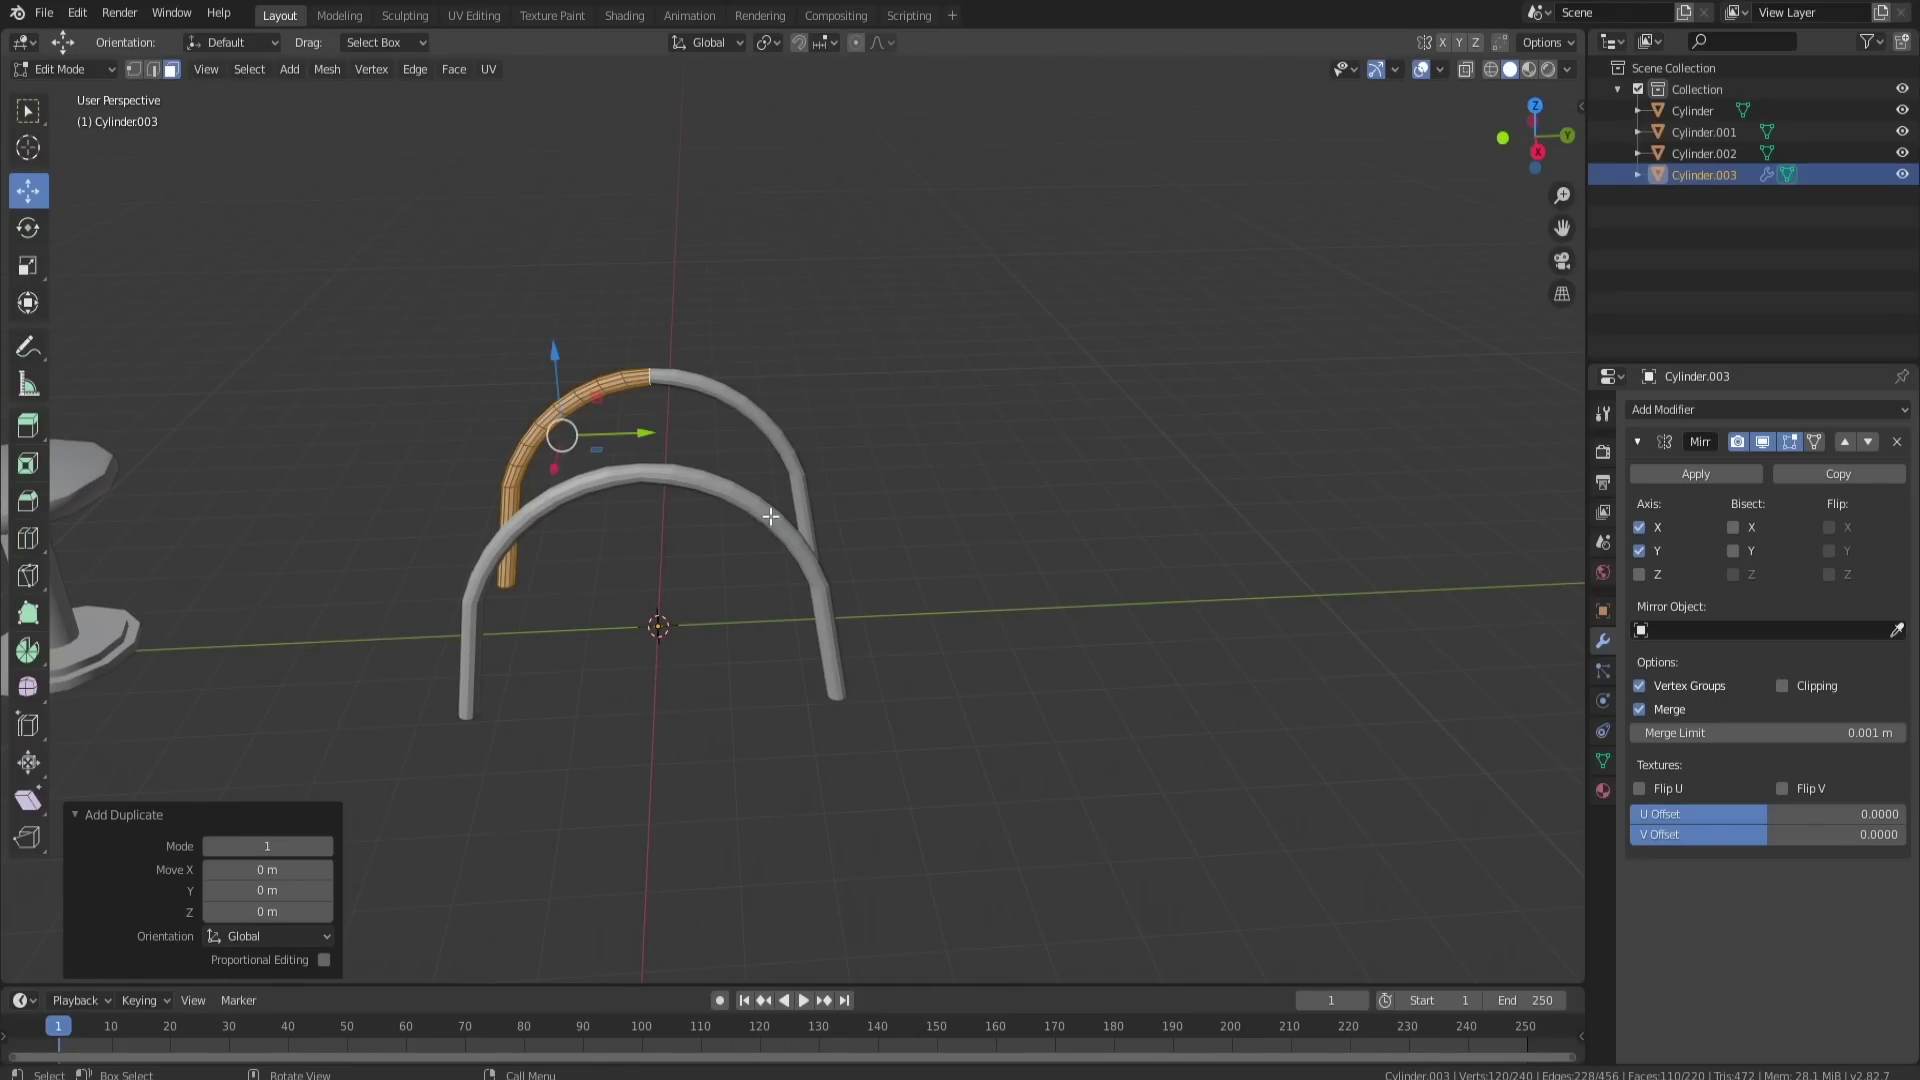
middle_click_drag(771, 516, 913, 577)
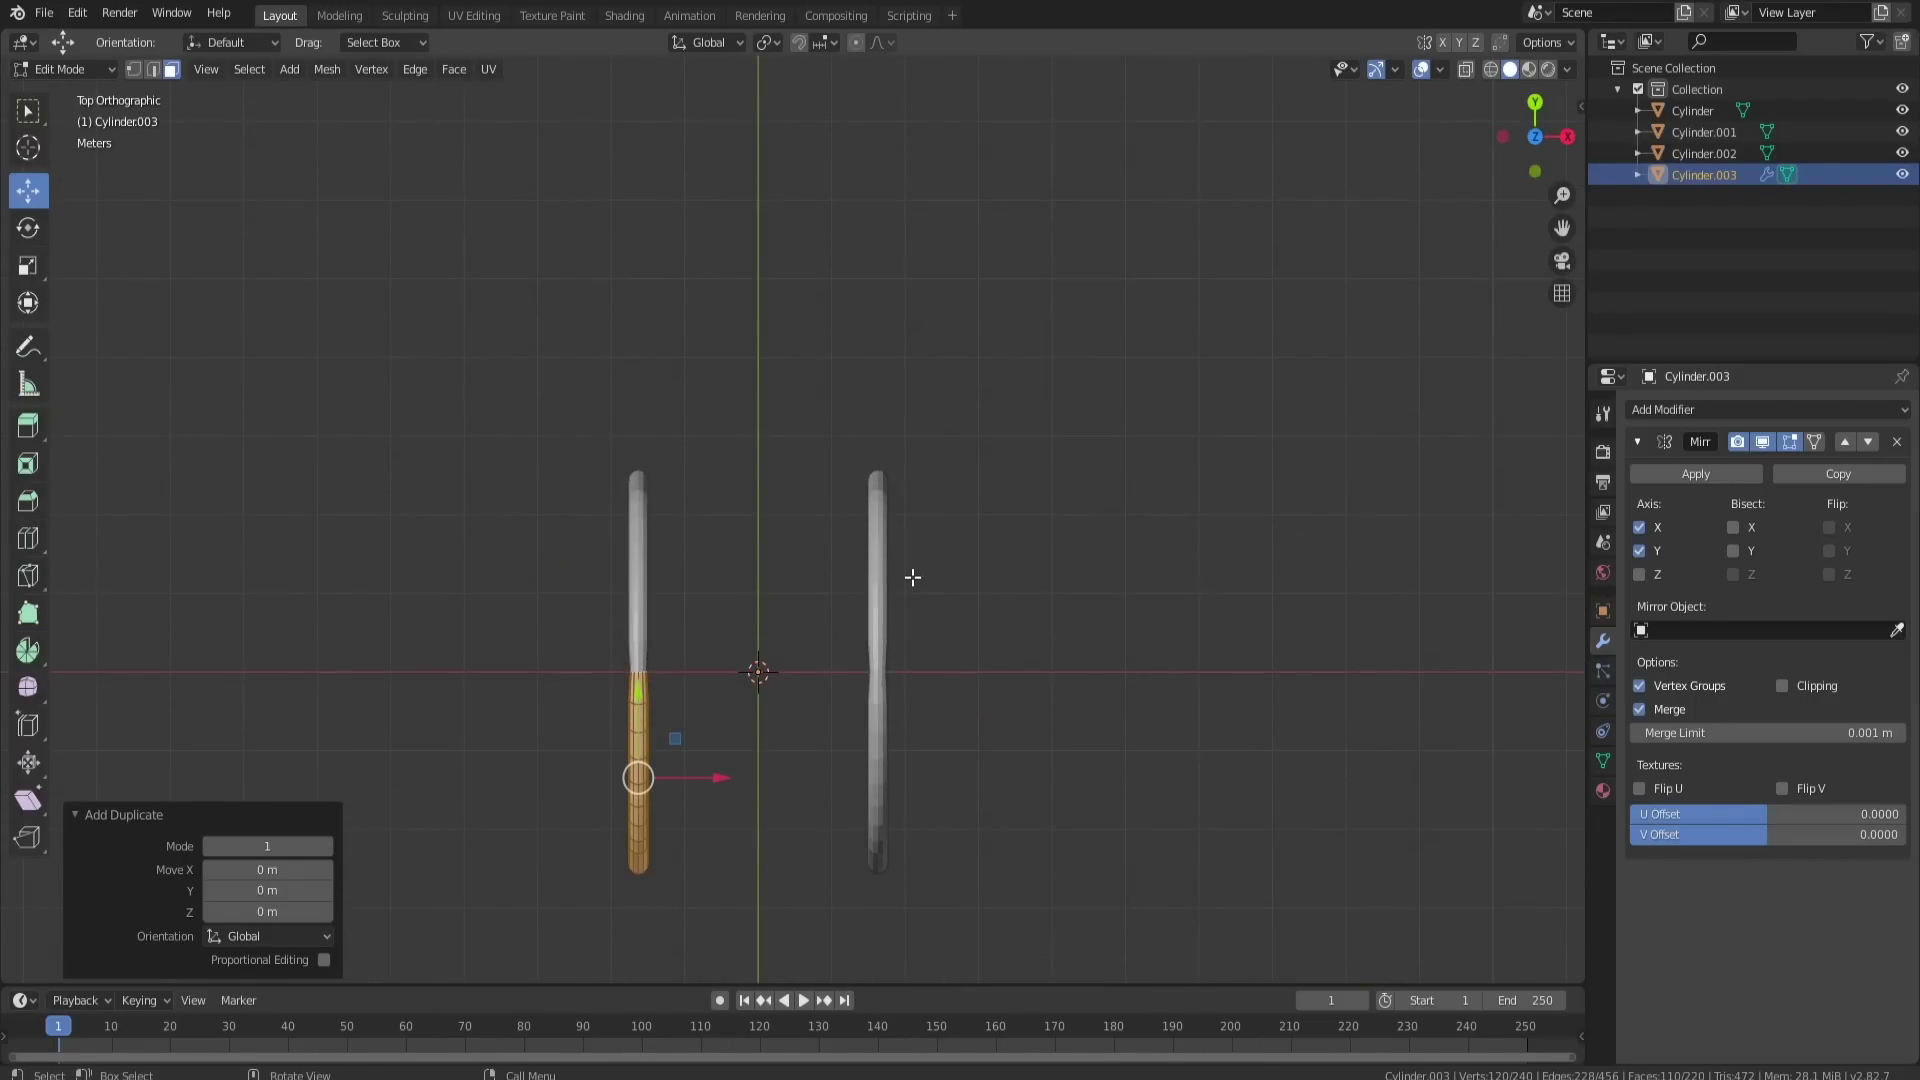
type("r90")
key("Return")
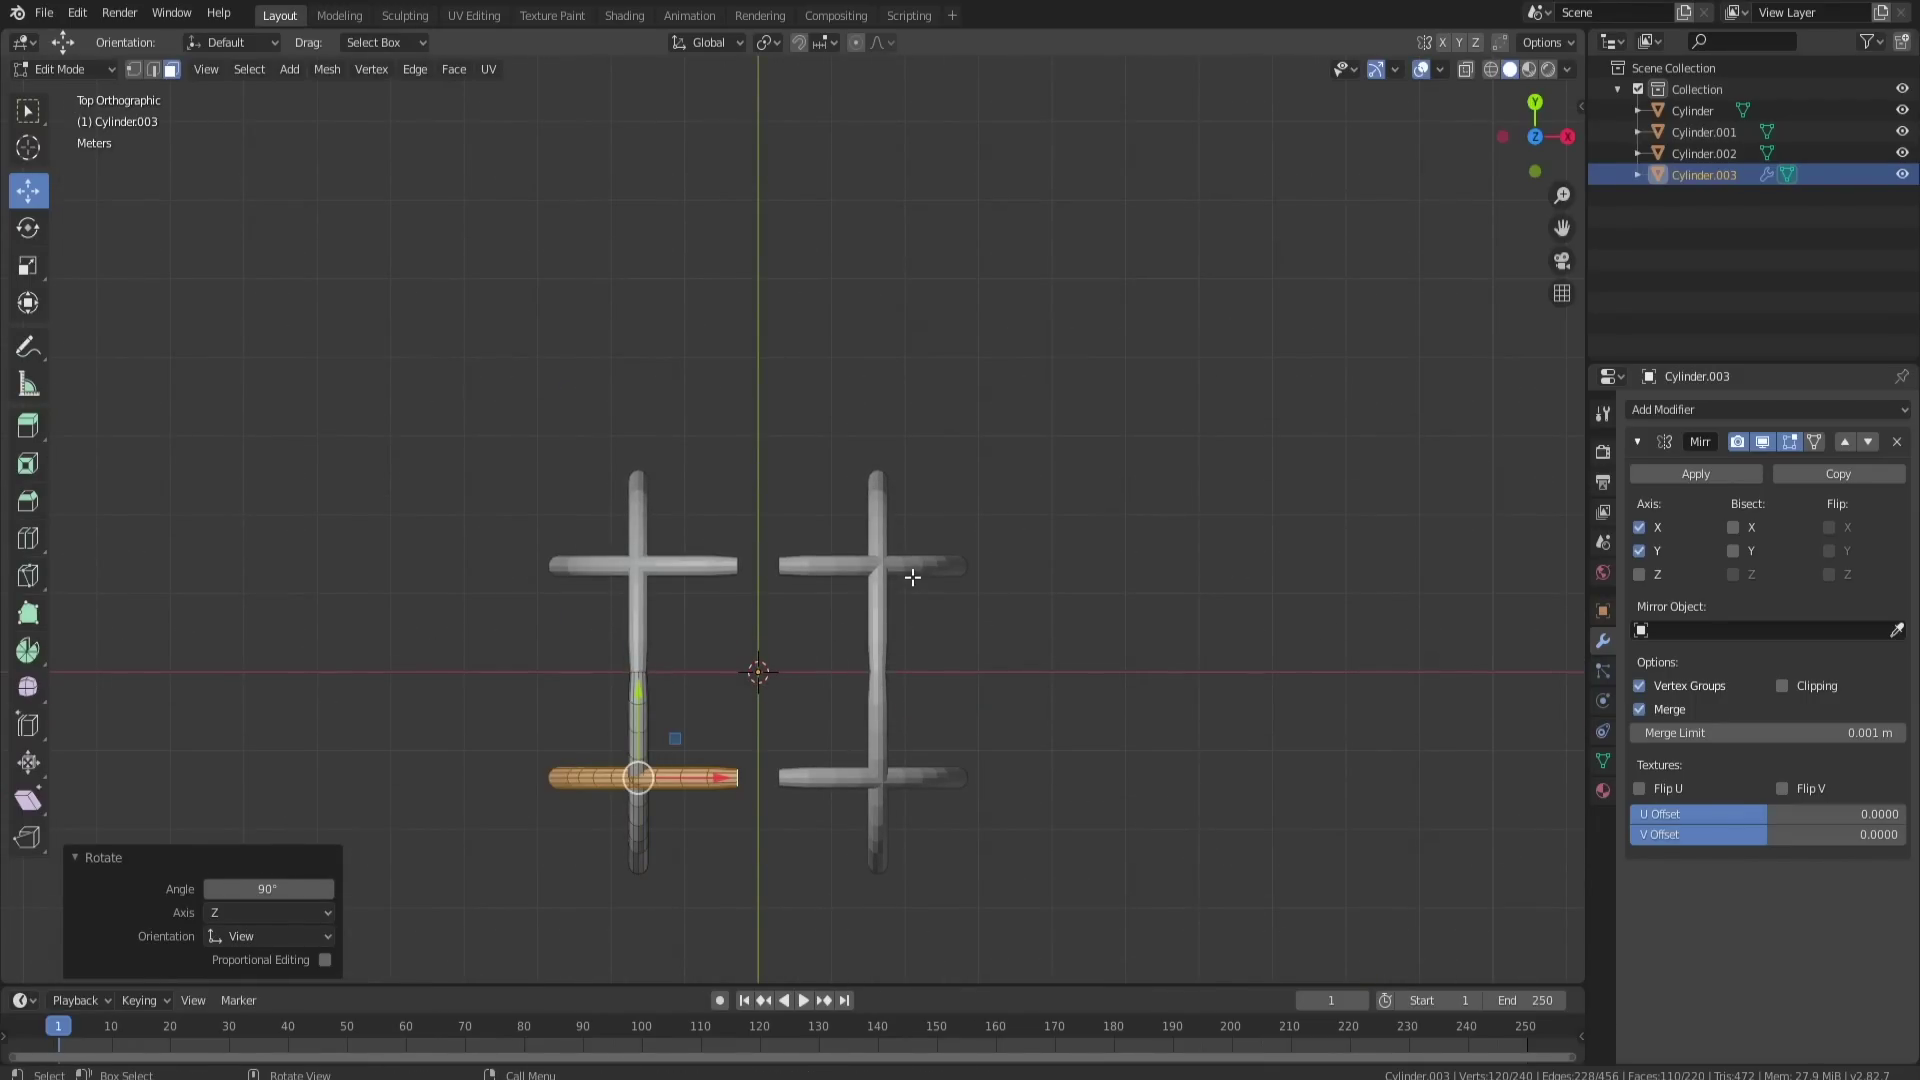
key("g")
key("x")
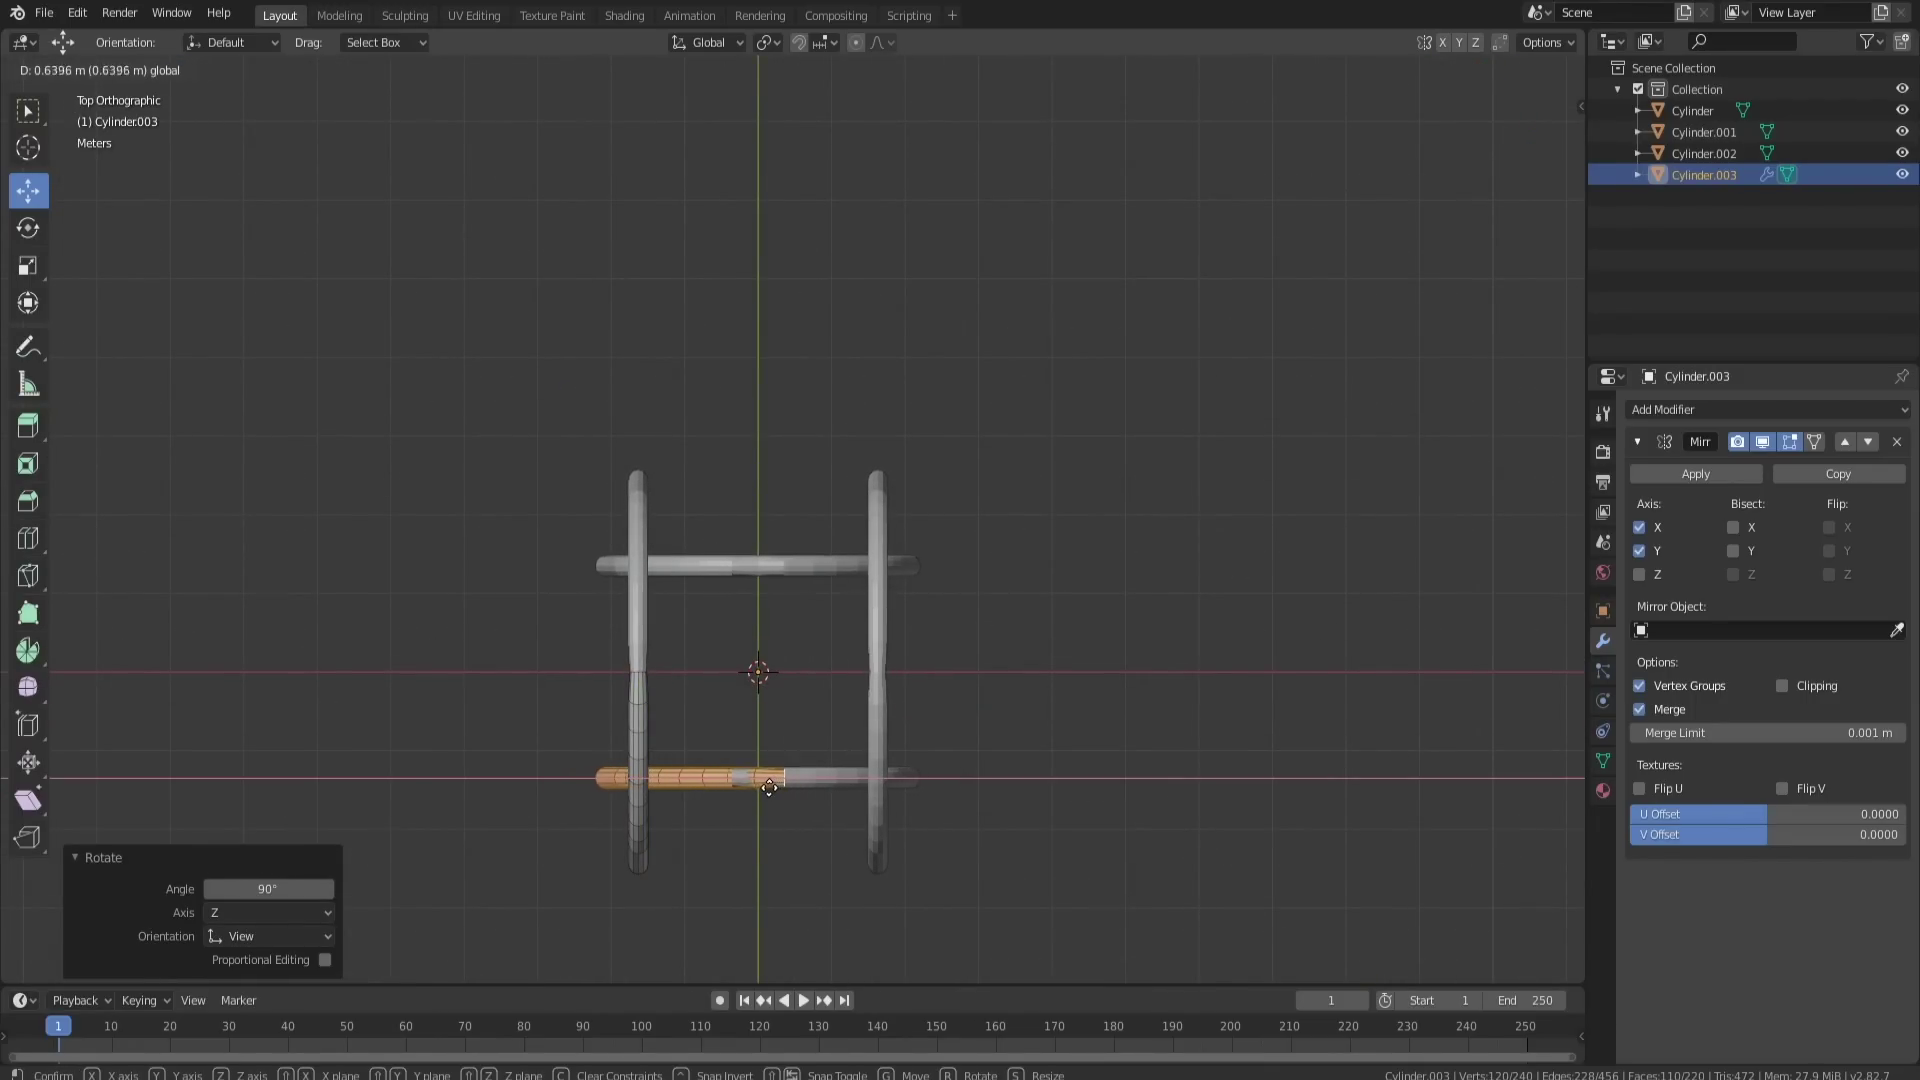
left_click(862, 780)
middle_click_drag(862, 780, 722, 588)
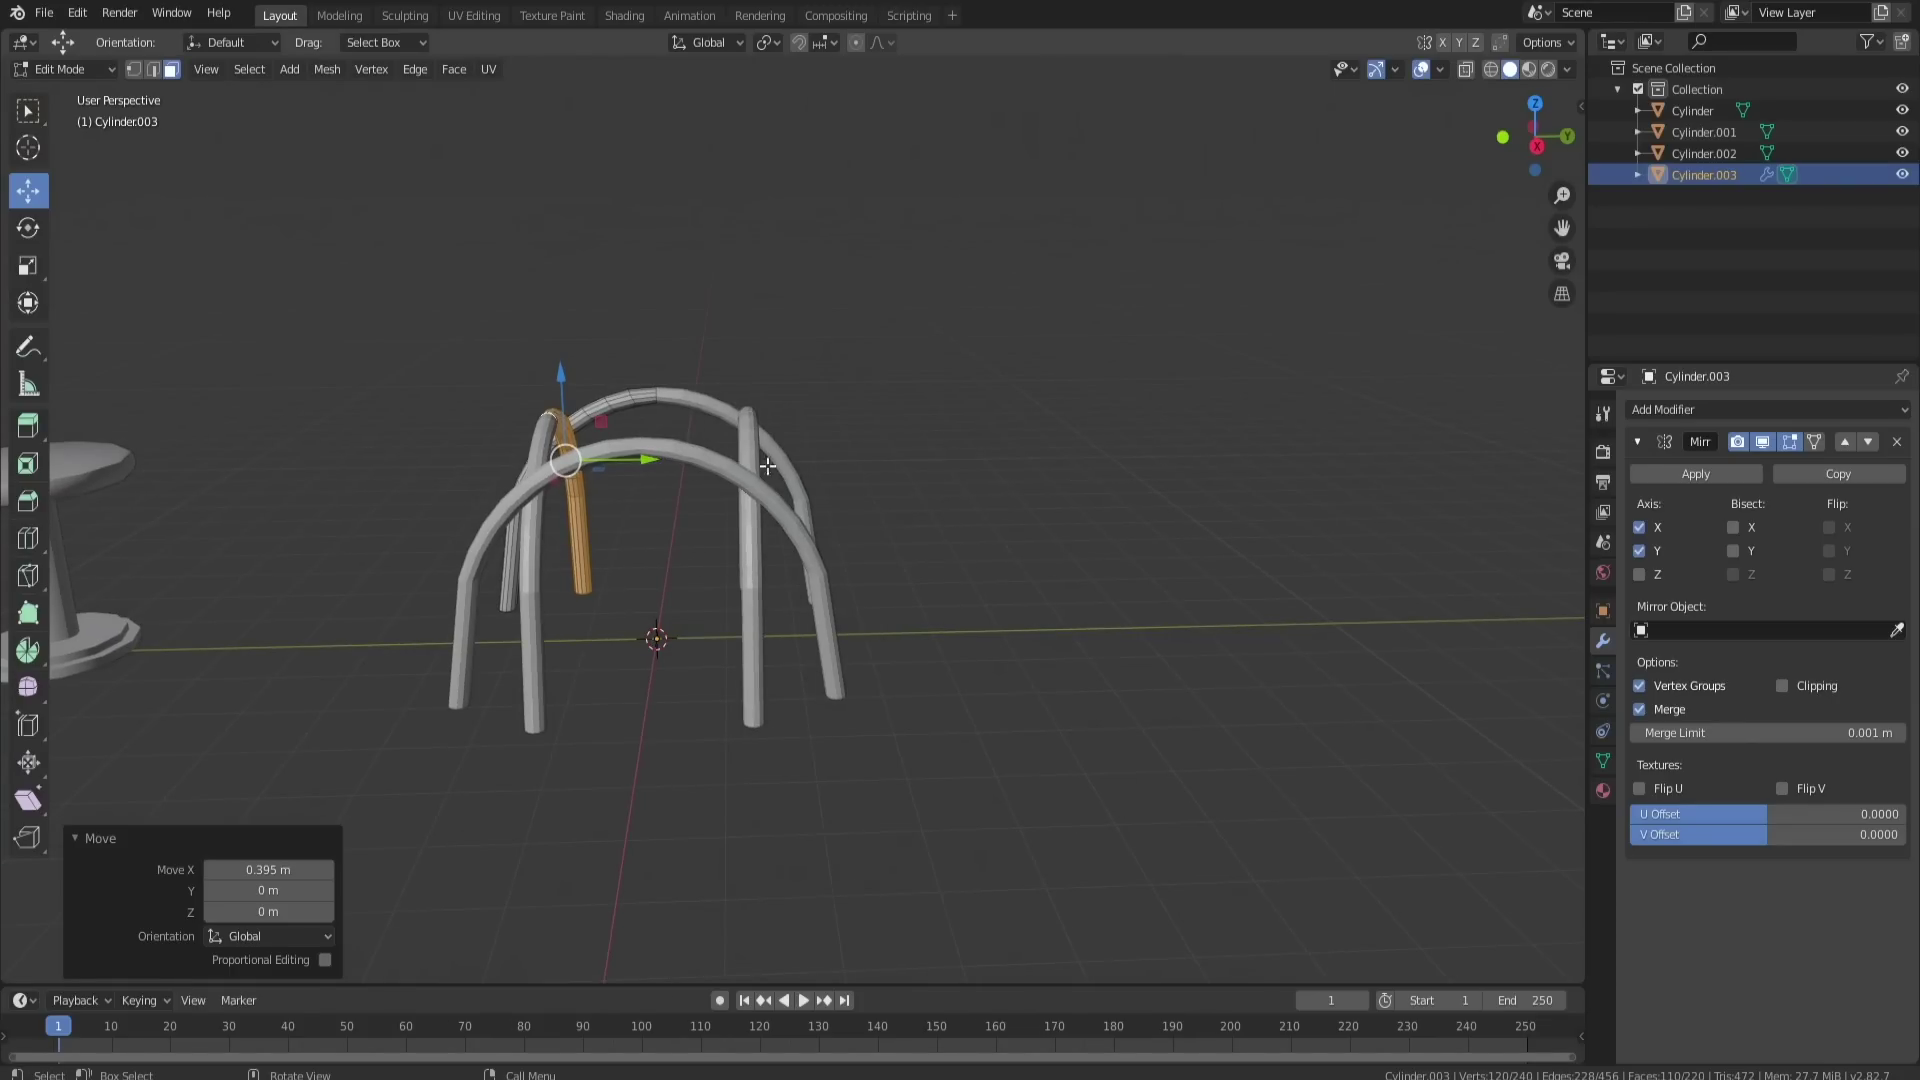
Step: Undo the move, rotation and duplication of the extra curved leg
left_click(1640, 554)
left_click(1640, 554)
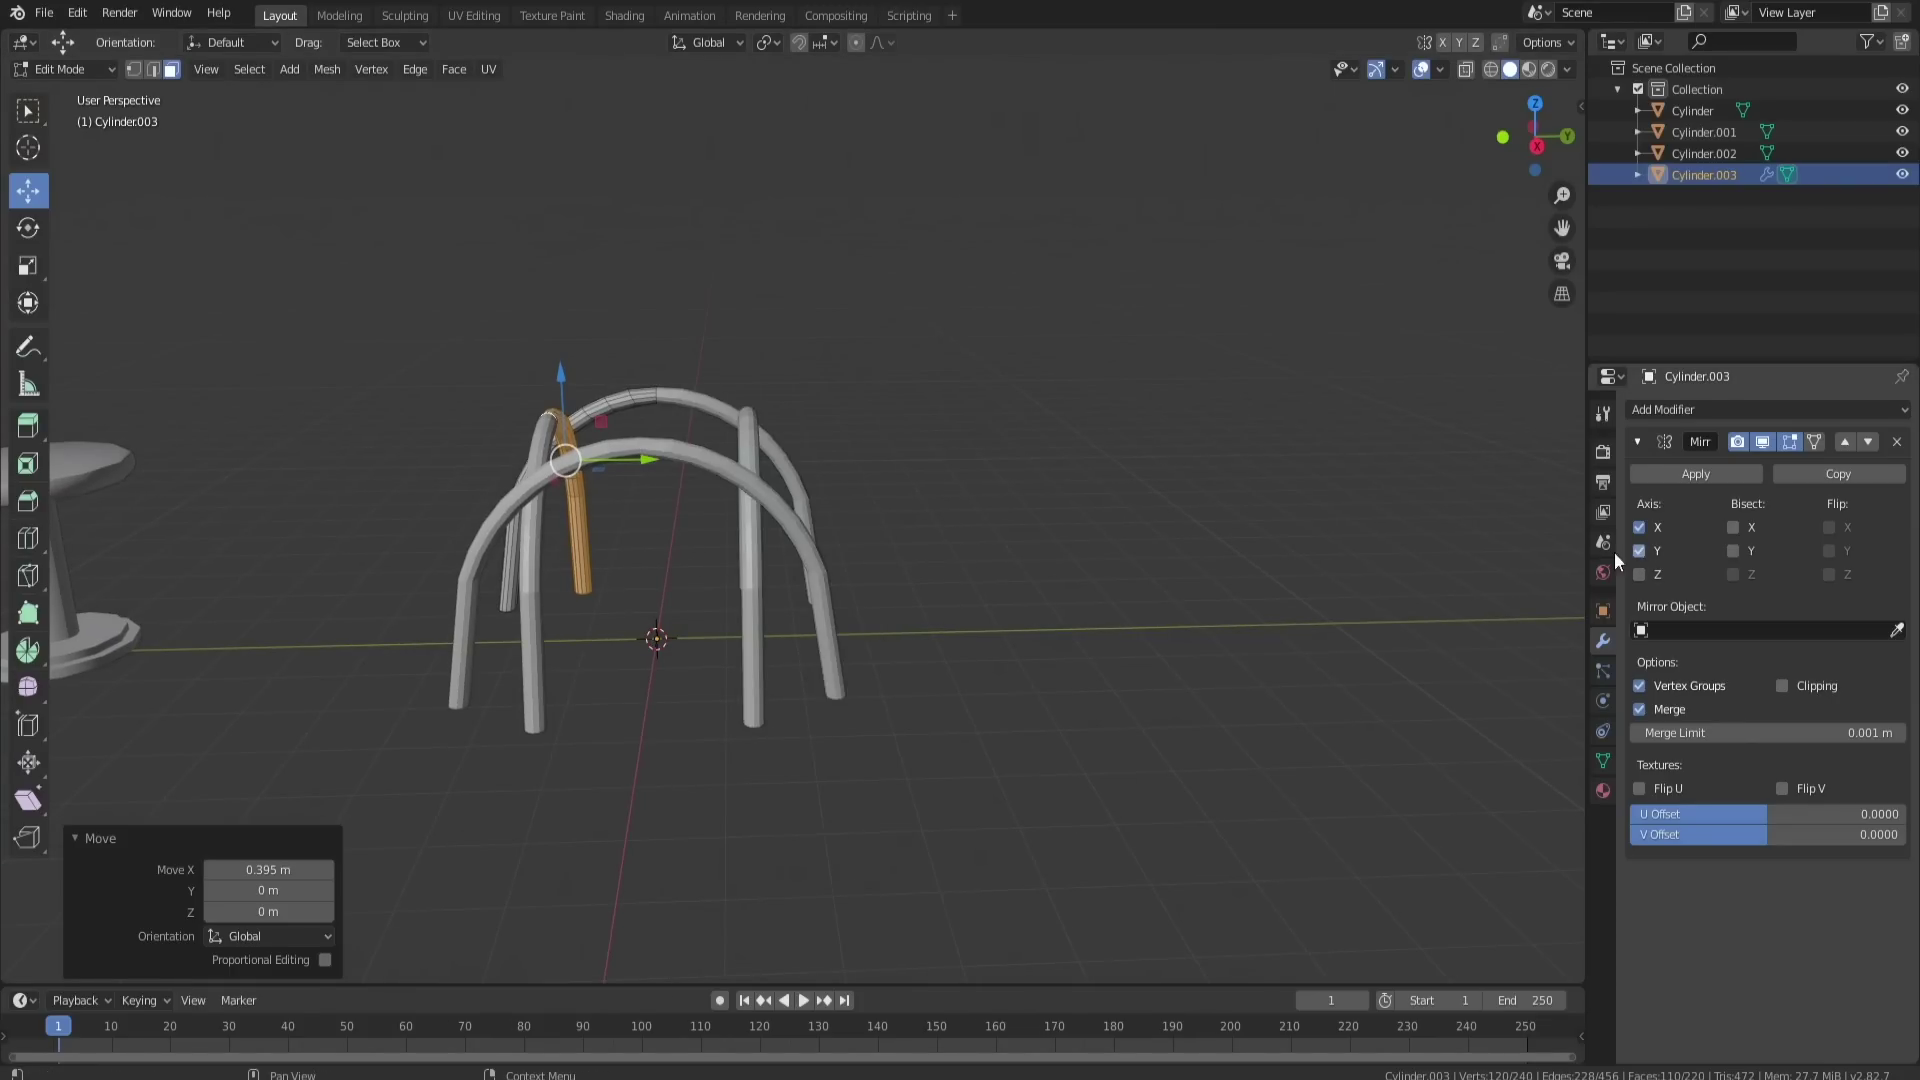
key("ctrl+z")
key("ctrl+z")
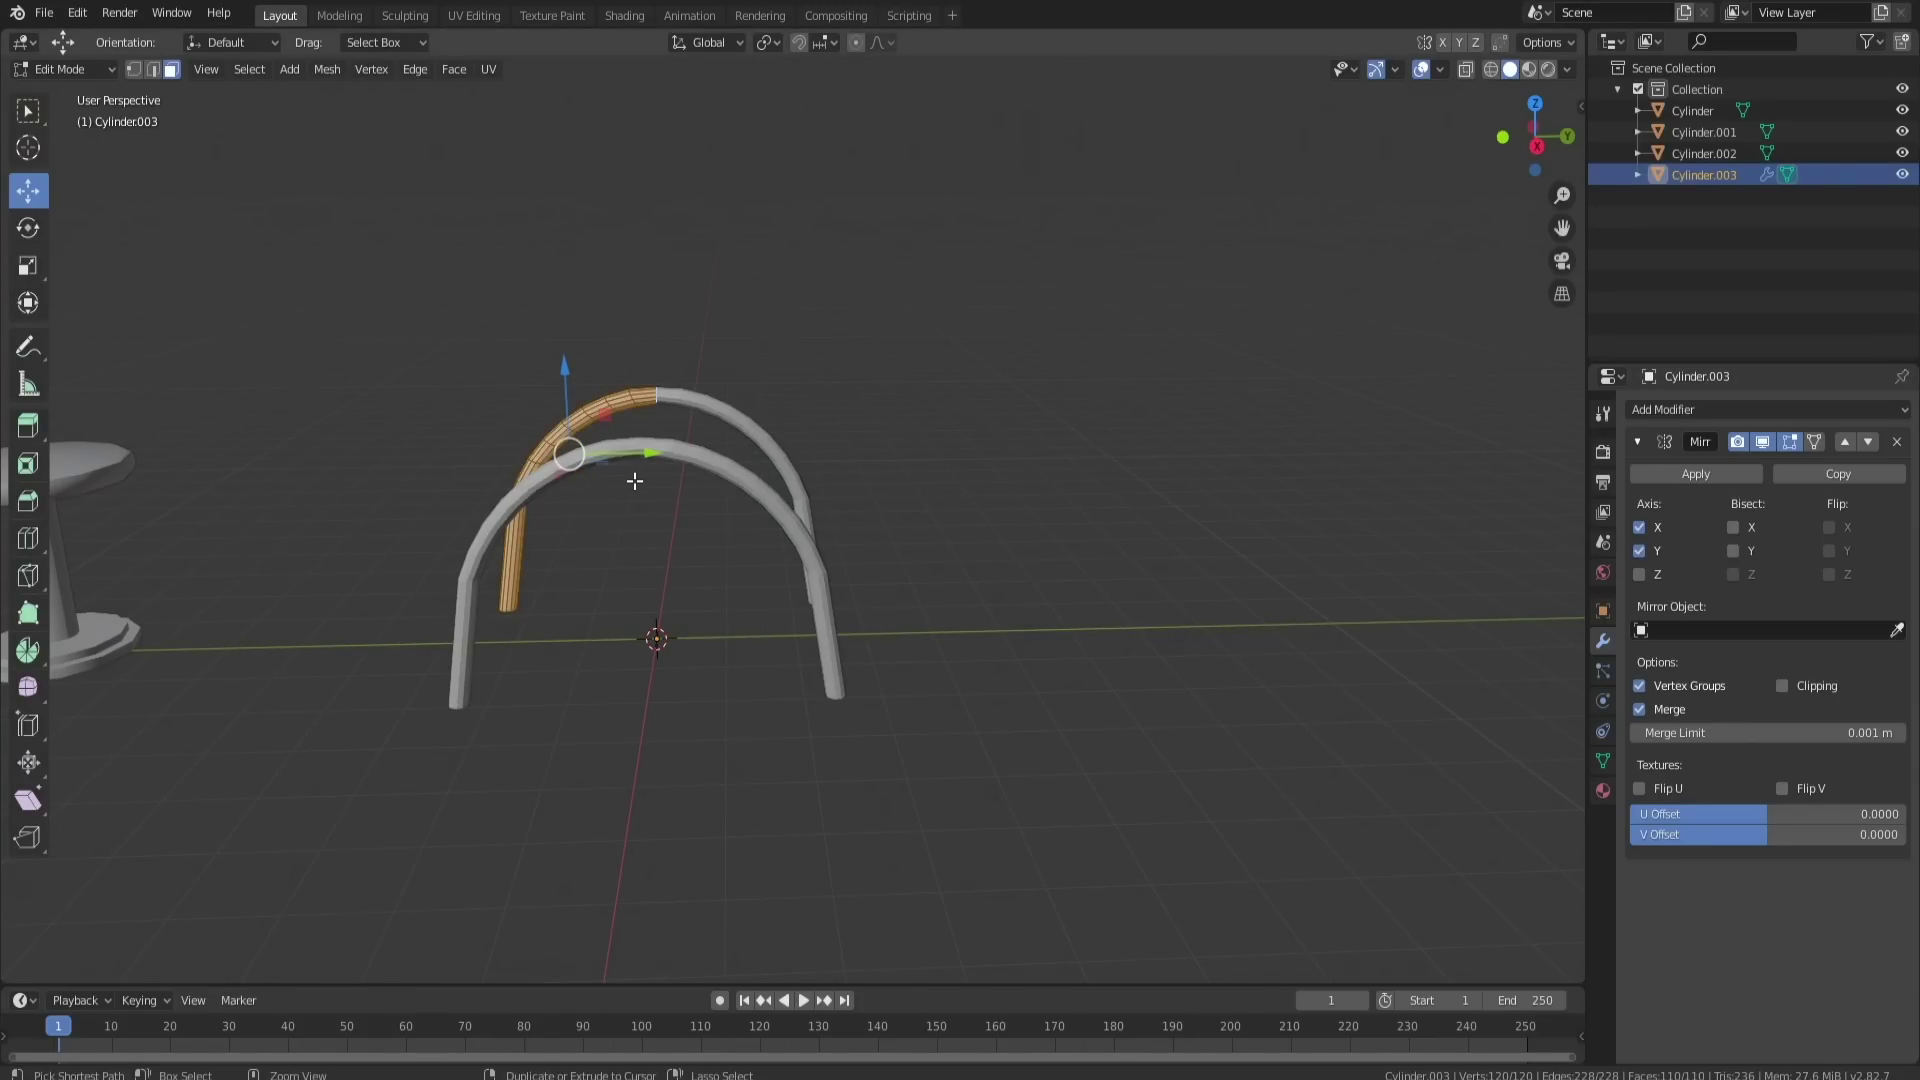
Step: Apply the Mirror modifier so both arches become editable geometry
middle_click_drag(770, 492, 995, 553)
left_click(1693, 478)
left_click(1695, 477)
mouse_move(760, 500)
middle_mouse_down()
mouse_move(1011, 549)
mouse_move(1170, 630)
mouse_move(1084, 583)
middle_mouse_up()
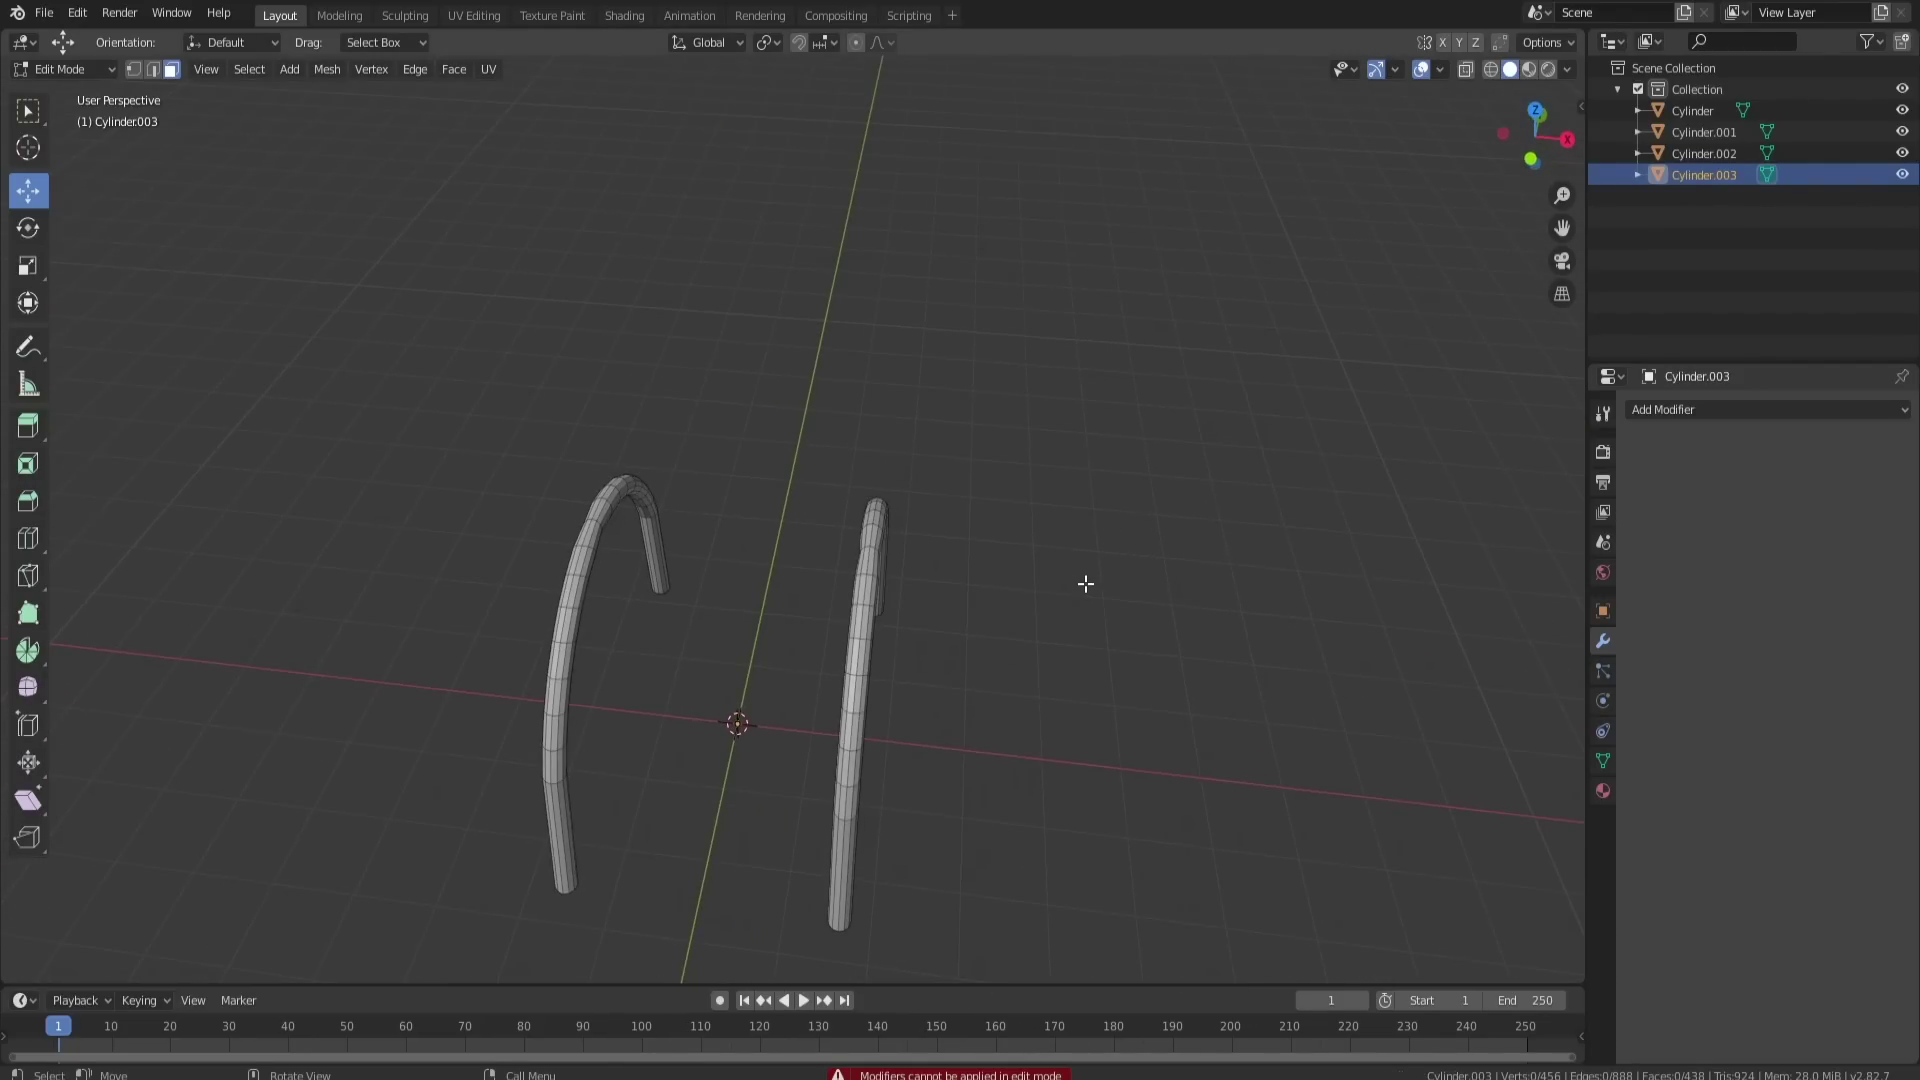
Step: Duplicate the entire arch on the positive X side in place and rotate the copy by 90°
key("z")
left_click(975, 593)
mouse_move(758, 434)
left_mouse_down()
mouse_move(955, 834)
mouse_move(977, 956)
left_mouse_up()
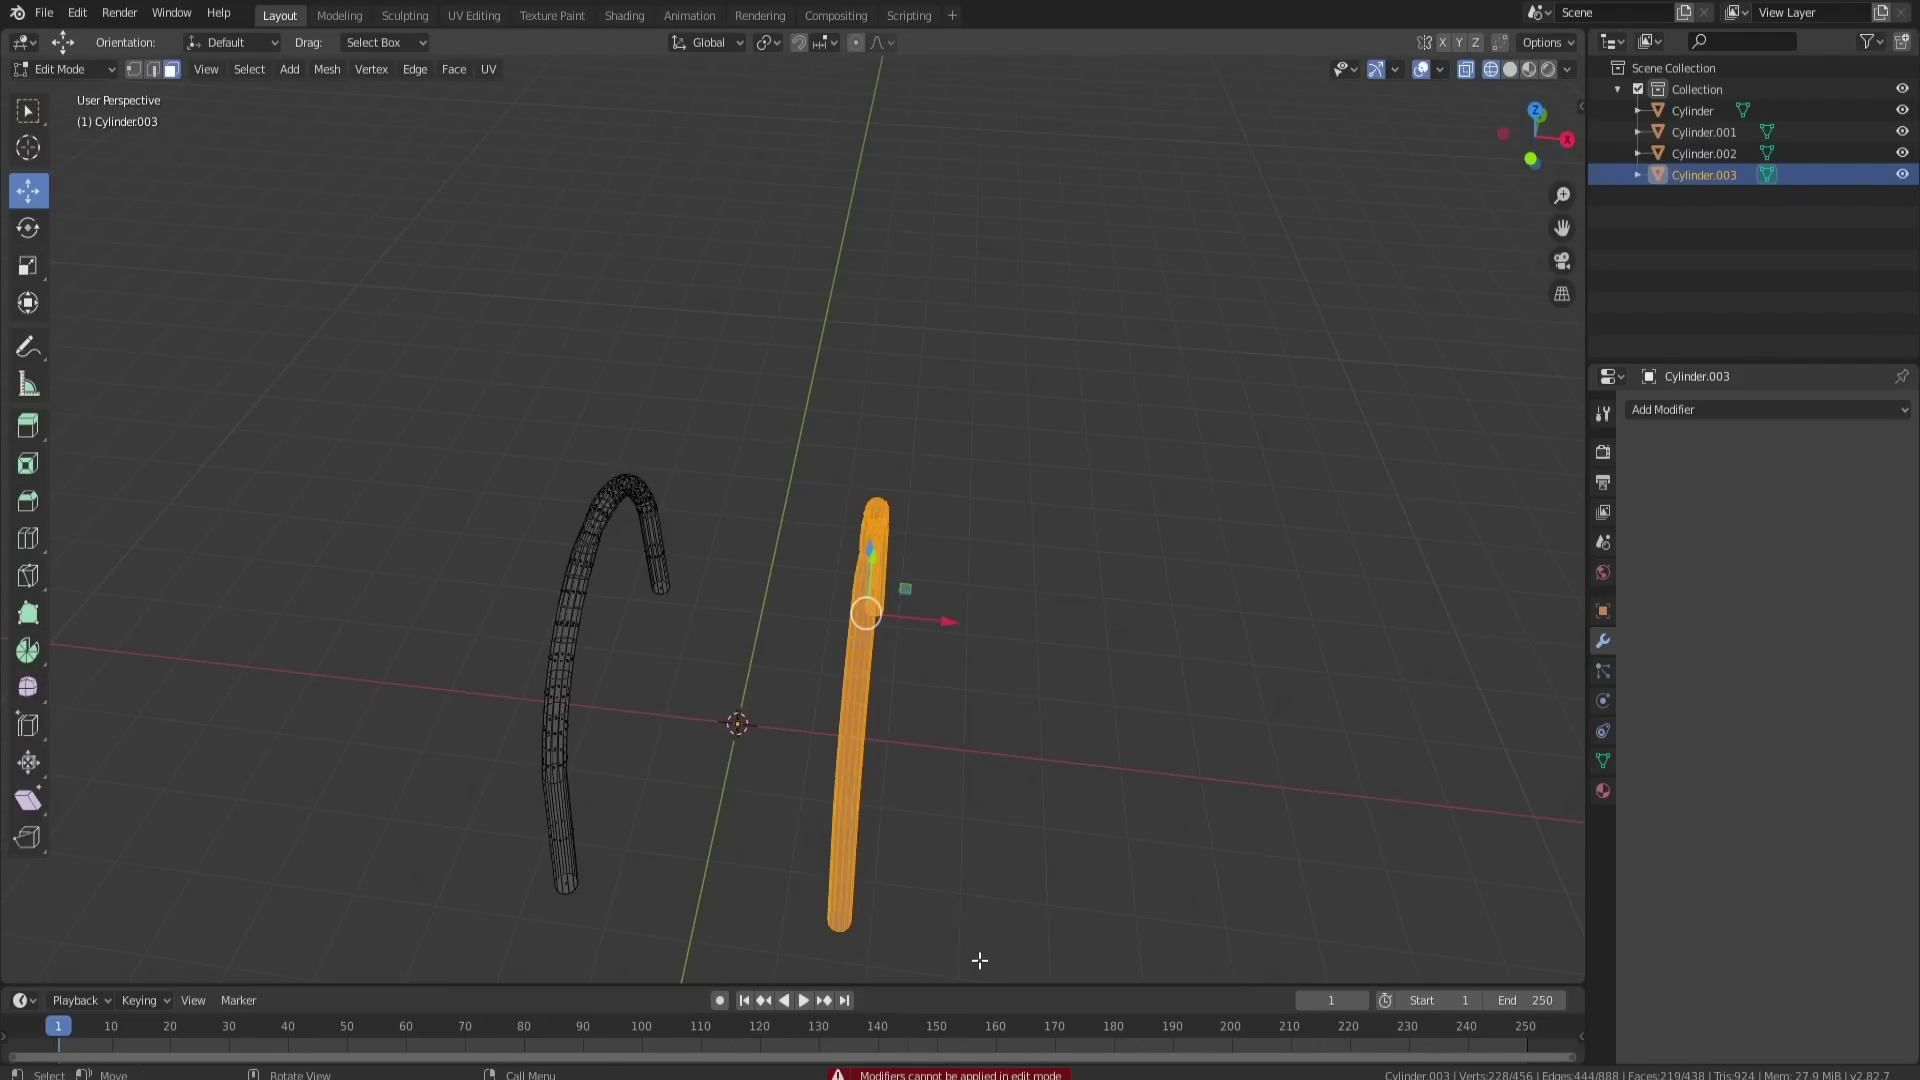
key("z")
left_click(1080, 836)
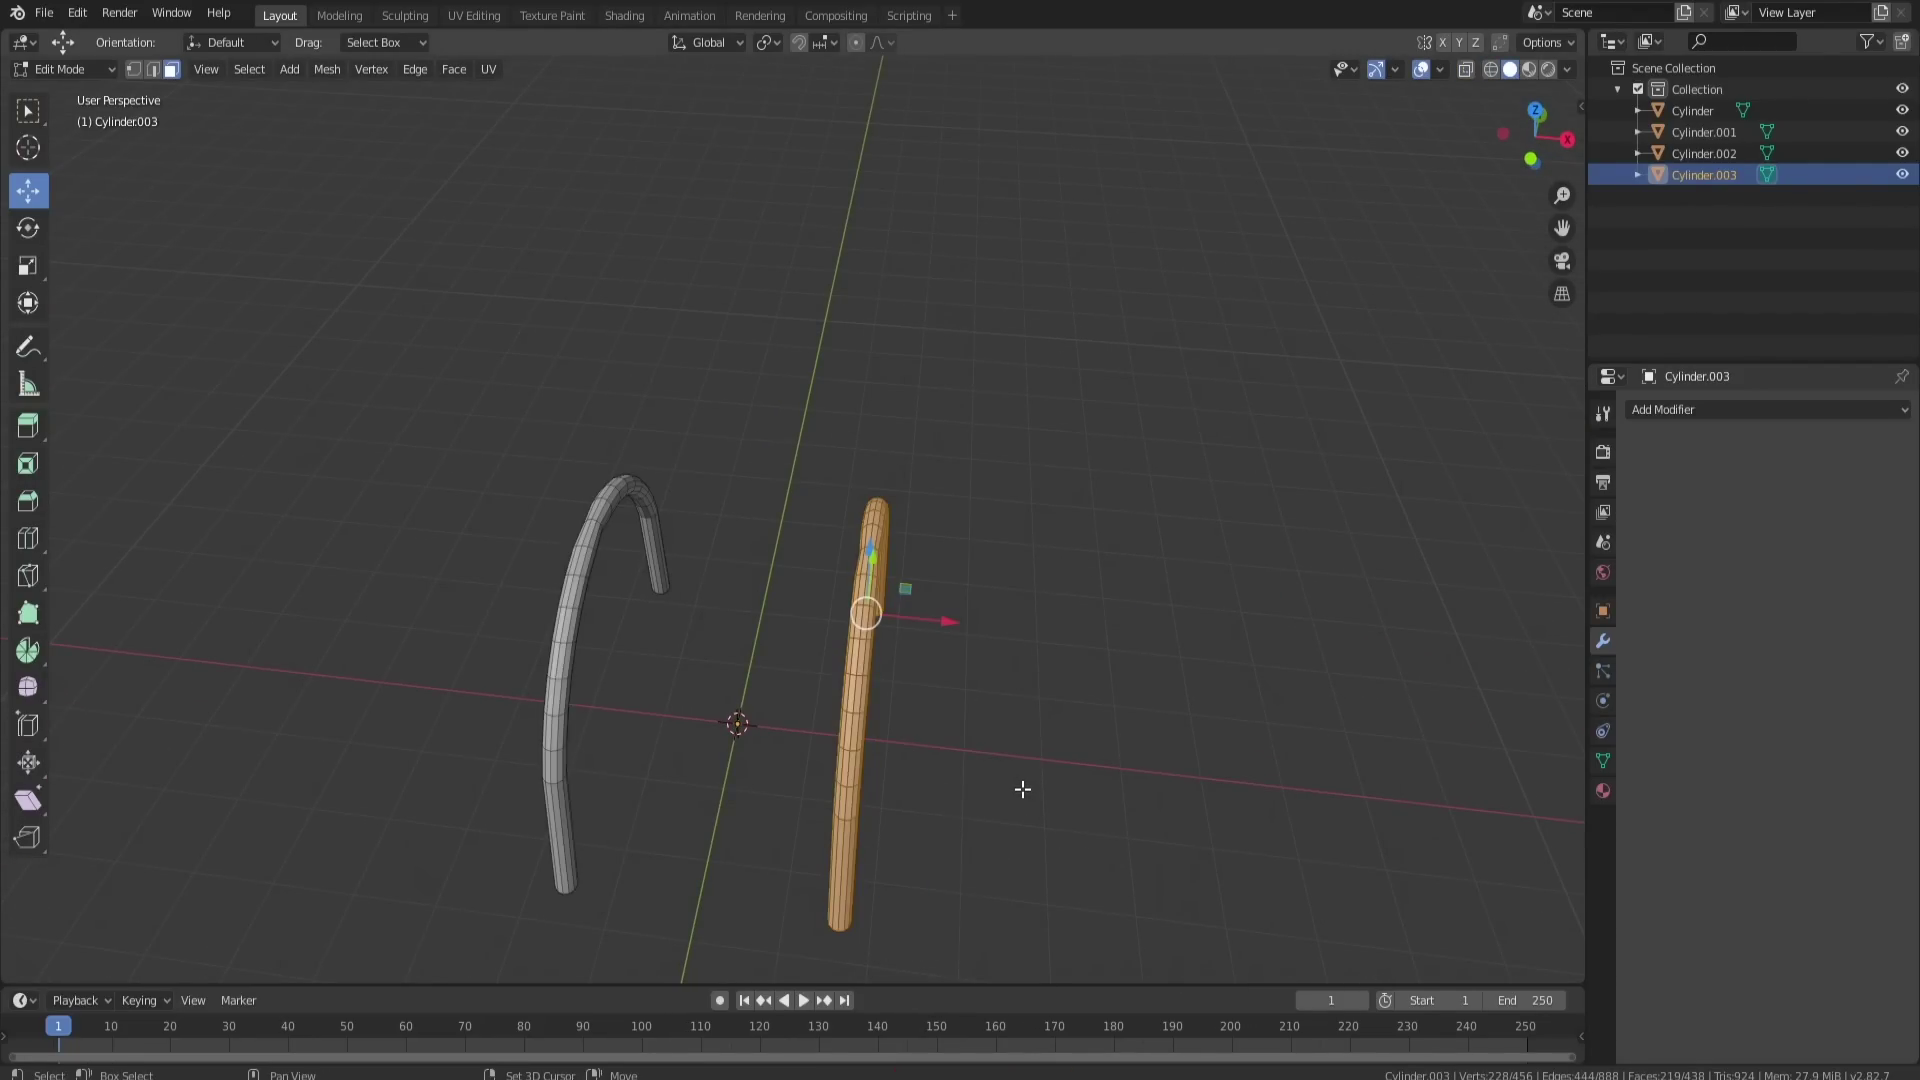
key("shift+d")
right_click(960, 750)
key("KP_1")
type("r90")
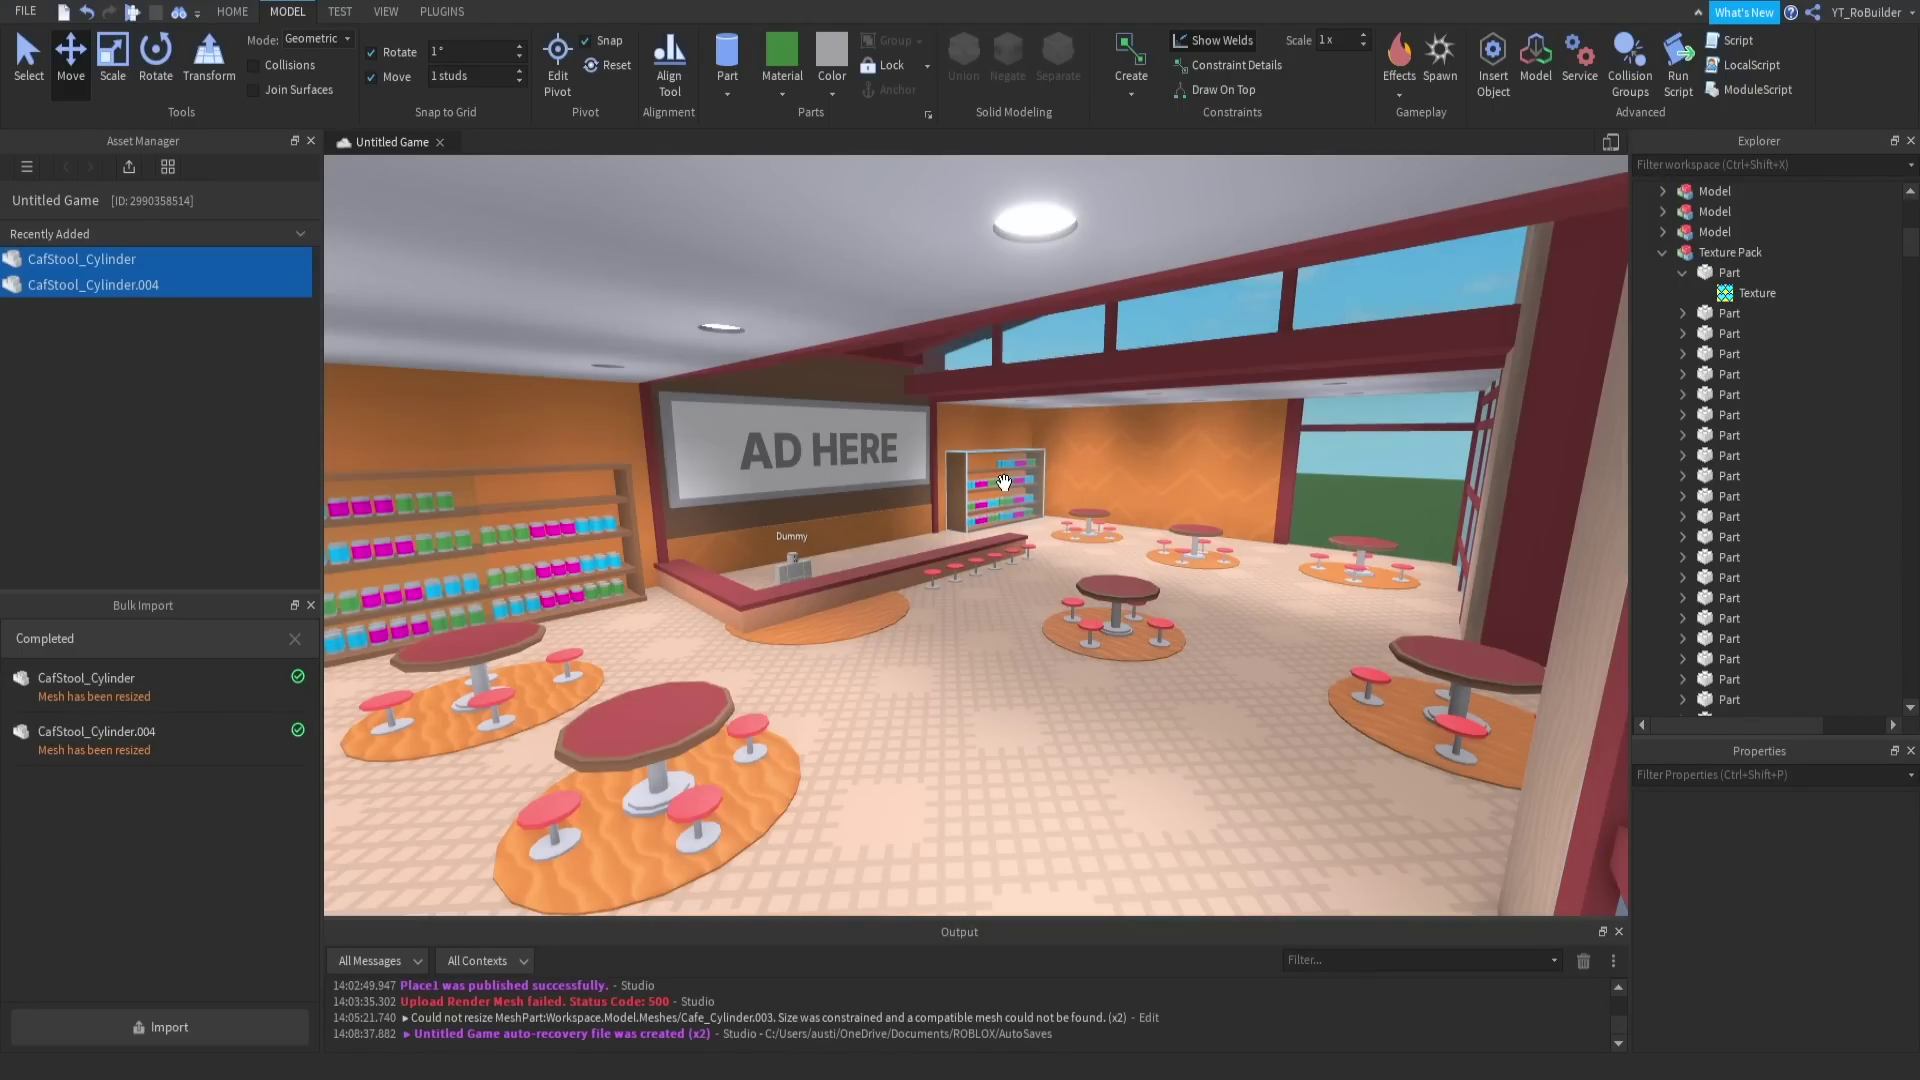
Step: Switch to Roblox Studio and examine the café's furnished interior and the panelled outer wall with its lit windows
key("s")
right_click_drag(1062, 525, 1062, 525)
key("w")
key("s")
key("s")
key("w")
key("s")
key("w")
key("s")
key("a")
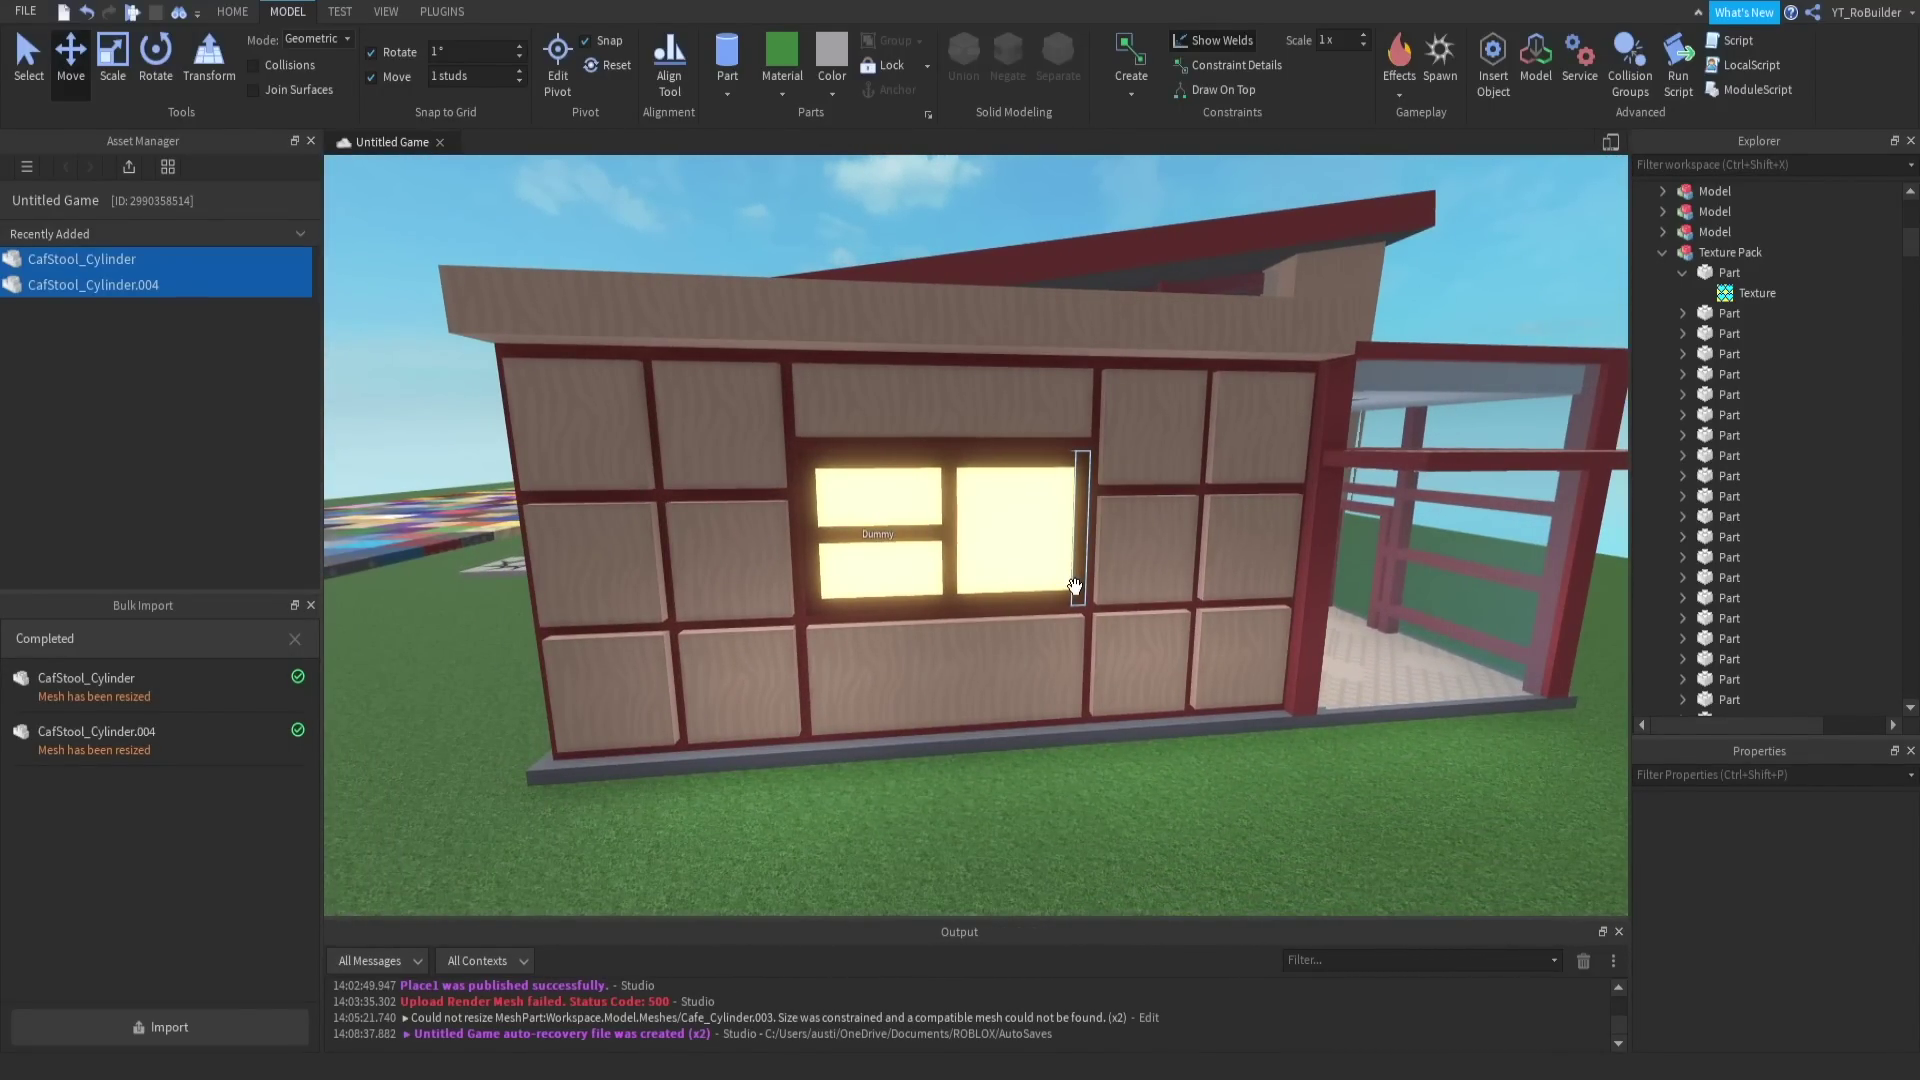
key("a")
key("w")
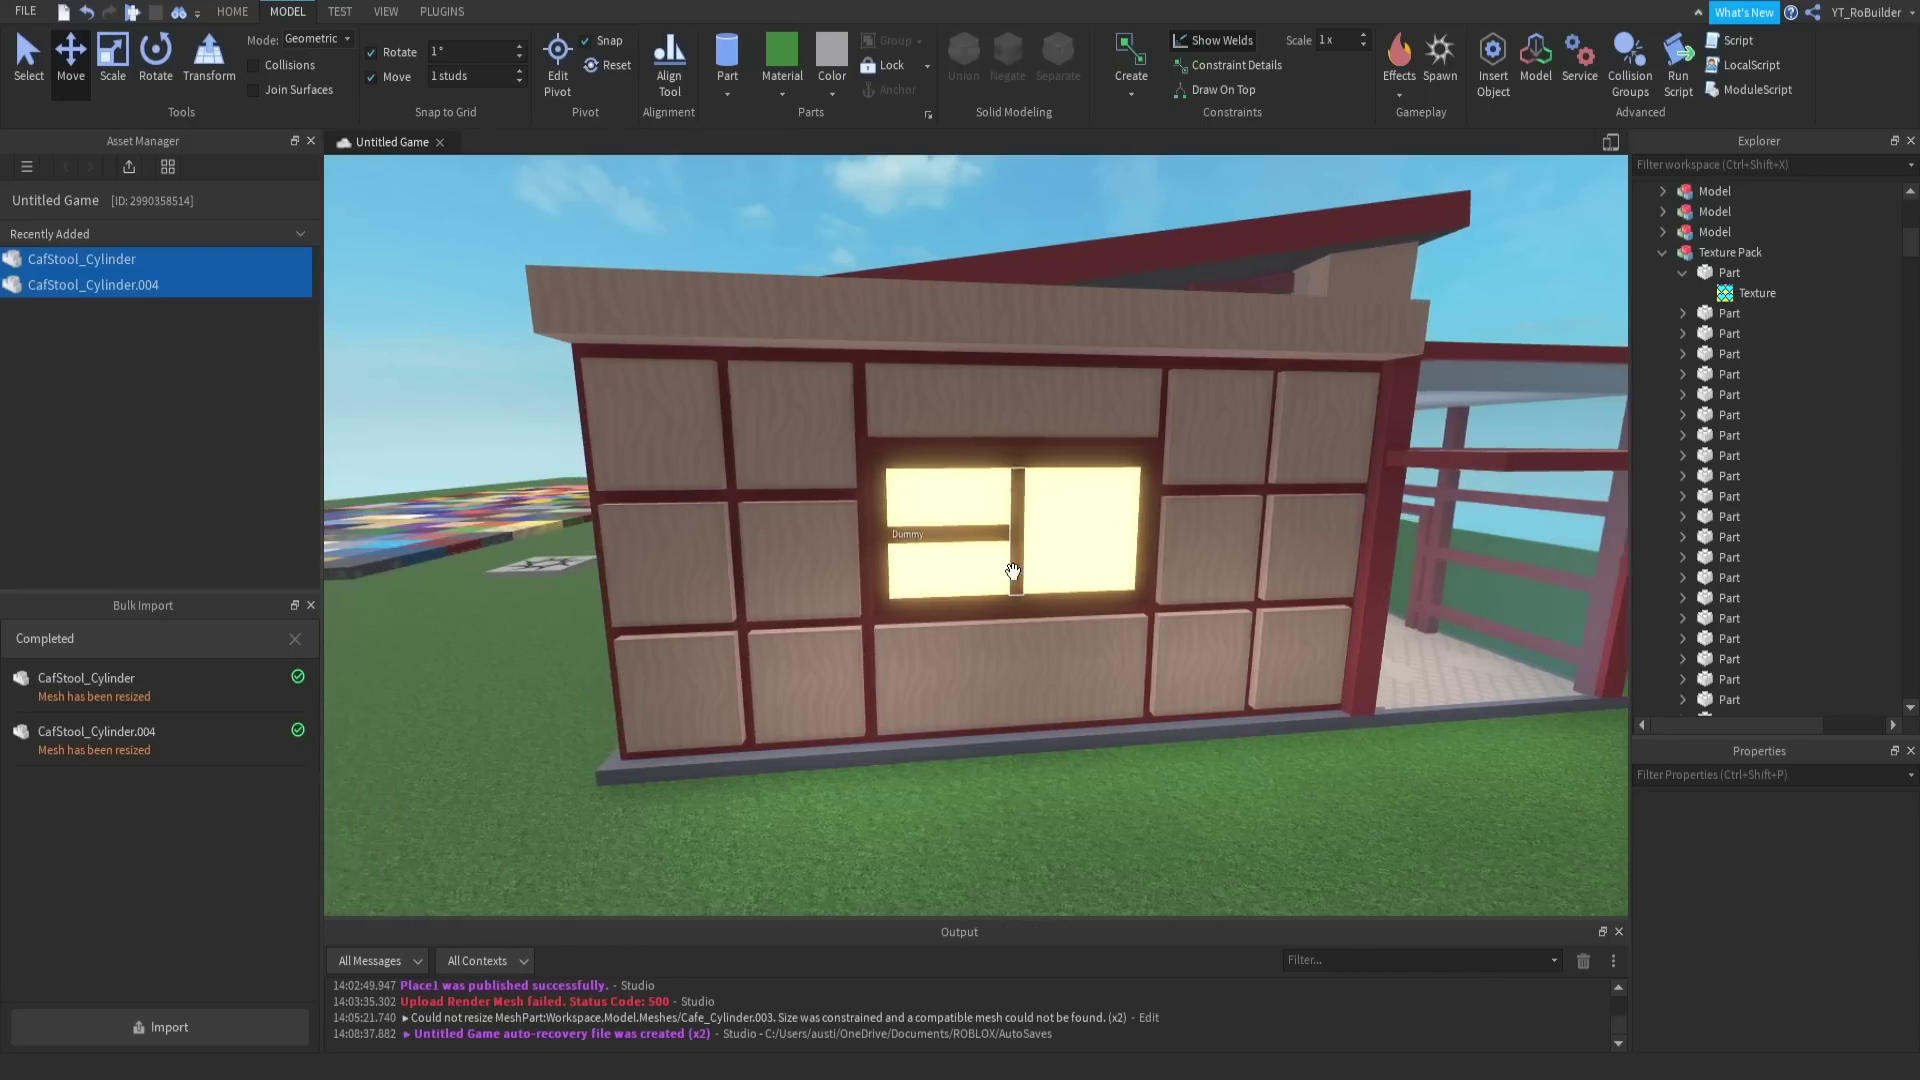
Step: Examine the "AD HERE" sign and the red wall behind it up close
right_click_drag(1036, 549, 1036, 549)
key("w")
key("a")
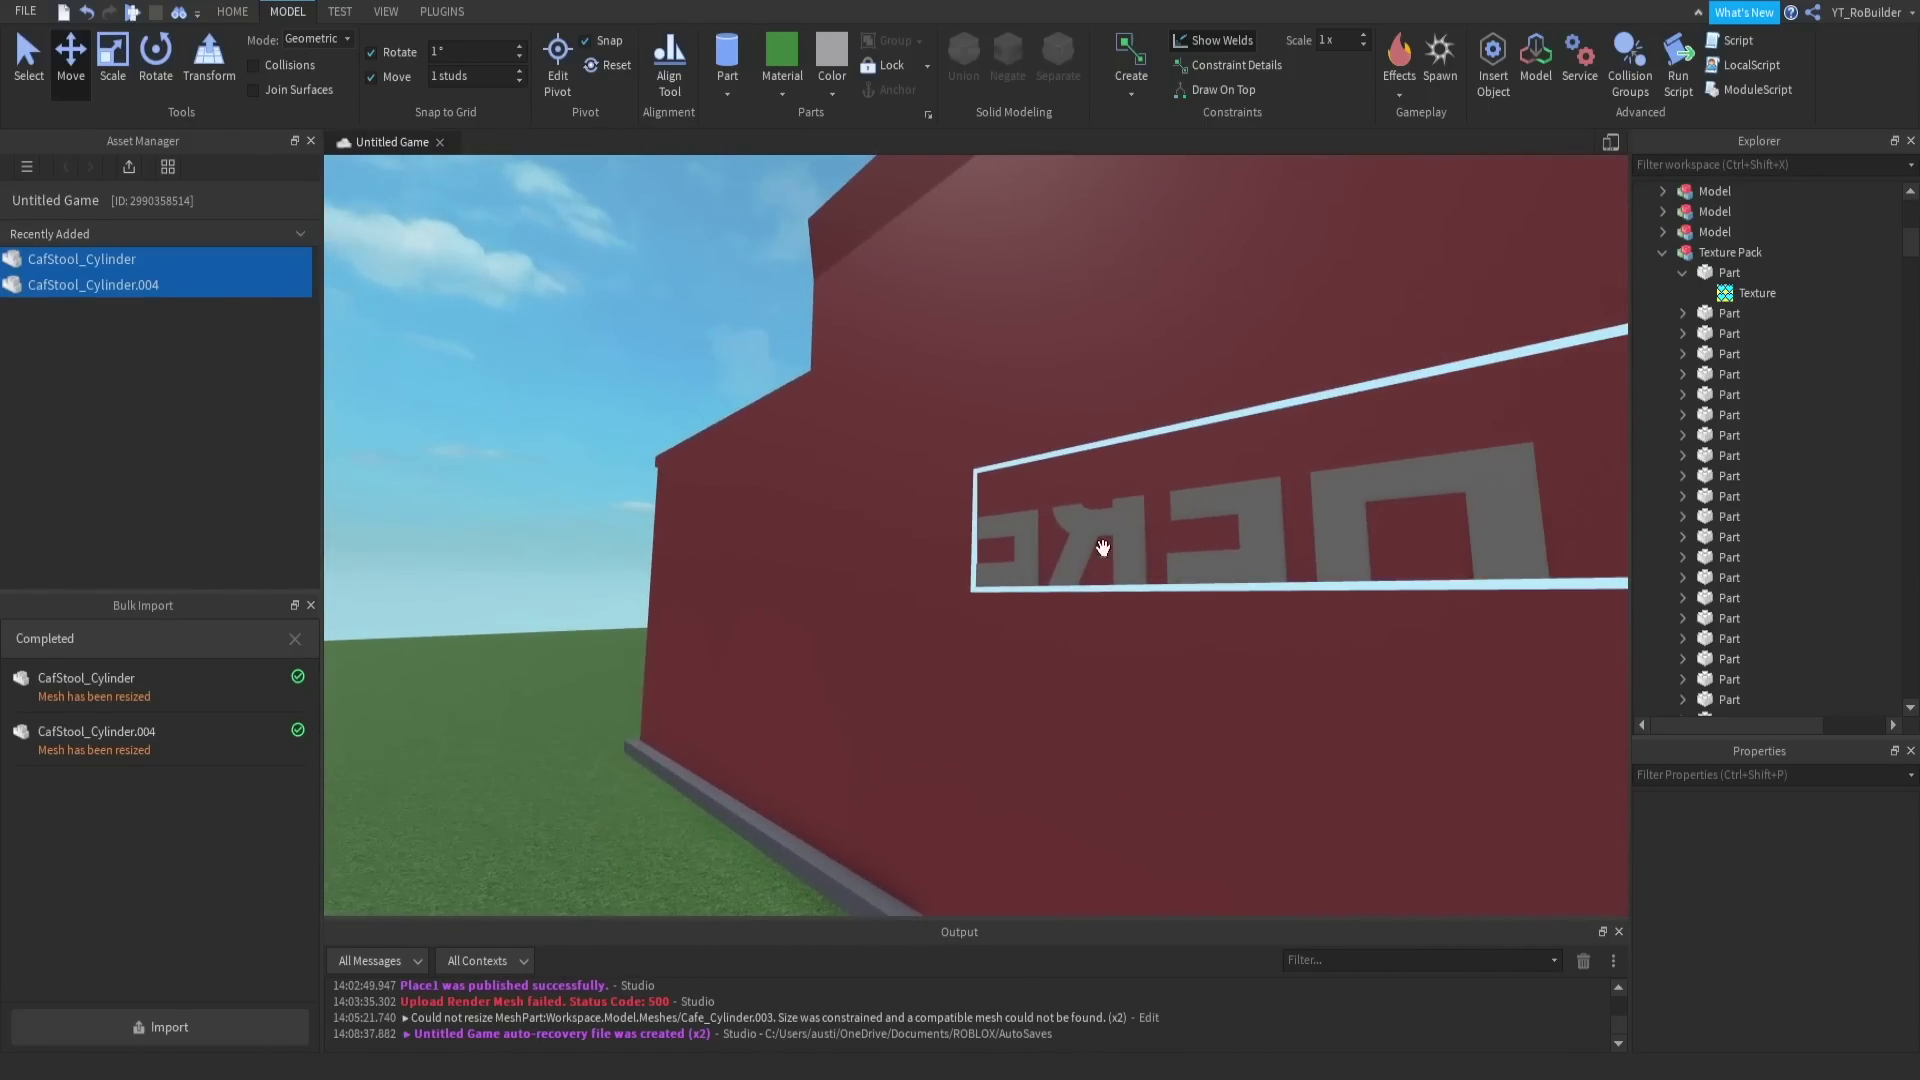
right_click_drag(1219, 538, 1243, 523)
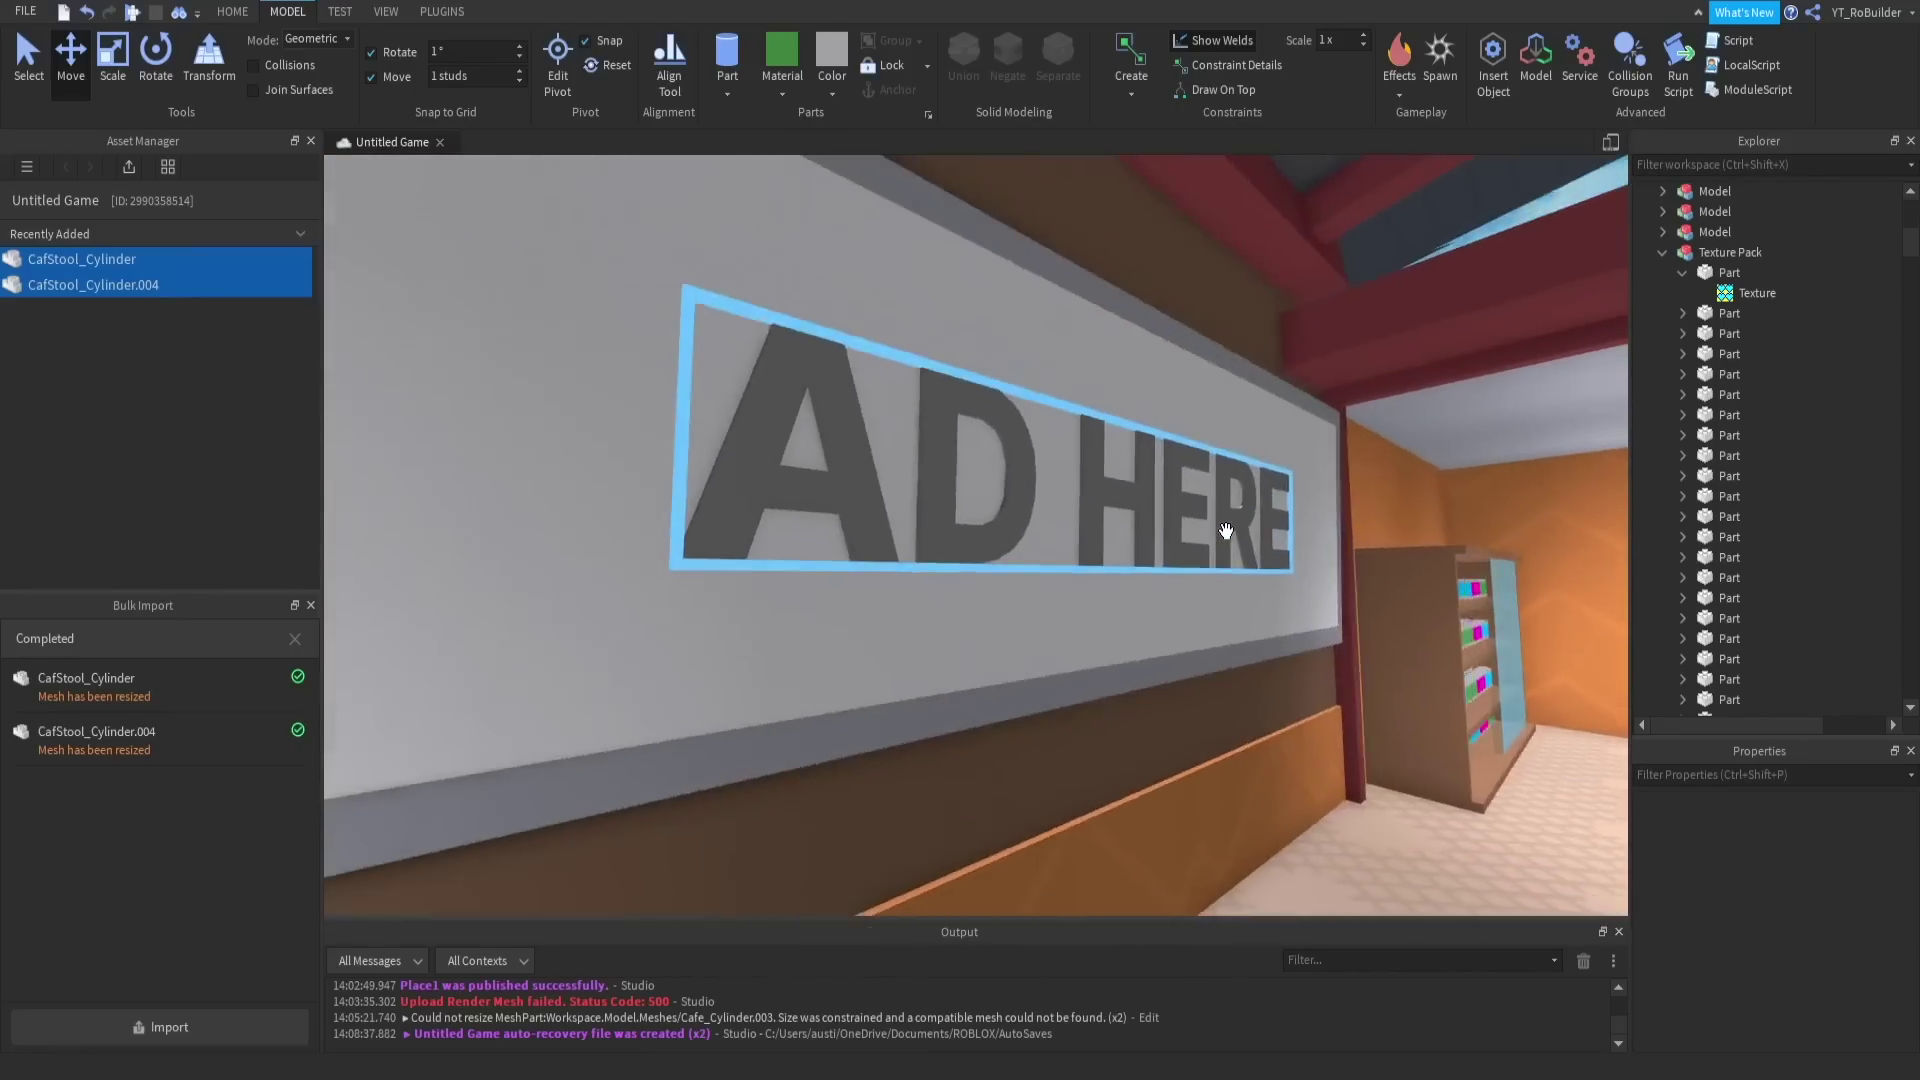
right_click_drag(1240, 530, 1060, 520)
key("s")
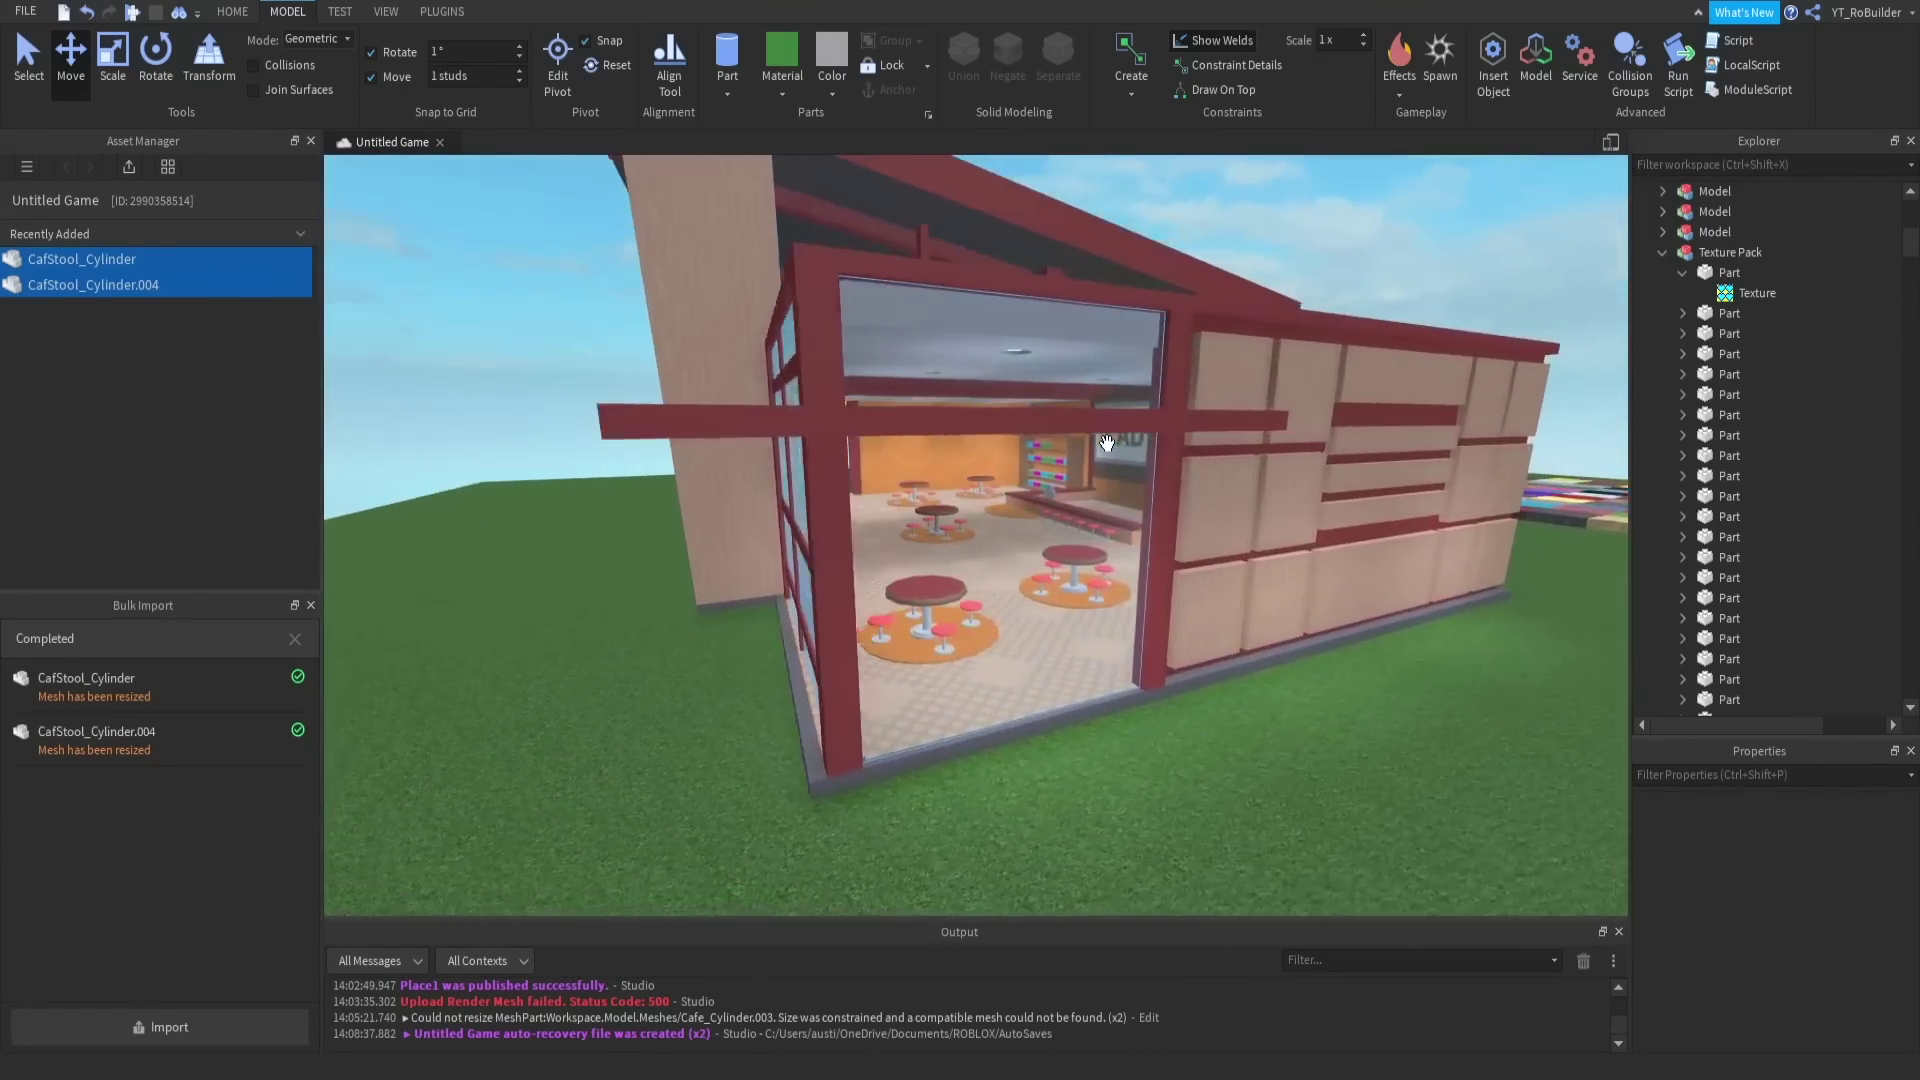
Step: Examine the glass entrance and select the burgundy beam of the slatted canopy above it
key("w")
right_click_drag(1107, 443, 923, 584)
key("s")
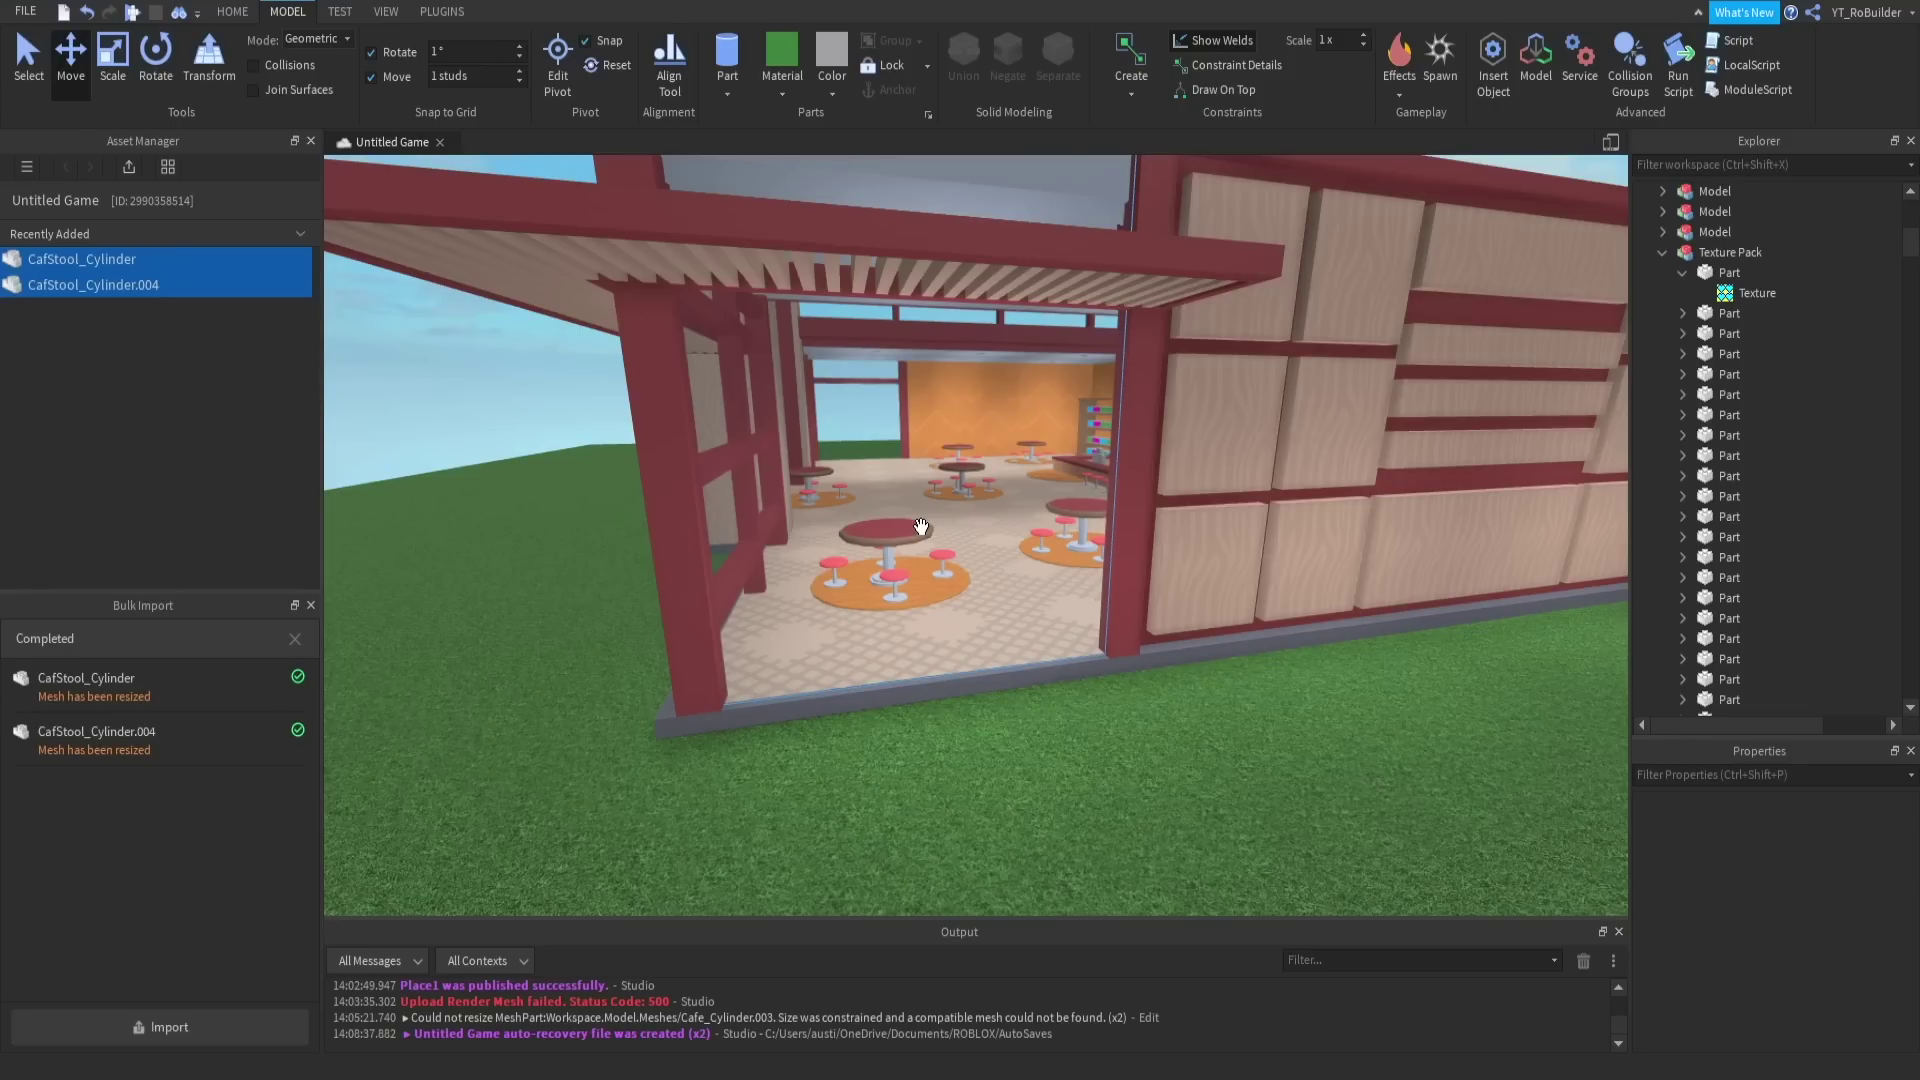
left_click(941, 300)
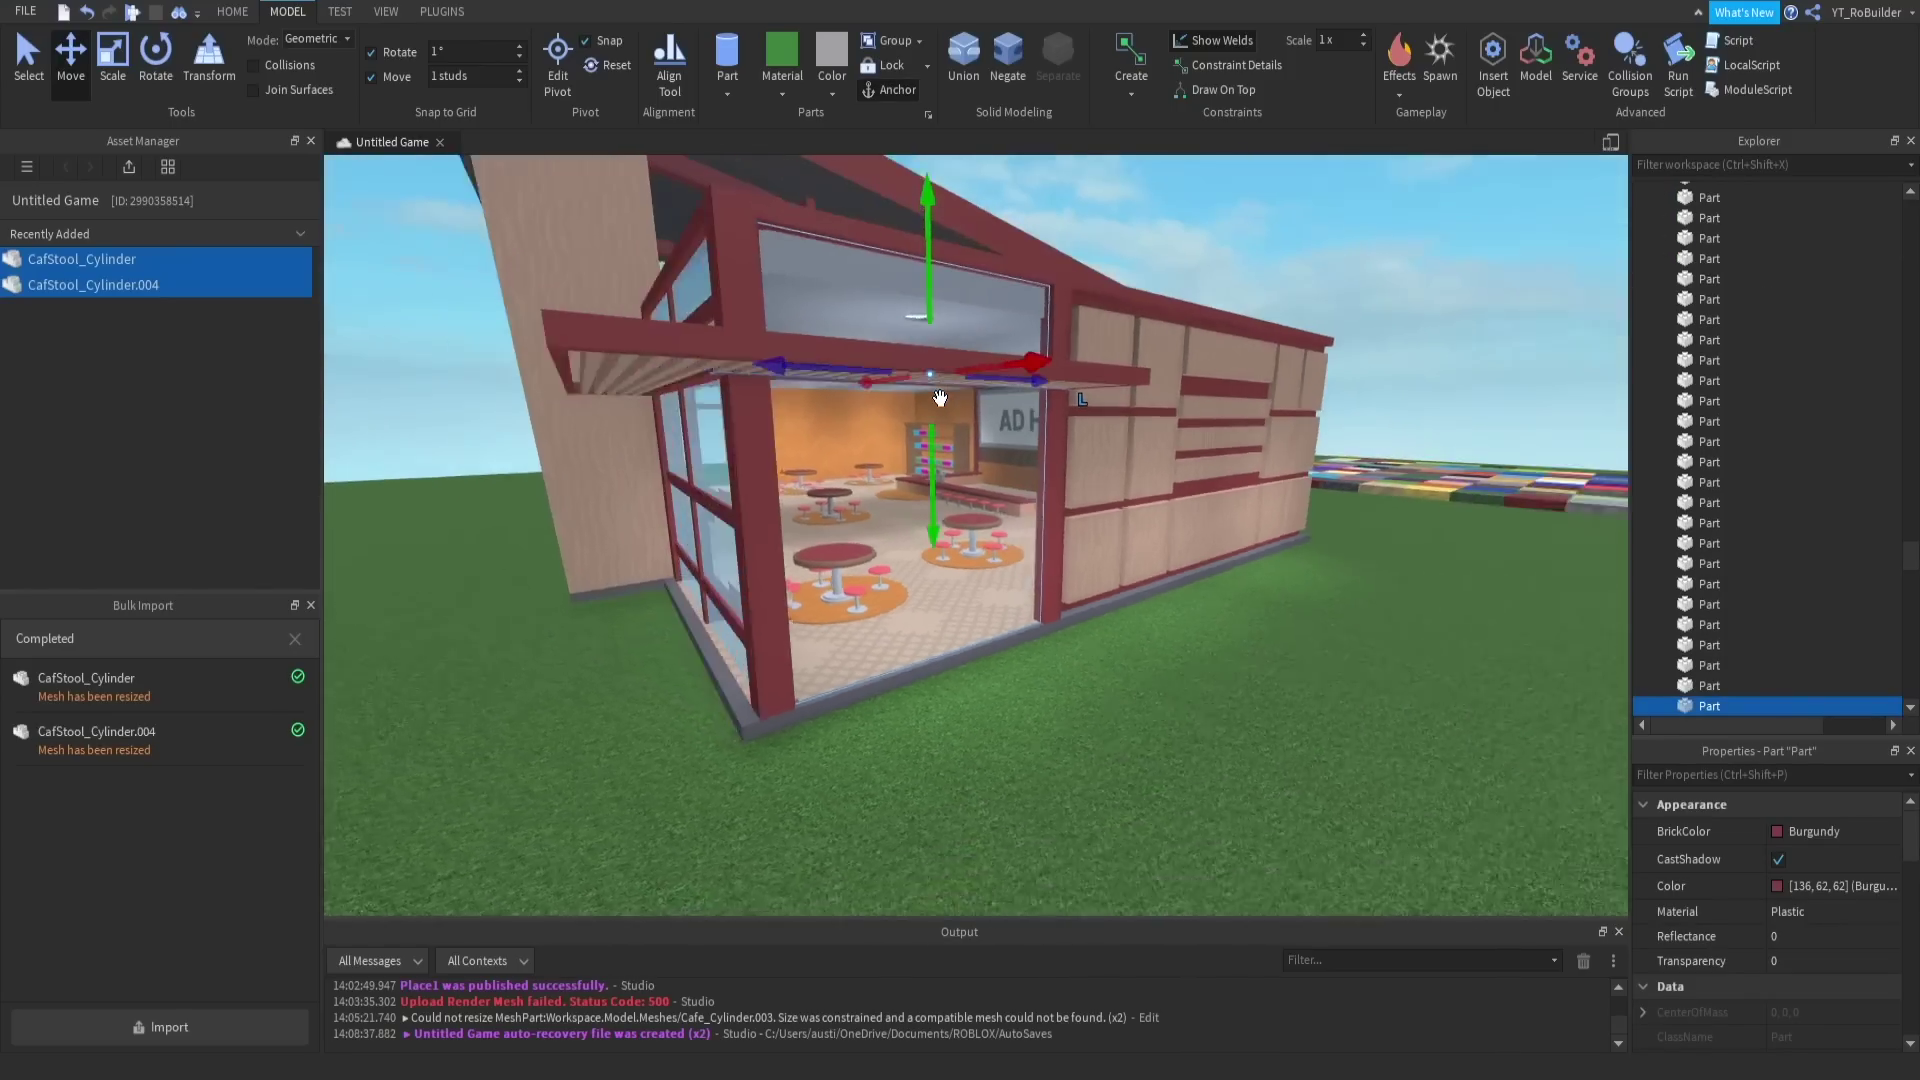